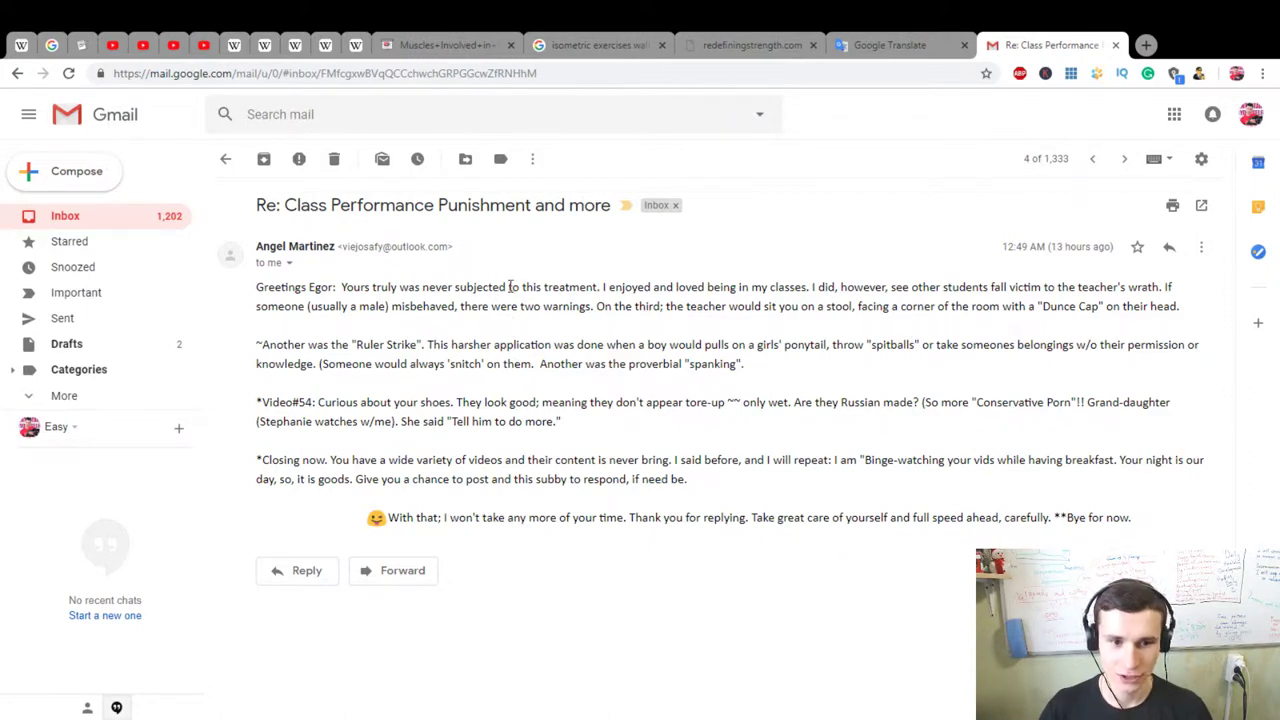
Step: Read the opening paragraph of the open email, highlighting phrases in its first line while following the text
{"action": "left_click_drag", "start_coordinate": [602, 287], "coordinate": [810, 287]}
{"action": "left_click", "coordinate": [760, 289]}
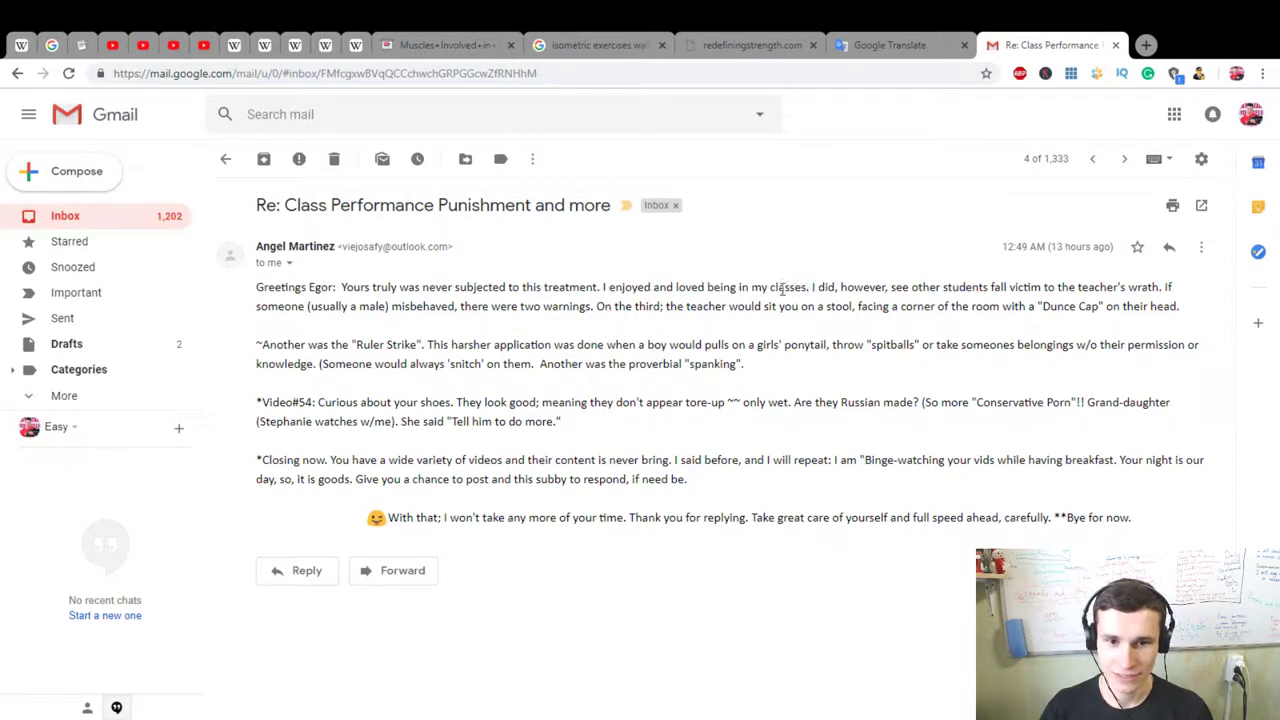
{"action": "left_click_drag", "start_coordinate": [341, 289], "coordinate": [380, 289]}
{"action": "left_click", "coordinate": [384, 289]}
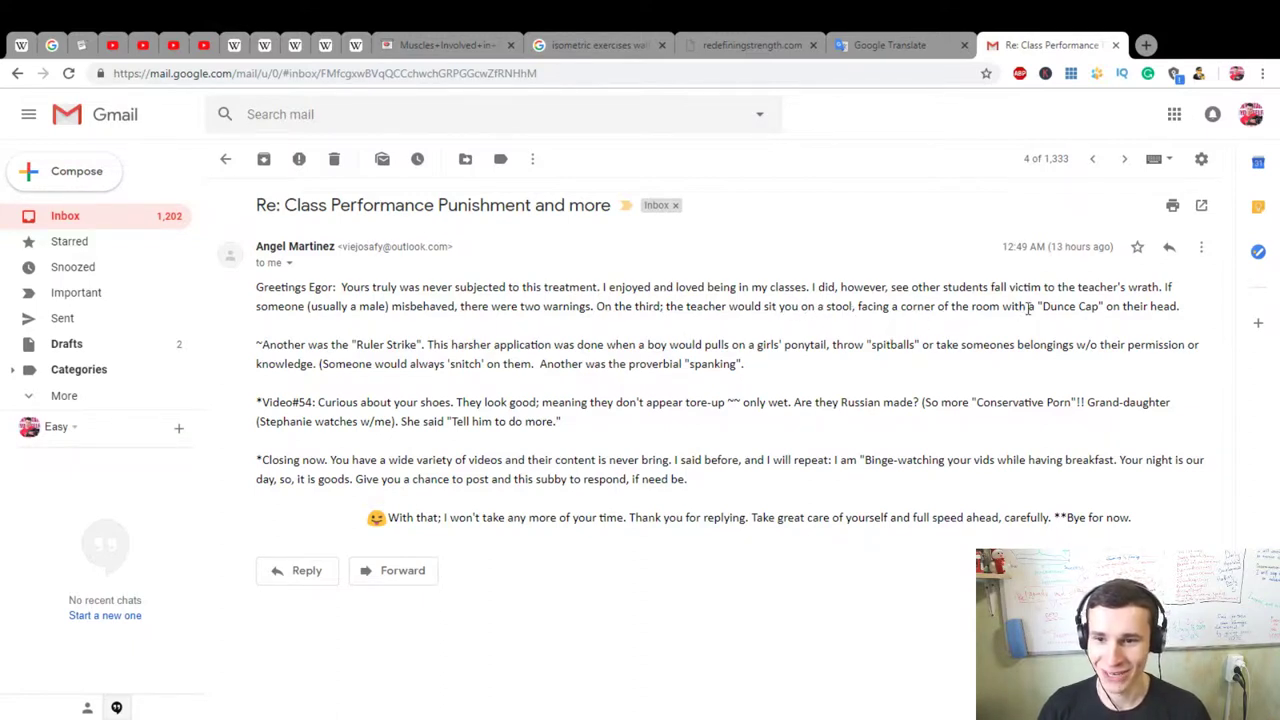
Step: Search Google for the email's phrase "Dunce Cap" and look it up in an English-to-Russian Google Translate page, playing the English pronunciation
{"action": "left_click_drag", "start_coordinate": [1044, 310], "coordinate": [1142, 44]}
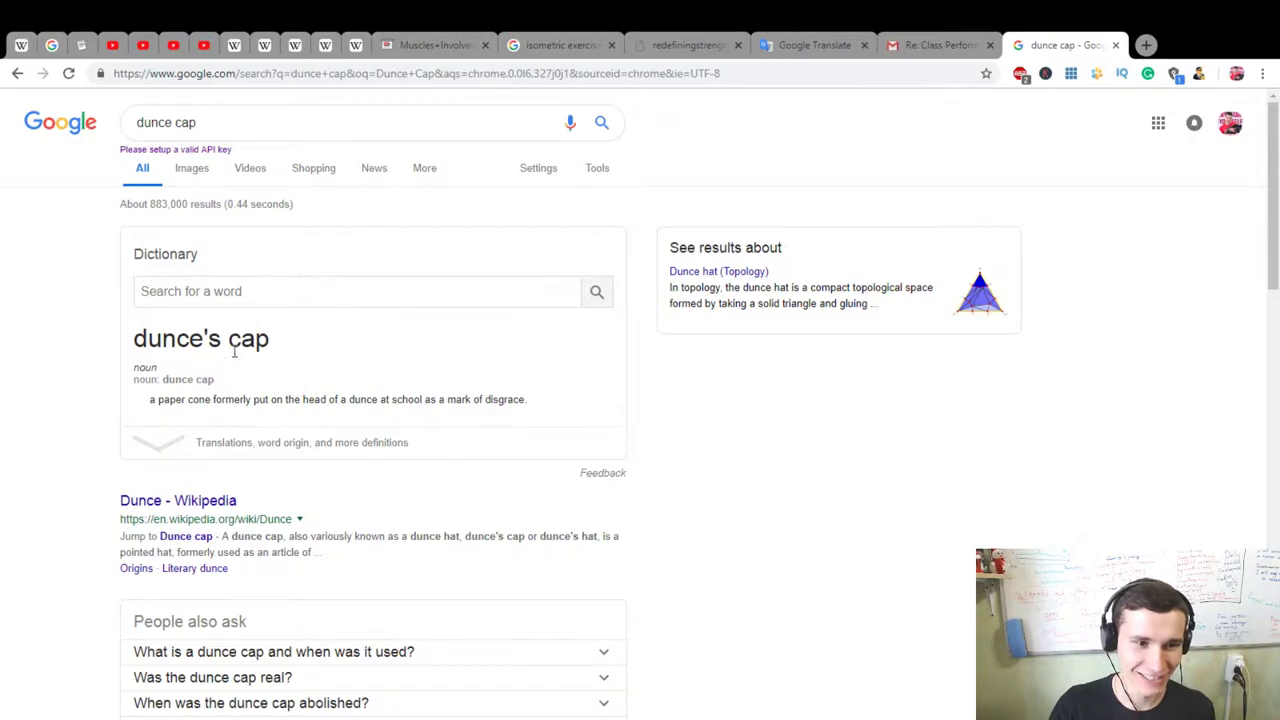
{"action": "left_click", "coordinate": [1146, 45]}
{"action": "left_click", "coordinate": [685, 278]}
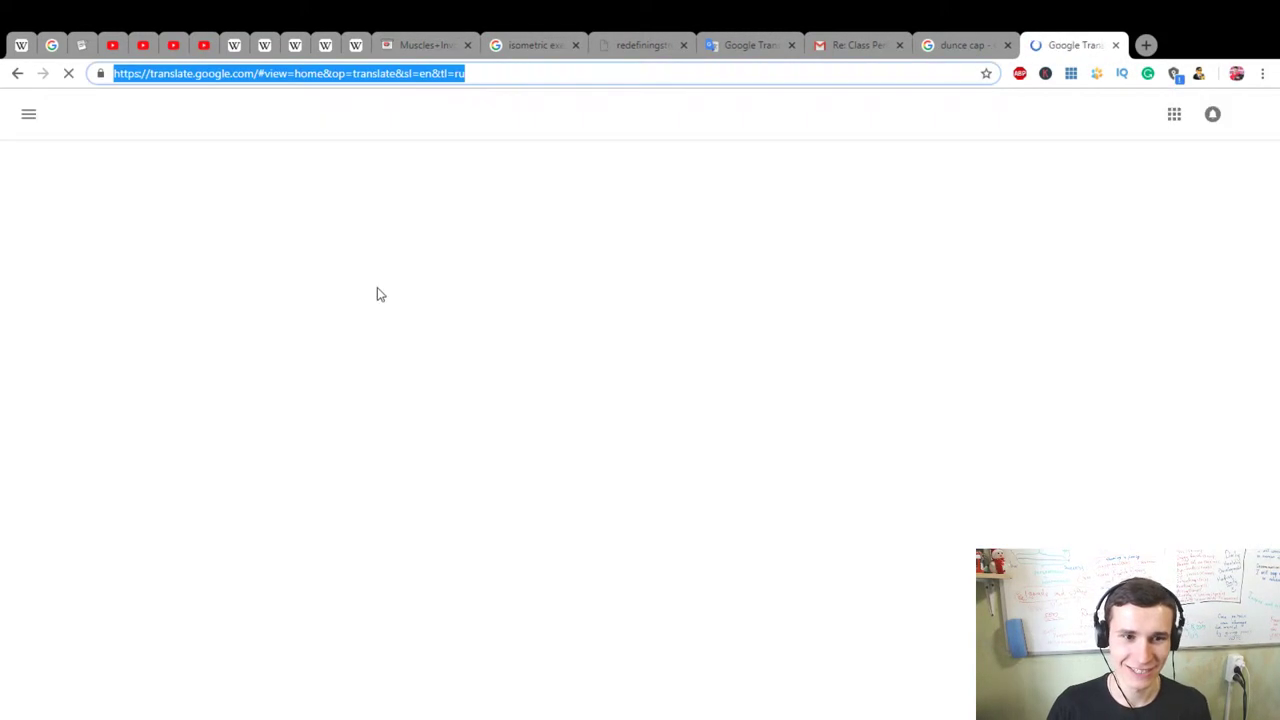
{"action": "type", "text": "Dunce Cap"}
{"action": "left_click", "coordinate": [193, 348]}
Step: Show the image results for "dunce cap" and preview the 1960s man poster and the Getty Images photo of a child in a corner
{"action": "left_click", "coordinate": [958, 45]}
{"action": "left_click", "coordinate": [191, 168]}
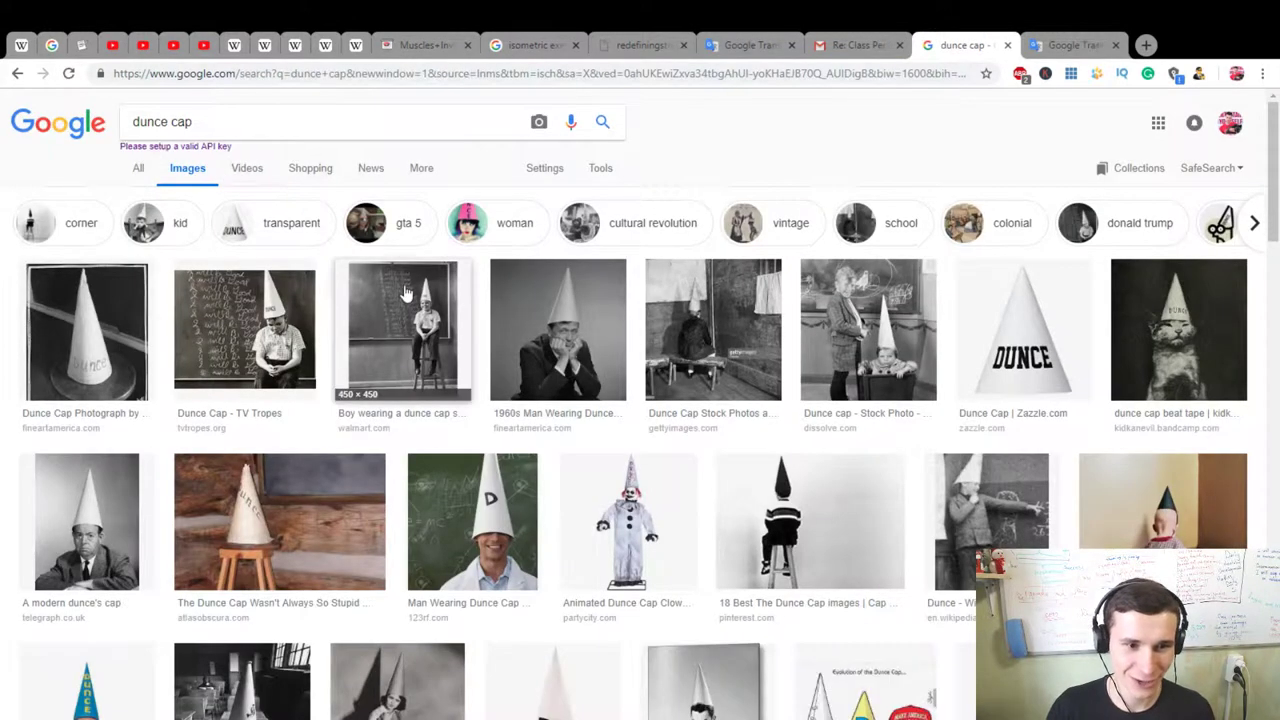
{"action": "left_click", "coordinate": [519, 357]}
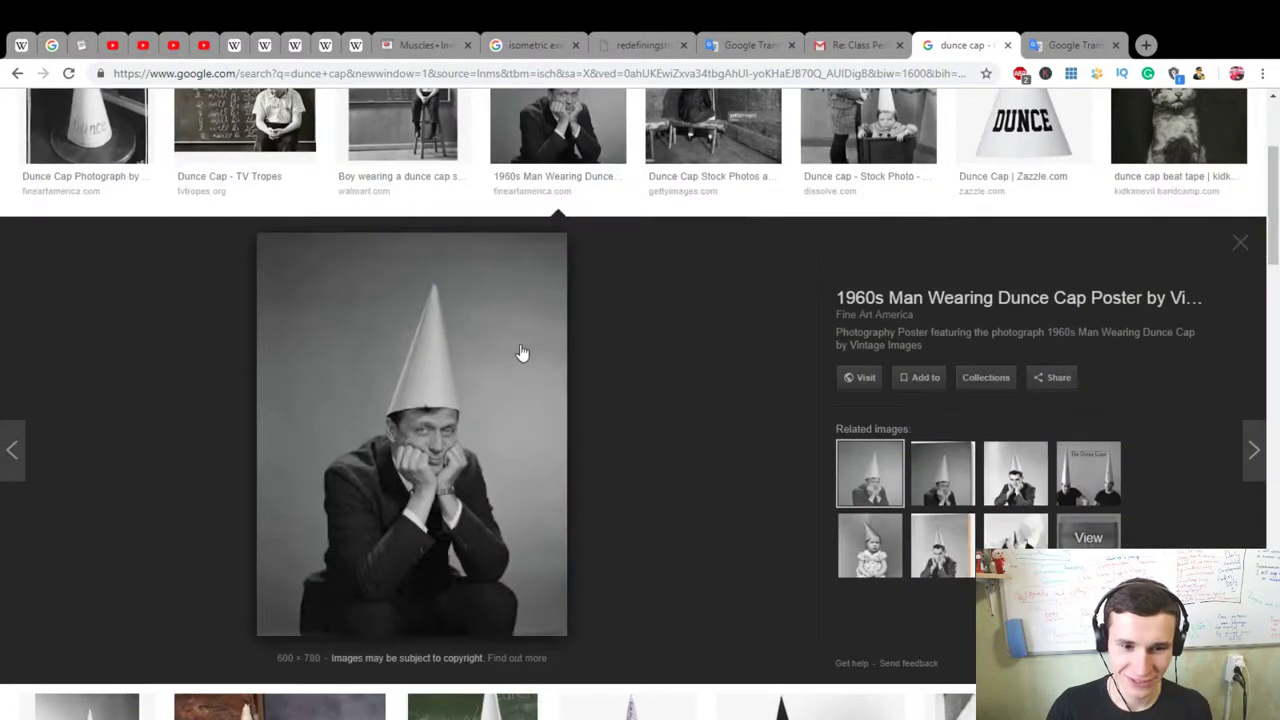
{"action": "scroll", "coordinate": [751, 309], "scroll_direction": "up", "scroll_amount": 2}
{"action": "left_click", "coordinate": [720, 290]}
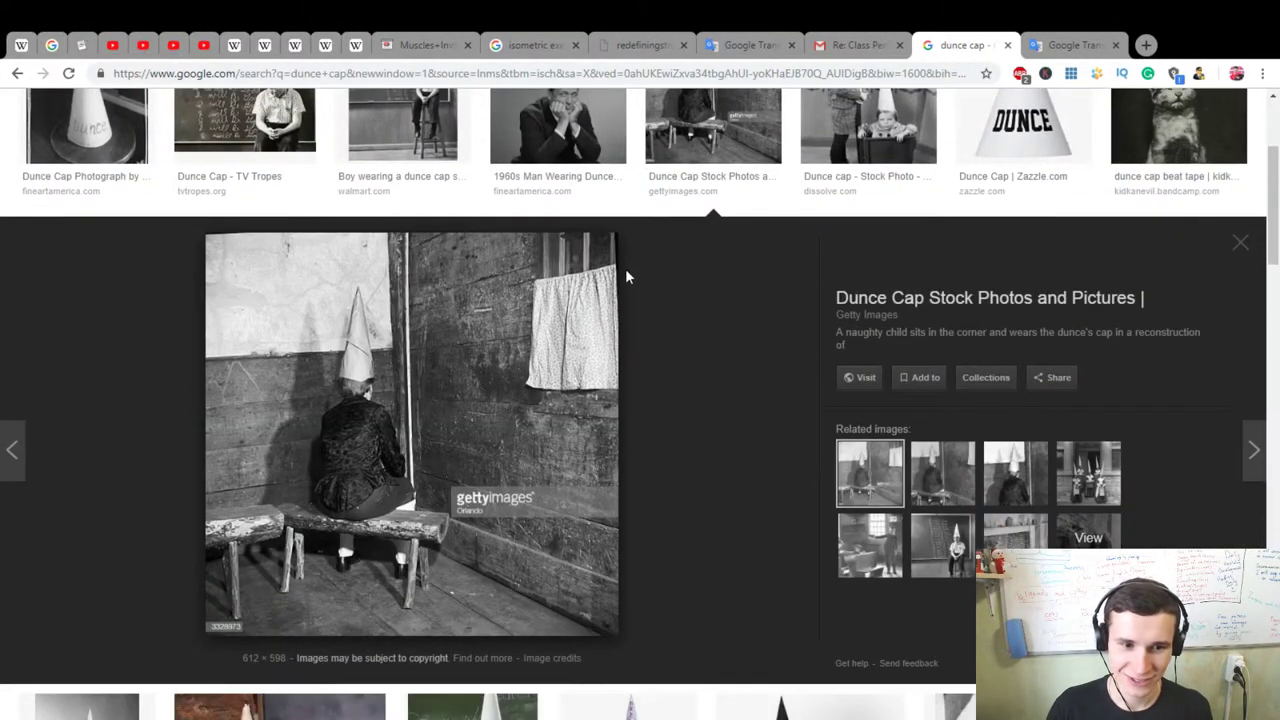
{"action": "scroll", "coordinate": [630, 280], "scroll_direction": "up", "scroll_amount": 2}
{"action": "scroll", "coordinate": [650, 295], "scroll_direction": "down", "scroll_amount": 2}
{"action": "scroll", "coordinate": [677, 321], "scroll_direction": "down", "scroll_amount": 1}
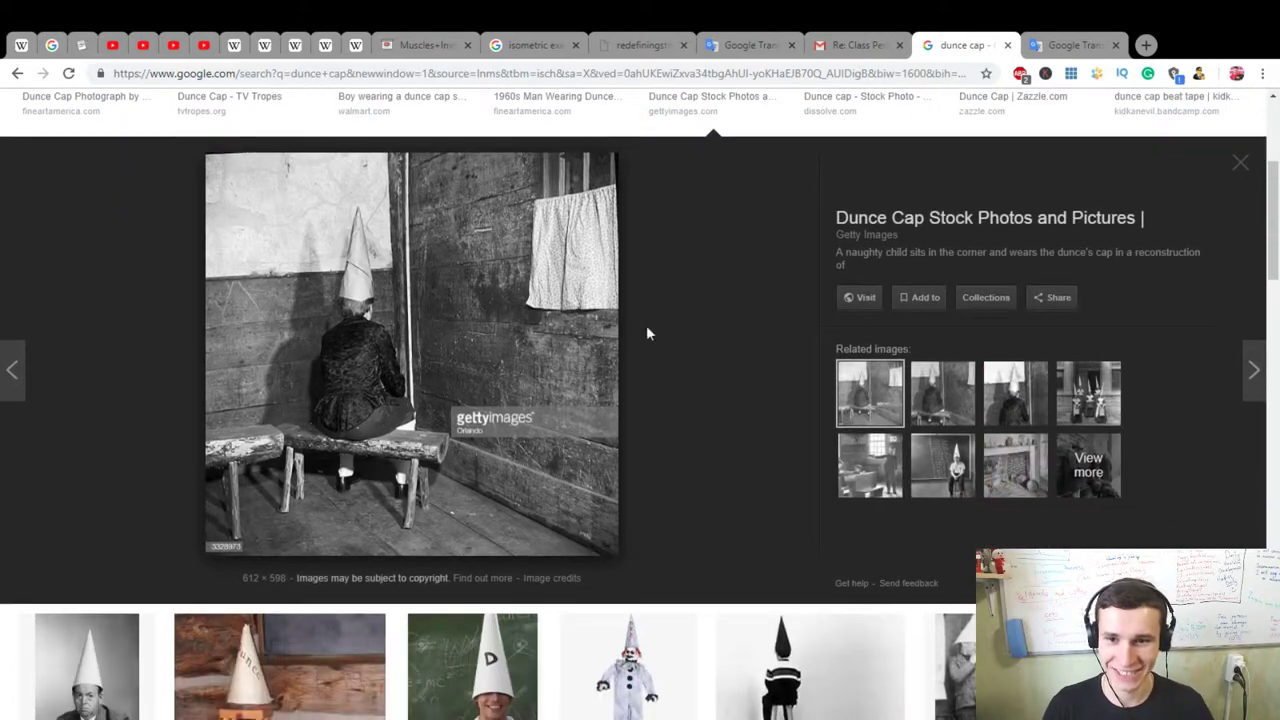
Step: Check the email again, and run a Google image search for "girls ponytails"
{"action": "left_click", "coordinate": [856, 47]}
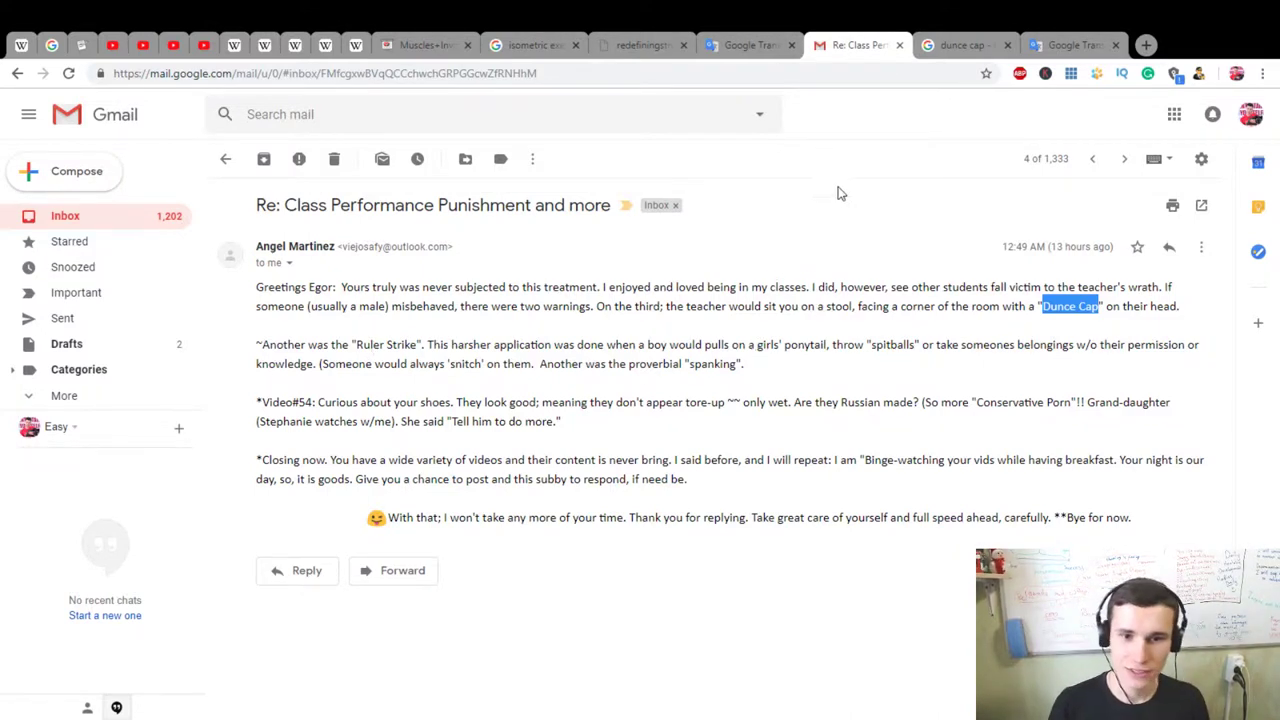
{"action": "left_click", "coordinate": [962, 45]}
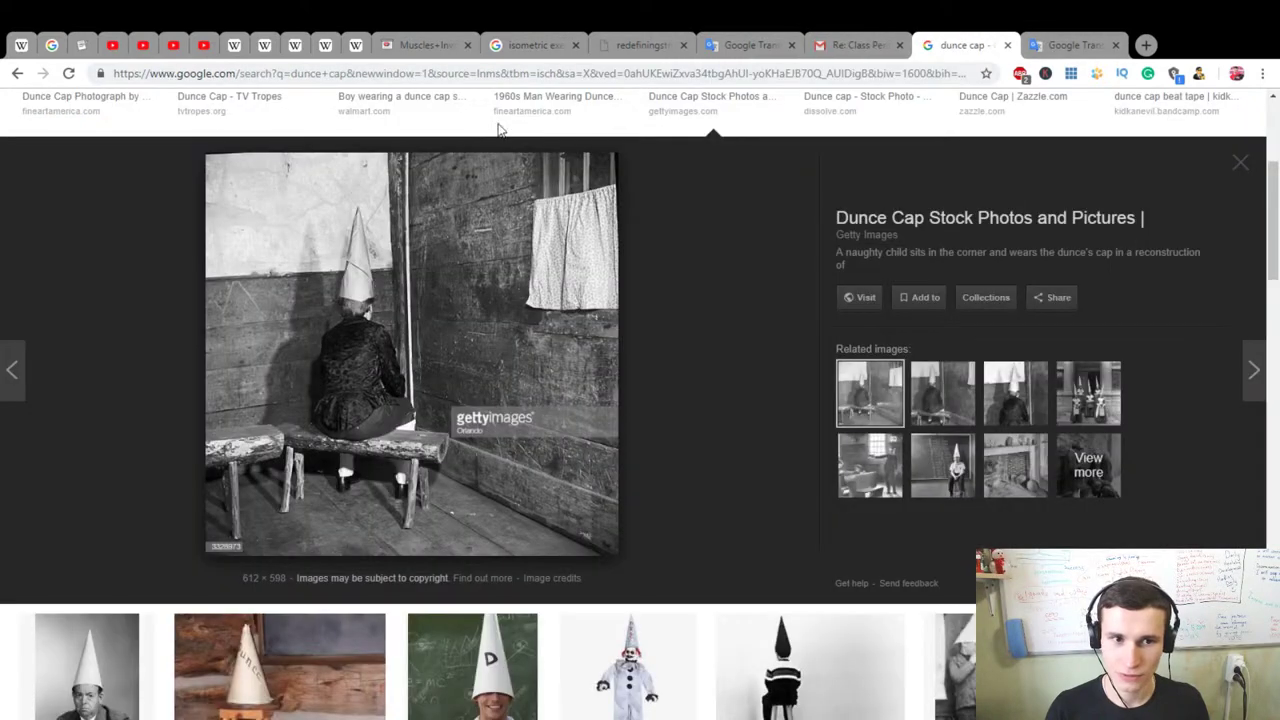
{"action": "scroll", "coordinate": [500, 130], "scroll_direction": "up", "scroll_amount": 3}
{"action": "triple_click", "coordinate": [304, 138]}
{"action": "type", "text": "gl"}
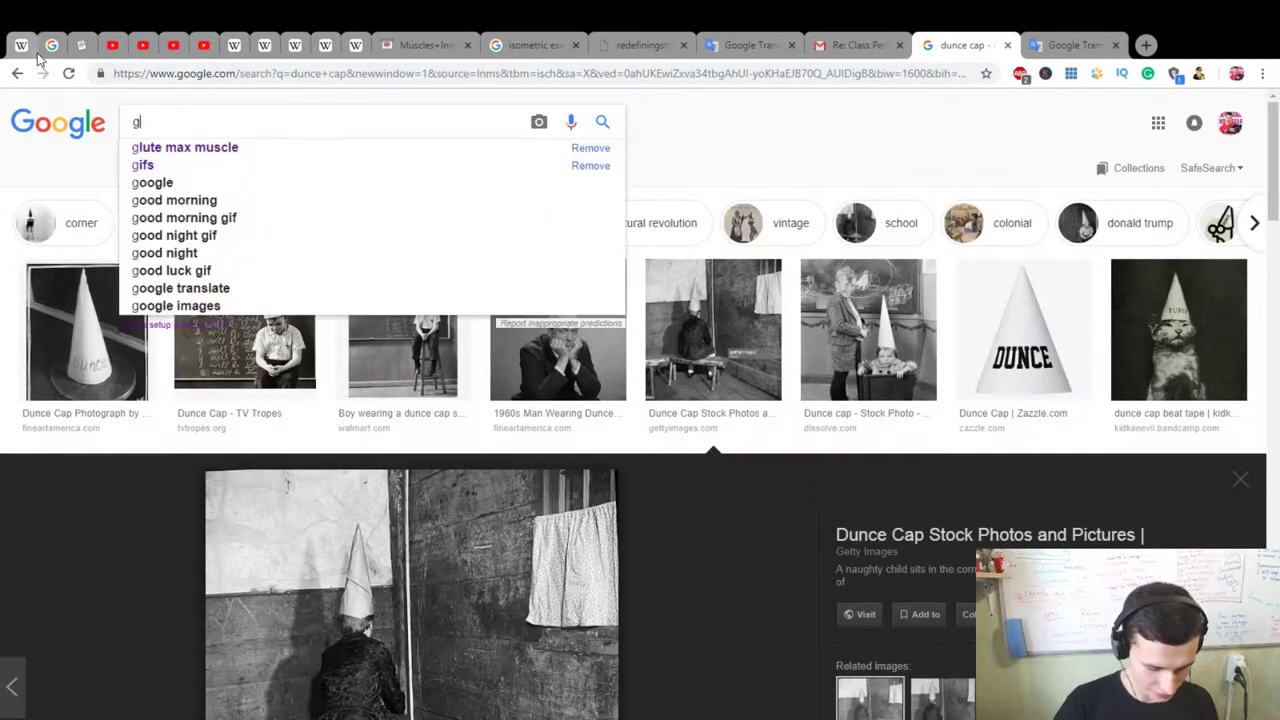
{"action": "type", "text": "irls "}
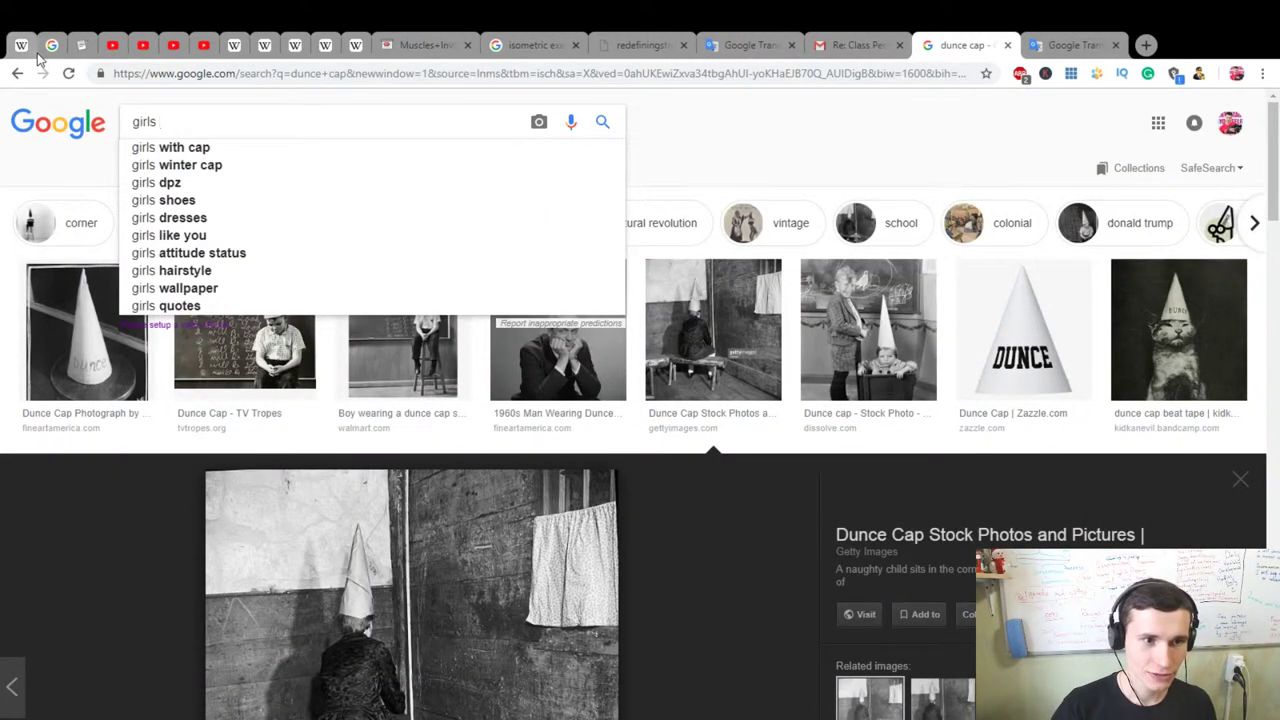
{"action": "type", "text": "ponytails"}
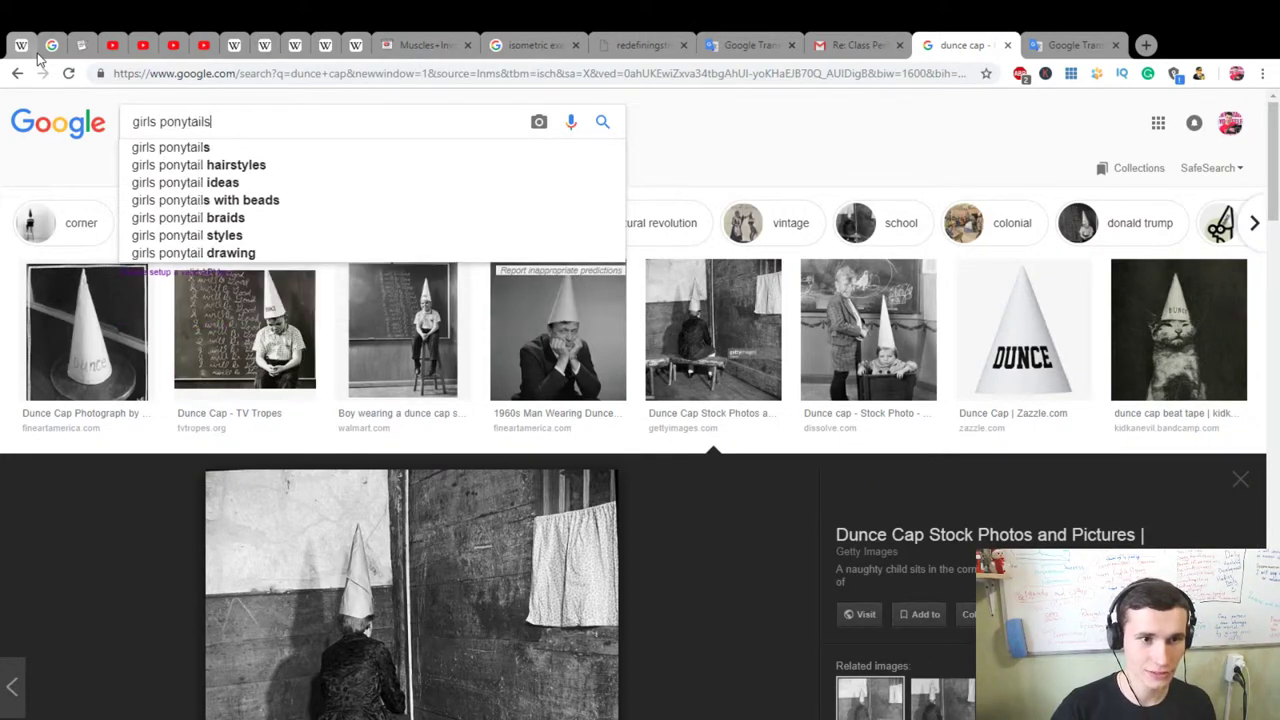
{"action": "key", "text": "Return"}
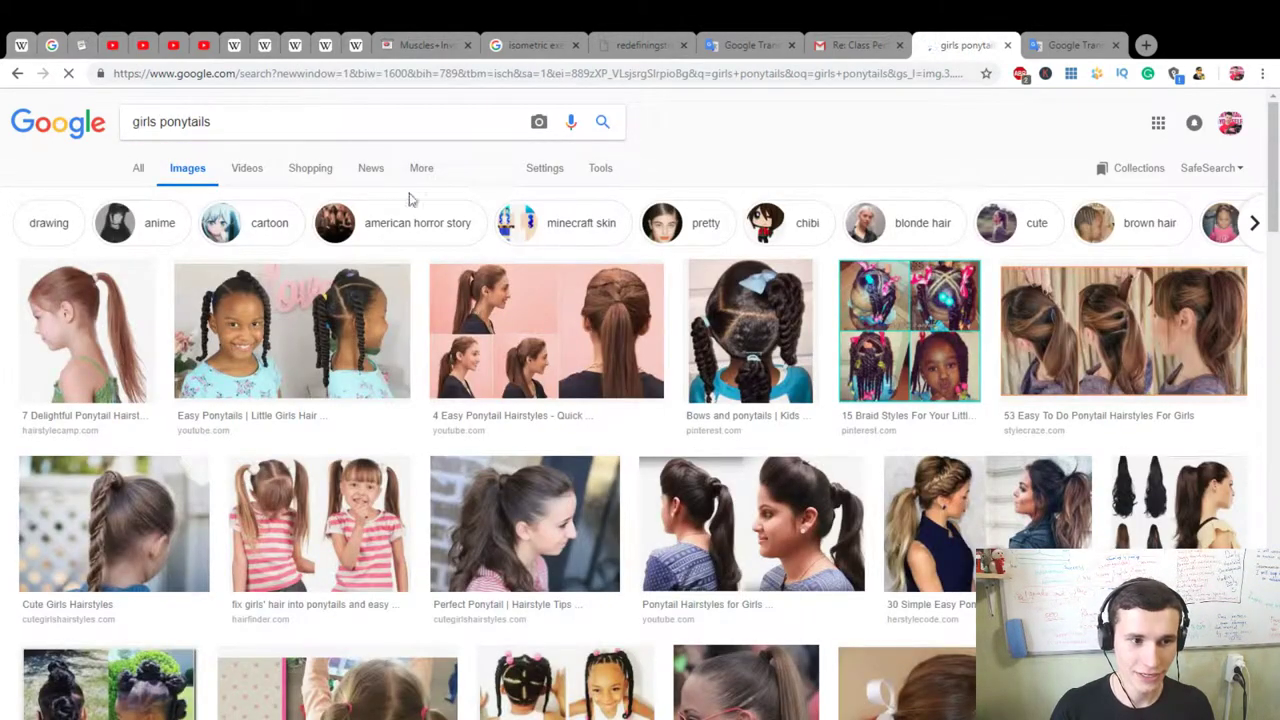
Step: Copy "Ruler Strike" from the email's second paragraph and run a Google image search for it
{"action": "left_click", "coordinate": [851, 46]}
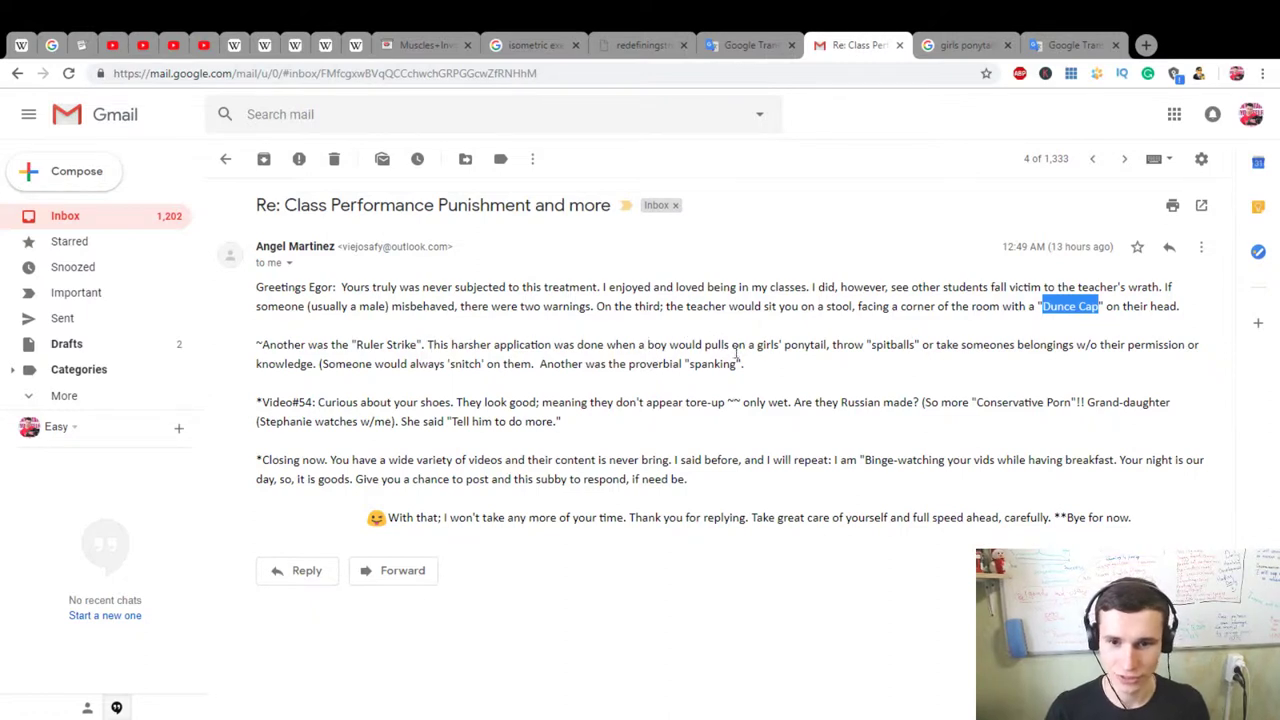
{"action": "left_click_drag", "start_coordinate": [416, 346], "coordinate": [358, 348]}
{"action": "key", "text": "ctrl+c"}
{"action": "left_click", "coordinate": [962, 45]}
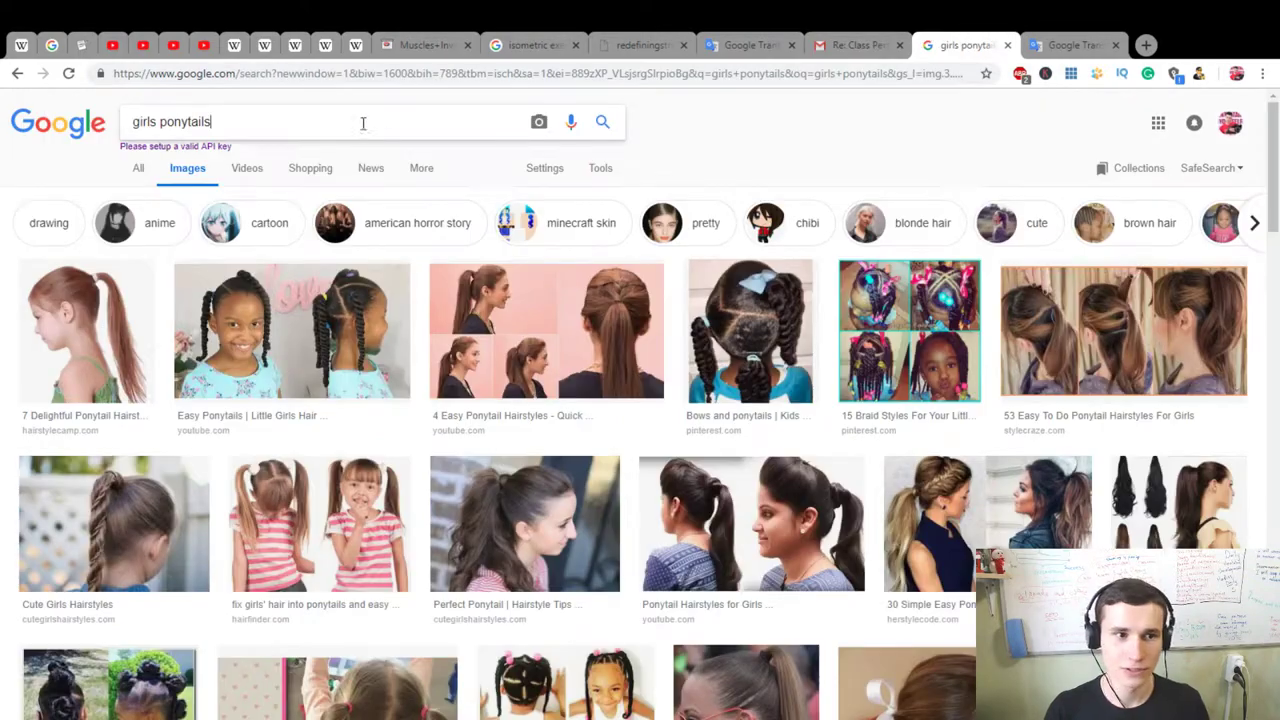
{"action": "triple_click", "coordinate": [303, 121]}
{"action": "key", "text": "ctrl+v"}
{"action": "key", "text": "Return"}
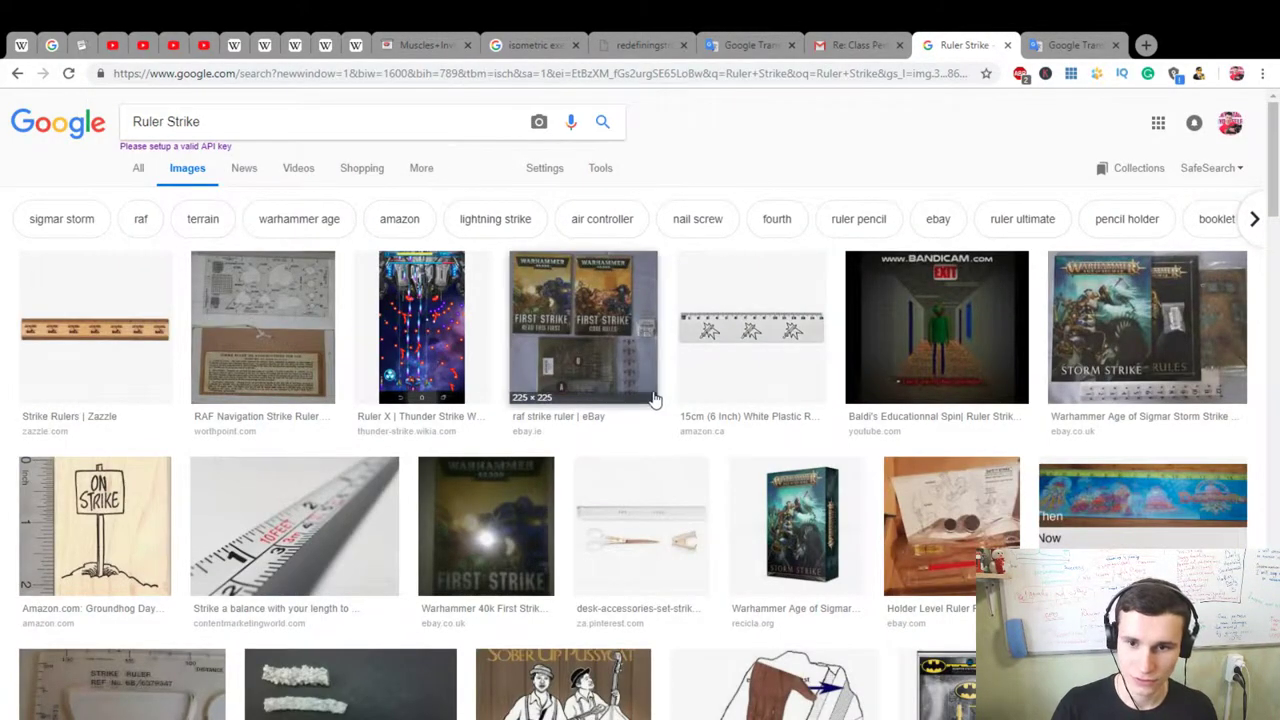
Step: Examine the image and web results for "Ruler Strike", and return to the email
{"action": "scroll", "coordinate": [650, 426], "scroll_direction": "down", "scroll_amount": 1}
{"action": "scroll", "coordinate": [650, 426], "scroll_direction": "down", "scroll_amount": 3}
{"action": "scroll", "coordinate": [360, 375], "scroll_direction": "up", "scroll_amount": 2}
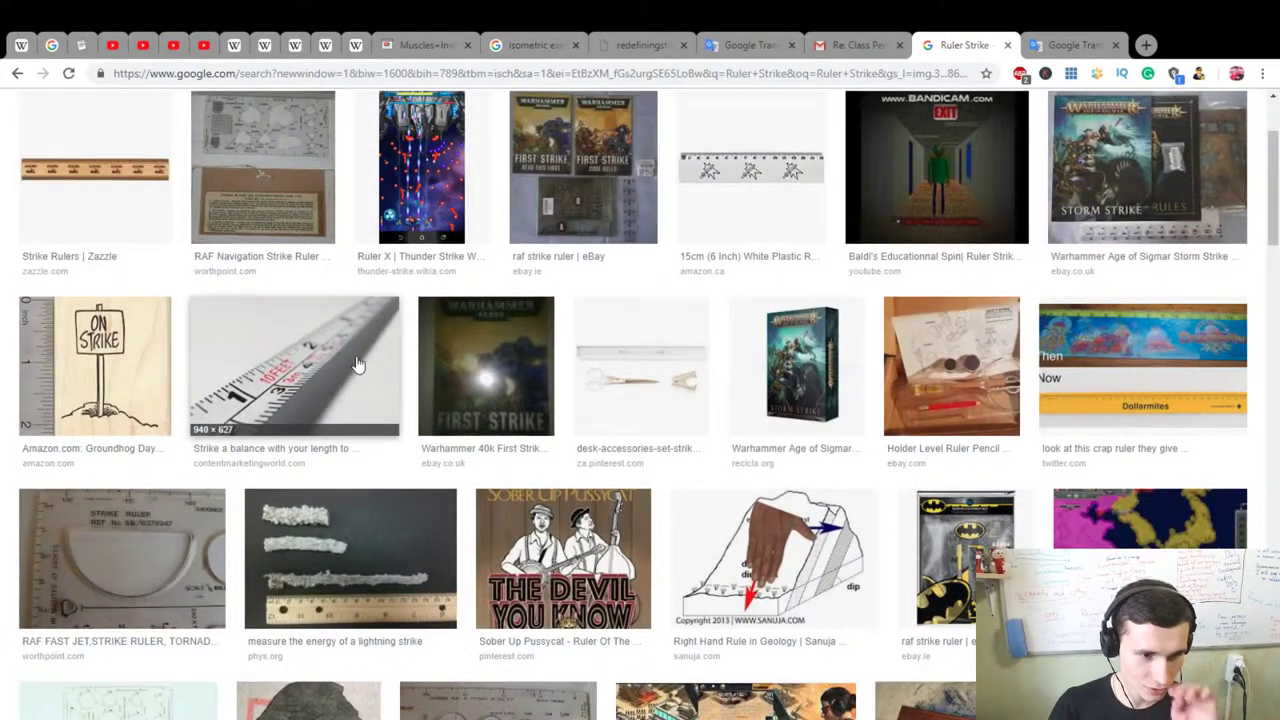
{"action": "scroll", "coordinate": [356, 371], "scroll_direction": "down", "scroll_amount": 3}
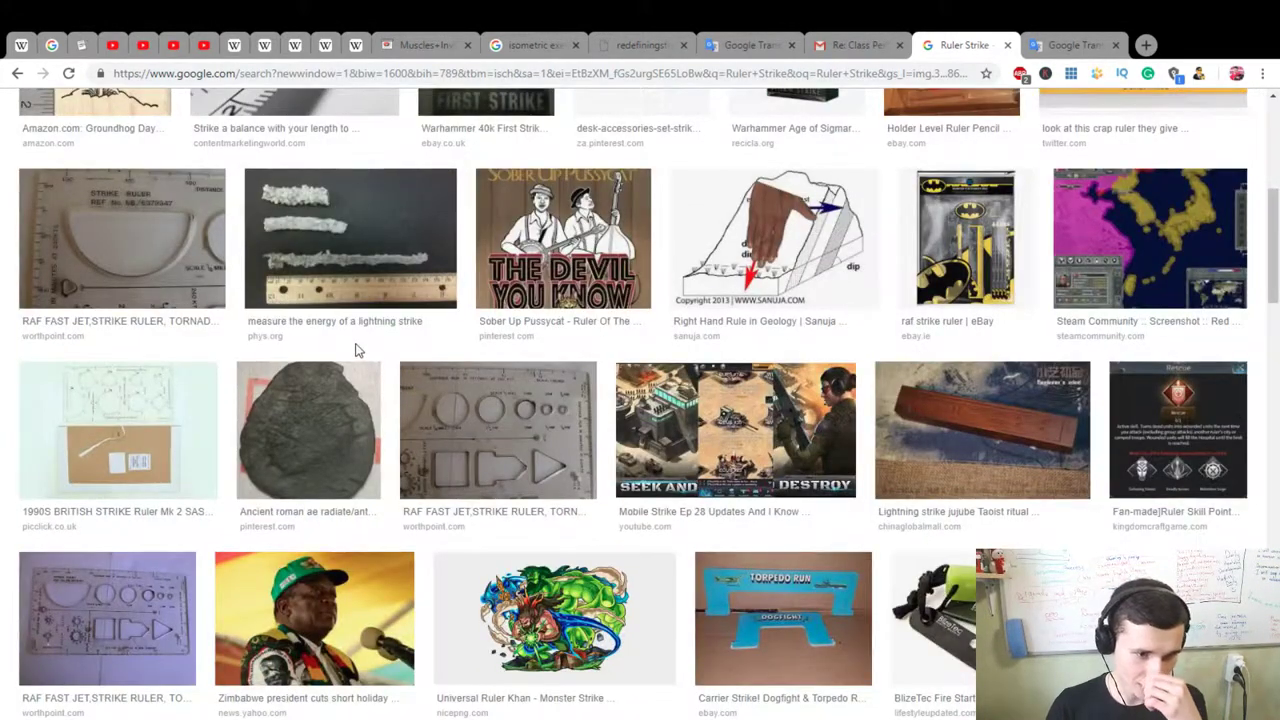
{"action": "scroll", "coordinate": [355, 350], "scroll_direction": "down", "scroll_amount": 3}
{"action": "scroll", "coordinate": [356, 350], "scroll_direction": "up", "scroll_amount": 10}
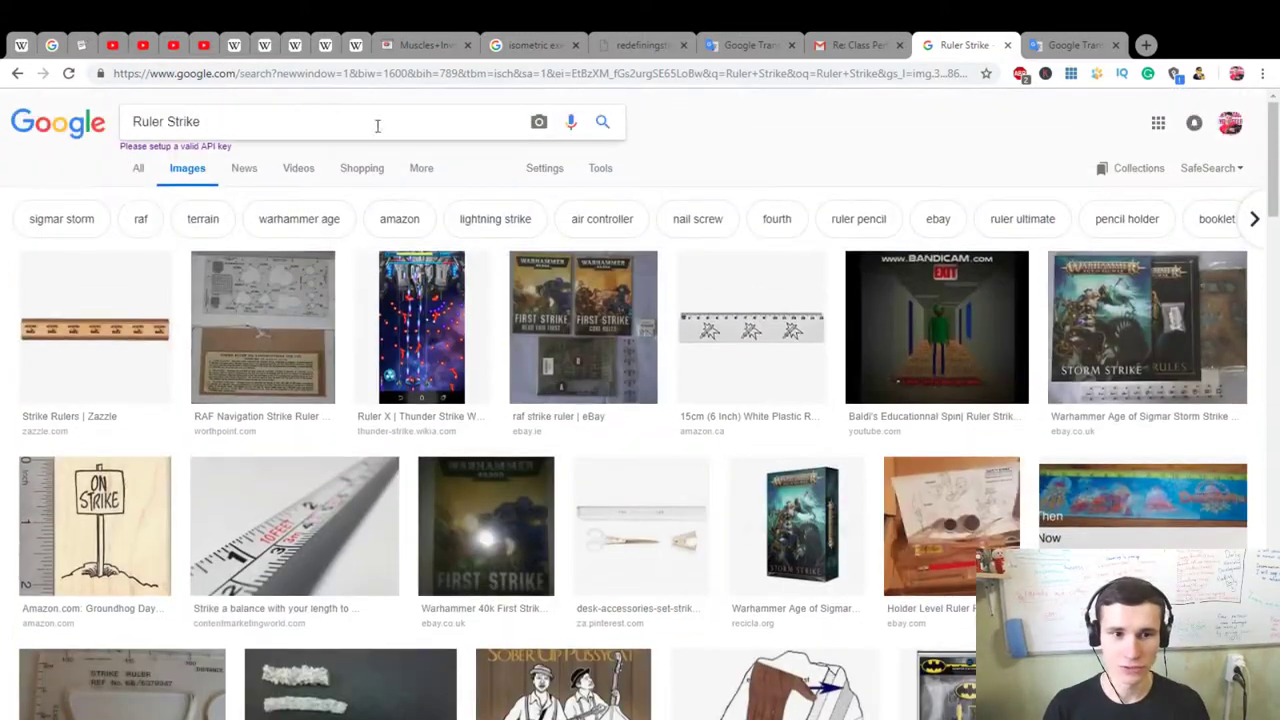
{"action": "left_click", "coordinate": [140, 170]}
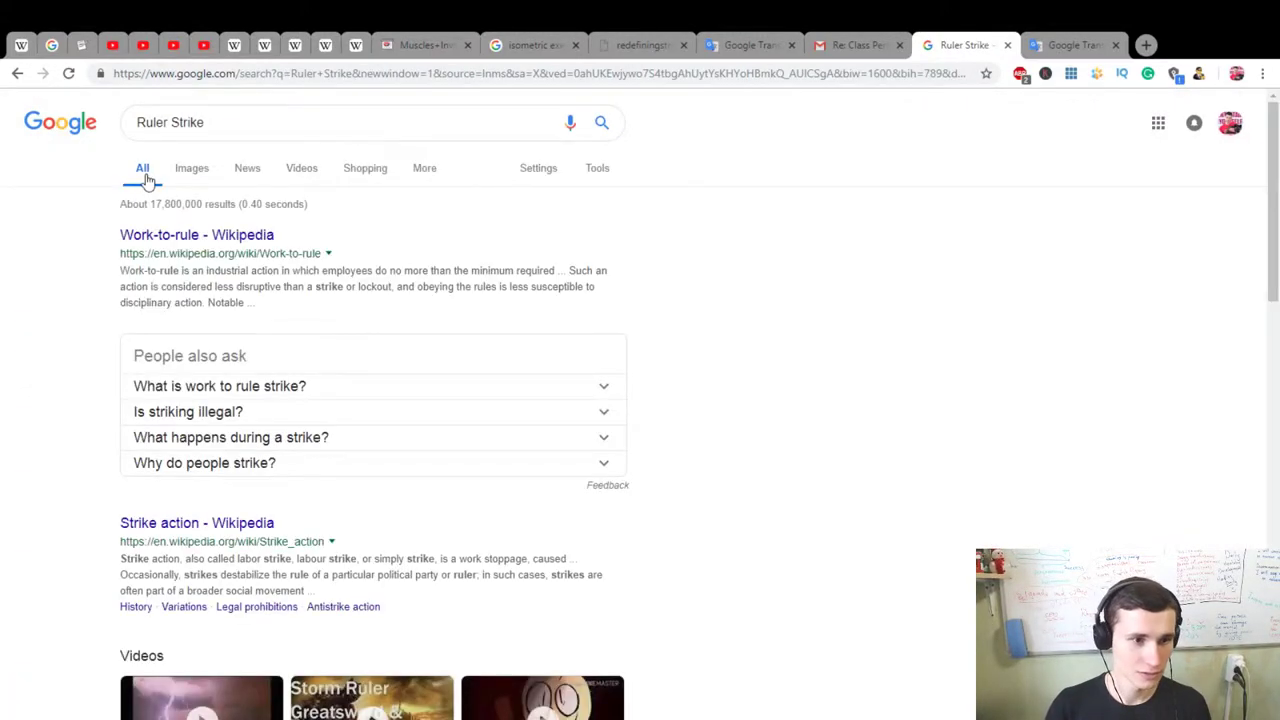
{"action": "scroll", "coordinate": [790, 363], "scroll_direction": "down", "scroll_amount": 3}
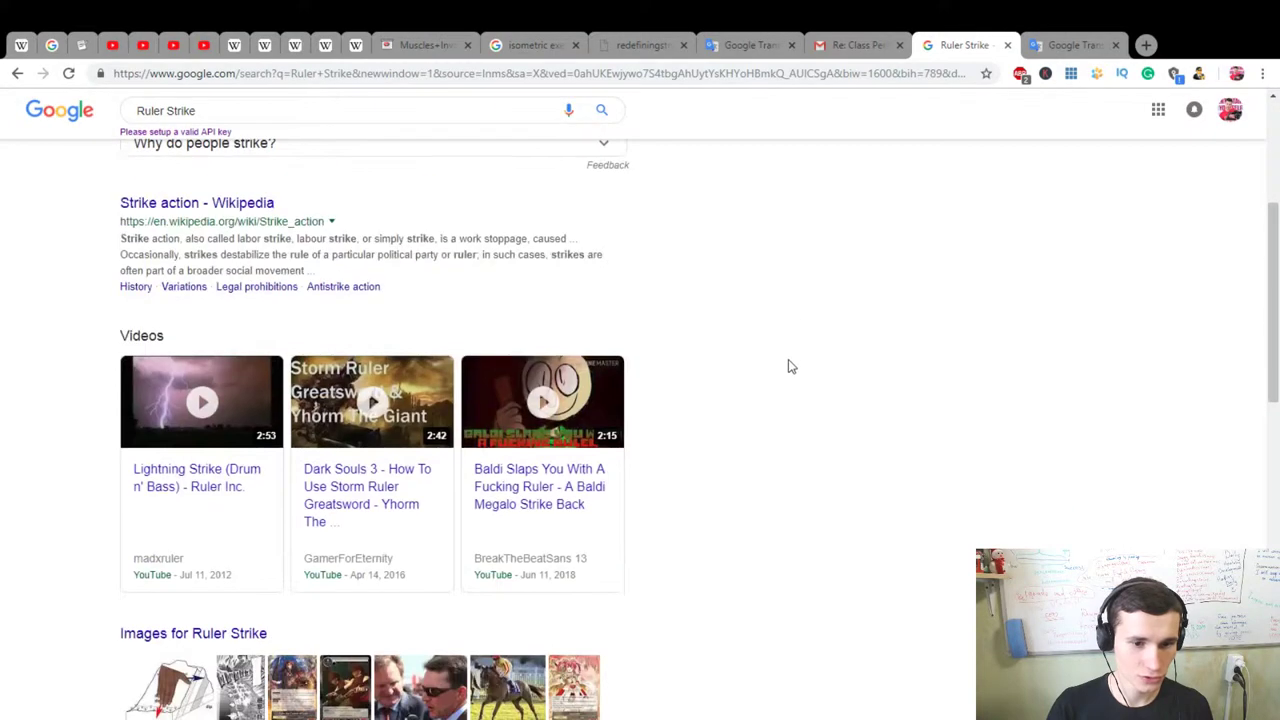
{"action": "left_click", "coordinate": [815, 50]}
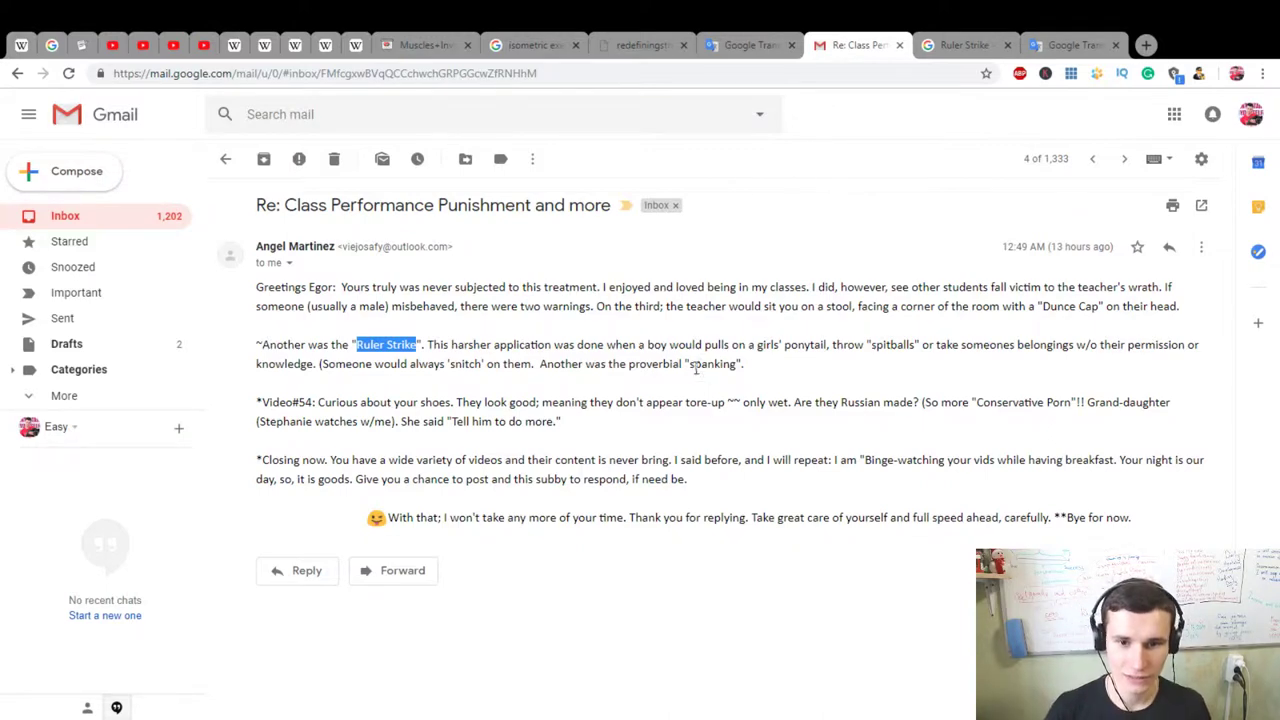
Step: Copy "spanking" from the email, search Google for it, and check both its image and web results
{"action": "left_click_drag", "start_coordinate": [689, 365], "coordinate": [740, 366]}
{"action": "key", "text": "ctrl+c"}
{"action": "left_click", "coordinate": [930, 45]}
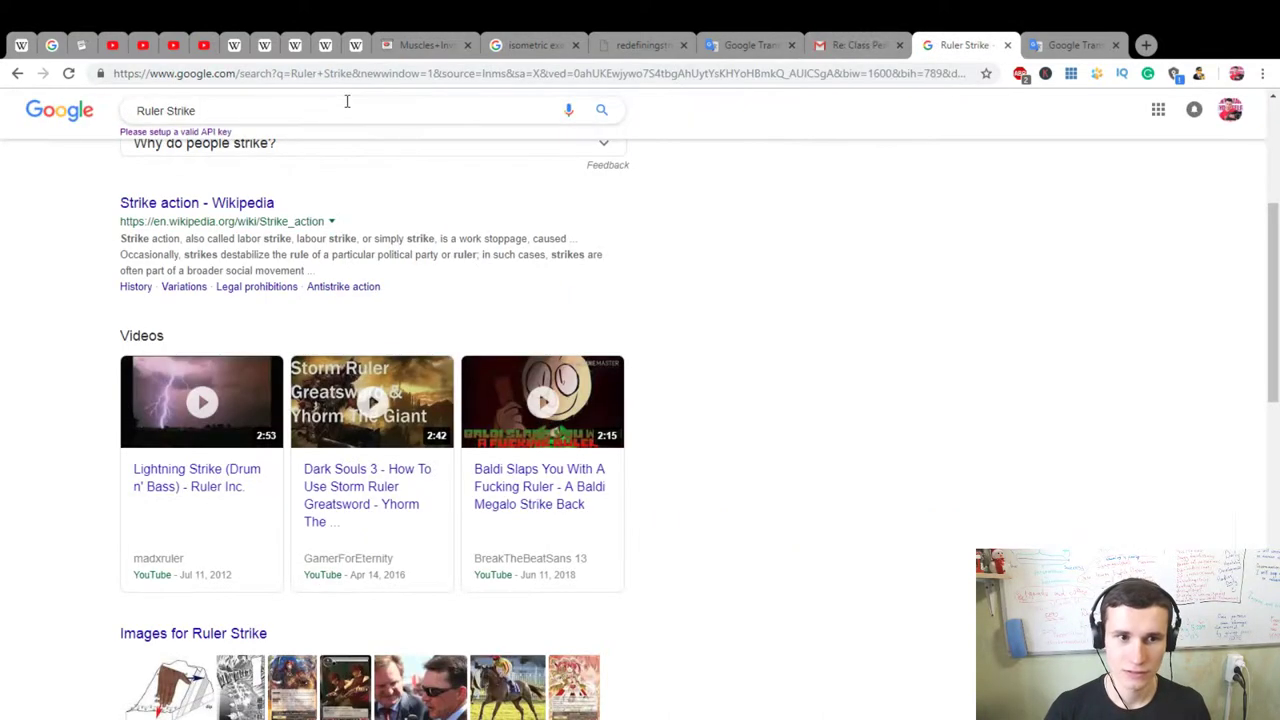
{"action": "triple_click", "coordinate": [341, 108]}
{"action": "key", "text": "ctrl+v"}
{"action": "key", "text": "Return"}
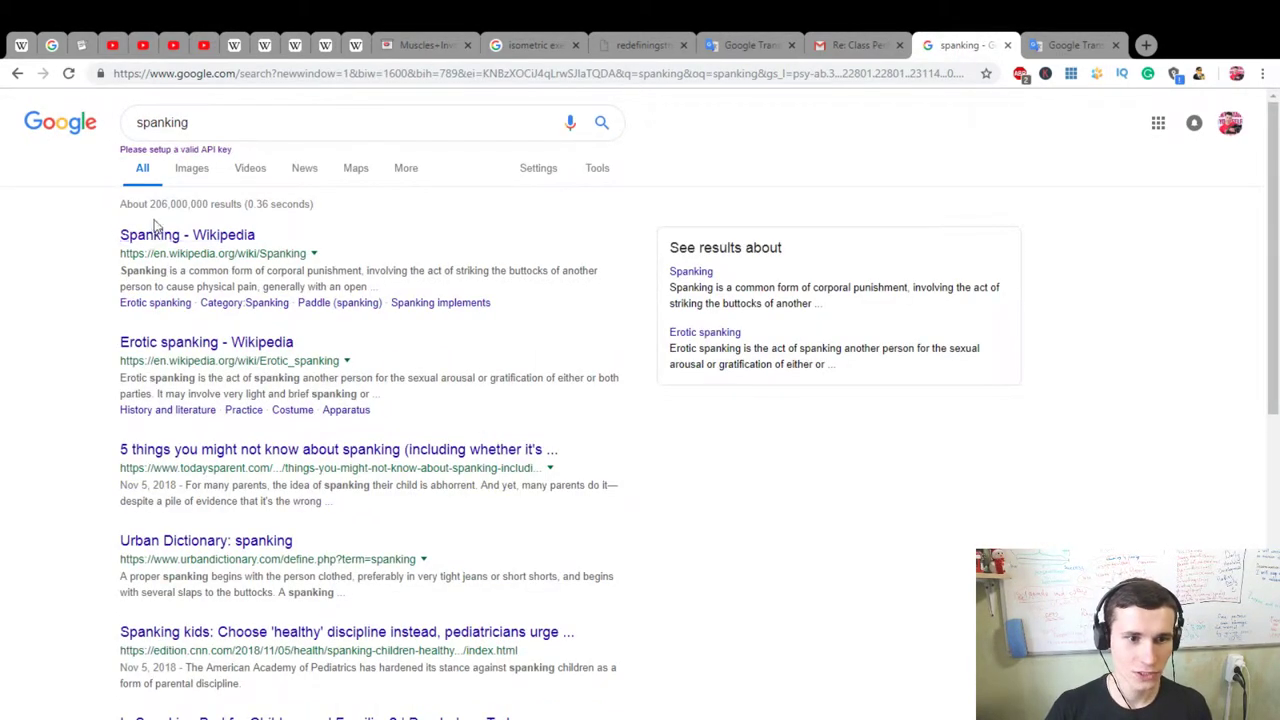
{"action": "left_click", "coordinate": [178, 170]}
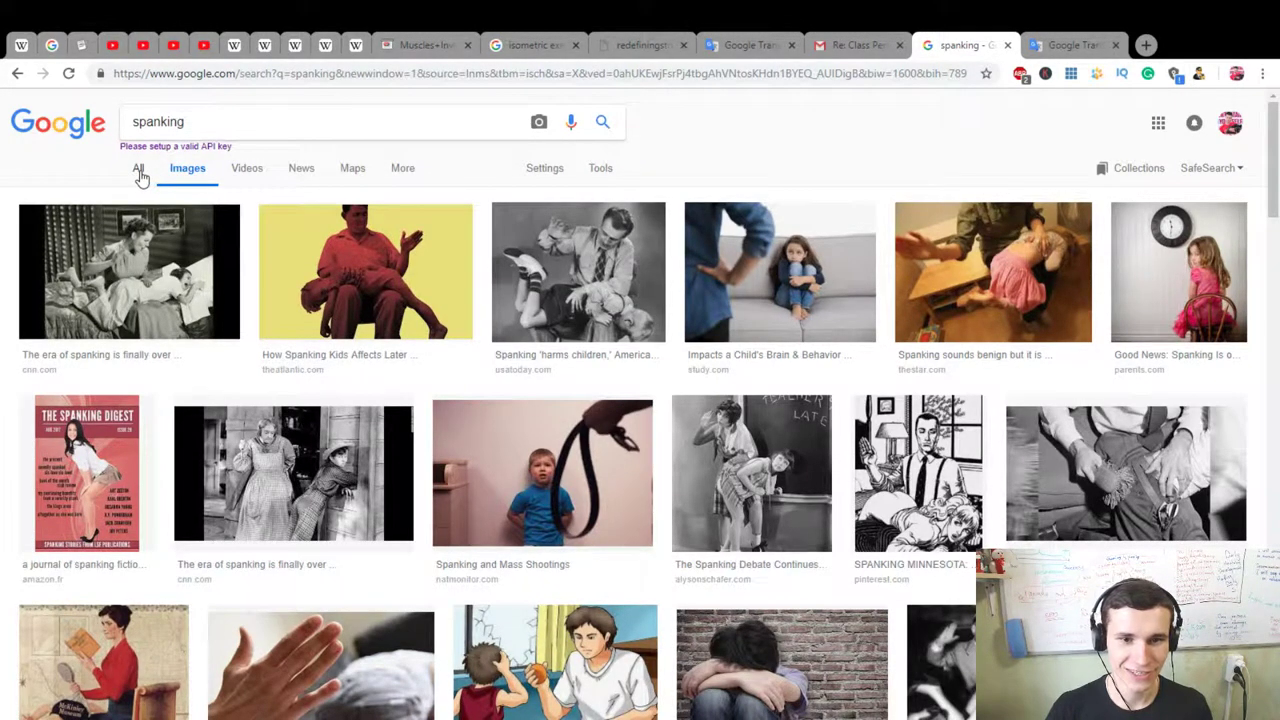
{"action": "left_click", "coordinate": [138, 168]}
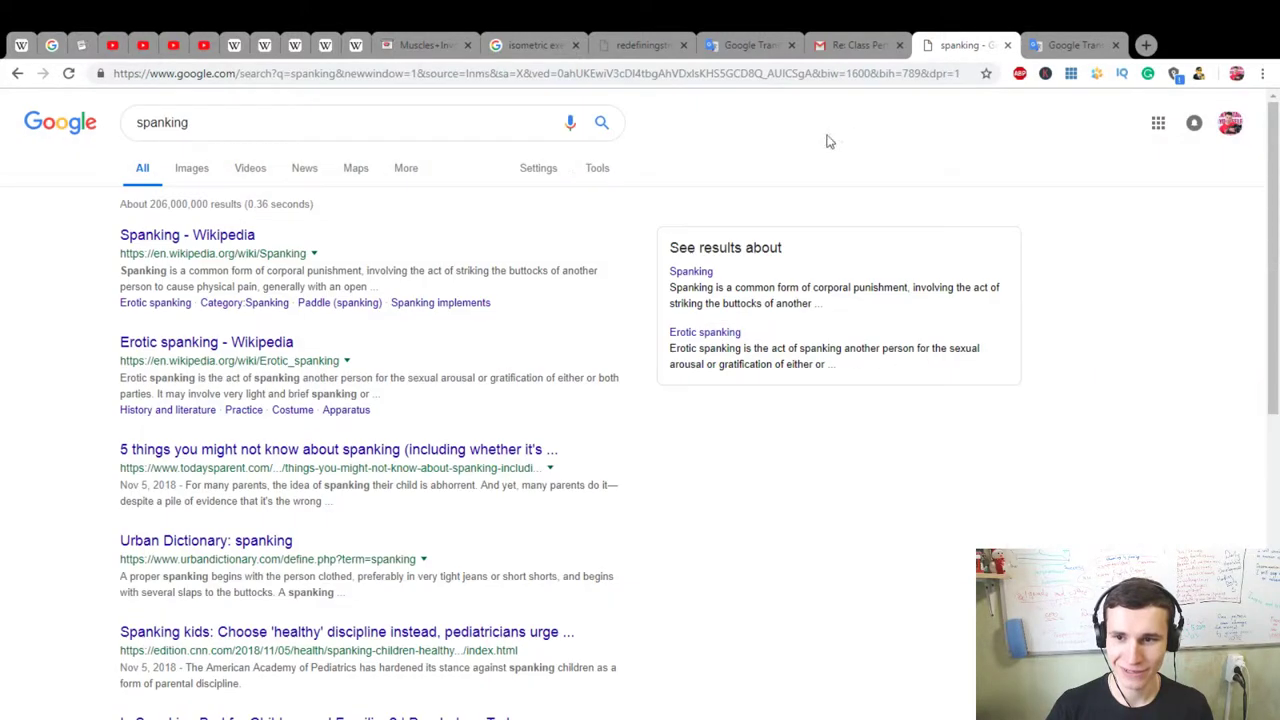
Step: Translate "spanking" into Russian in Google Translate, play the Russian pronunciation, and return to the email
{"action": "left_click", "coordinate": [1073, 40]}
{"action": "key", "text": "ctrl+a"}
{"action": "key", "text": "ctrl+v"}
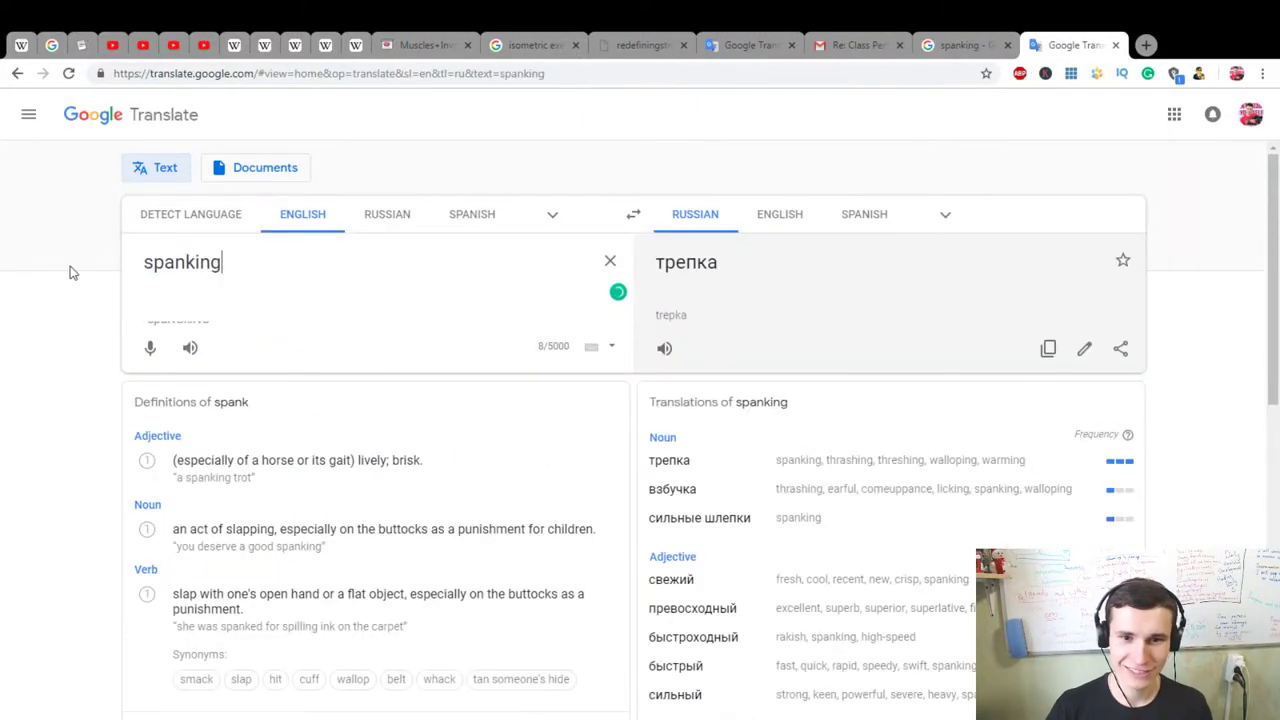
{"action": "left_click", "coordinate": [664, 348]}
{"action": "left_click", "coordinate": [968, 45]}
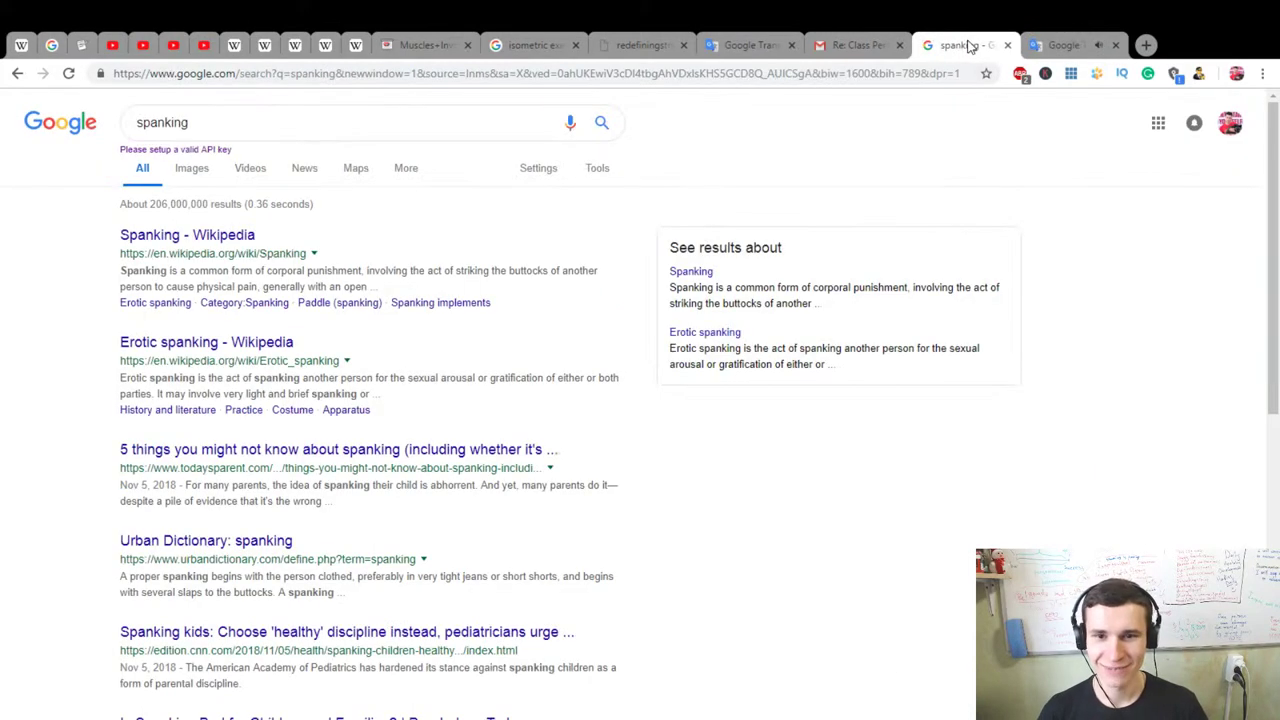
{"action": "left_click", "coordinate": [832, 44]}
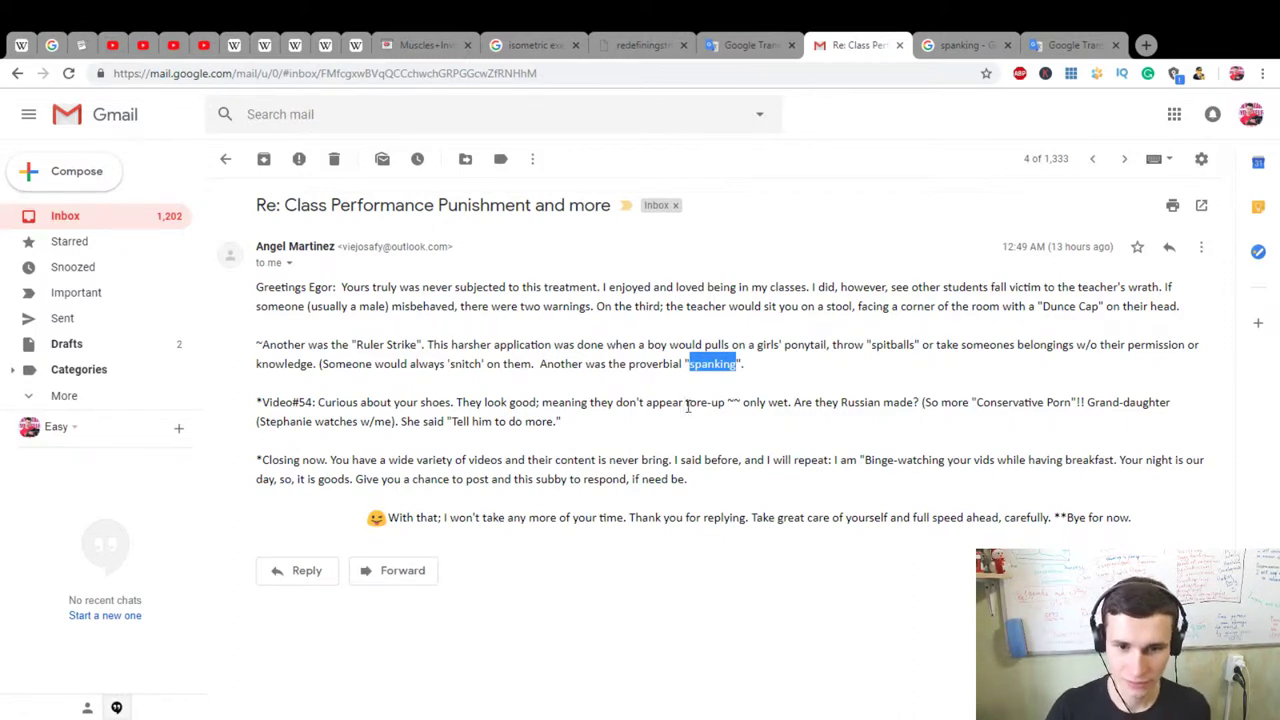
Step: Copy "tore-up" from the email's Video#54 paragraph and translate it into Russian in Google Translate
{"action": "left_click_drag", "start_coordinate": [686, 407], "coordinate": [729, 407]}
{"action": "key", "text": "ctrl+c"}
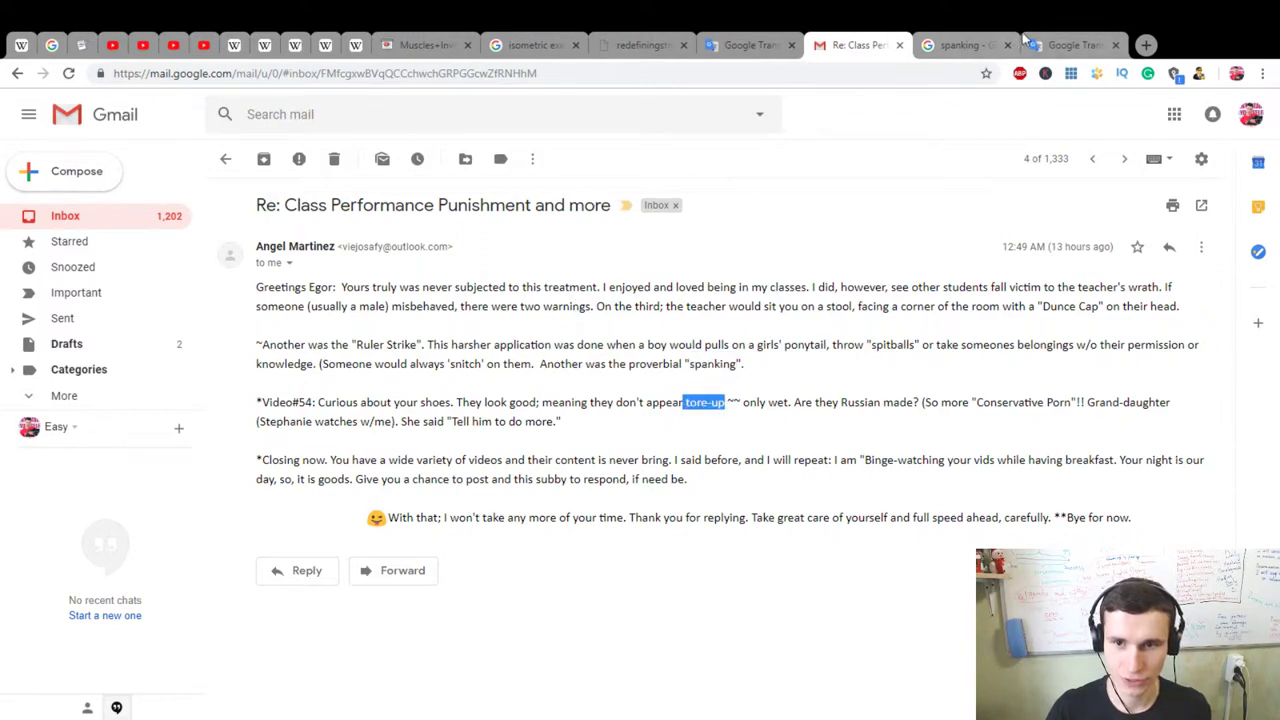
{"action": "left_click", "coordinate": [1040, 45]}
{"action": "key", "text": "ctrl+a"}
{"action": "key", "text": "ctrl+v"}
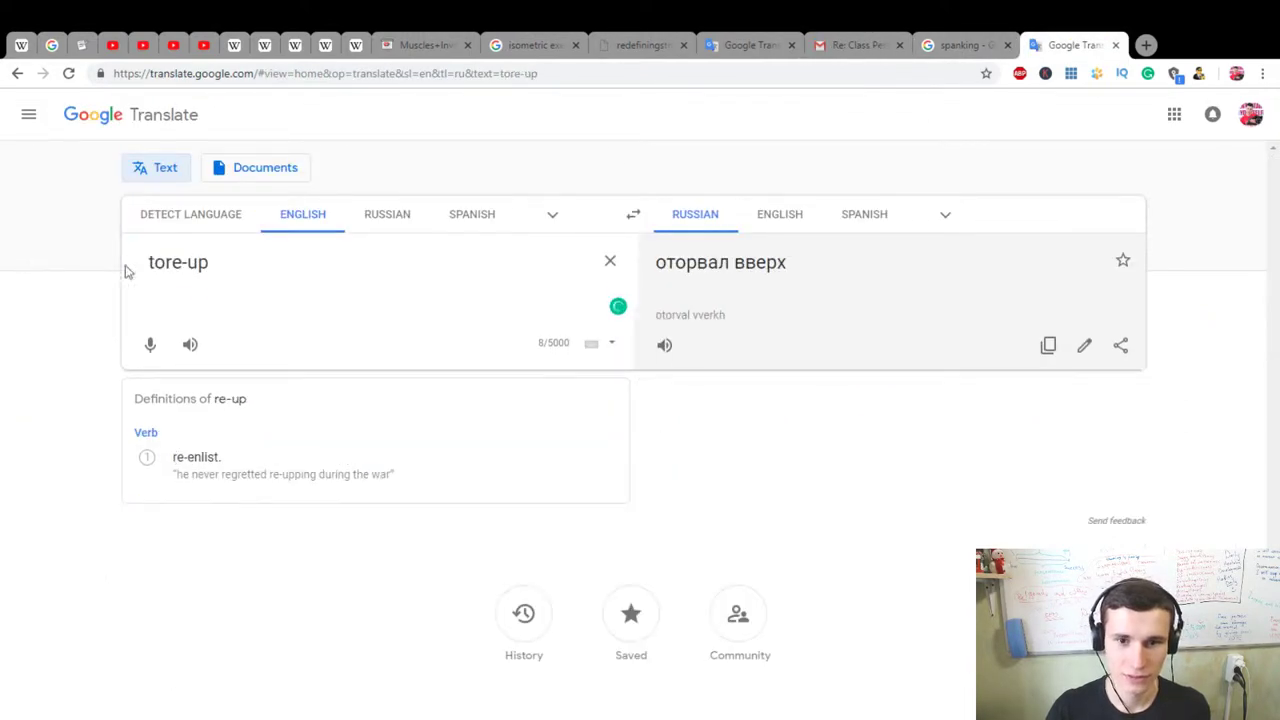
Step: Change the text being translated to "tore up" without the hyphen, and go back to the email
{"action": "left_click_drag", "start_coordinate": [241, 273], "coordinate": [183, 286]}
{"action": "key", "text": "BackSpace"}
{"action": "type", "text": "up"}
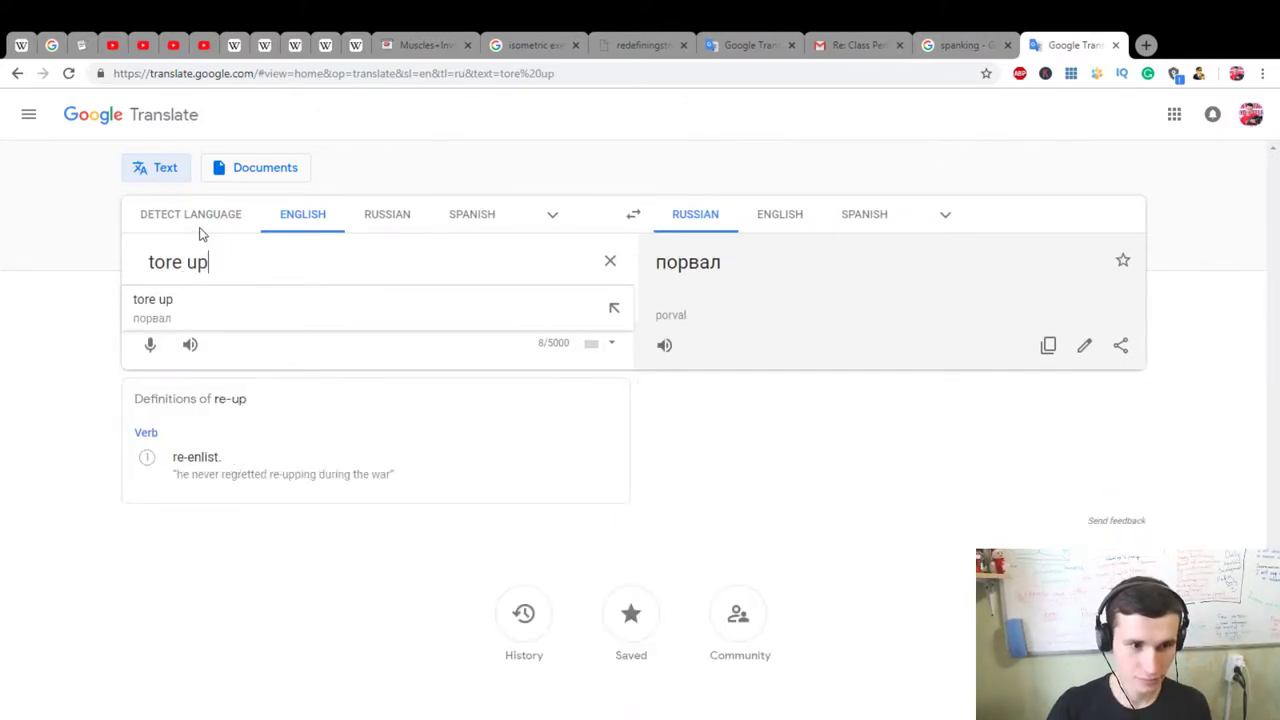
{"action": "left_click", "coordinate": [962, 45]}
{"action": "left_click", "coordinate": [855, 45]}
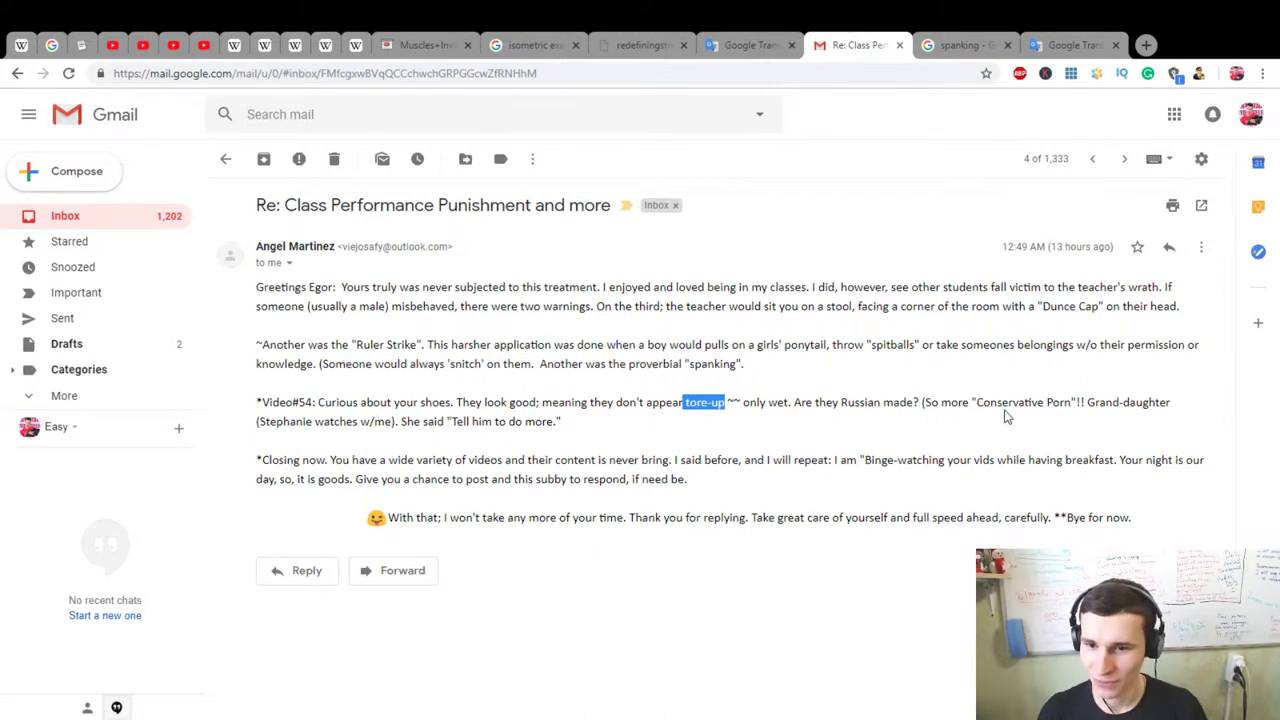
Step: Read the rest of the email's Video#54 paragraph and the start of its closing paragraph
{"action": "left_click_drag", "start_coordinate": [925, 402], "coordinate": [1030, 404]}
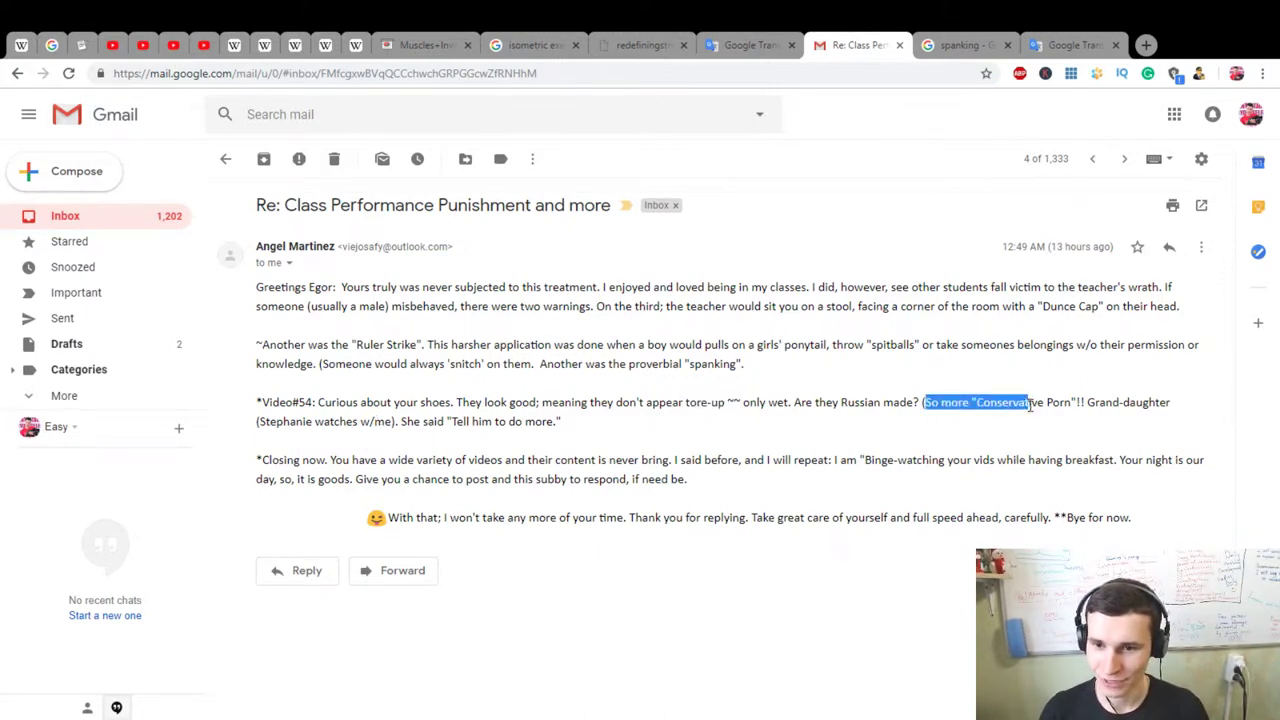
{"action": "left_click", "coordinate": [1030, 404]}
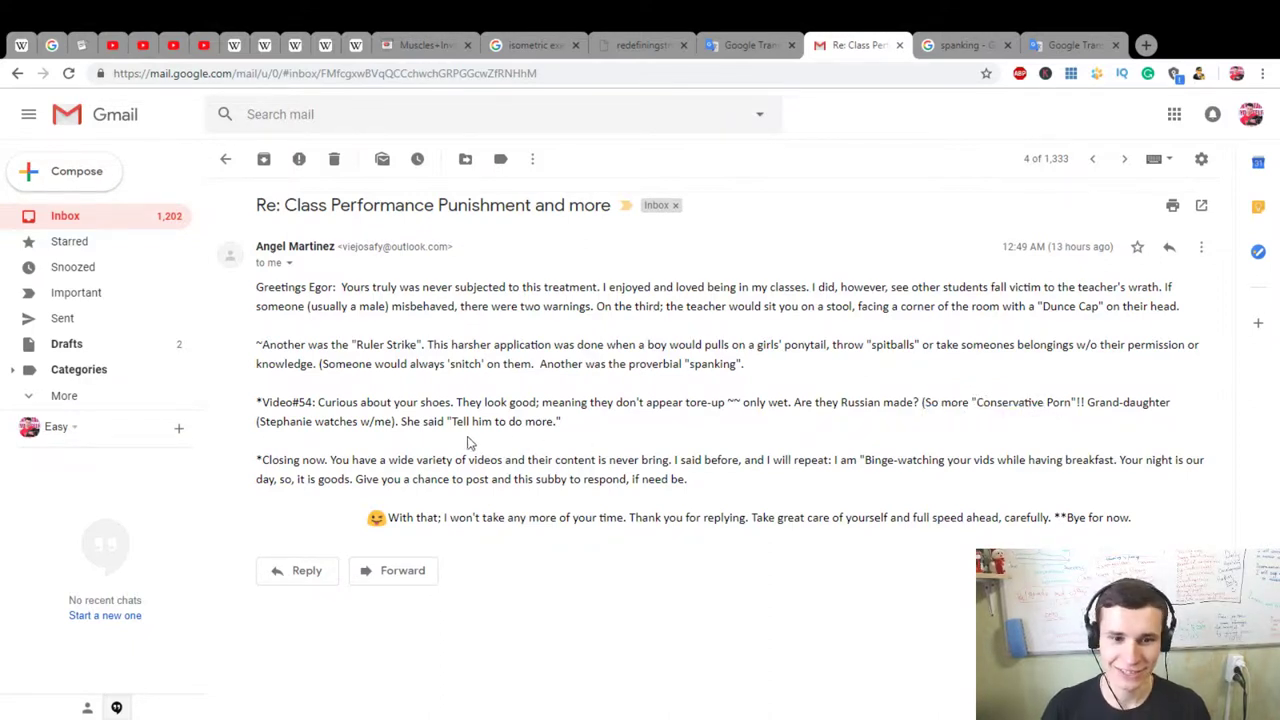
{"action": "left_click_drag", "start_coordinate": [401, 421], "coordinate": [572, 426]}
{"action": "left_click", "coordinate": [366, 471]}
{"action": "left_click_drag", "start_coordinate": [258, 462], "coordinate": [527, 464]}
{"action": "left_click", "coordinate": [531, 407]}
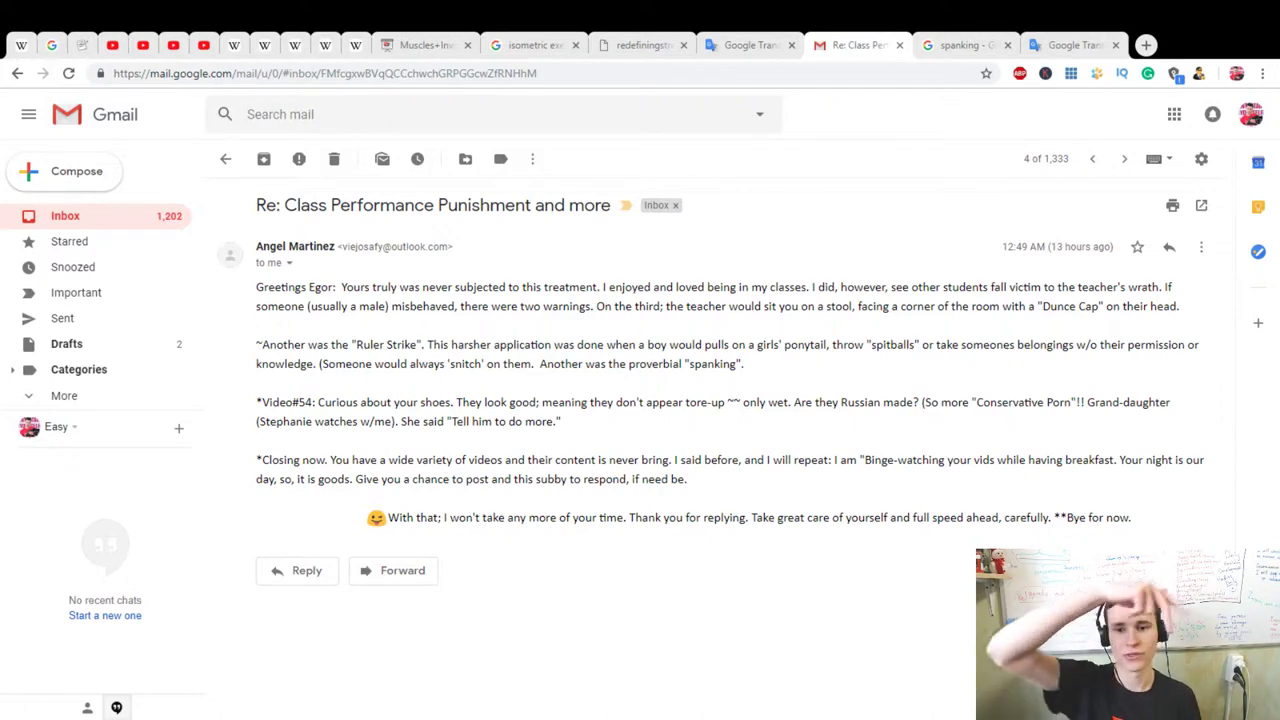
Step: Search Google for "shoes for claiming" and skim the web results
{"action": "left_click", "coordinate": [965, 45]}
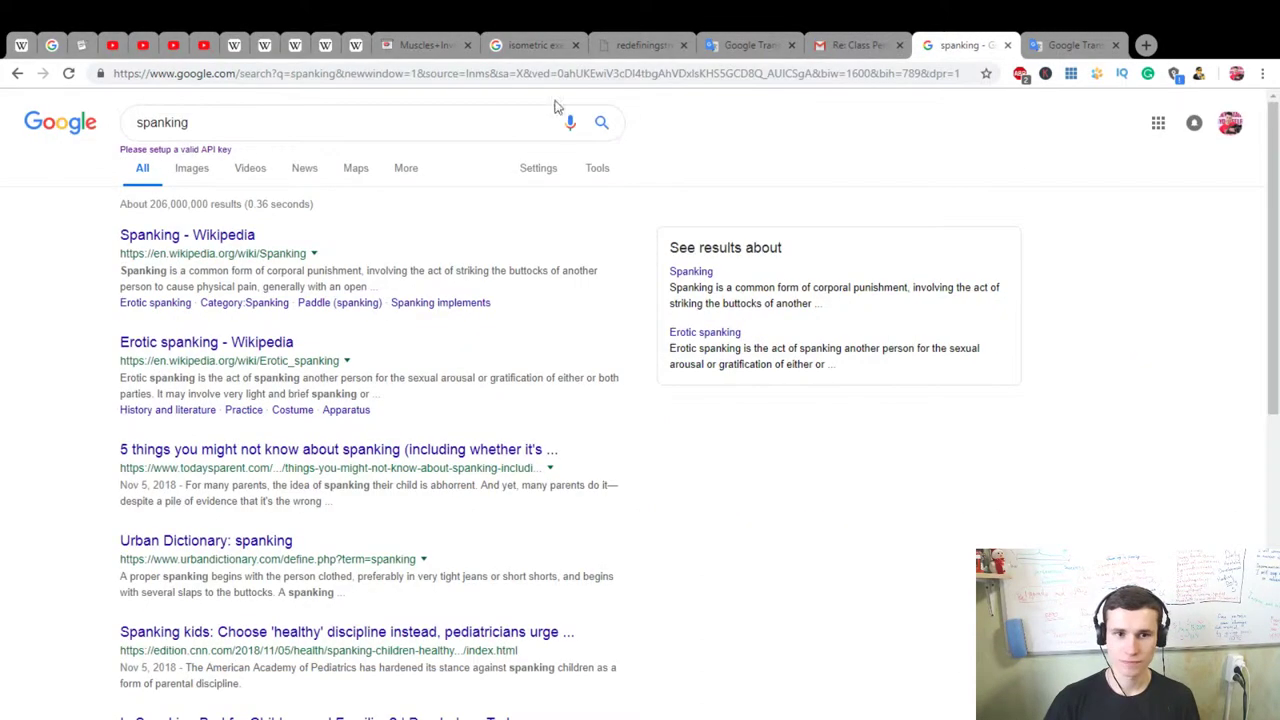
{"action": "left_click", "coordinate": [334, 130]}
{"action": "key", "text": "ctrl+a"}
{"action": "type", "text": "shoes fo"}
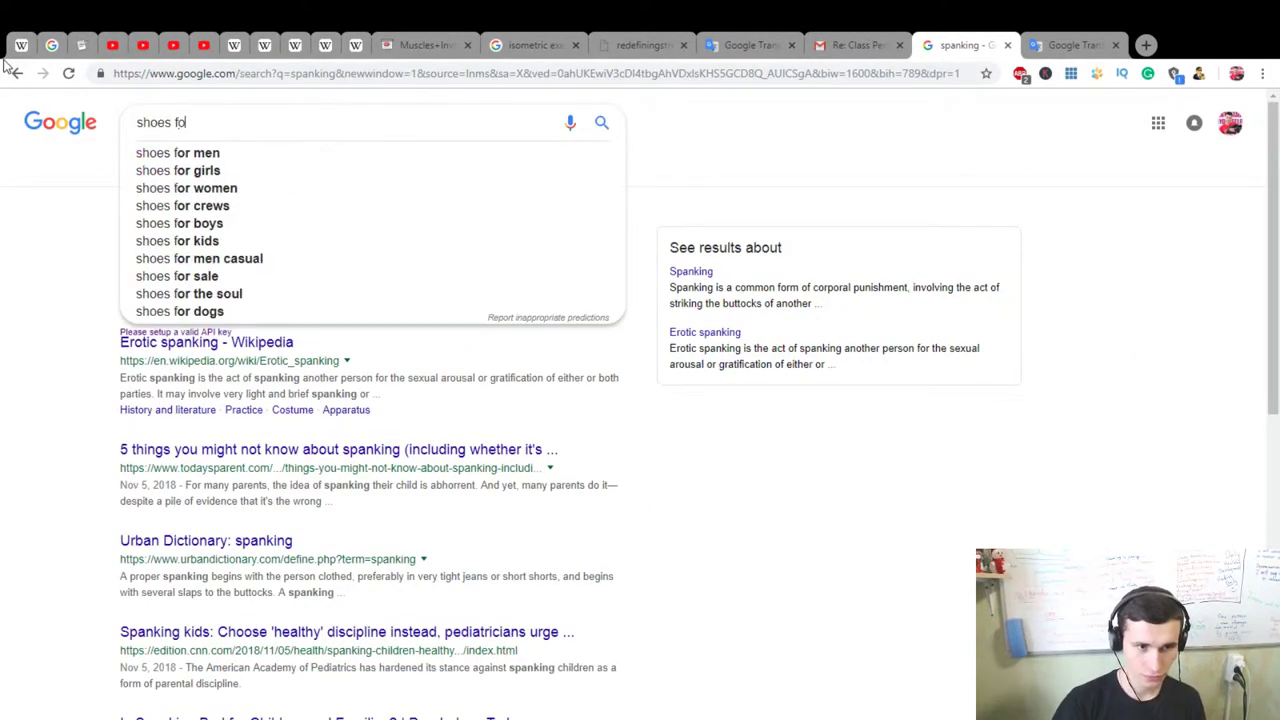
{"action": "type", "text": "r claiming"}
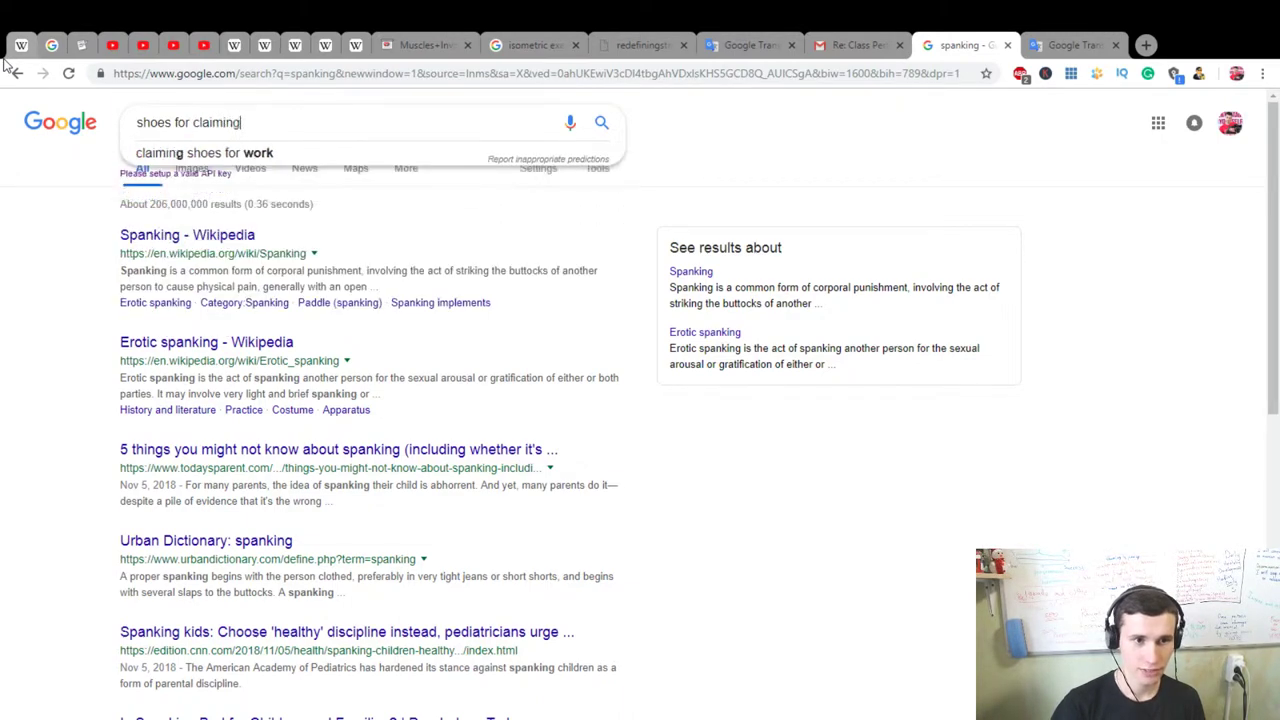
{"action": "key", "text": "Return"}
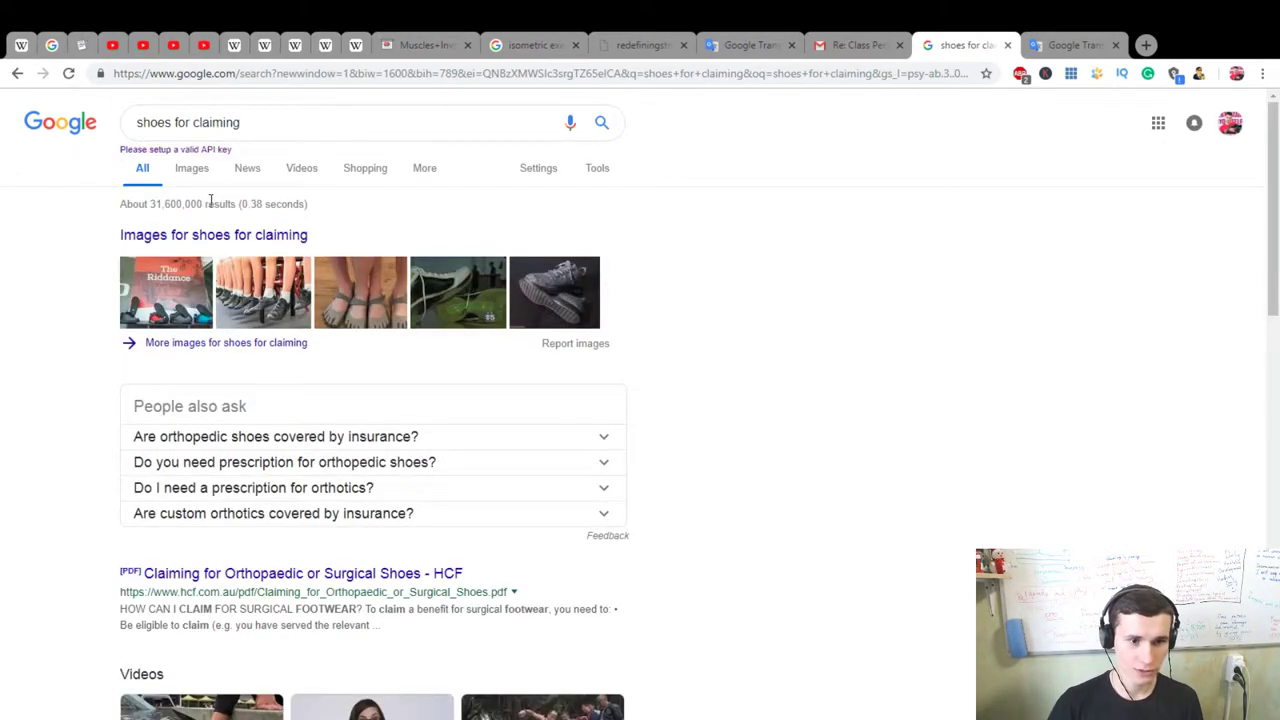
{"action": "scroll", "coordinate": [328, 347], "scroll_direction": "down", "scroll_amount": 1}
{"action": "scroll", "coordinate": [600, 430], "scroll_direction": "down", "scroll_amount": 5}
{"action": "scroll", "coordinate": [329, 183], "scroll_direction": "up", "scroll_amount": 5}
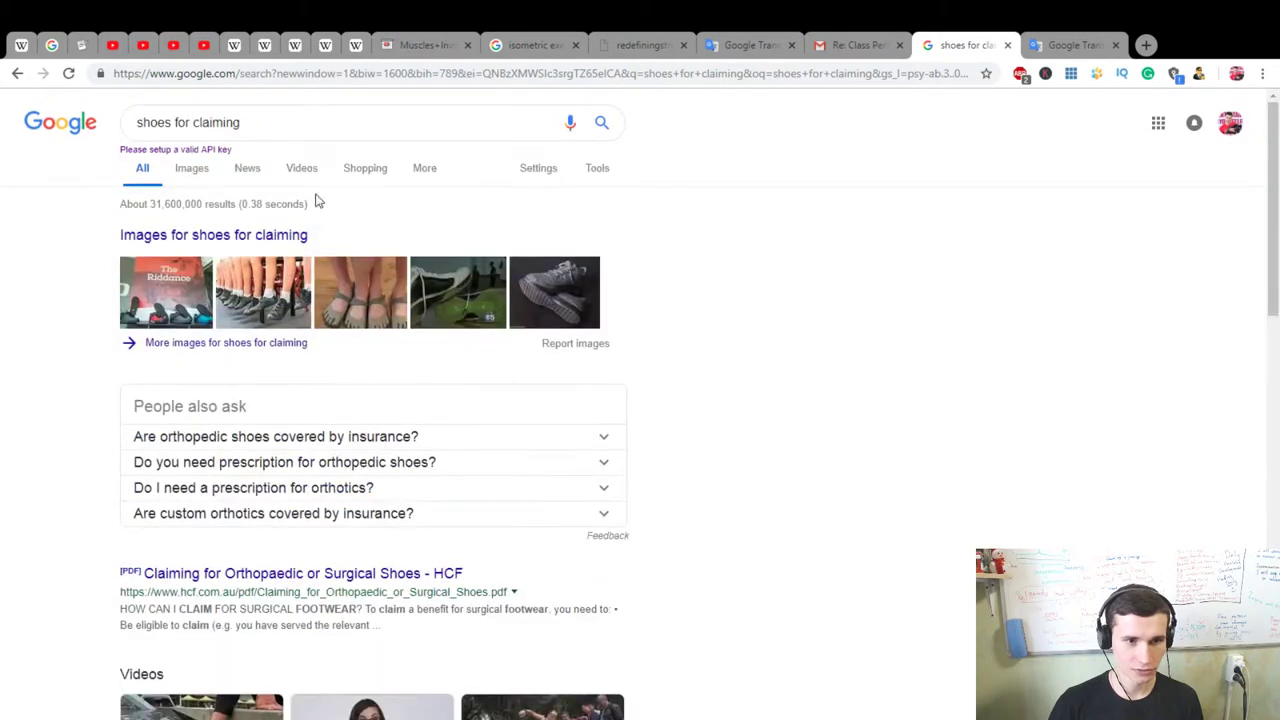
Step: Reword the Google query as "shoes to claim mountains" and run the search
{"action": "left_click", "coordinate": [240, 124]}
{"action": "left_click_drag", "start_coordinate": [240, 122], "coordinate": [194, 122]}
{"action": "key", "text": "BackSpace"}
{"action": "key", "text": "BackSpace"}
{"action": "key", "text": "BackSpace"}
{"action": "key", "text": "BackSpace"}
{"action": "key", "text": "BackSpace"}
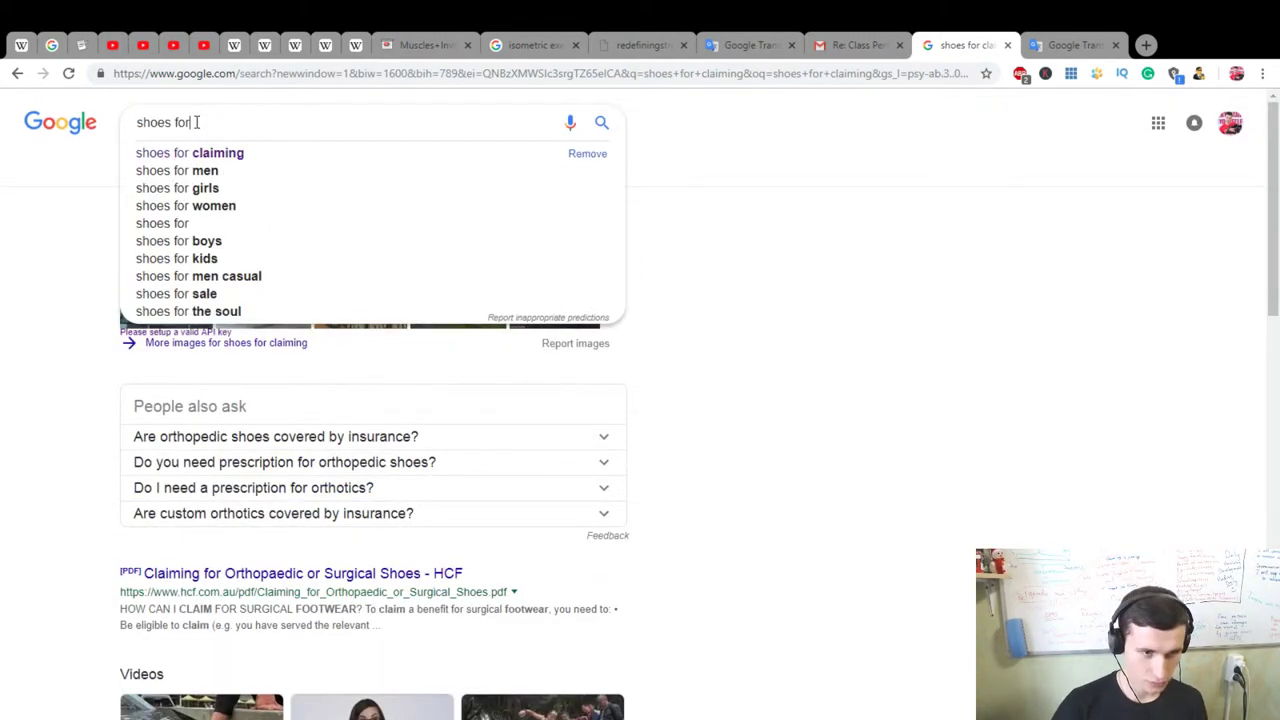
{"action": "type", "text": "to claim mot"}
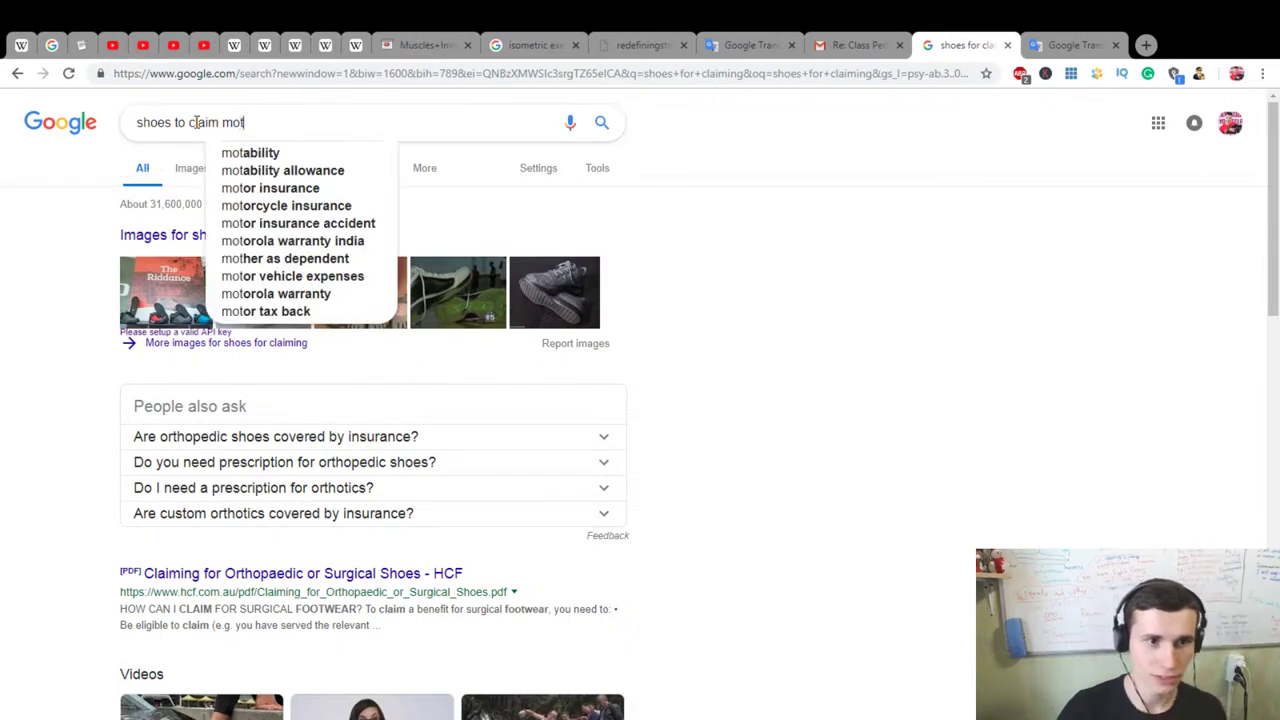
{"action": "key", "text": "BackSpace"}
{"action": "type", "text": "un"}
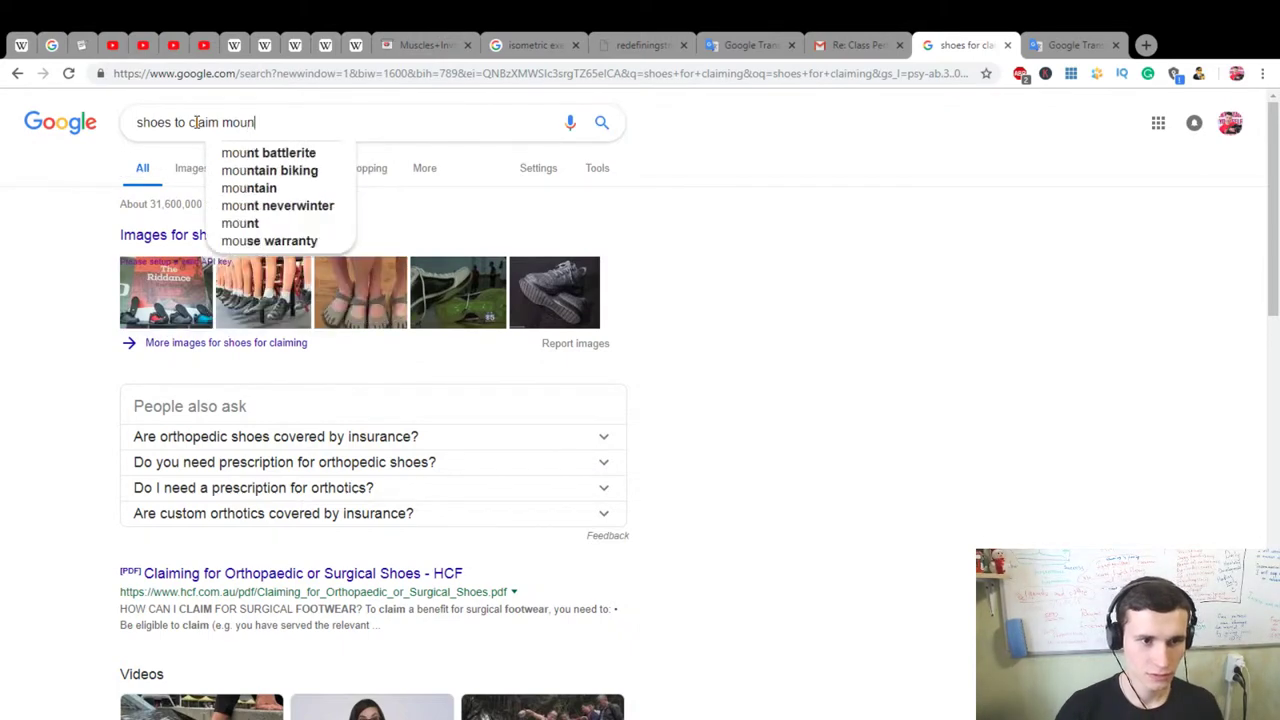
{"action": "type", "text": "tains"}
{"action": "key", "text": "Return"}
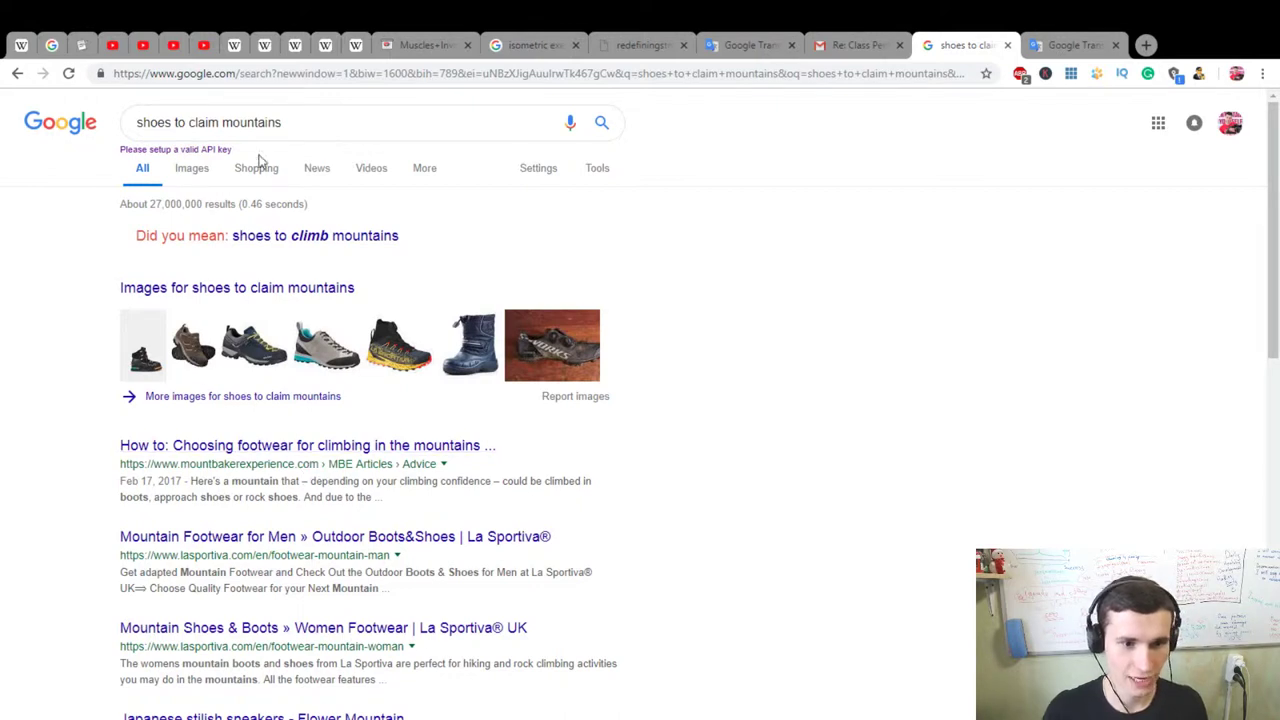
Step: Correct the query to "shoes to climbing mountains", run the search and skim the results
{"action": "left_click_drag", "start_coordinate": [221, 122], "coordinate": [210, 122]}
{"action": "double_click", "coordinate": [212, 122]}
{"action": "type", "text": "clim"}
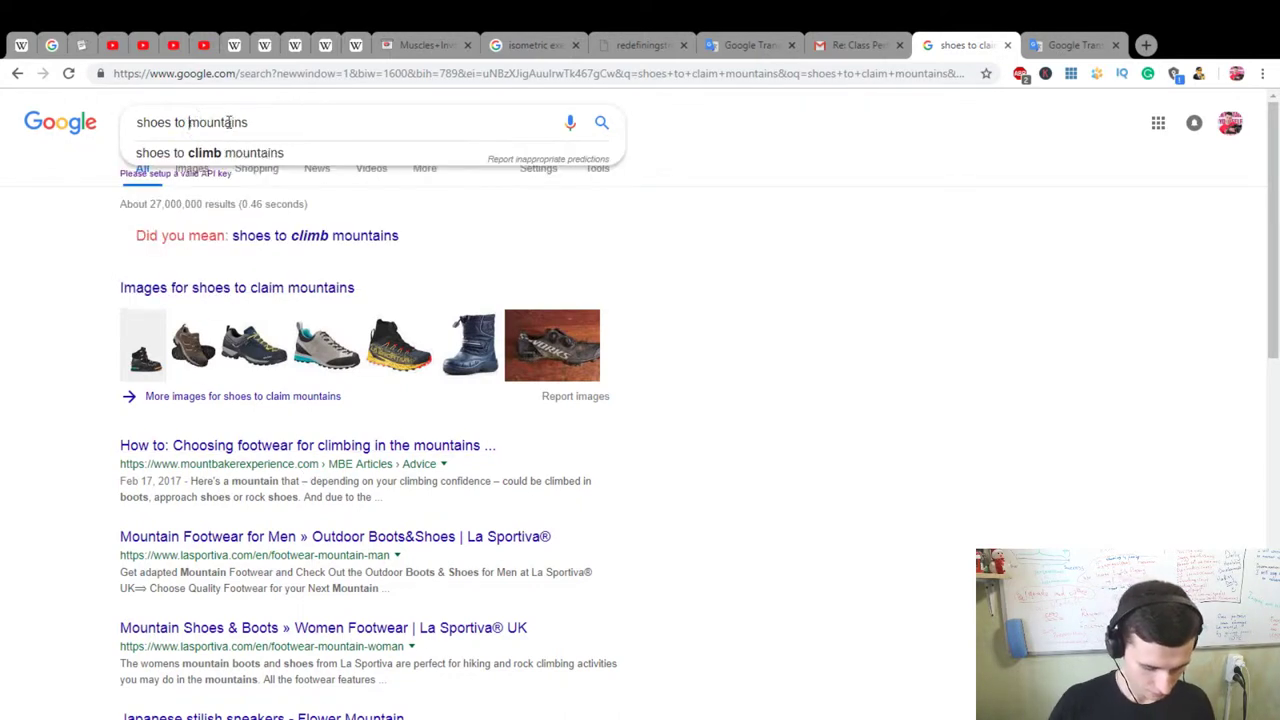
{"action": "type", "text": "bing"}
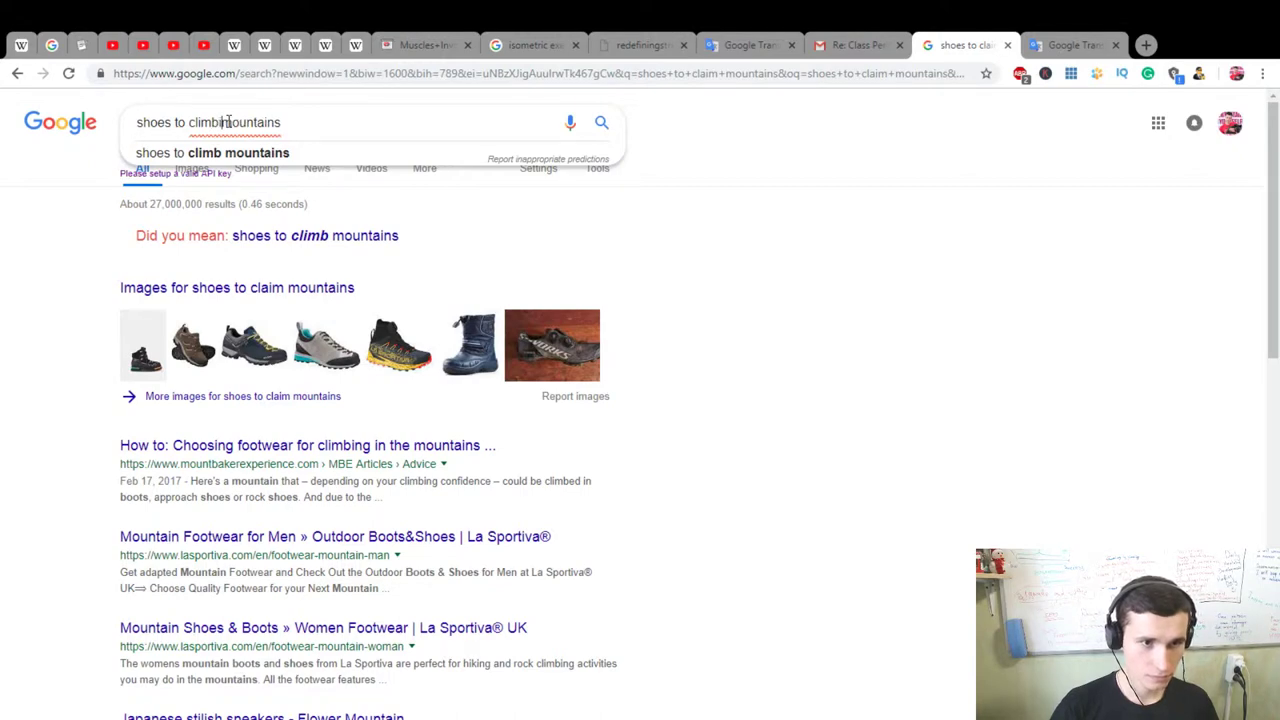
{"action": "key", "text": "Return"}
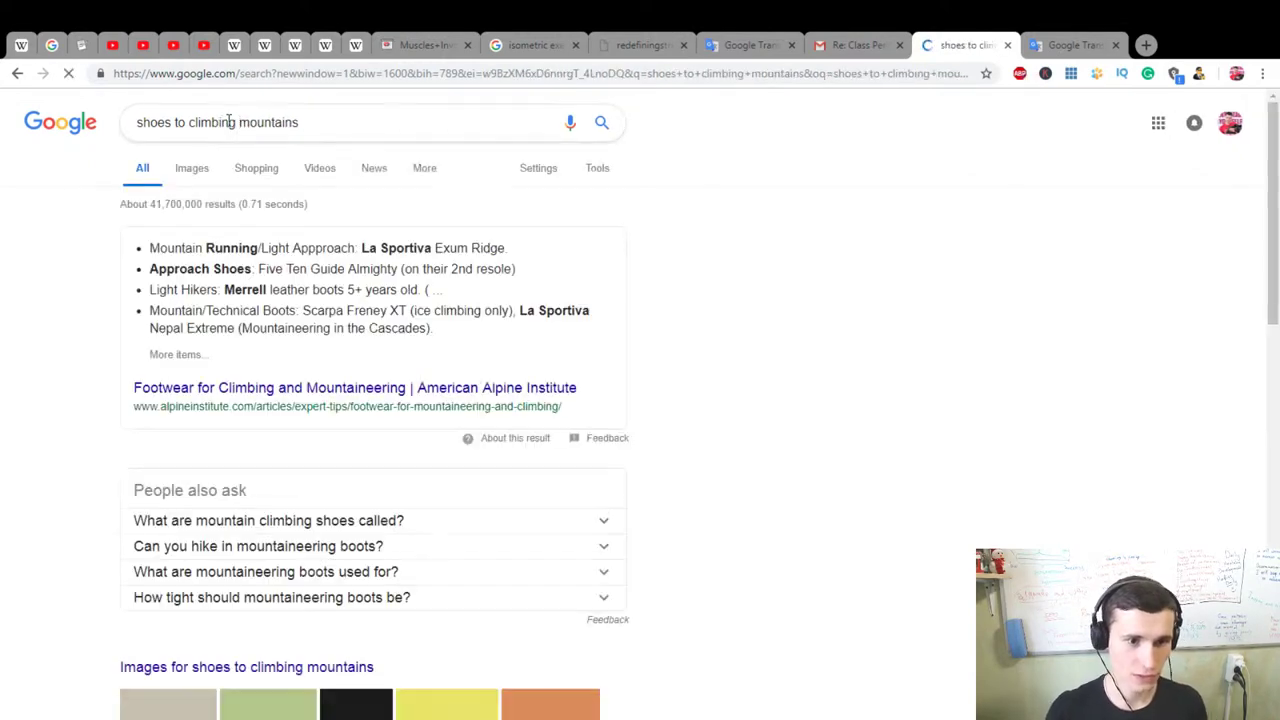
{"action": "scroll", "coordinate": [331, 334], "scroll_direction": "down", "scroll_amount": 4}
{"action": "scroll", "coordinate": [817, 494], "scroll_direction": "up", "scroll_amount": 3}
{"action": "scroll", "coordinate": [816, 493], "scroll_direction": "up", "scroll_amount": 1}
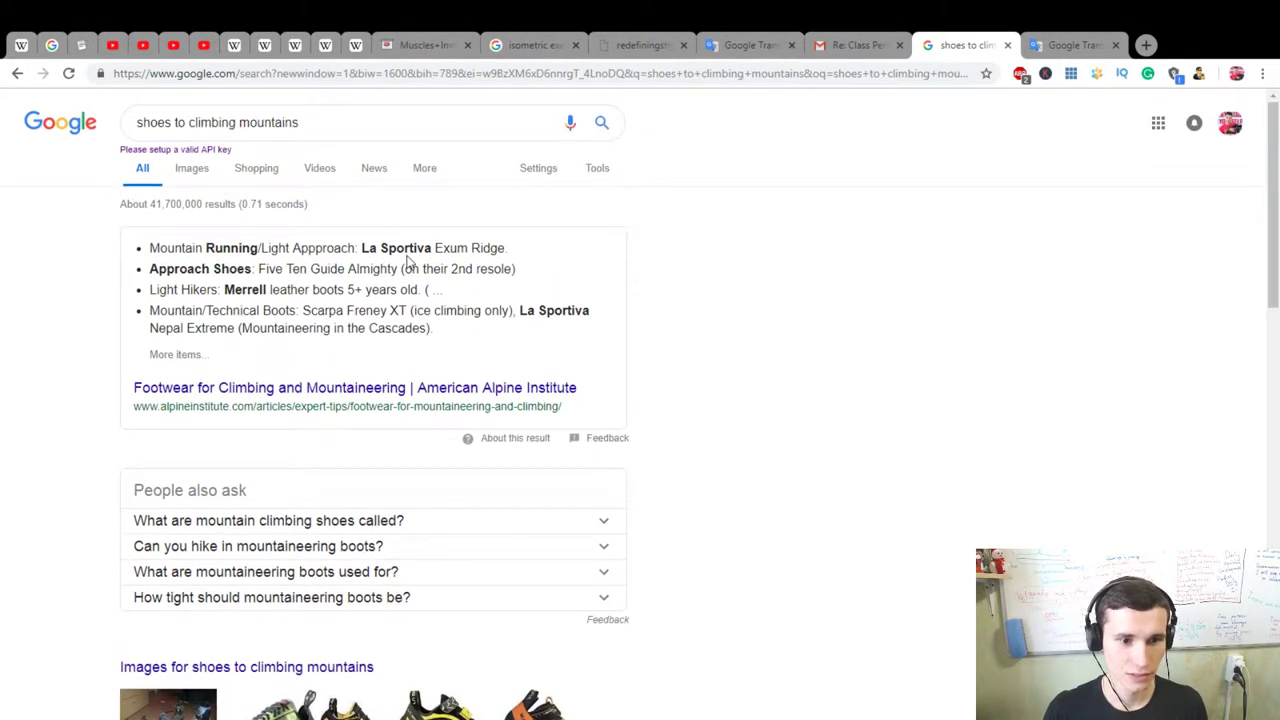
Step: Browse the image results and sponsored shoes, open the Salewa shoe listing, and return to the image results
{"action": "left_click", "coordinate": [205, 176]}
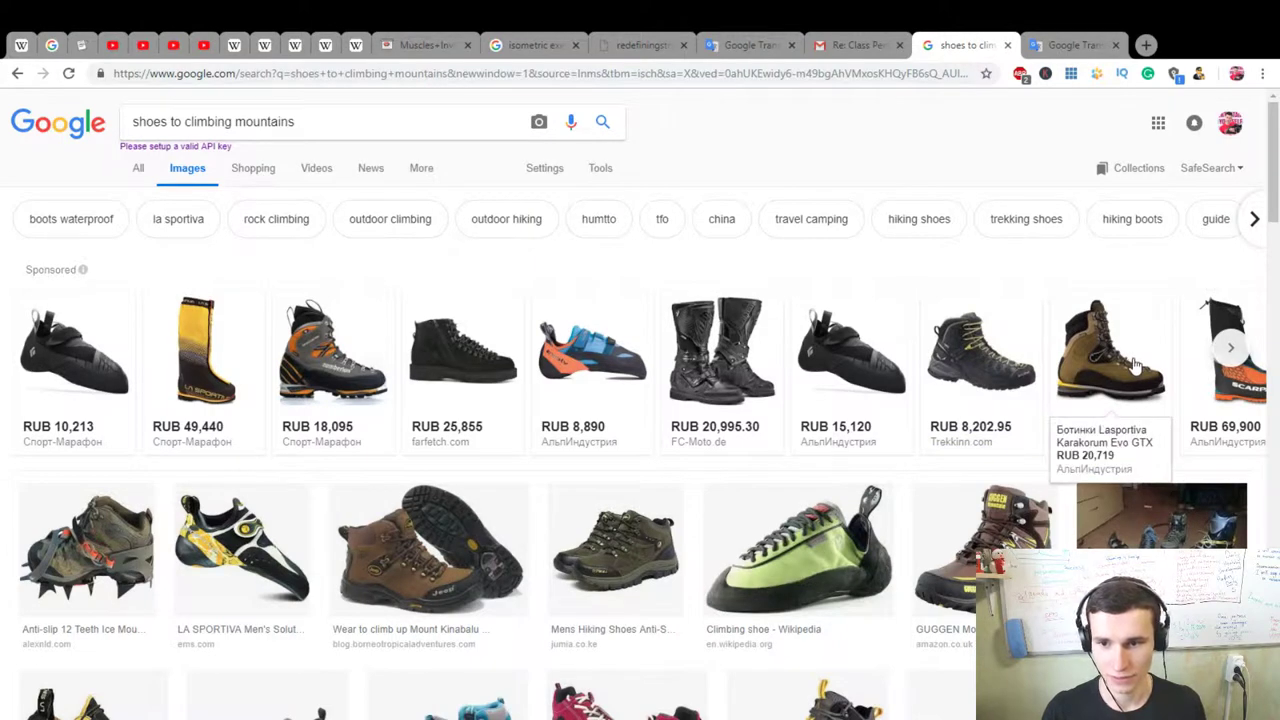
{"action": "left_click", "coordinate": [1234, 352]}
{"action": "left_click", "coordinate": [394, 366]}
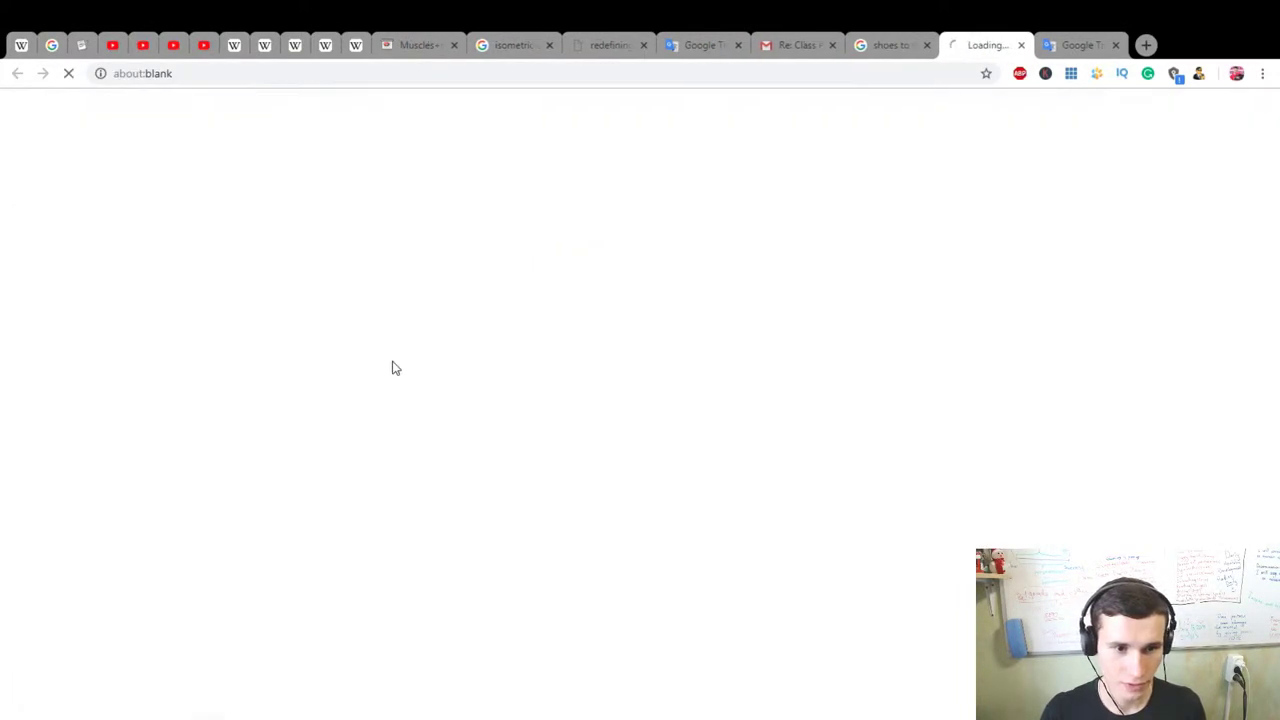
{"action": "scroll", "coordinate": [451, 569], "scroll_direction": "down", "scroll_amount": 2}
{"action": "scroll", "coordinate": [451, 573], "scroll_direction": "up", "scroll_amount": 2}
{"action": "left_click", "coordinate": [888, 45]}
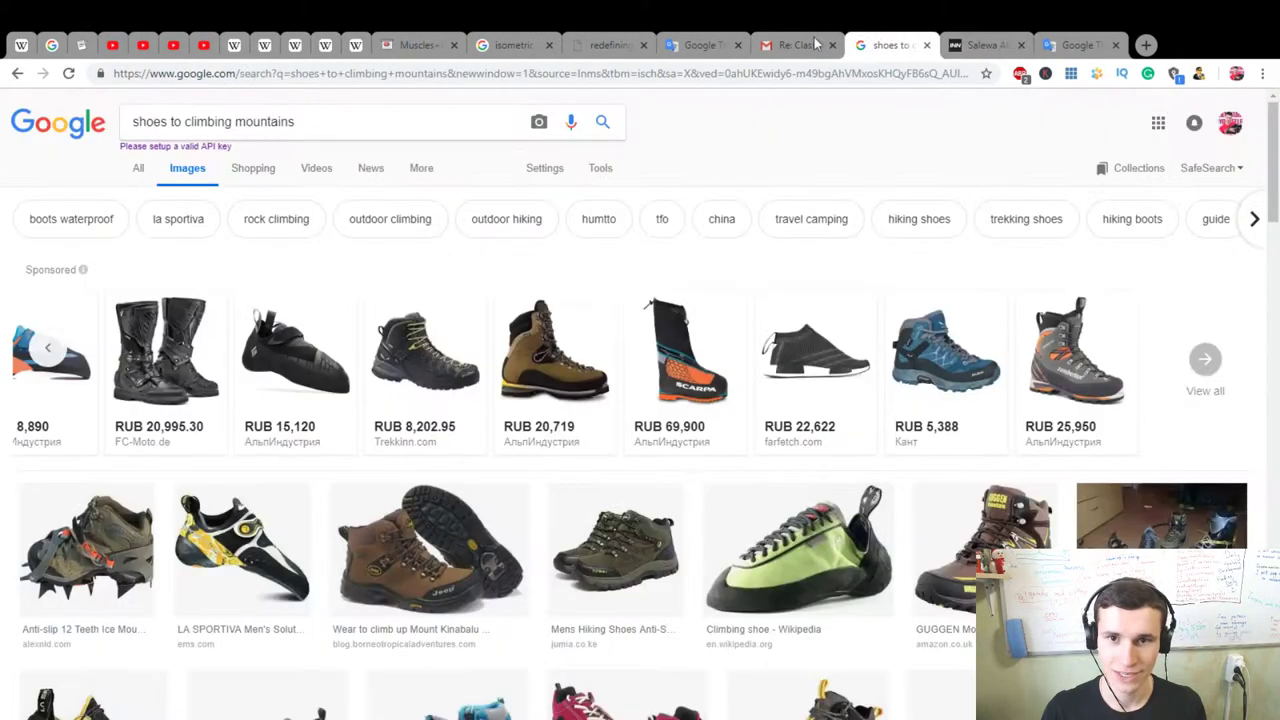
Step: Go back to the email, translate "never bring" from its closing paragraph in Google Translate, and return to the message
{"action": "left_click", "coordinate": [797, 45]}
{"action": "left_click", "coordinate": [720, 40]}
{"action": "left_click", "coordinate": [805, 45]}
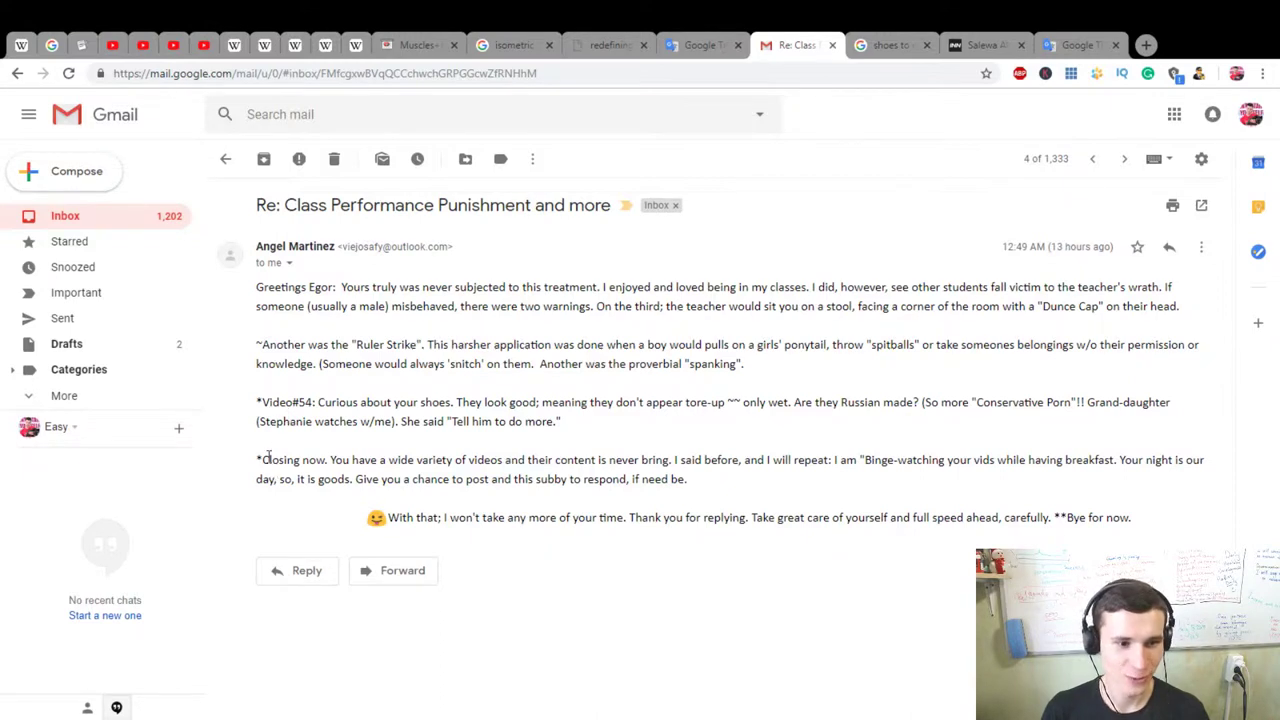
{"action": "left_click_drag", "start_coordinate": [261, 460], "coordinate": [669, 461]}
{"action": "key", "text": "ctrl+c"}
{"action": "left_click", "coordinate": [628, 477]}
{"action": "left_click", "coordinate": [714, 50]}
{"action": "key", "text": "ctrl+a"}
{"action": "key", "text": "ctrl+v"}
{"action": "left_click", "coordinate": [779, 44]}
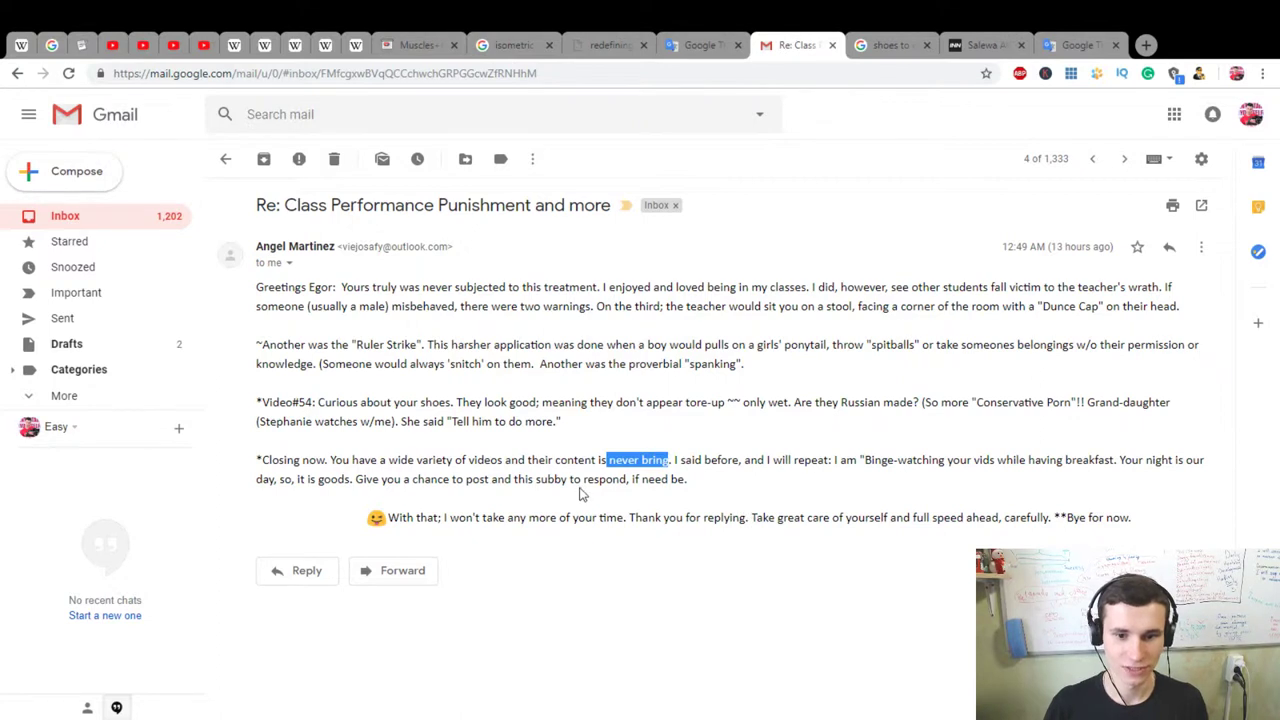
Step: Copy "subby" from the email's closing paragraph into Google Translate and shorten it to "sub" for translation into Russian
{"action": "double_click", "coordinate": [552, 479]}
{"action": "key", "text": "ctrl+c"}
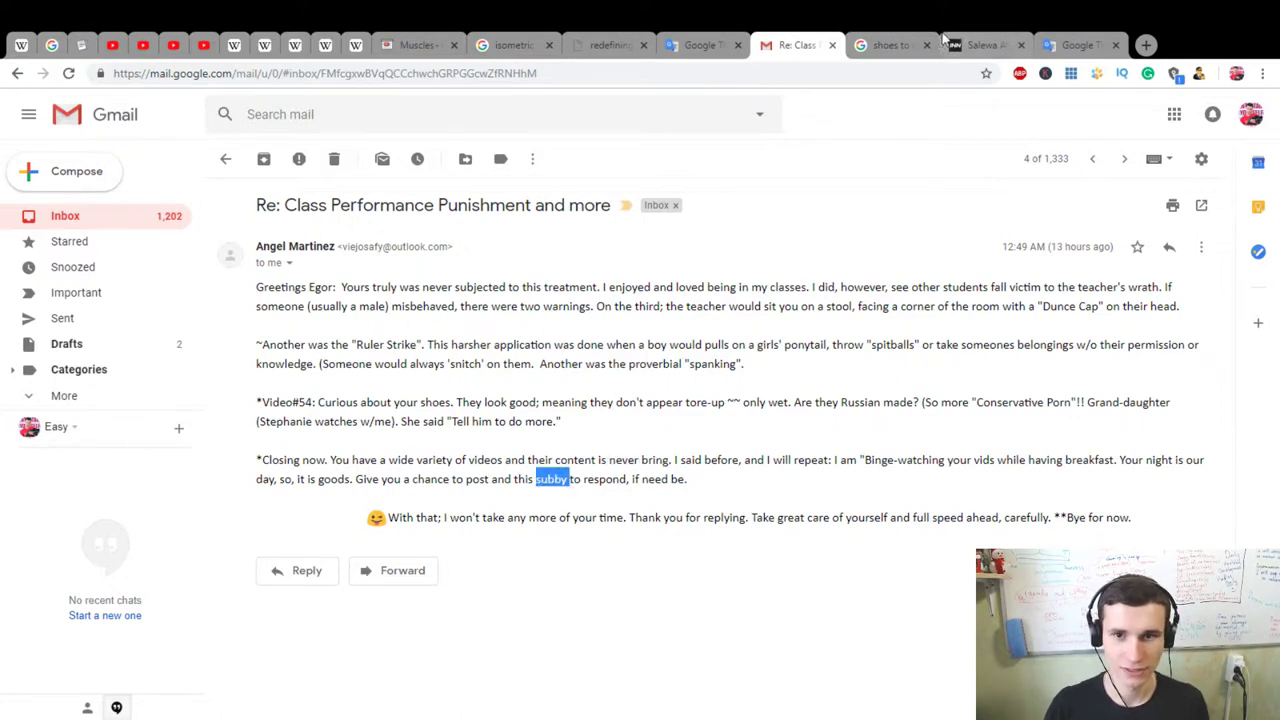
{"action": "left_click", "coordinate": [705, 45]}
{"action": "key", "text": "ctrl+a"}
{"action": "key", "text": "ctrl+v"}
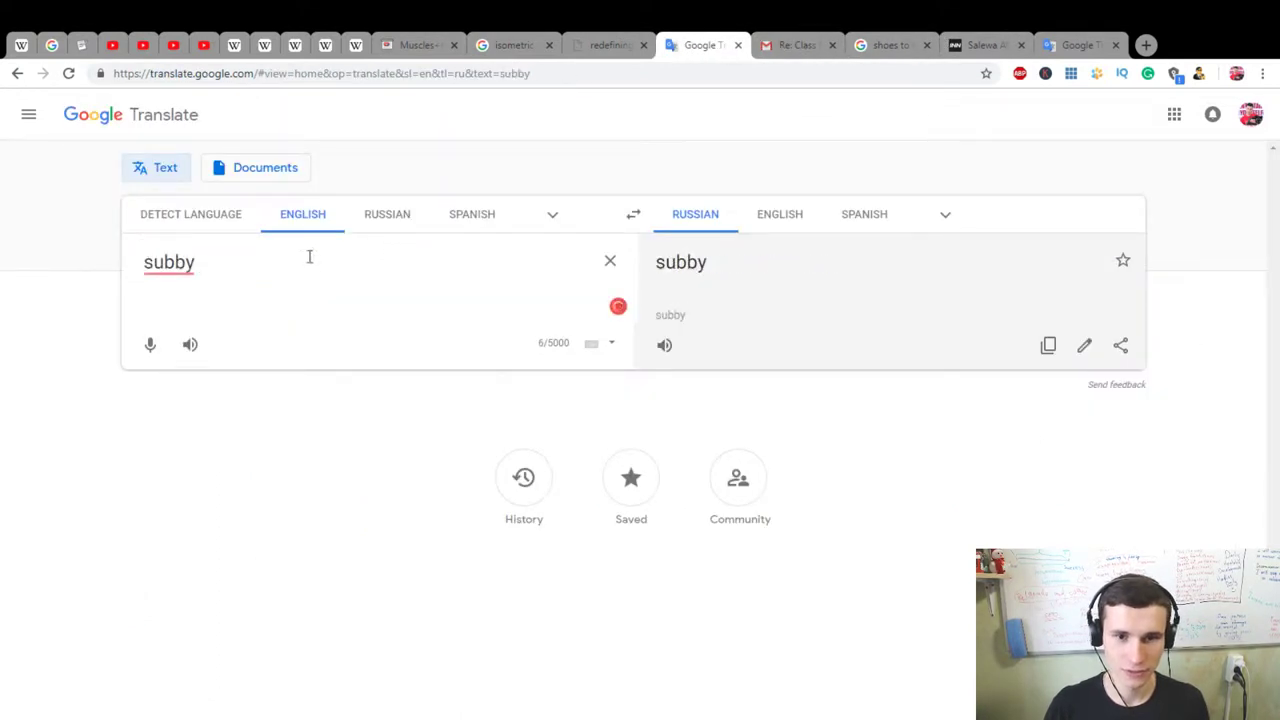
{"action": "key", "text": "BackSpace"}
{"action": "key", "text": "BackSpace"}
{"action": "key", "text": "BackSpace"}
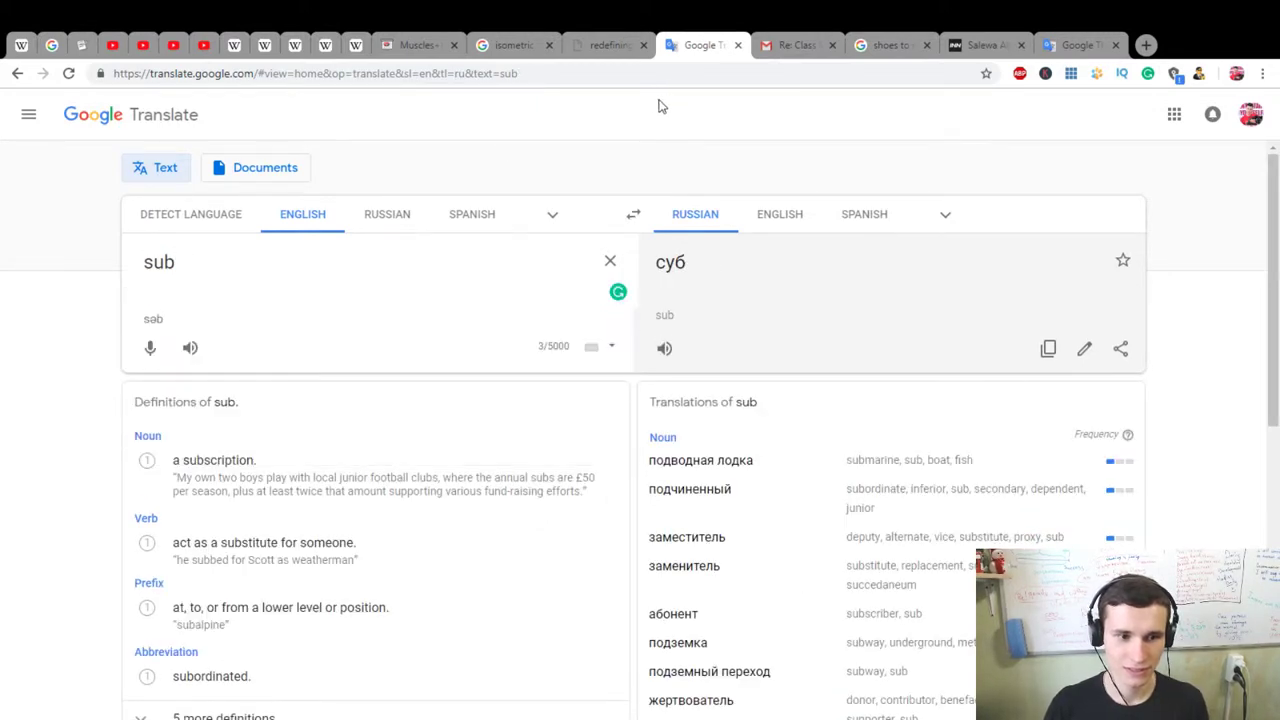
Step: Return to the email and read its final line beginning "With that"
{"action": "left_click", "coordinate": [790, 44]}
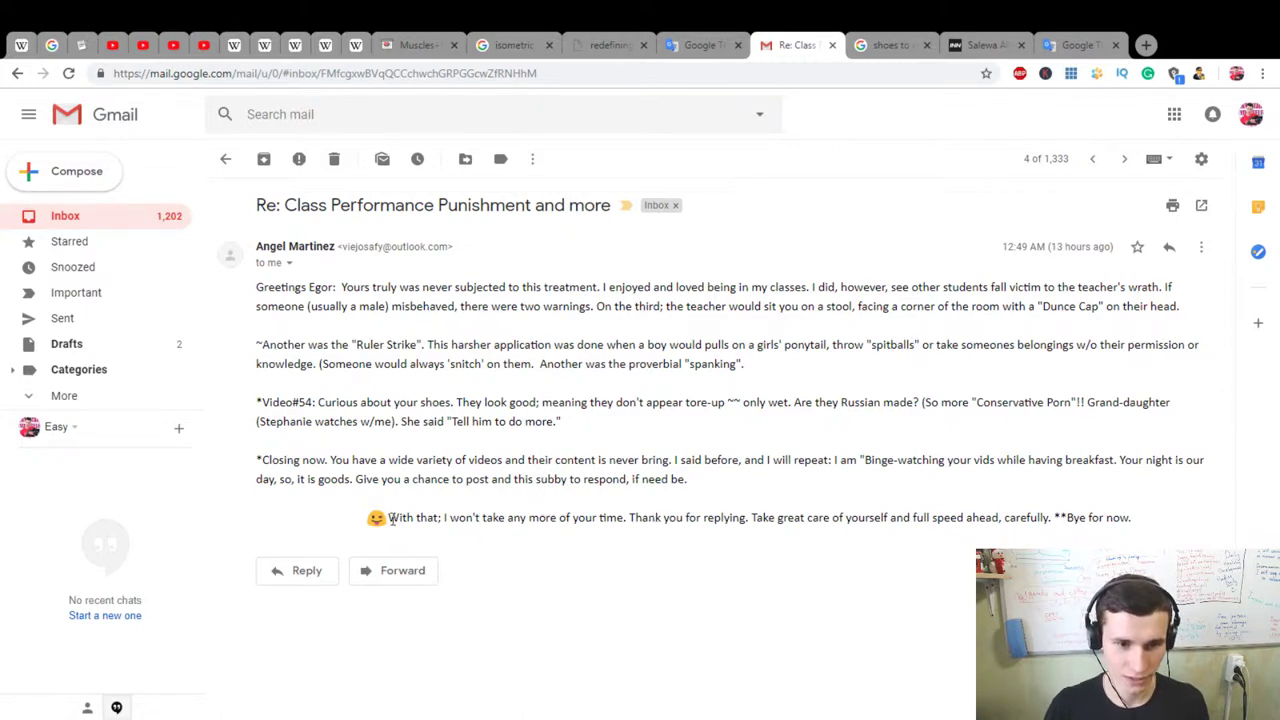
{"action": "left_click_drag", "start_coordinate": [388, 521], "coordinate": [908, 522]}
{"action": "left_click", "coordinate": [908, 522]}
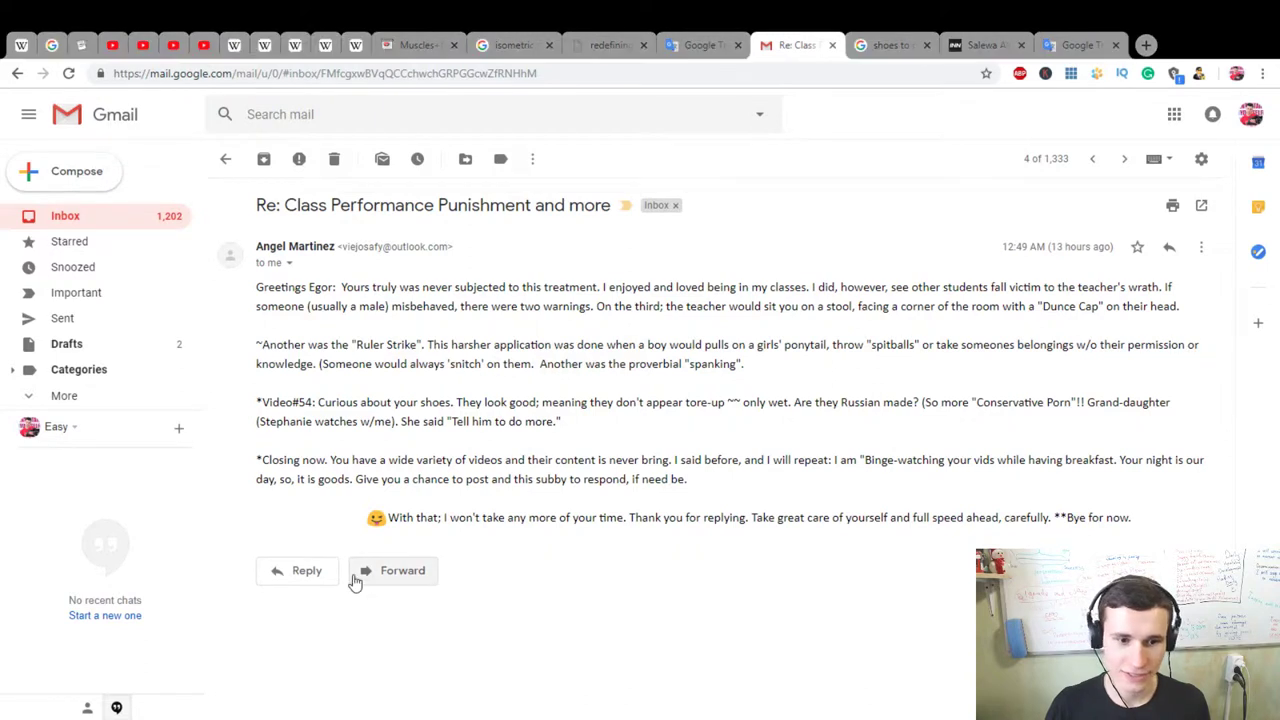
Step: Start a reply that greets the sender by first name with a smiley, followed by the line "Thanks so much for your mail :)"
{"action": "left_click", "coordinate": [302, 571]}
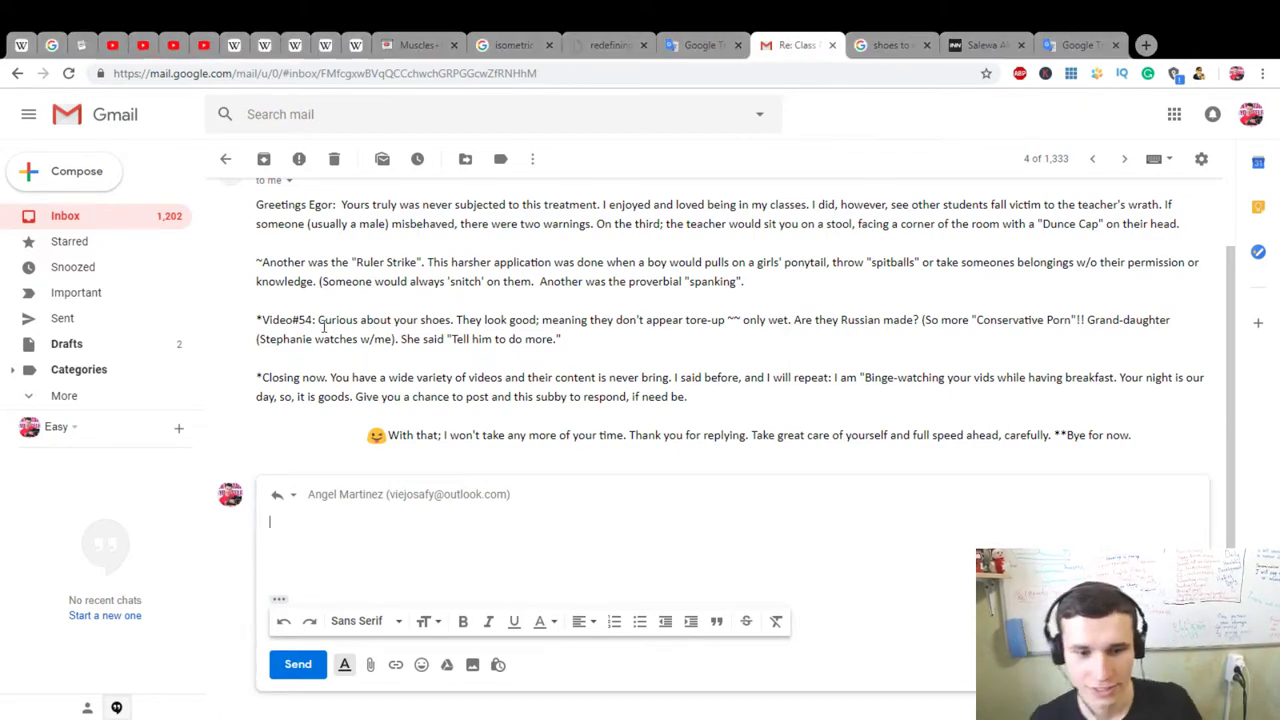
{"action": "type", "text": "Hello"}
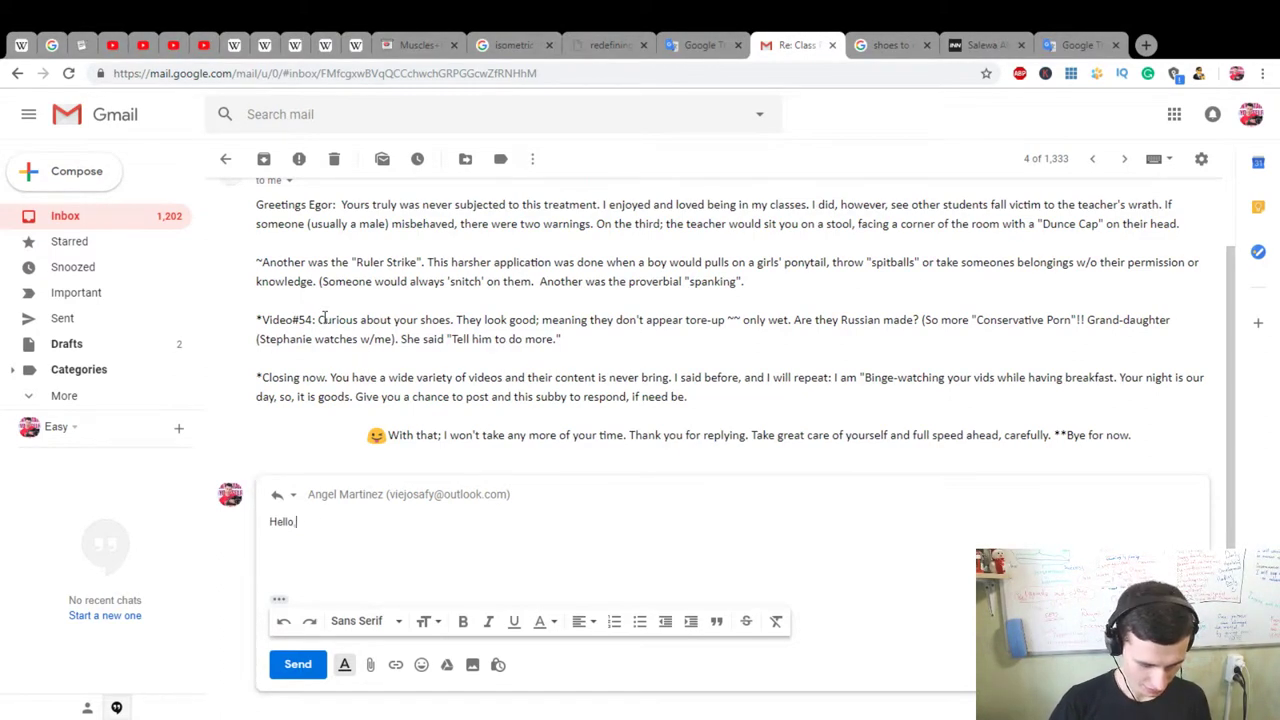
{"action": "type", "text": "m , Angel :)"}
{"action": "key", "text": "Return"}
{"action": "type", "text": "Thanks so muc"}
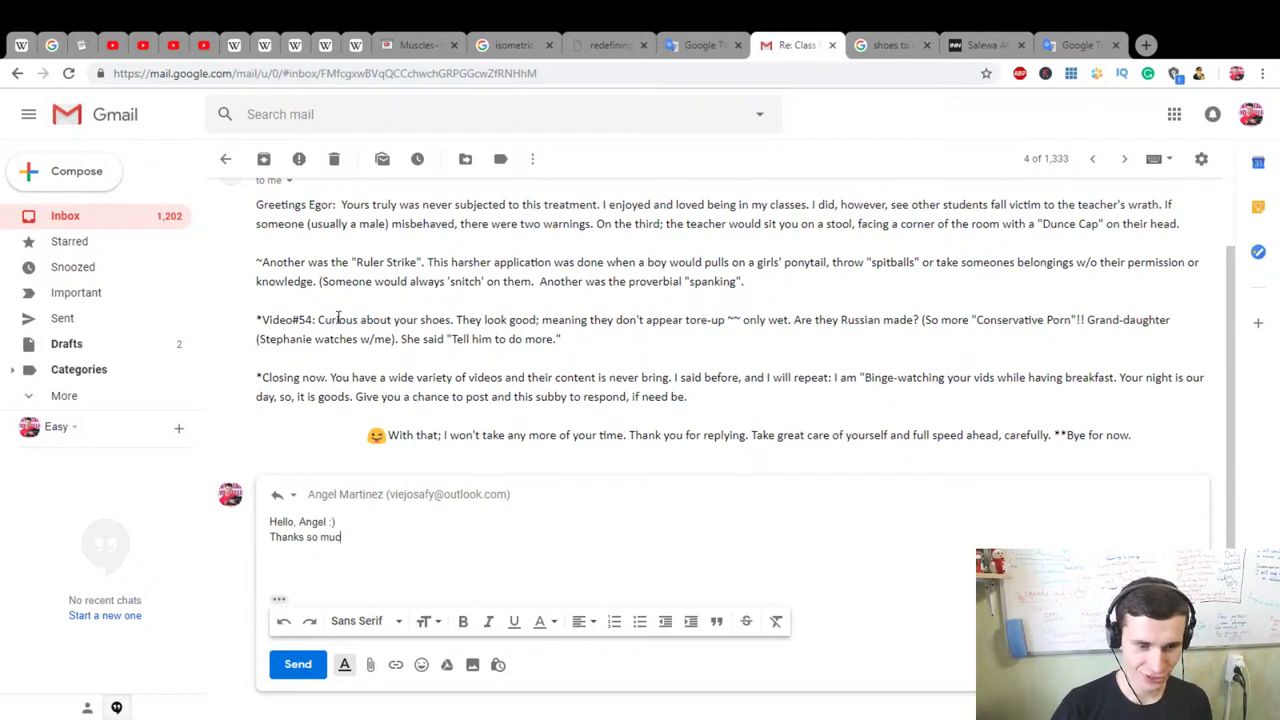
{"action": "type", "text": "h for your mail :)"}
{"action": "key", "text": "Return"}
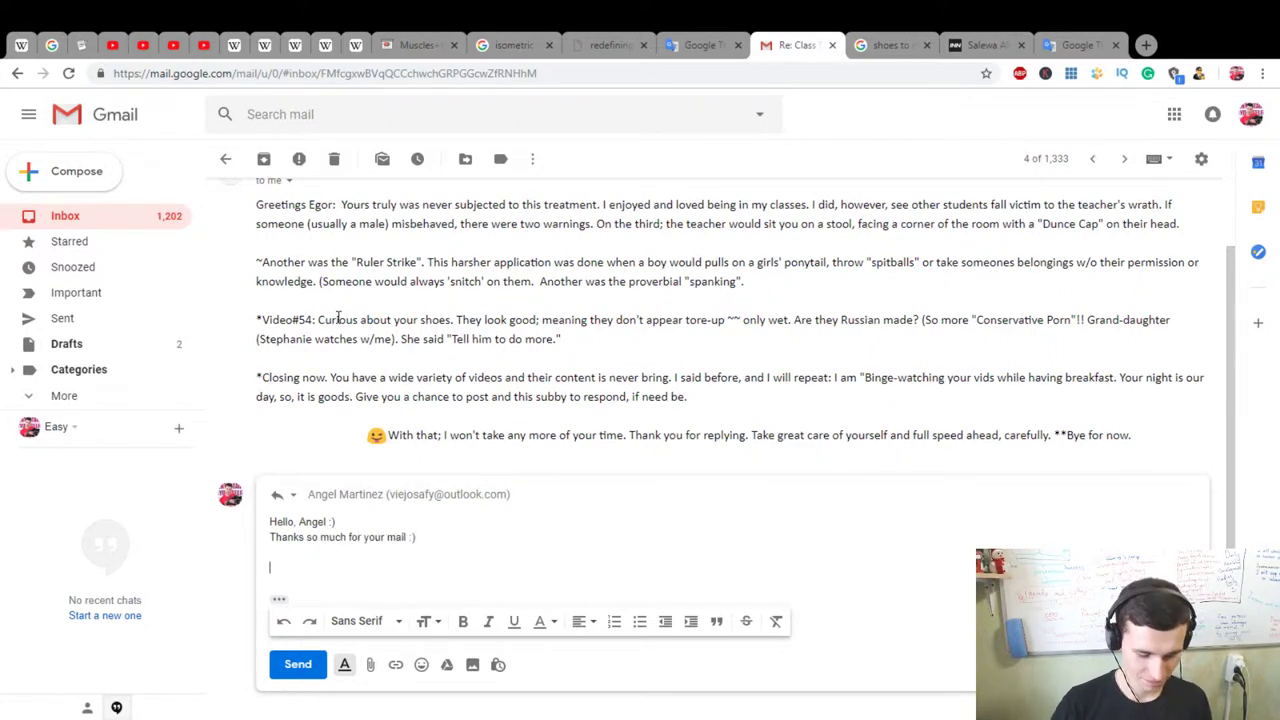
Step: Begin a new paragraph in the reply with "It is so interesting to read"
{"action": "type", "text": "It is so"}
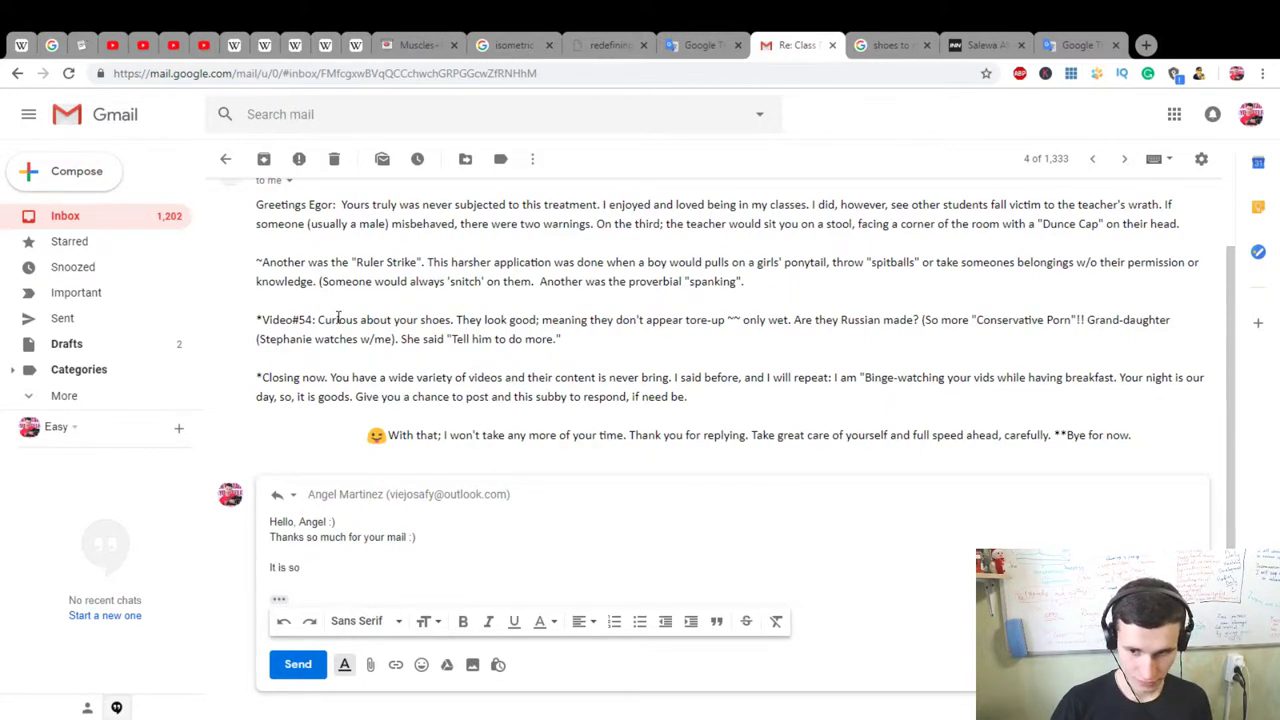
{"action": "type", "text": " int"}
{"action": "key", "text": "BackSpace"}
{"action": "type", "text": "nteresting "}
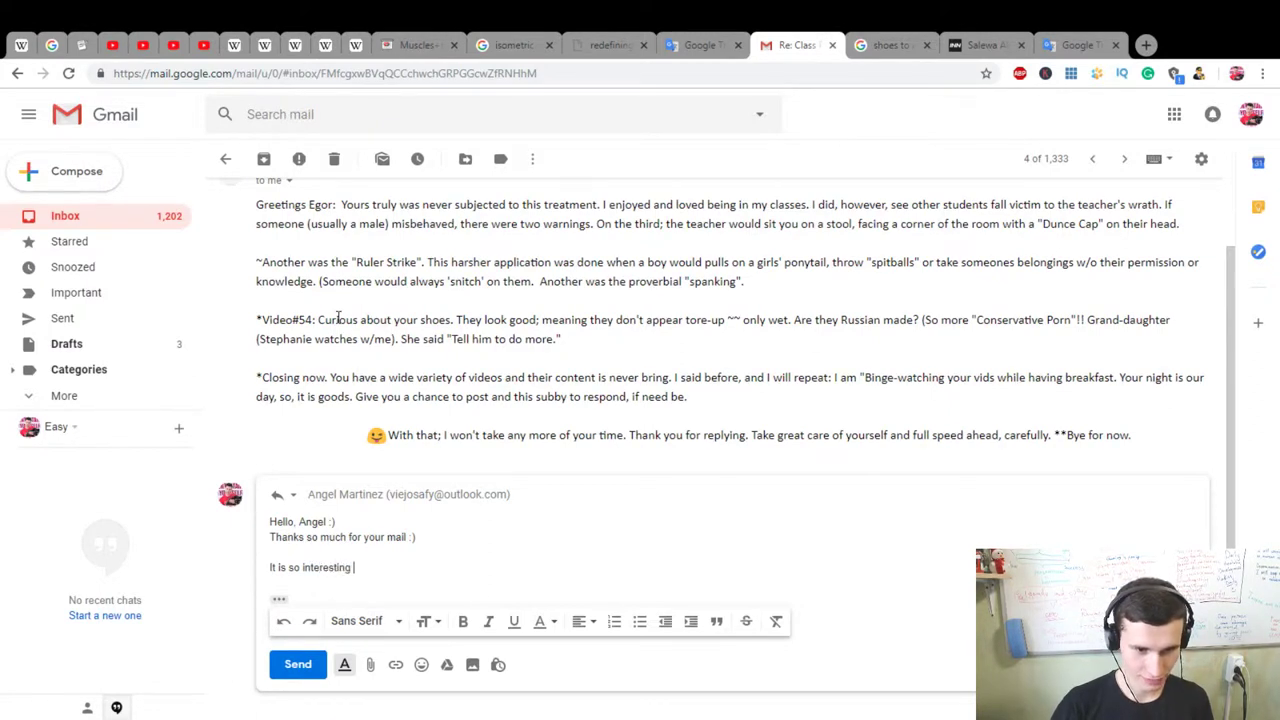
{"action": "type", "text": "to read"}
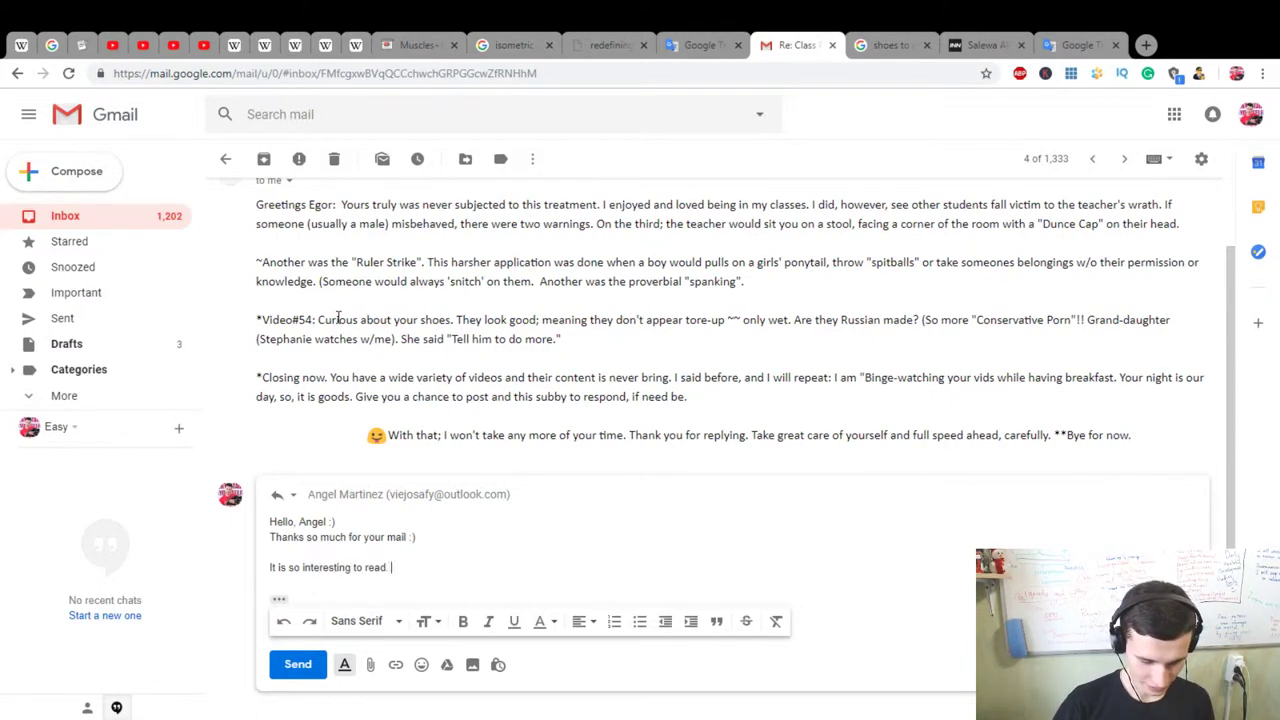
Step: Continue the paragraph with ". I always glad to know and learn more :)" and start a new line
{"action": "type", "text": ". I always glad t"}
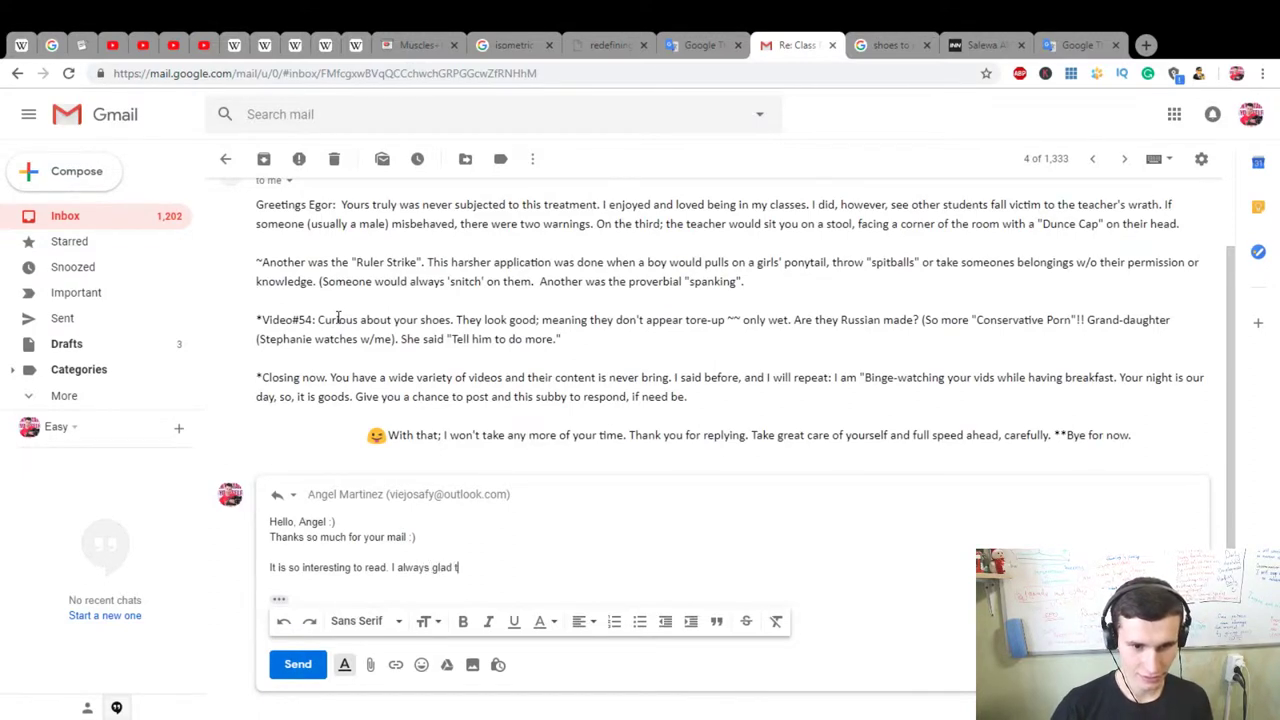
{"action": "type", "text": "o know more"}
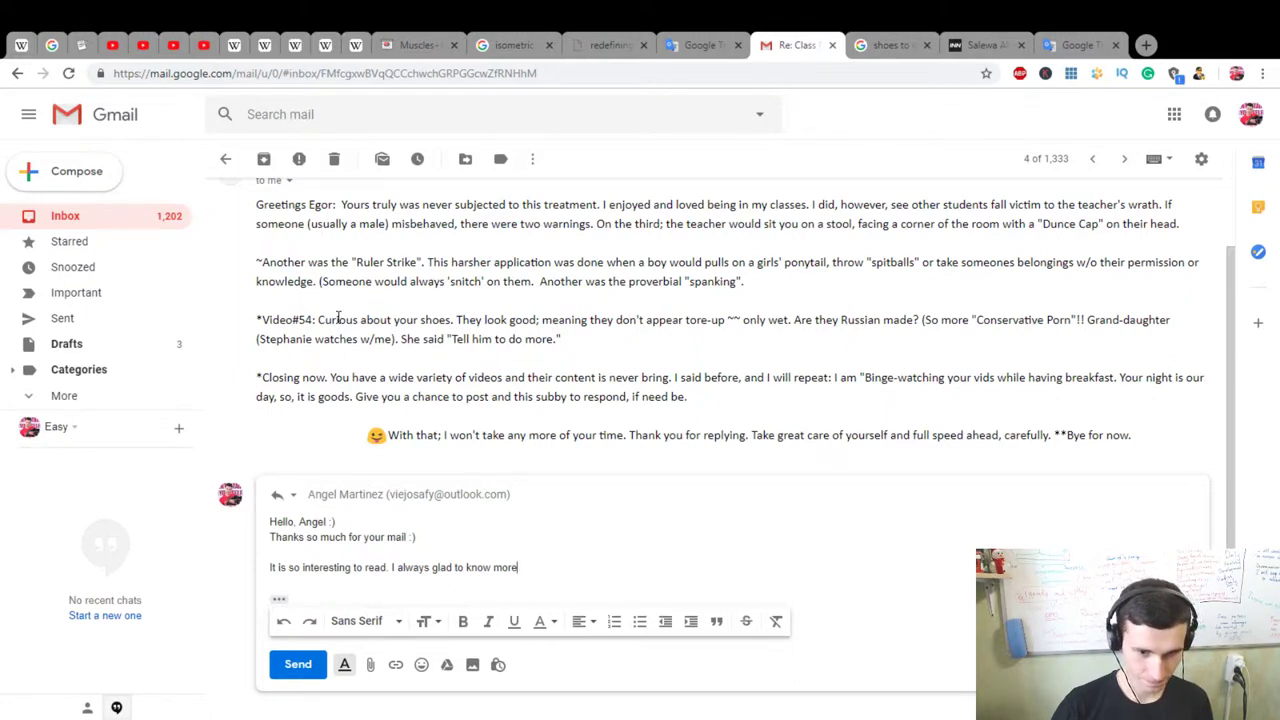
{"action": "key", "text": "BackSpace"}
{"action": "key", "text": "BackSpace"}
{"action": "key", "text": "BackSpace"}
{"action": "key", "text": "BackSpace"}
{"action": "key", "text": "BackSpace"}
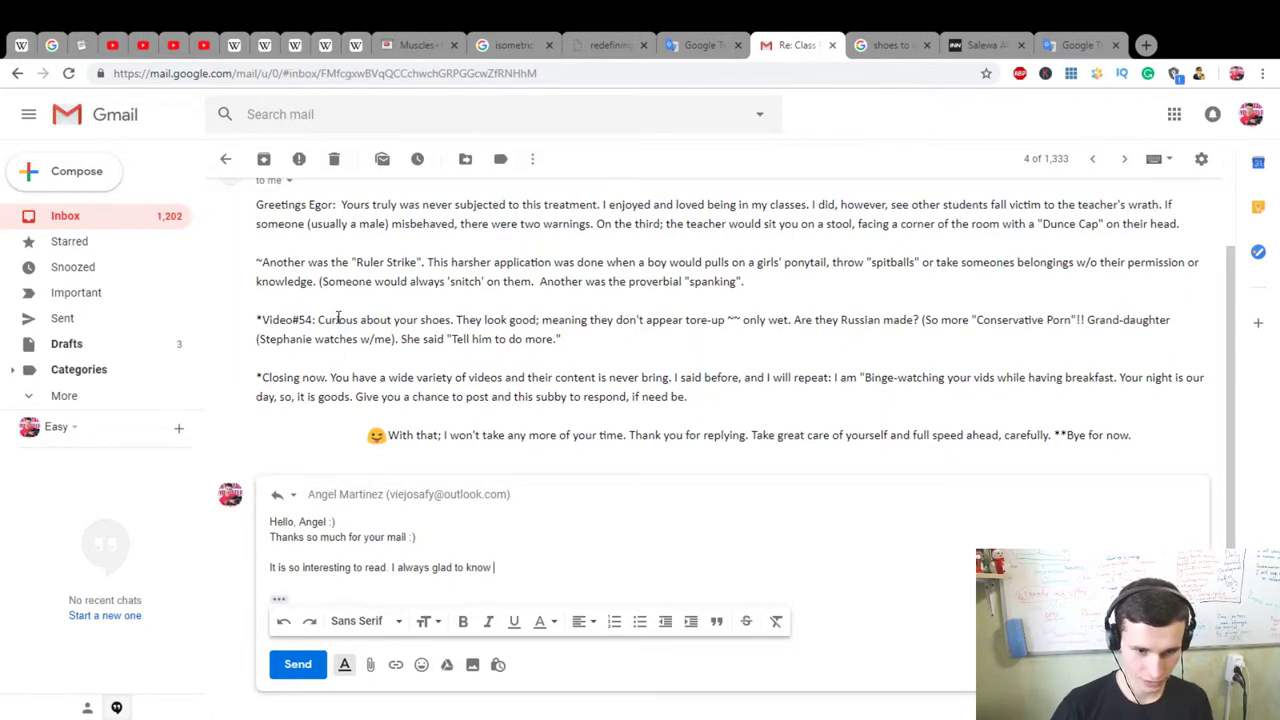
{"action": "type", "text": "and learn m"}
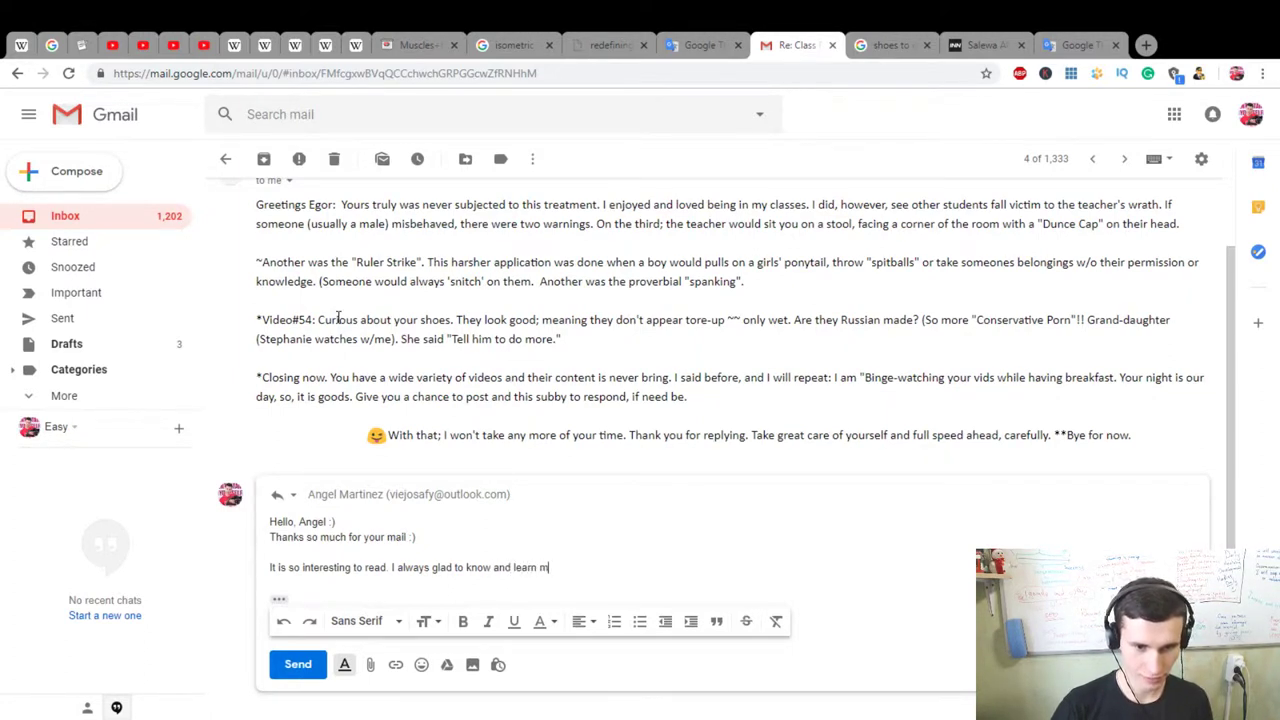
{"action": "type", "text": "ore :)"}
{"action": "key", "text": "Return"}
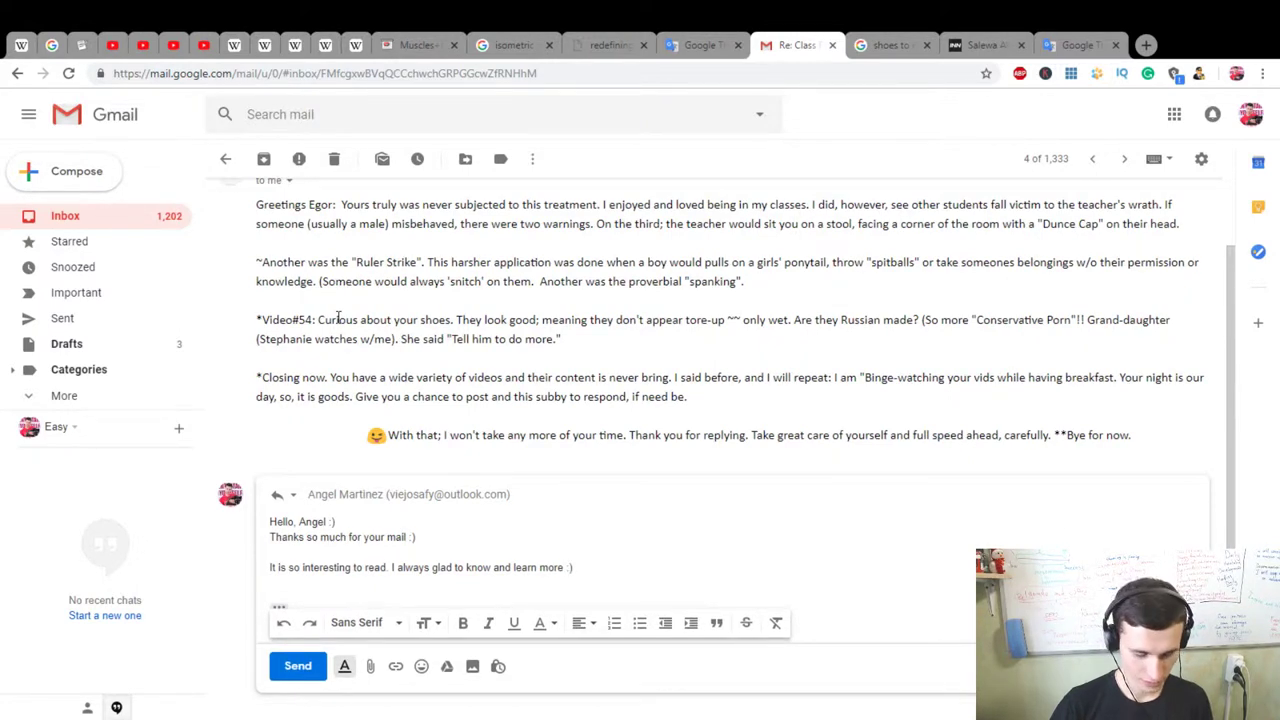
{"action": "type", "text": "With you"}
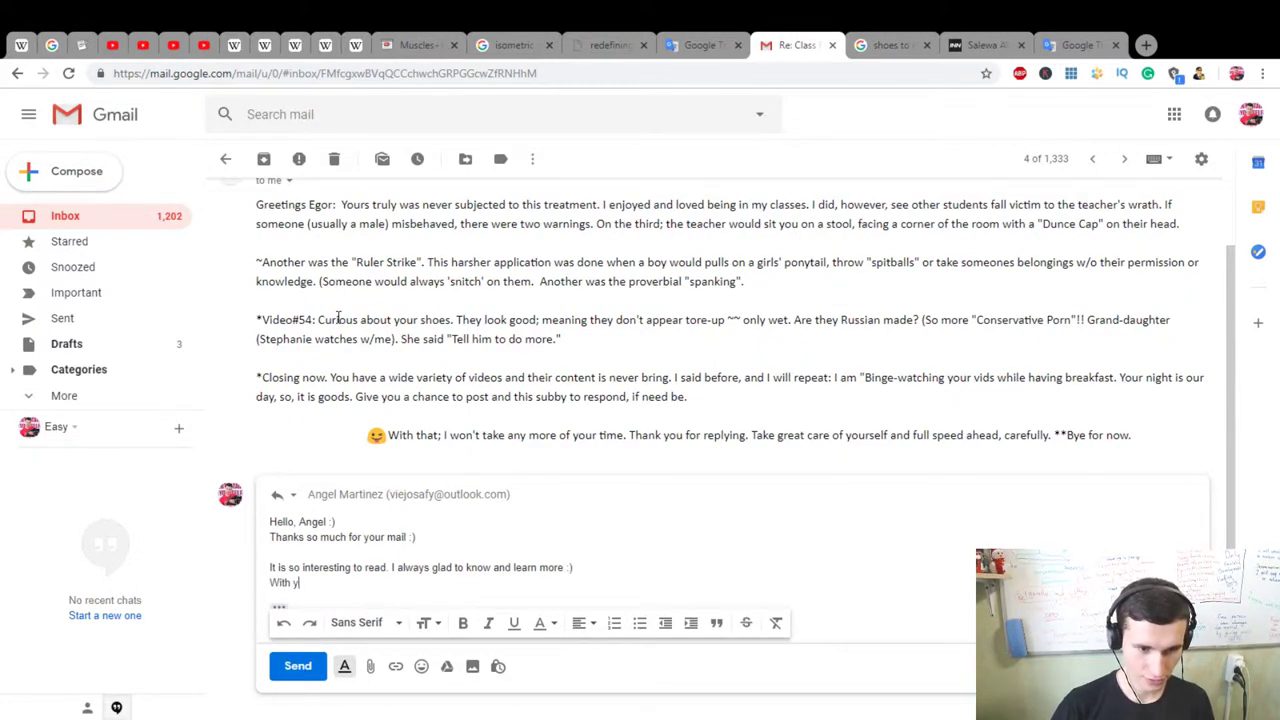
{"action": "key", "text": "BackSpace"}
{"action": "key", "text": "BackSpace"}
{"action": "key", "text": "BackSpace"}
{"action": "key", "text": "BackSpace"}
{"action": "key", "text": "BackSpace"}
{"action": "key", "text": "BackSpace"}
{"action": "key", "text": "BackSpace"}
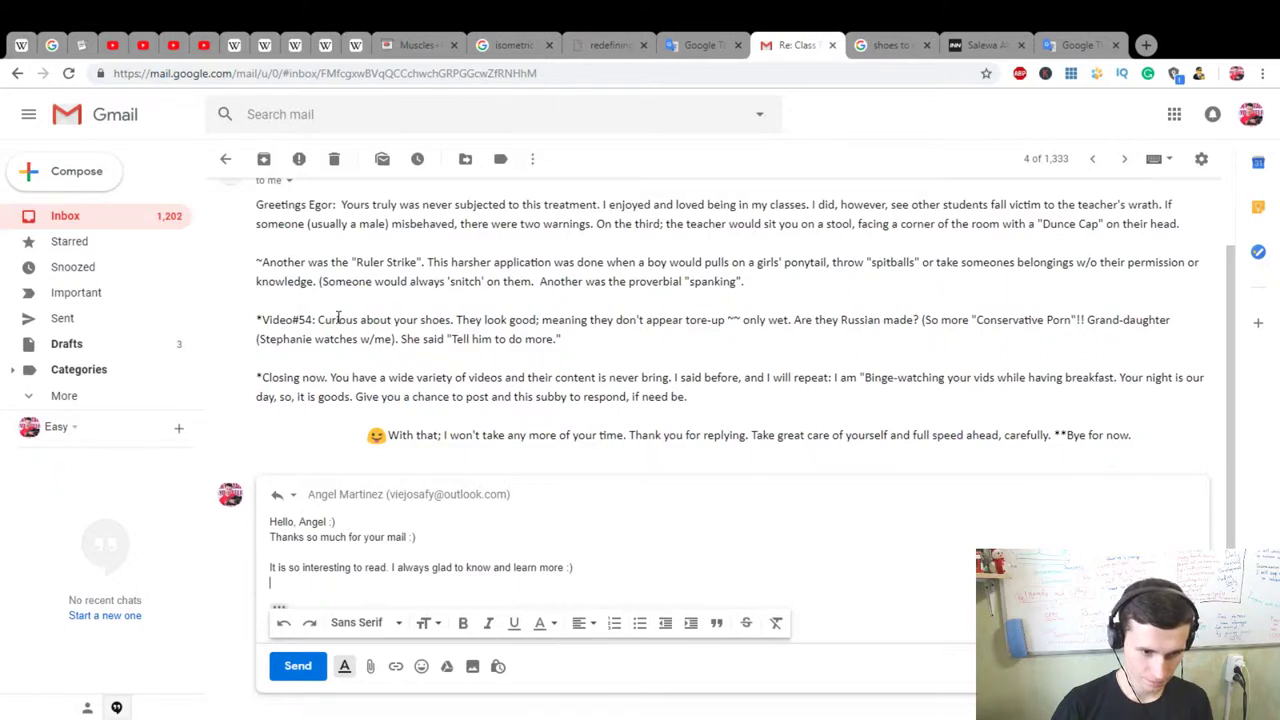
Step: Add the line "Using your letter I learned more about 'Dunce Cap' and 'Spanking' :)" and leave a blank line below it
{"action": "type", "text": "Using your"}
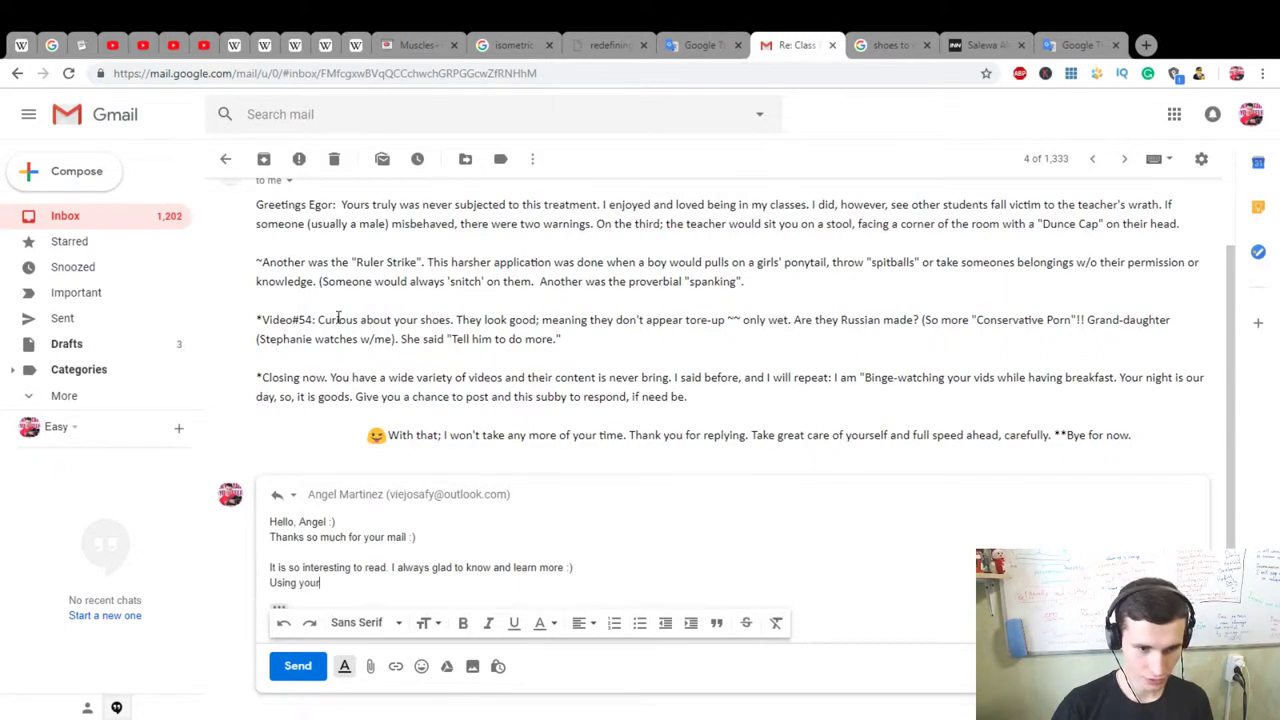
{"action": "type", "text": " letter I learned"}
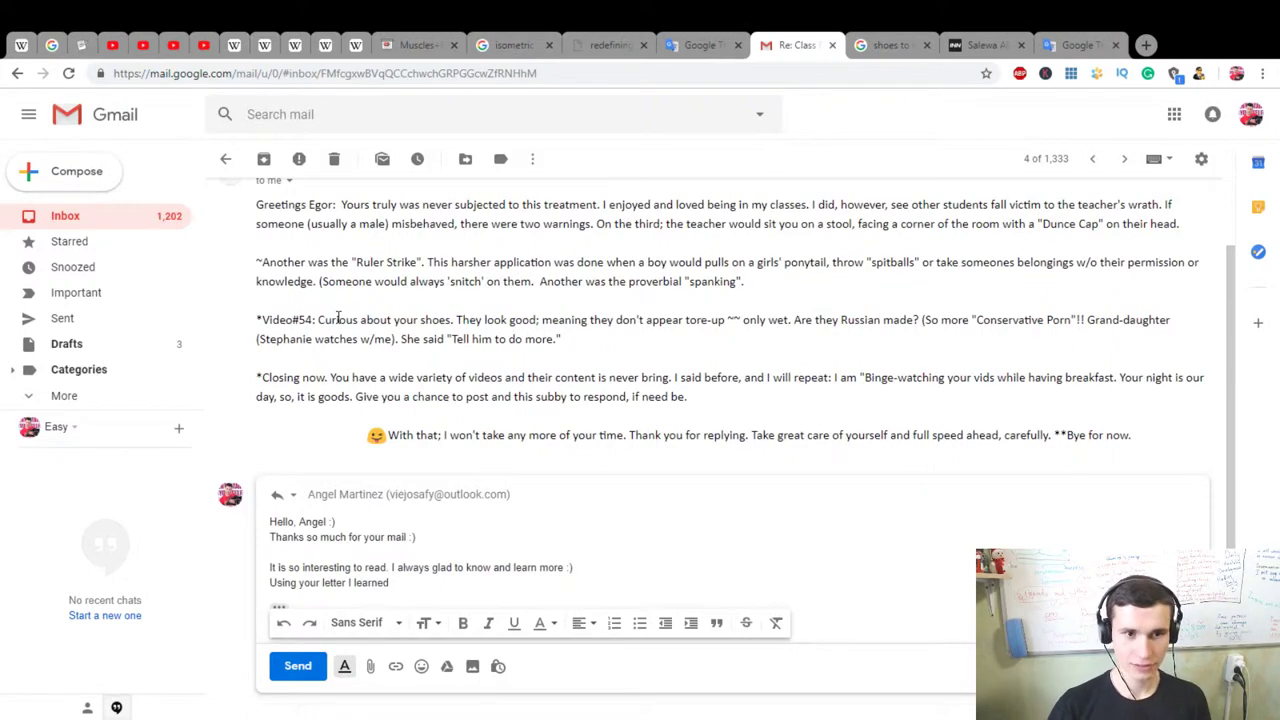
{"action": "type", "text": " more about "}
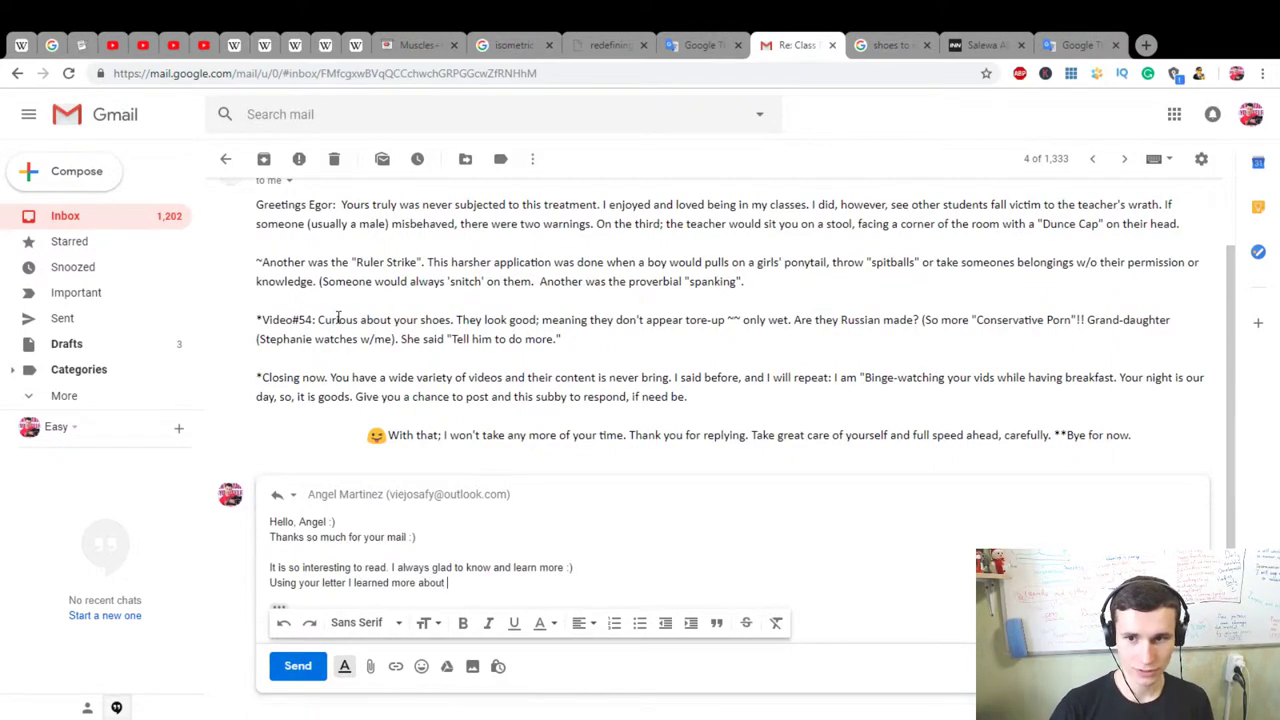
{"action": "type", "text": "\"Dunce C"}
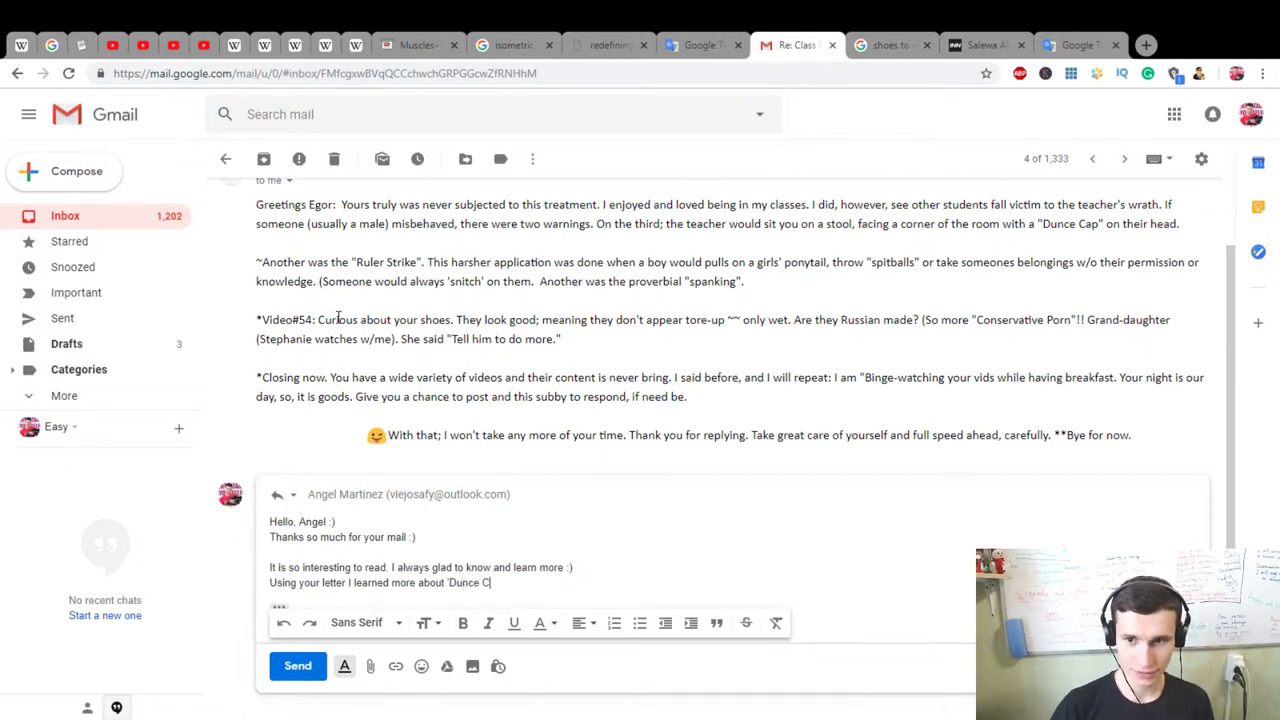
{"action": "type", "text": "ap"}
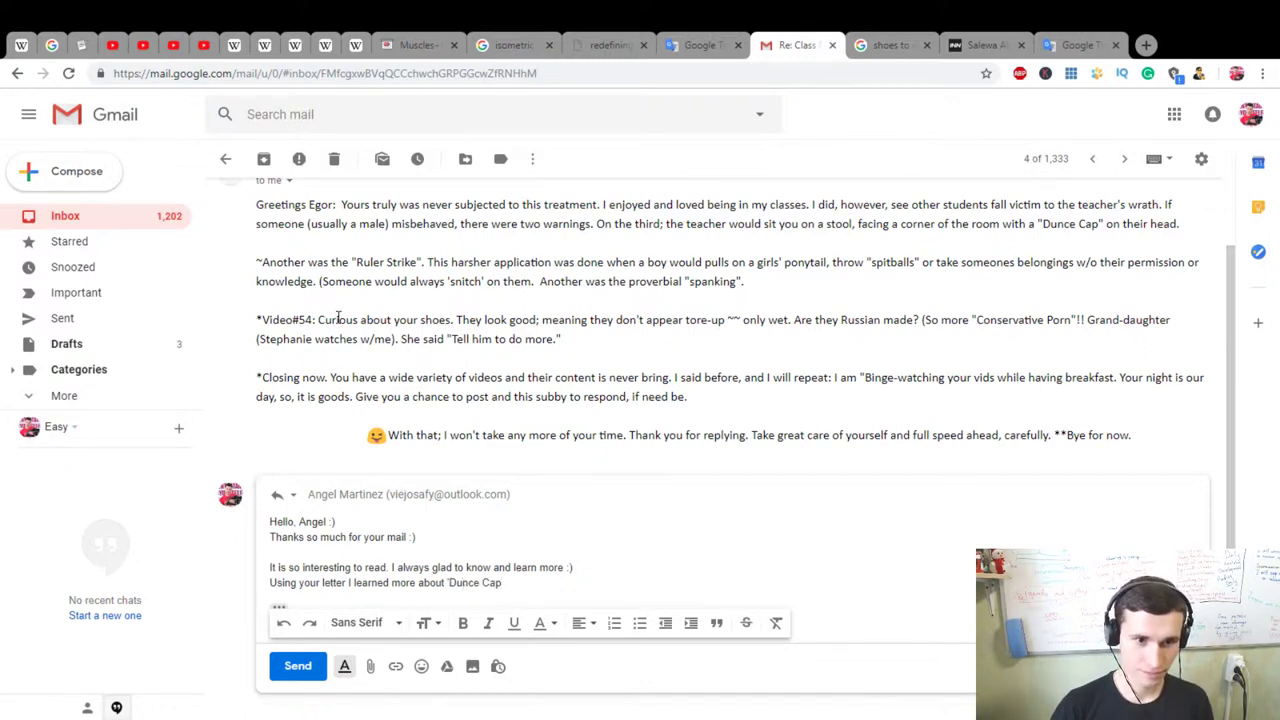
{"action": "type", "text": "\" "}
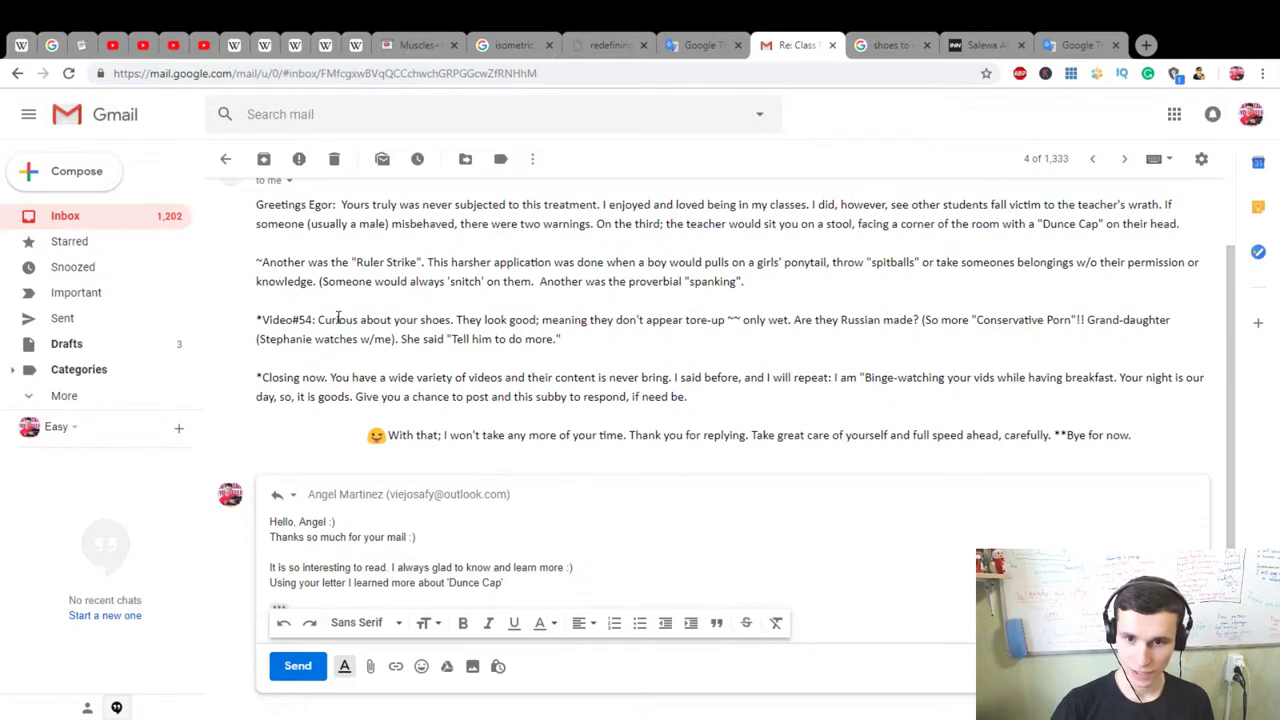
{"action": "type", "text": "and \"S"}
{"action": "key", "text": "BackSpace"}
{"action": "type", "text": "'Span"}
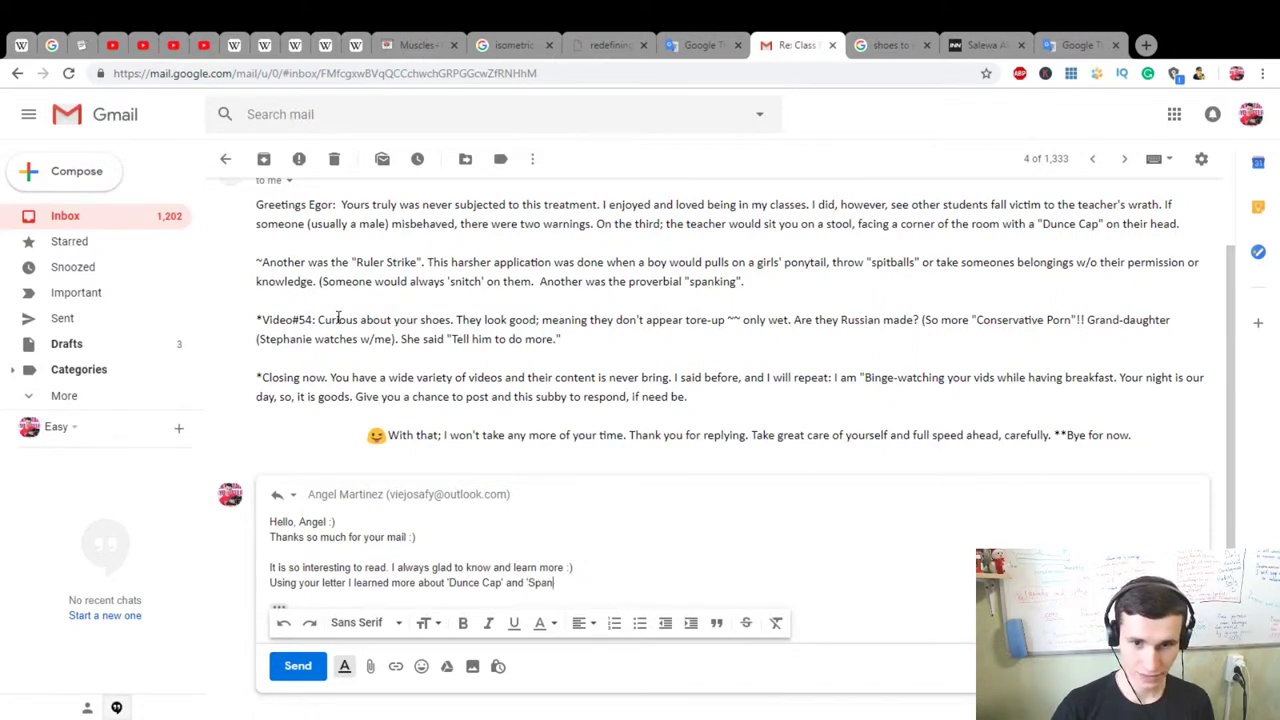
{"action": "type", "text": "king"}
{"action": "type", "text": "' "}
{"action": "type", "text": ":)"}
{"action": "key", "text": "Return"}
{"action": "key", "text": "Return"}
Step: Write "Dunce Cap, I think is the funniest and ridiculous punishment", accepting the suggested spelling "ridiculous"
{"action": "type", "text": "Dunce Cap, I think is"}
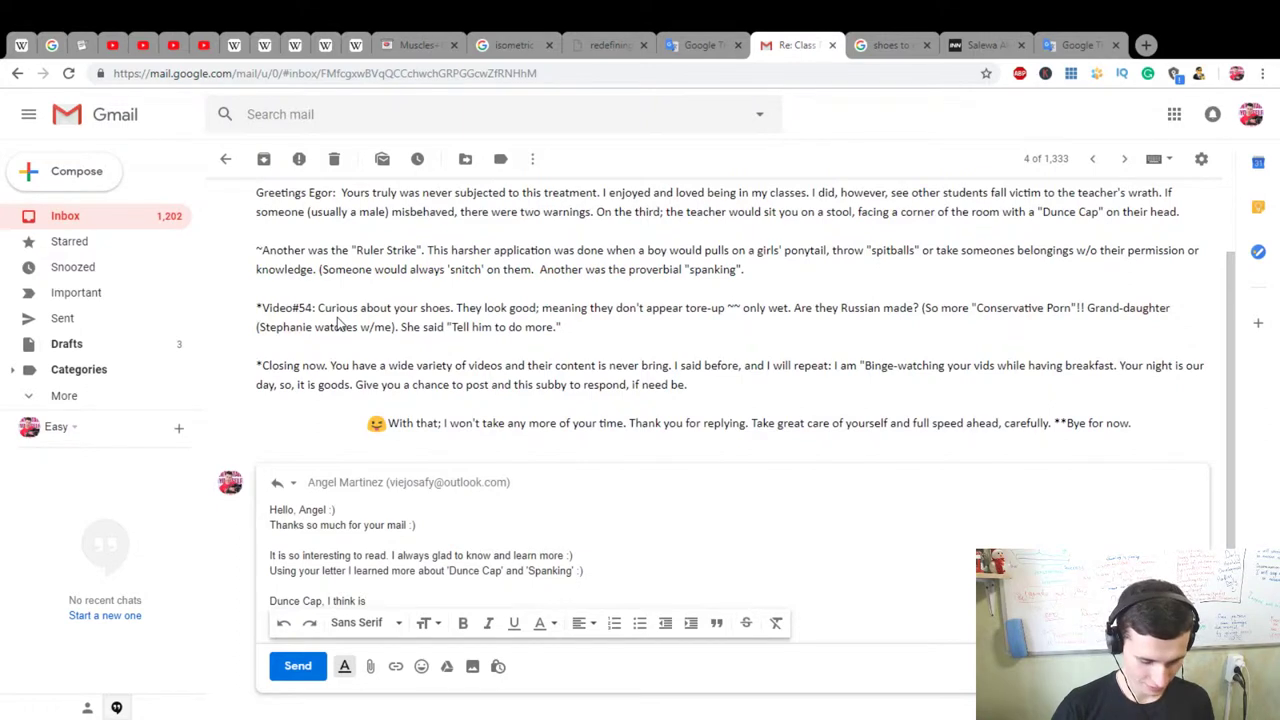
{"action": "type", "text": " the funni"}
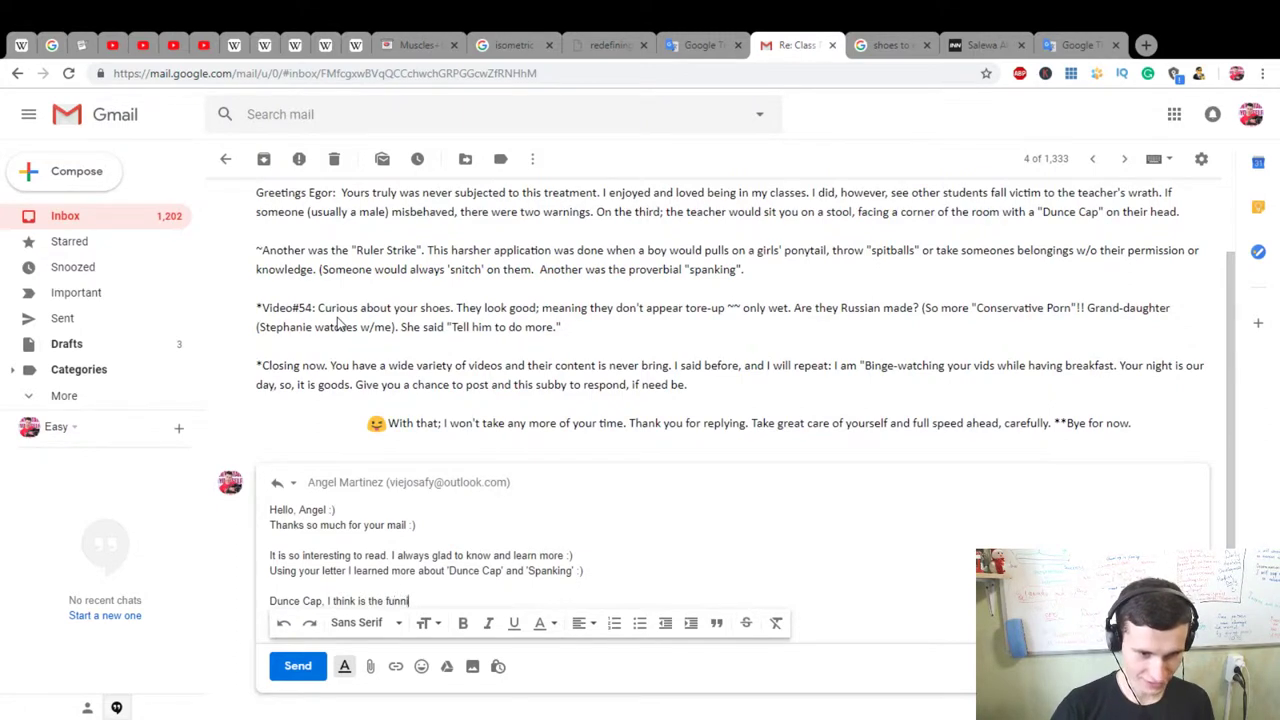
{"action": "type", "text": "est and "}
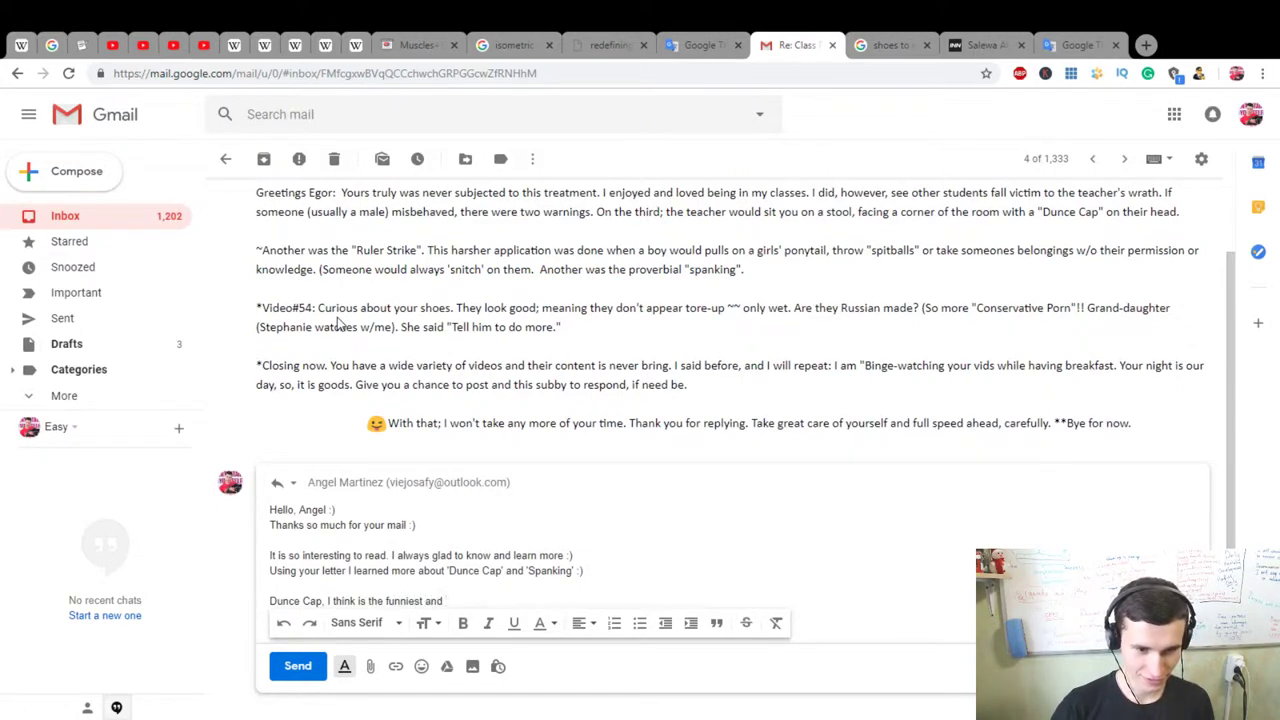
{"action": "type", "text": "radic"}
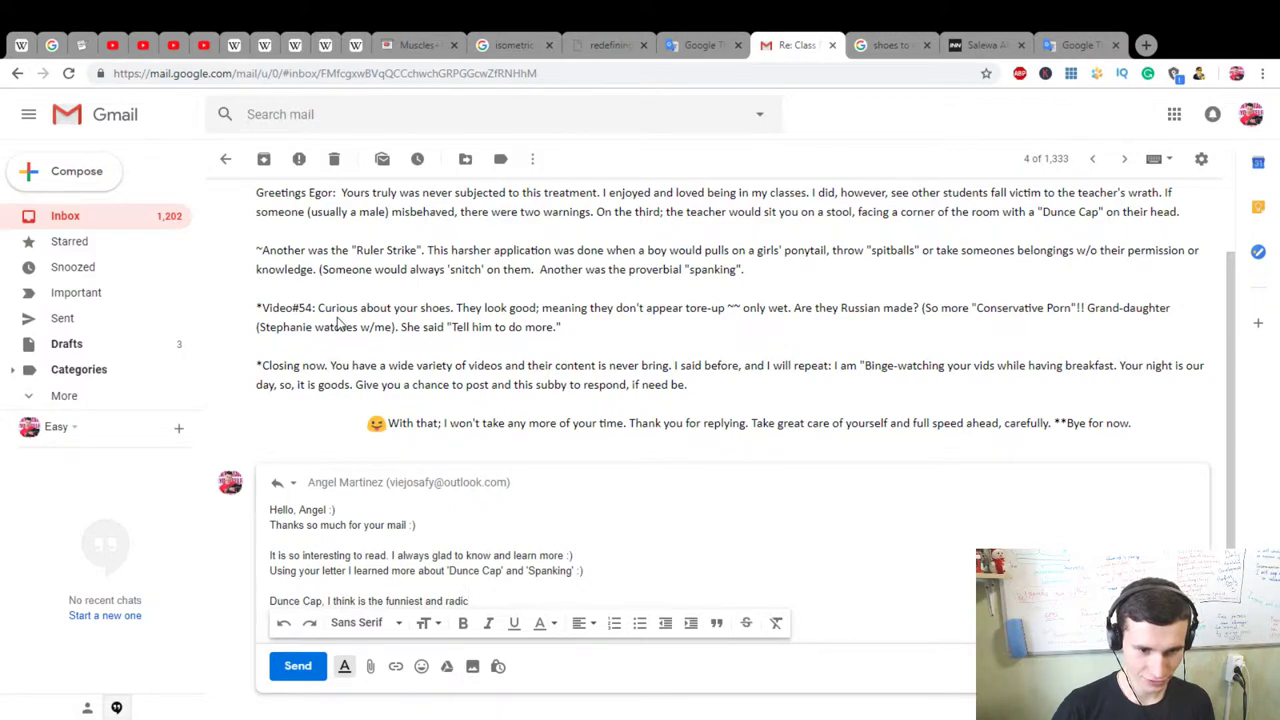
{"action": "type", "text": "ulous"}
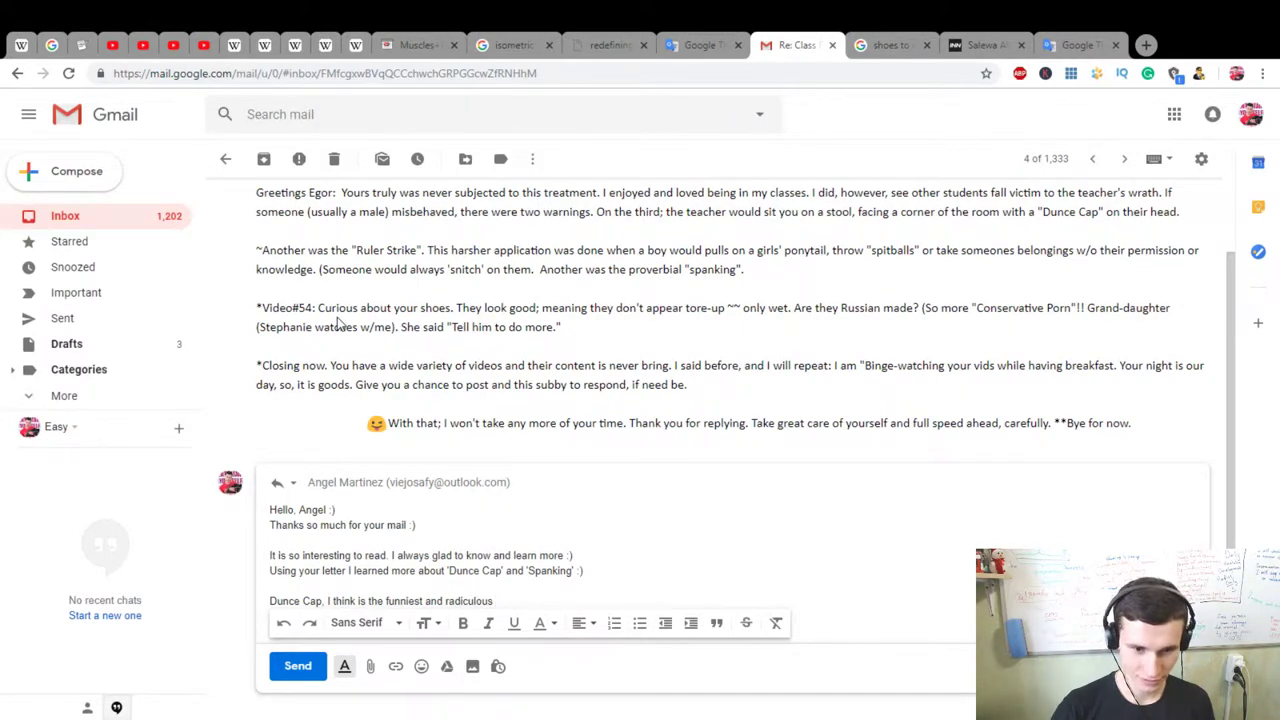
{"action": "type", "text": " punishment"}
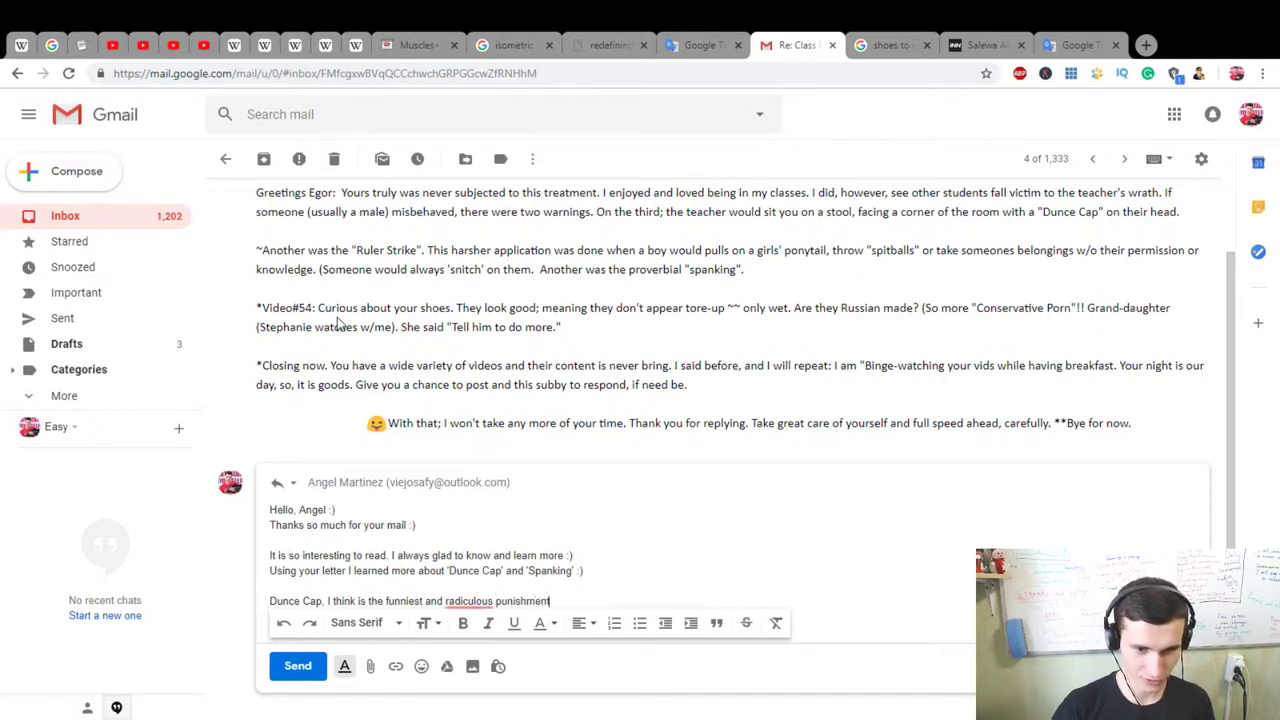
{"action": "mouse_move", "coordinate": [466, 601]}
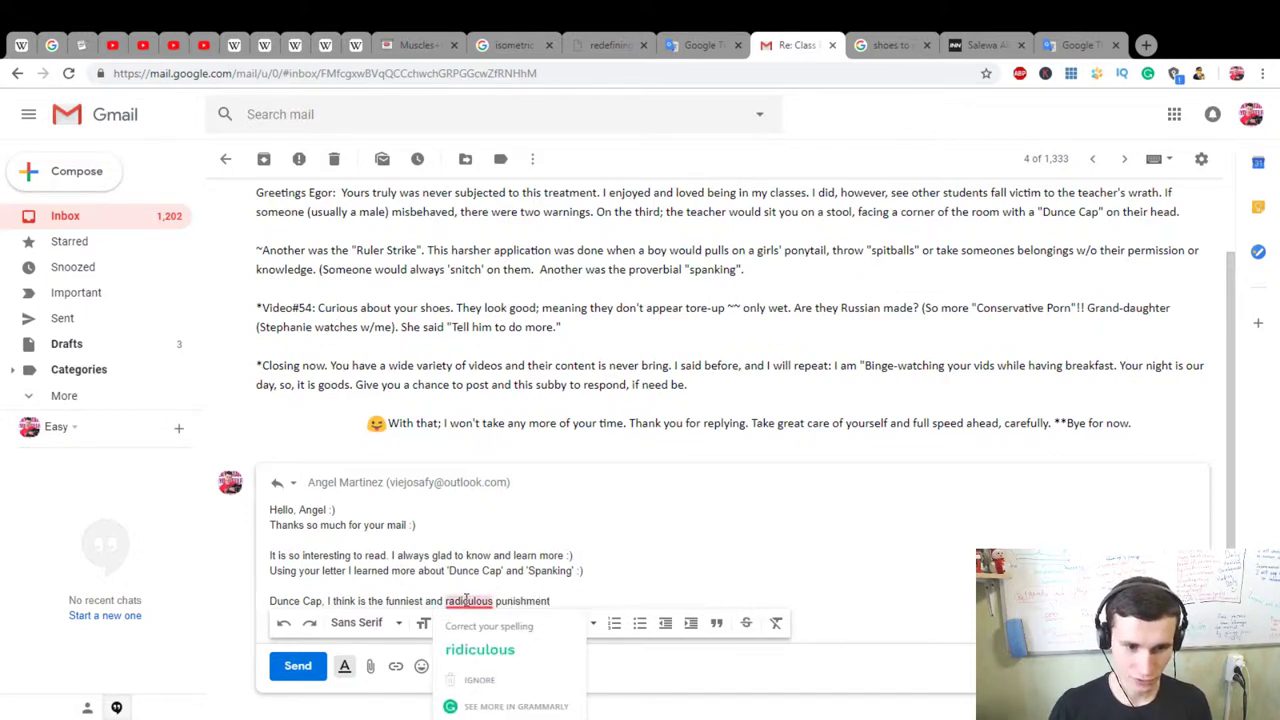
{"action": "left_click", "coordinate": [508, 652]}
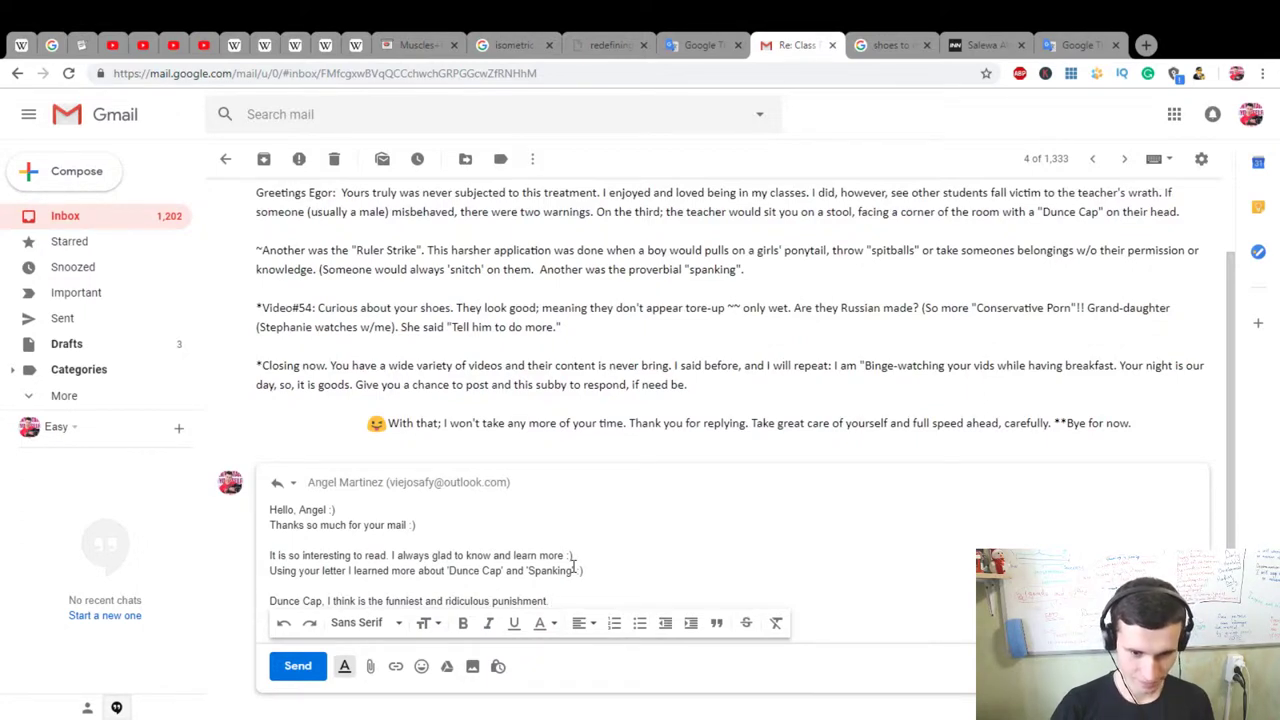
Step: Continue the Dunce Cap line with ". I was laughing when I was watching pictures of it :)" and end the line
{"action": "type", "text": ". I was laugh"}
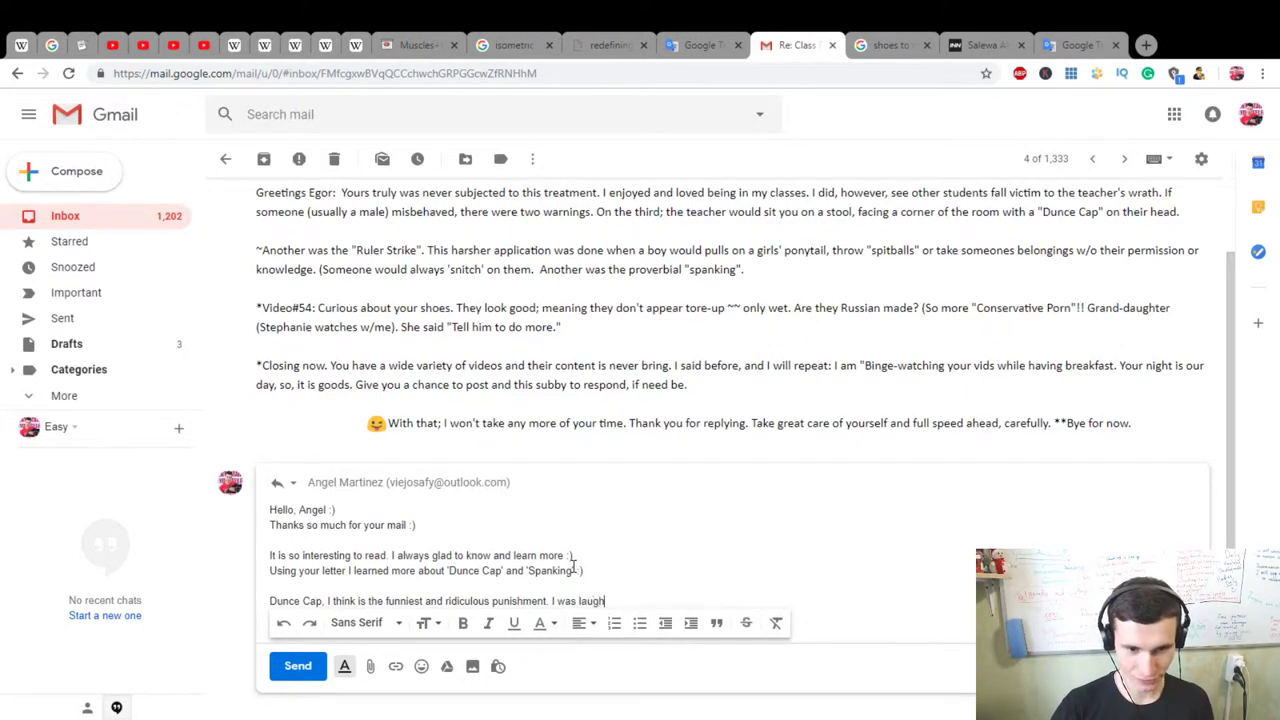
{"action": "type", "text": "ing when I was "}
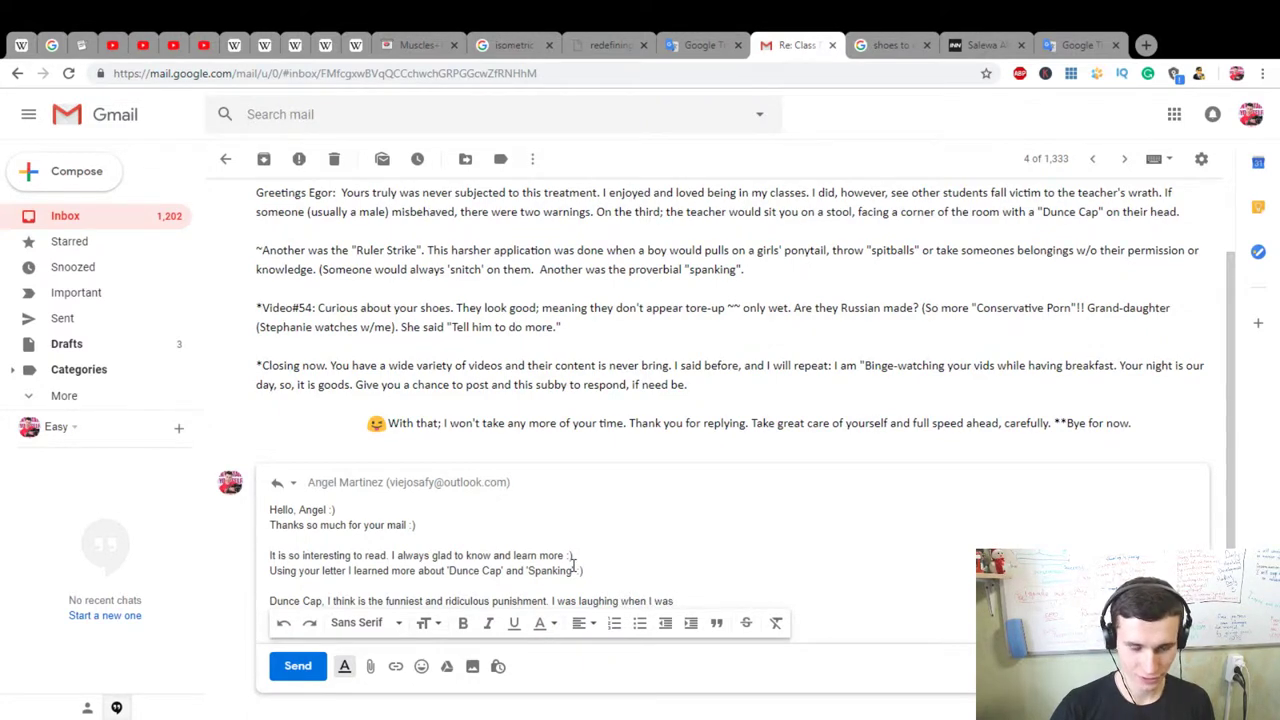
{"action": "type", "text": "watching "}
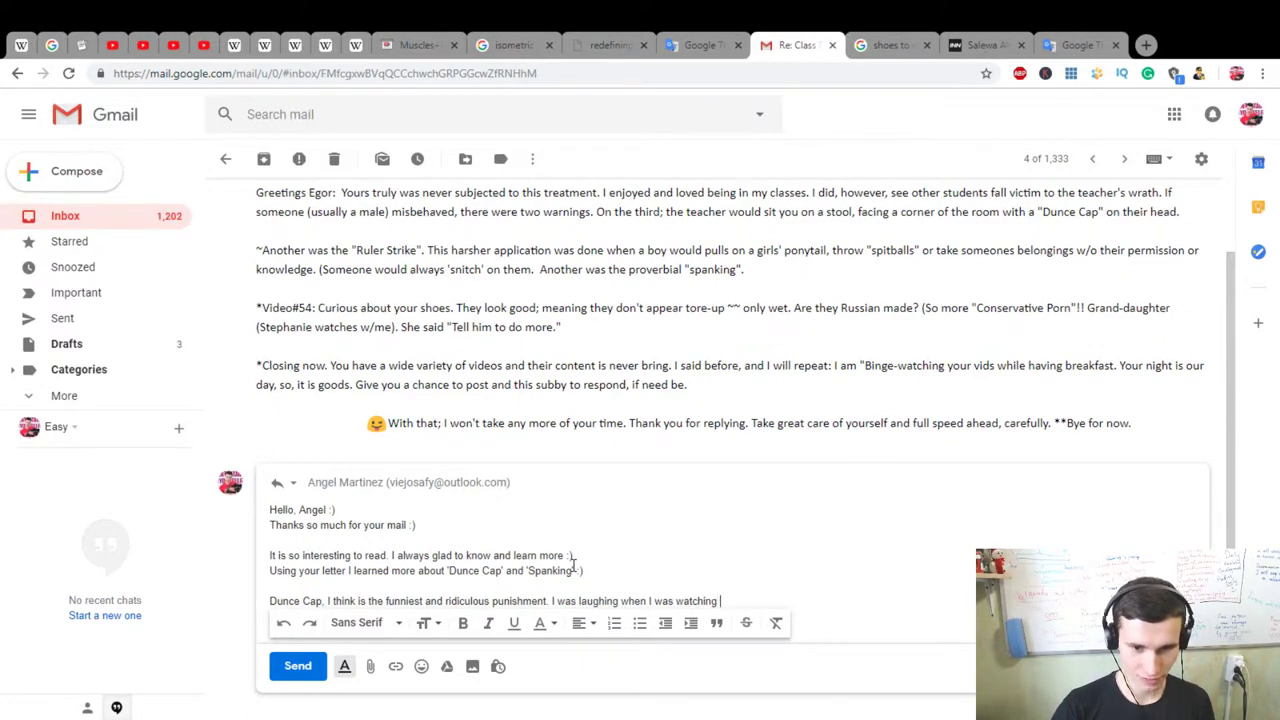
{"action": "type", "text": "pictures po"}
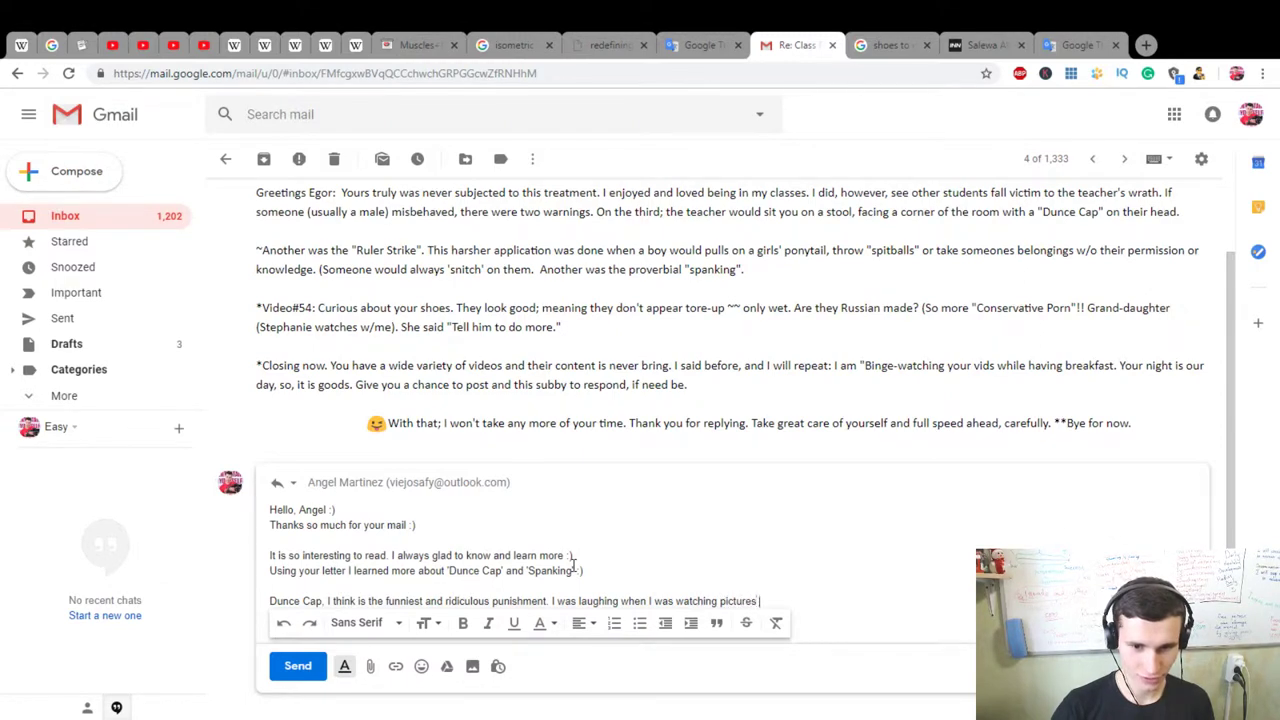
{"action": "key", "text": "BackSpace"}
{"action": "key", "text": "BackSpace"}
{"action": "type", "text": "of it :)"}
{"action": "key", "text": "Return"}
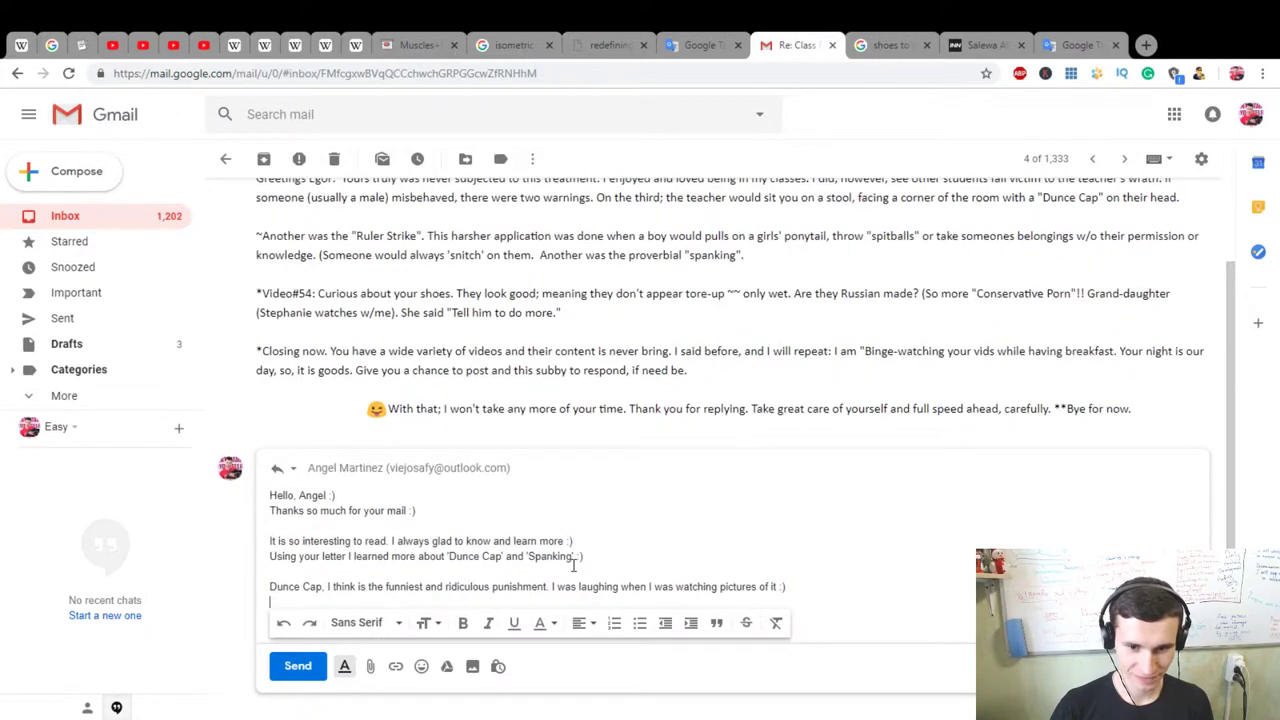
{"action": "key", "text": "Return"}
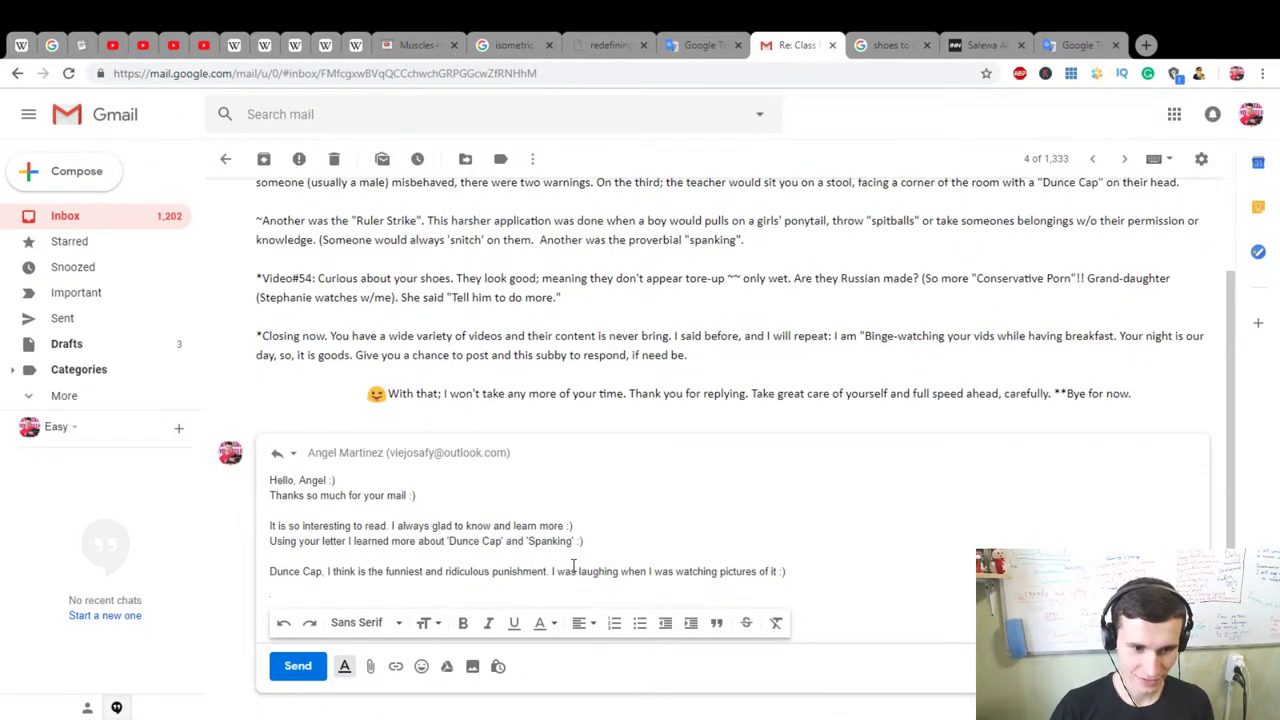
Step: Enclose the words Dunce Cap at the start of the last paragraph in single quotes
{"action": "left_click", "coordinate": [270, 571]}
{"action": "left_click", "coordinate": [325, 571]}
{"action": "type", "text": "'"}
{"action": "type", "text": "Spanking"}
{"action": "type", "text": " som"}
{"action": "key", "text": "BackSpace"}
{"action": "key", "text": "BackSpace"}
{"action": "key", "text": "BackSpace"}
{"action": "key", "text": "BackSpace"}
{"action": "key", "text": "BackSpace"}
{"action": "key", "text": "BackSpace"}
{"action": "key", "text": "BackSpace"}
{"action": "key", "text": "BackSpace"}
{"action": "key", "text": "BackSpace"}
{"action": "key", "text": "BackSpace"}
{"action": "key", "text": "BackSpace"}
{"action": "key", "text": "BackSpace"}
Step: Begin a new line below the Dunce Cap sentence with "Russian parents usually use Spanking with Belt"
{"action": "type", "text": "Russian parents usually "}
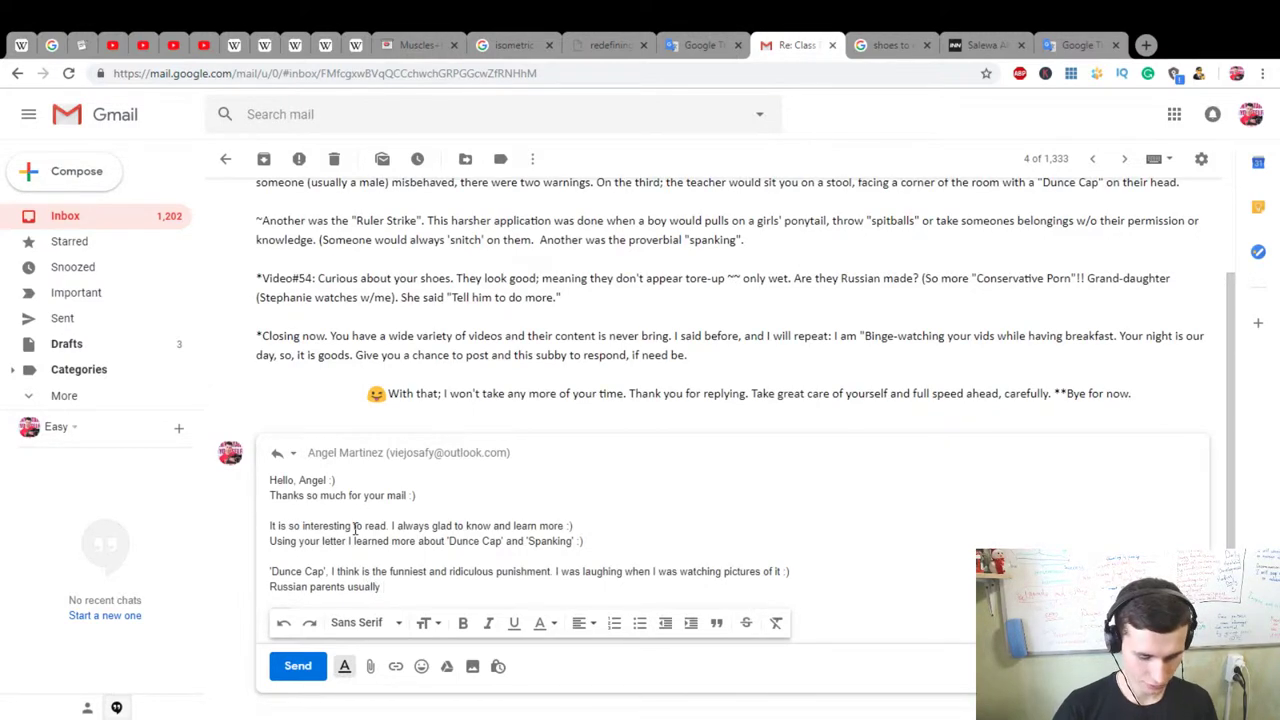
{"action": "type", "text": "use Spanking with Belt :)"}
{"action": "key", "text": "BackSpace"}
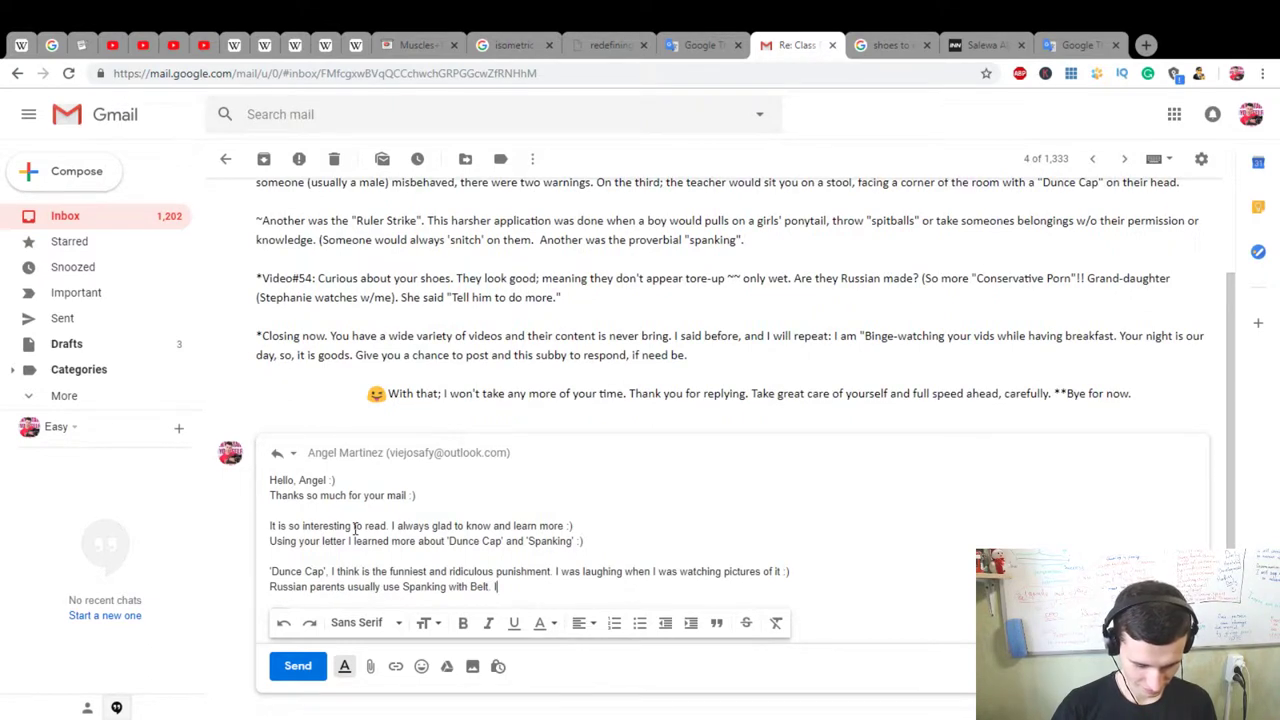
Step: Continue the line with ". I think it is not always a good method to teach", accepting the suggested article "a" before "good"
{"action": "type", "text": ". I think "}
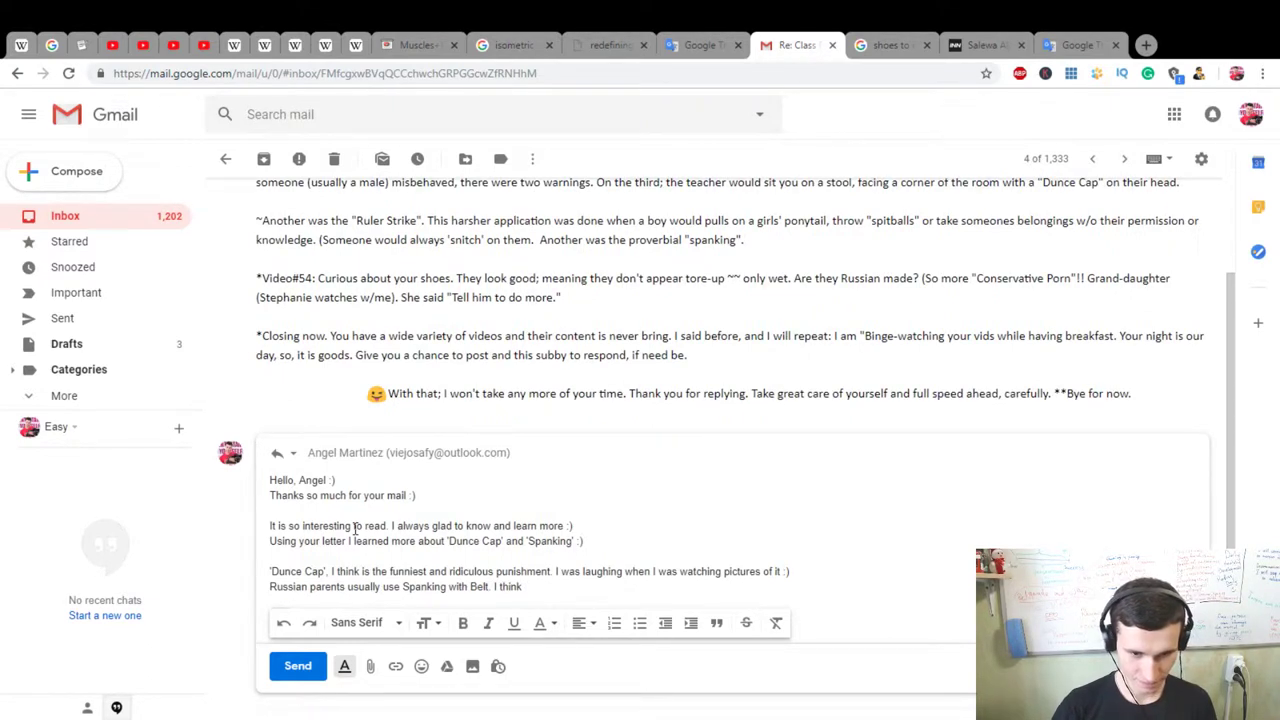
{"action": "type", "text": "it is not "}
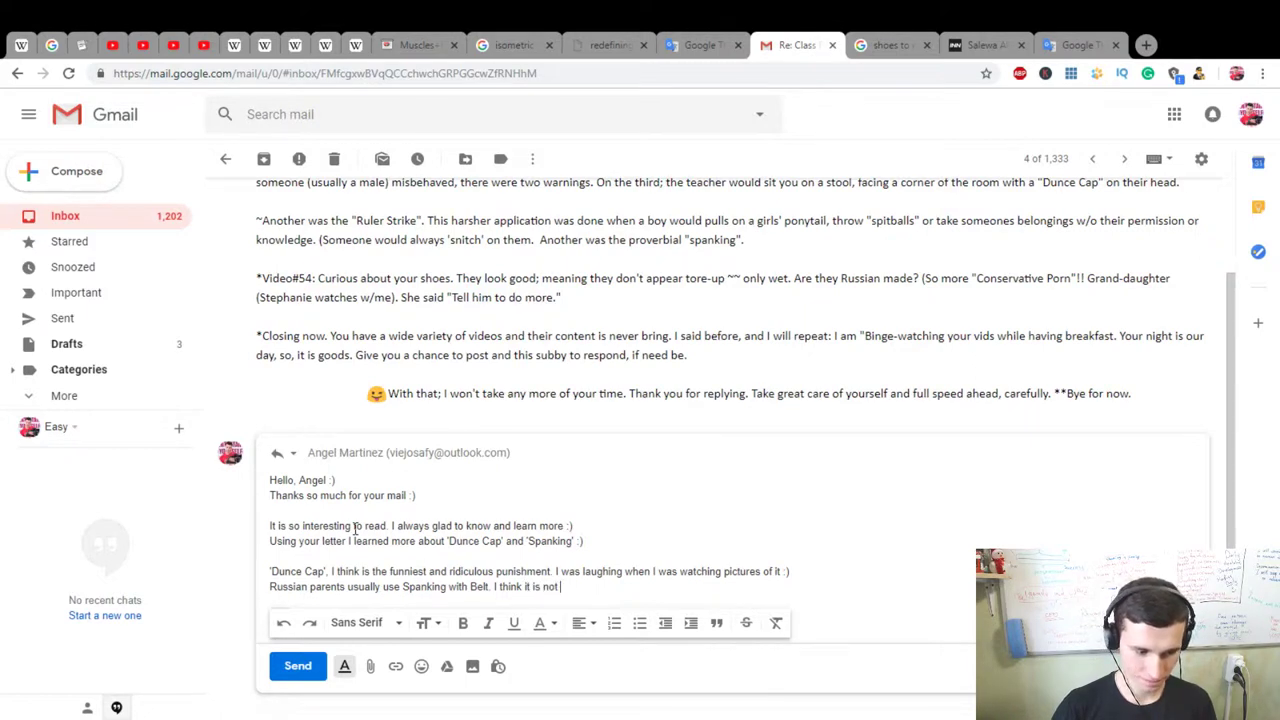
{"action": "type", "text": "always good "}
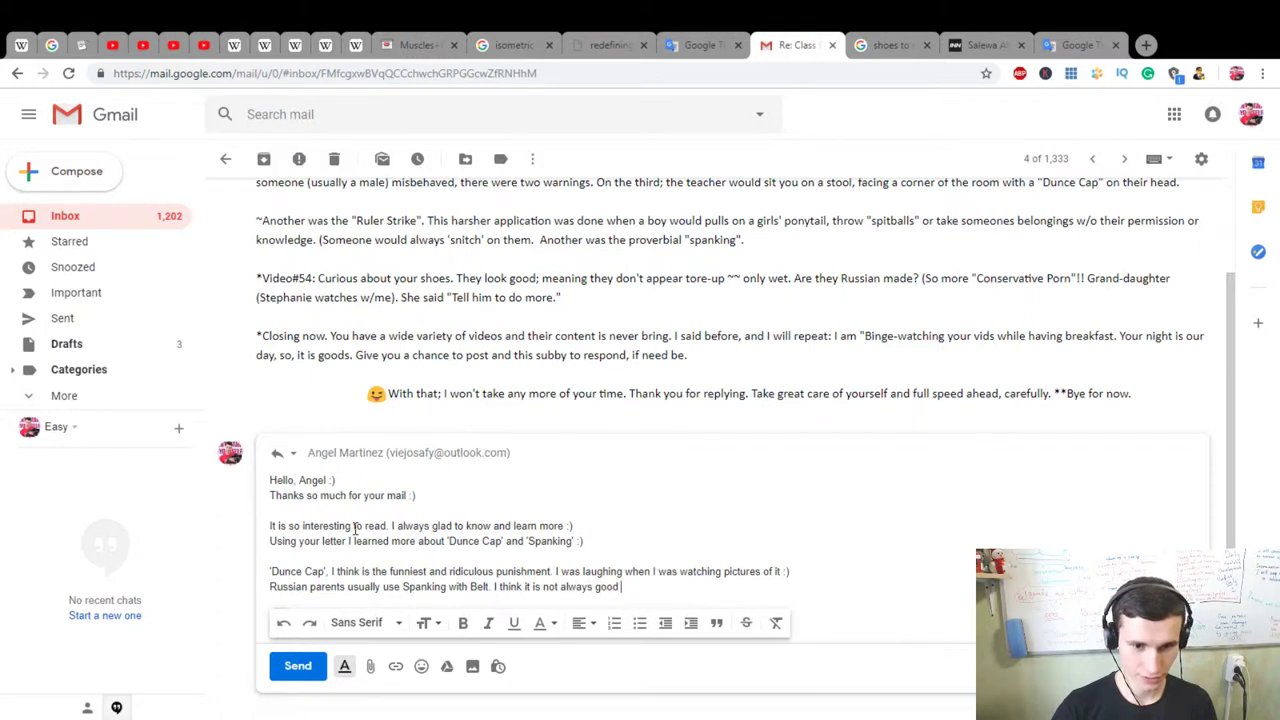
{"action": "type", "text": "method."}
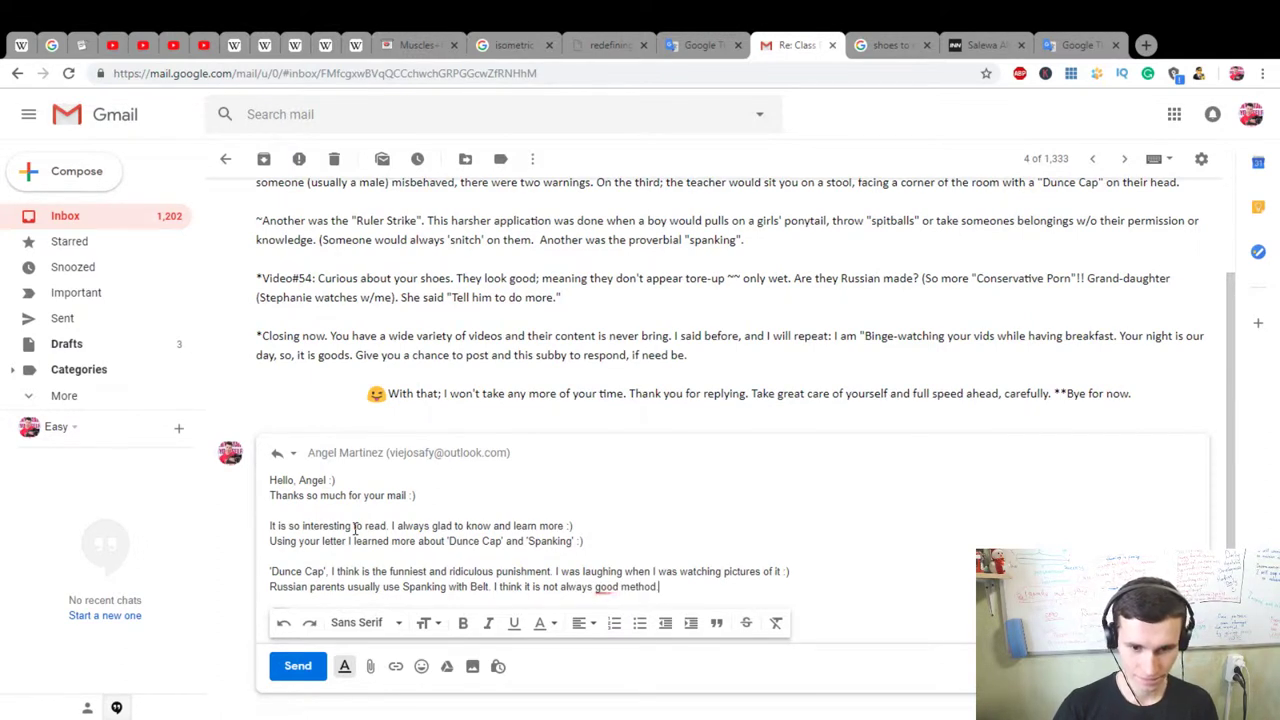
{"action": "left_click", "coordinate": [610, 587]}
{"action": "left_click", "coordinate": [625, 607]}
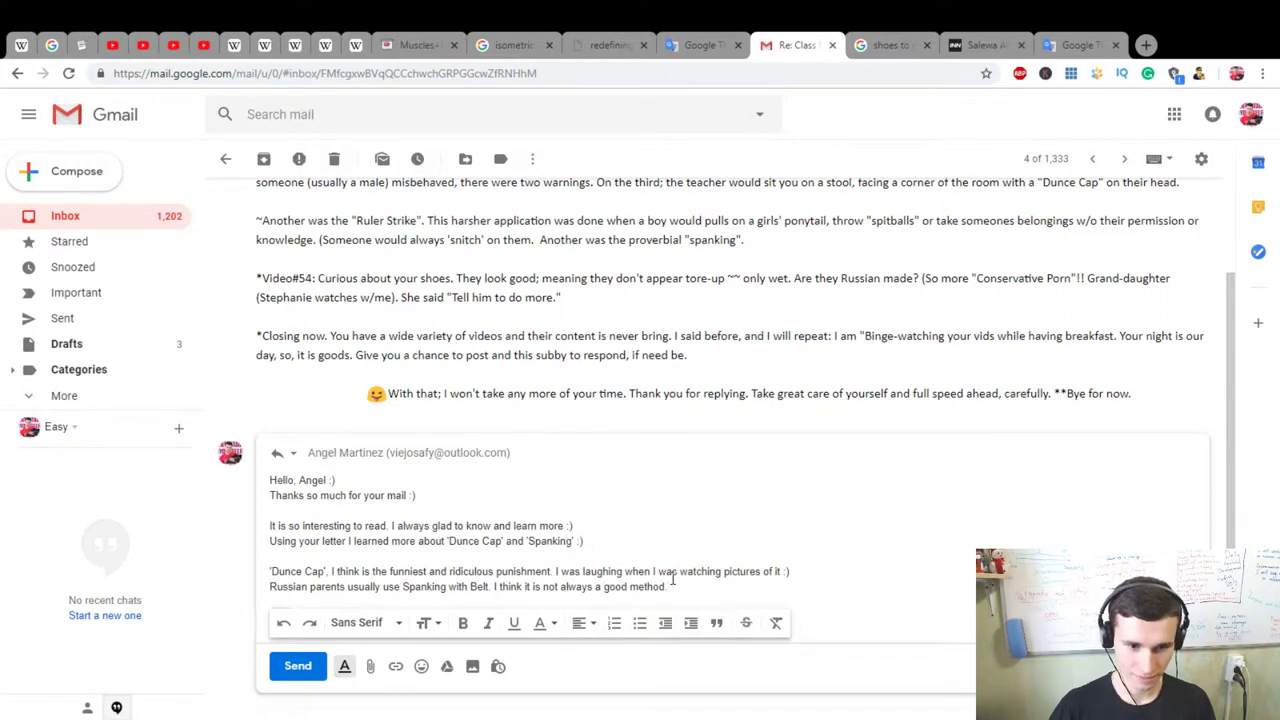
{"action": "type", "text": "to teach "}
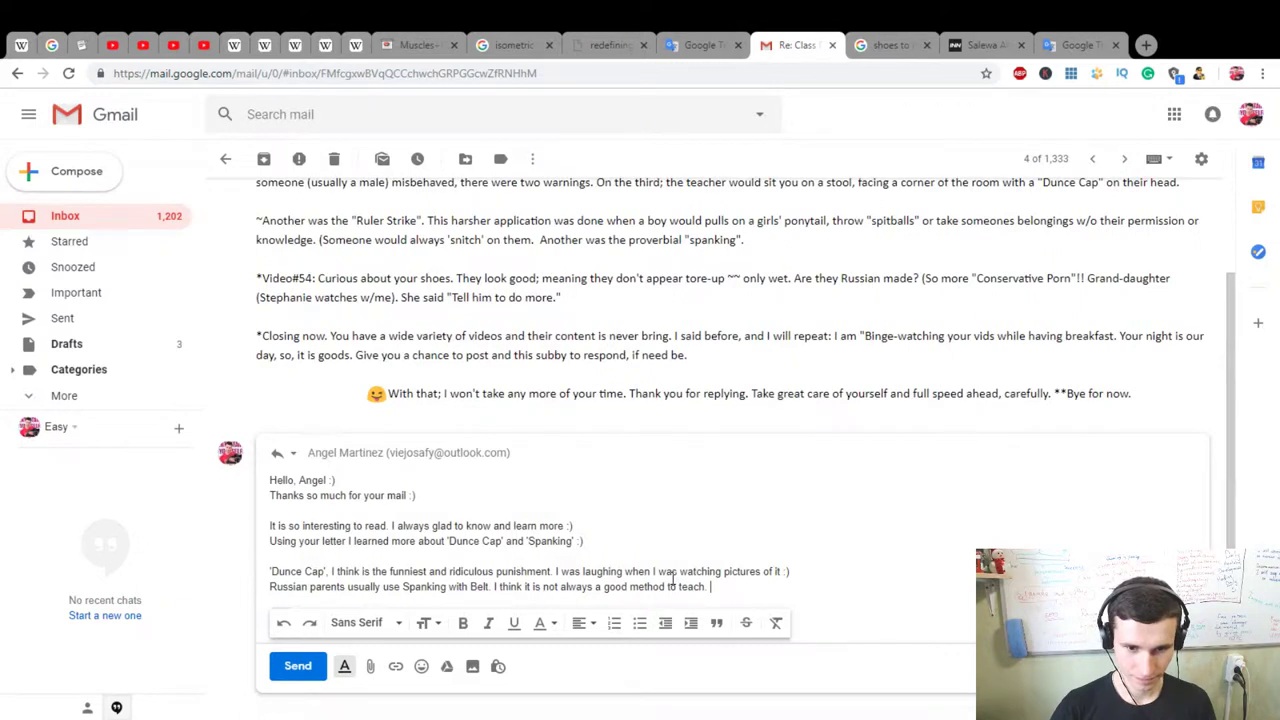
Step: Continue the paragraph with ". I think that couching (question-answer method) is better to"
{"action": "type", "text": ". I think that coun"}
{"action": "key", "text": "BackSpace"}
{"action": "type", "text": "ch"}
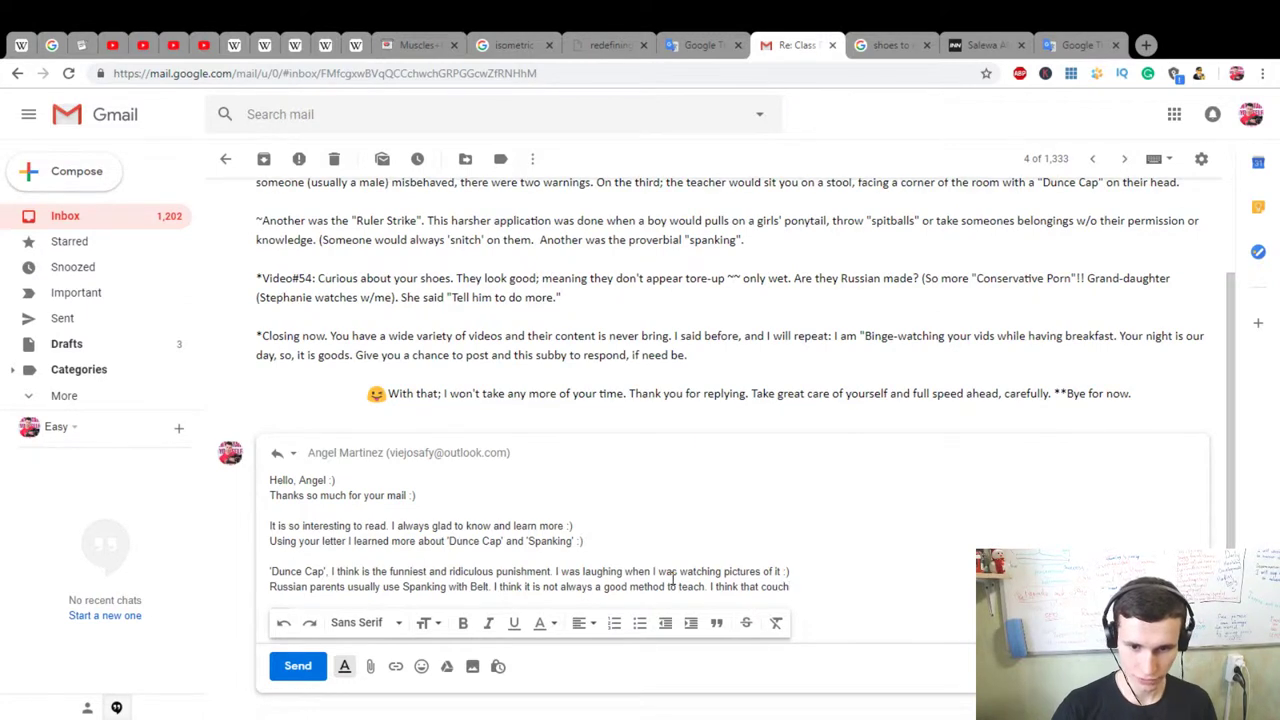
{"action": "type", "text": "ing "}
{"action": "type", "text": "is"}
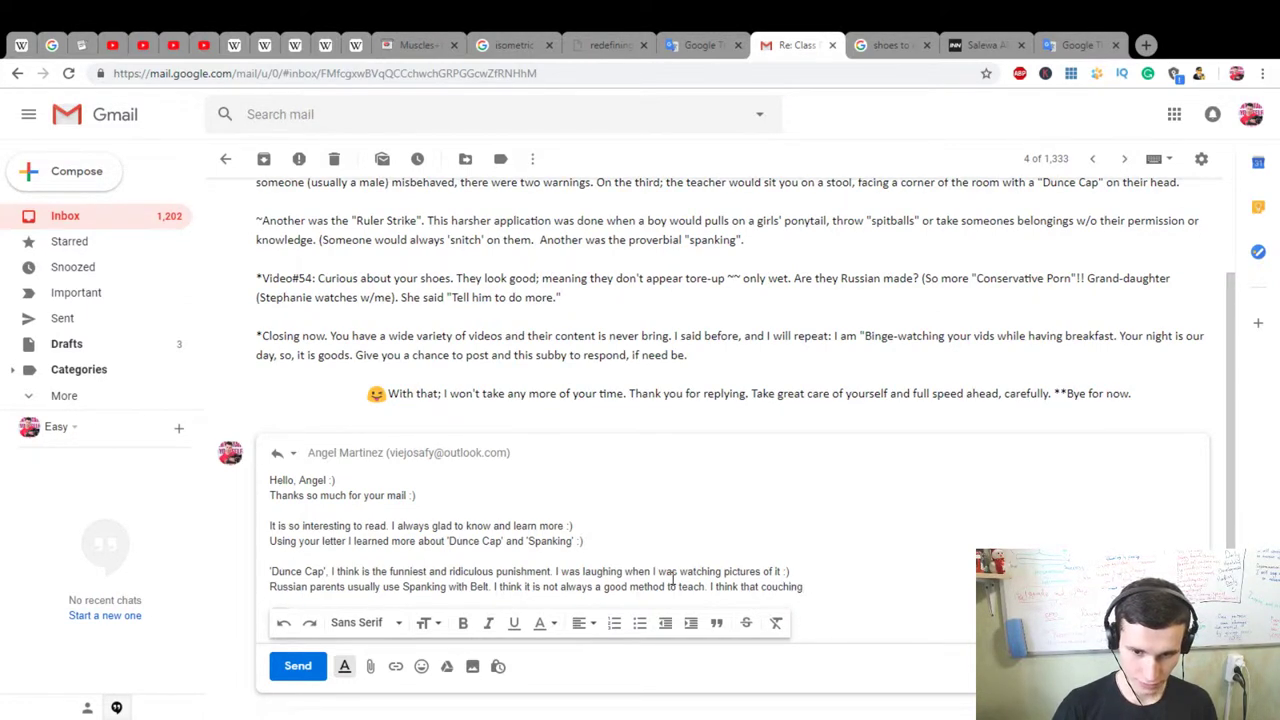
{"action": "type", "text": "(c"}
{"action": "type", "text": "uestion-answe"}
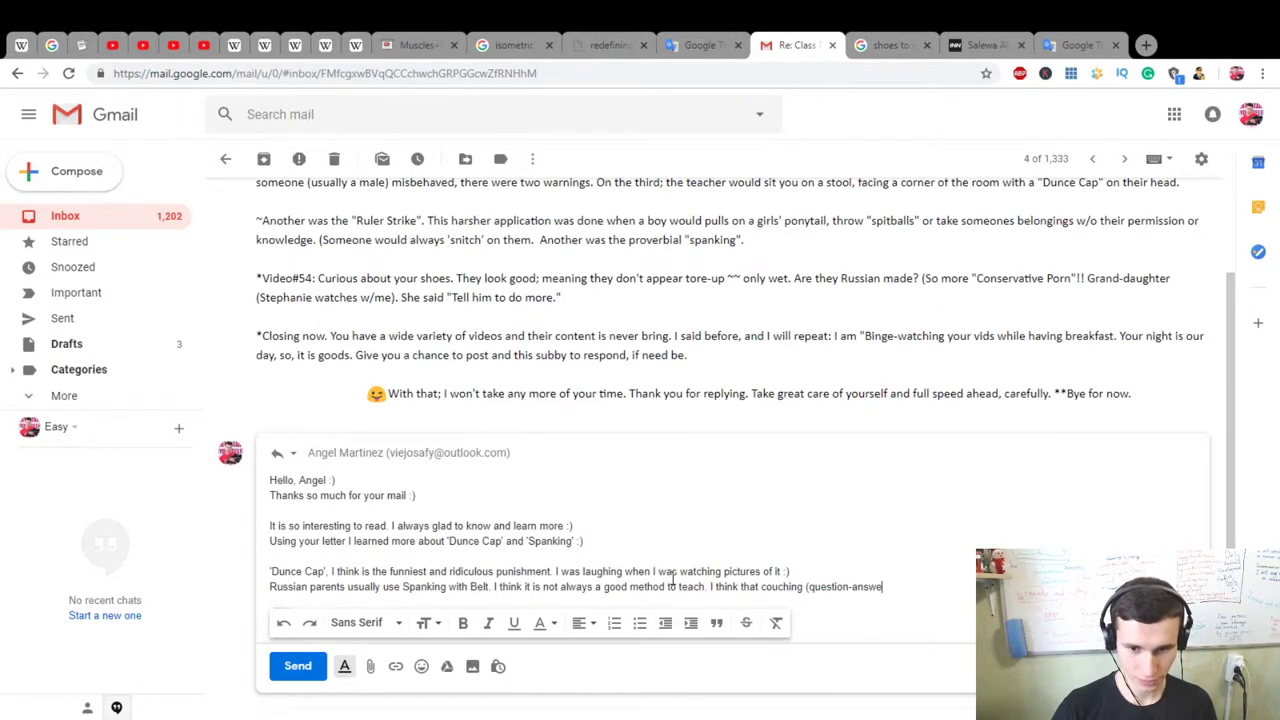
{"action": "type", "text": "r method)"}
{"action": "key", "text": "BackSpace"}
{"action": "key", "text": "BackSpace"}
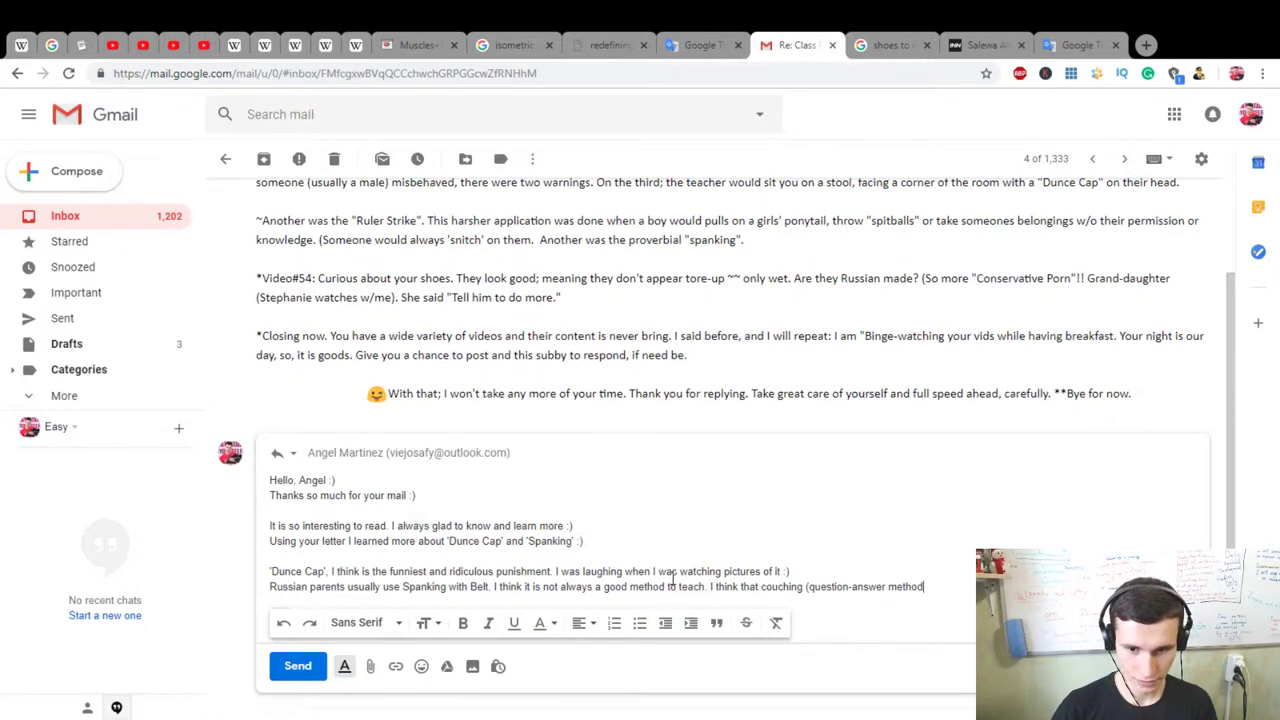
{"action": "type", "text": "is better"}
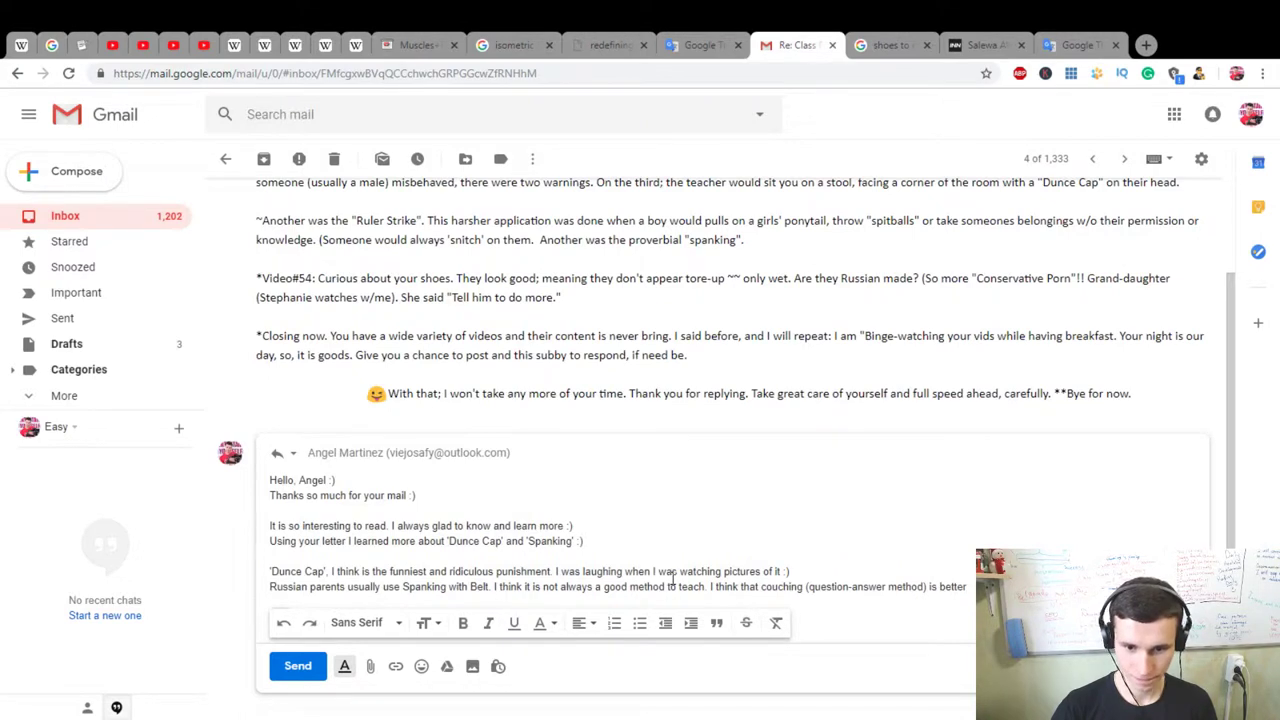
{"action": "type", "text": " ("}
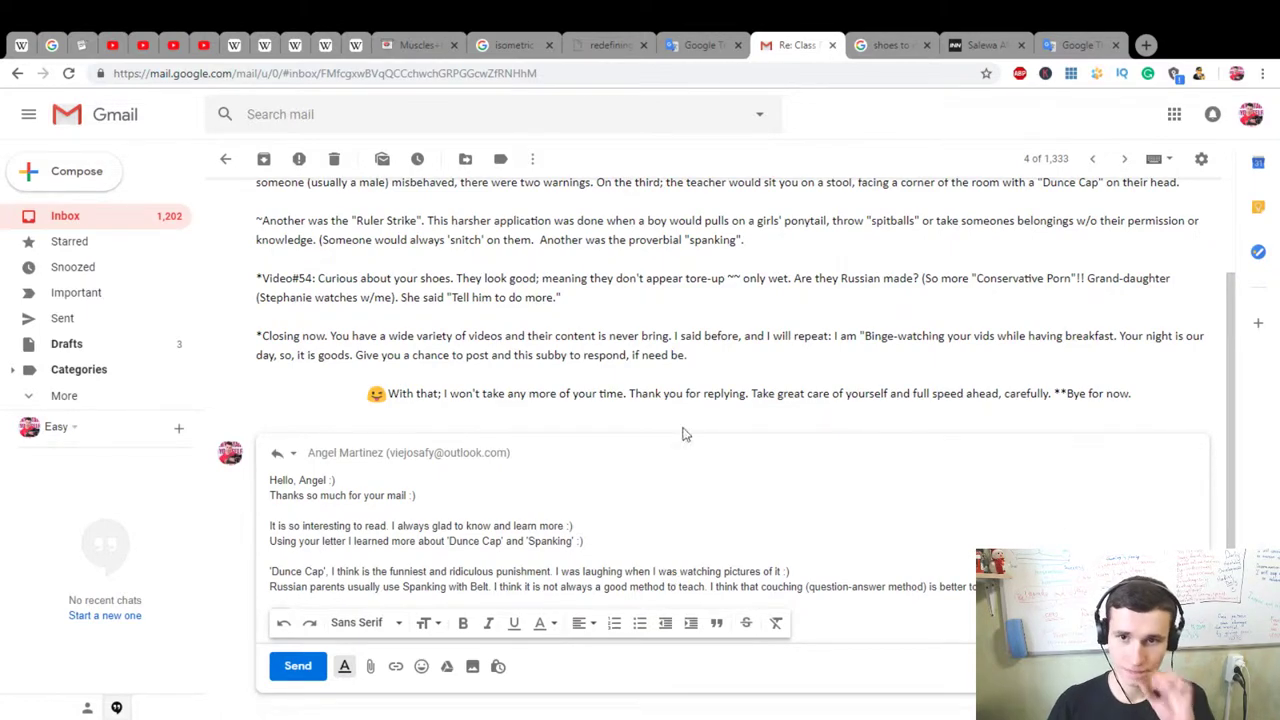
Step: Switch to Google Translate, translate "воспитать" from Russian into English, and return to the Gmail reply
{"action": "left_click", "coordinate": [1076, 45]}
{"action": "key", "text": "ctrl+a"}
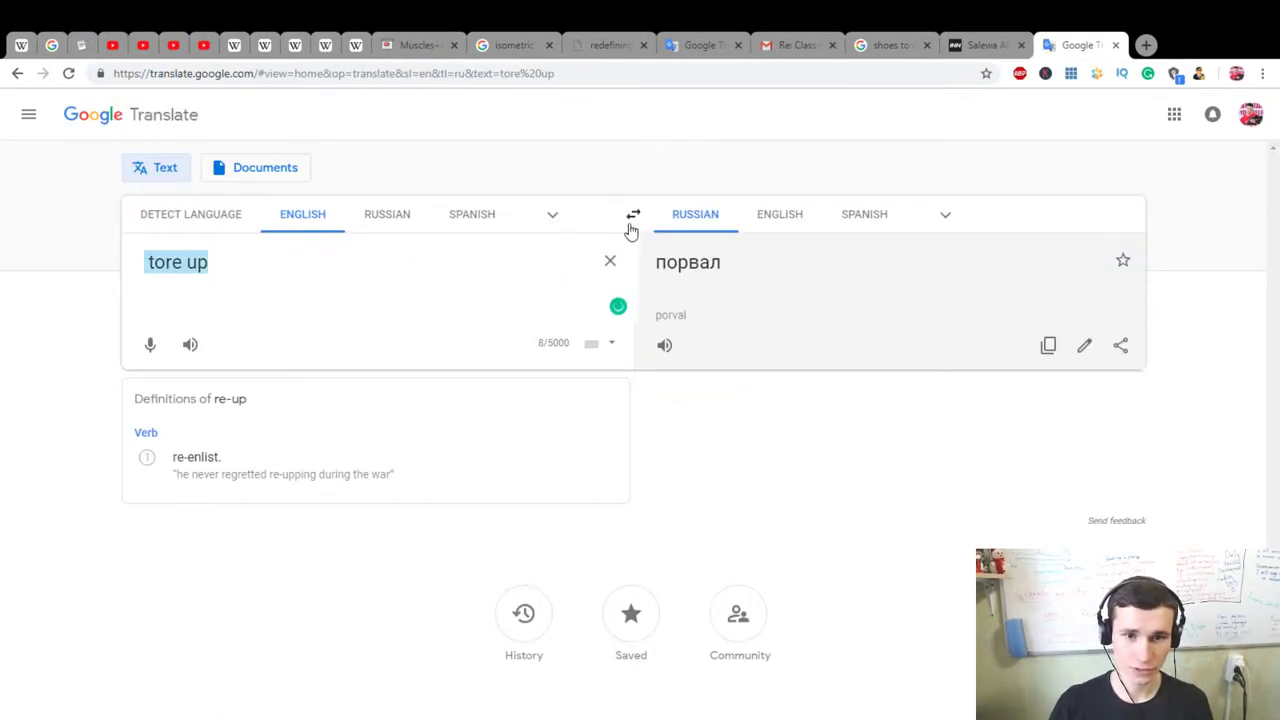
{"action": "left_click", "coordinate": [632, 218]}
{"action": "type", "text": "воспитать"}
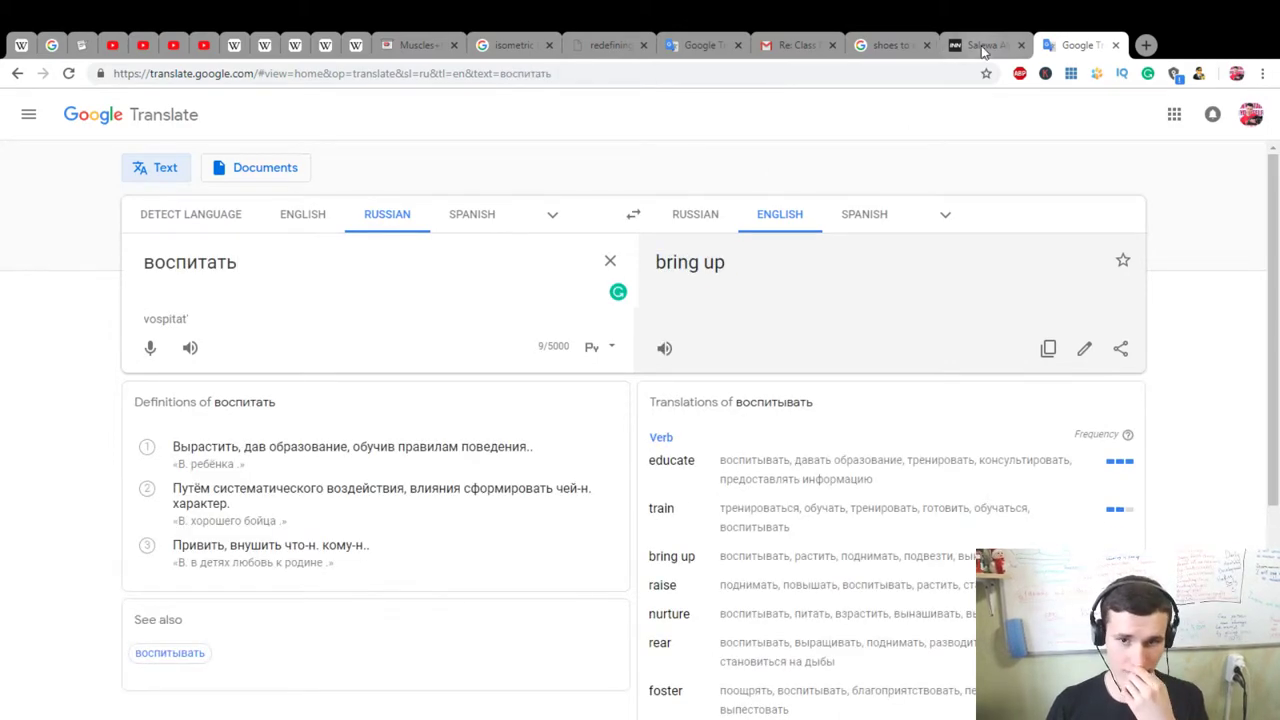
{"action": "left_click", "coordinate": [978, 45]}
{"action": "left_click", "coordinate": [888, 45]}
{"action": "left_click", "coordinate": [698, 45]}
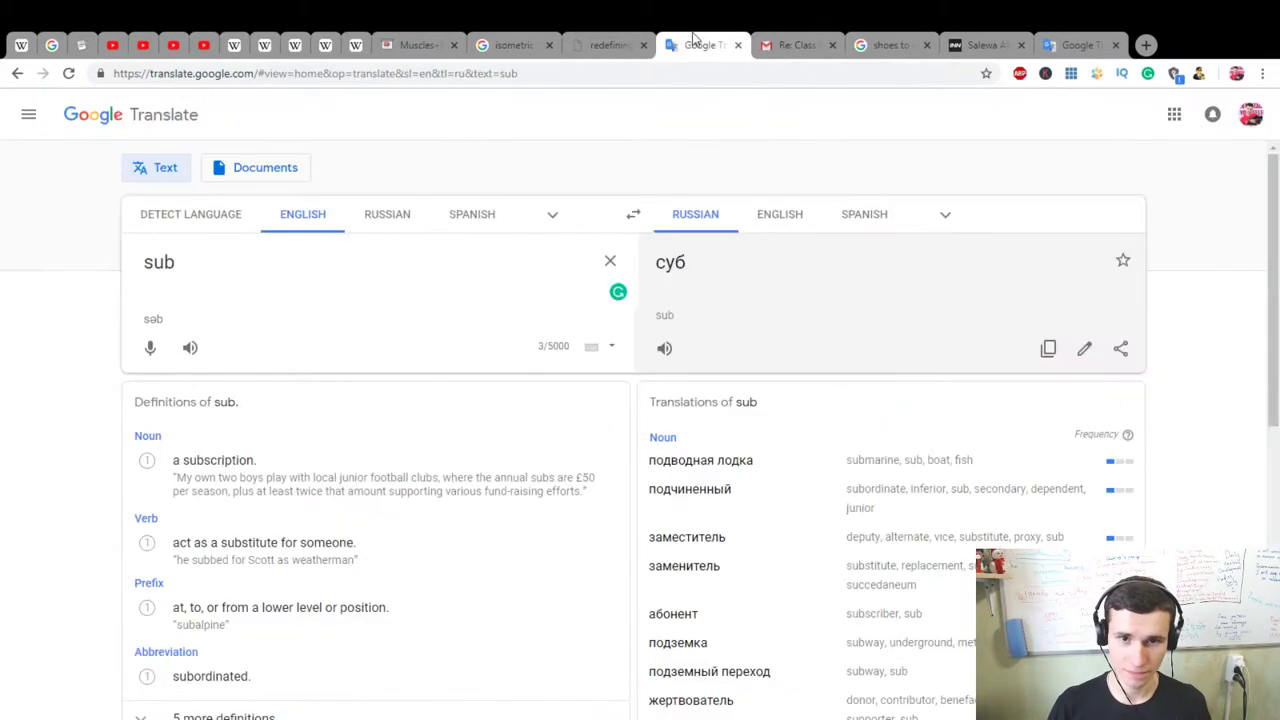
{"action": "left_click", "coordinate": [800, 45]}
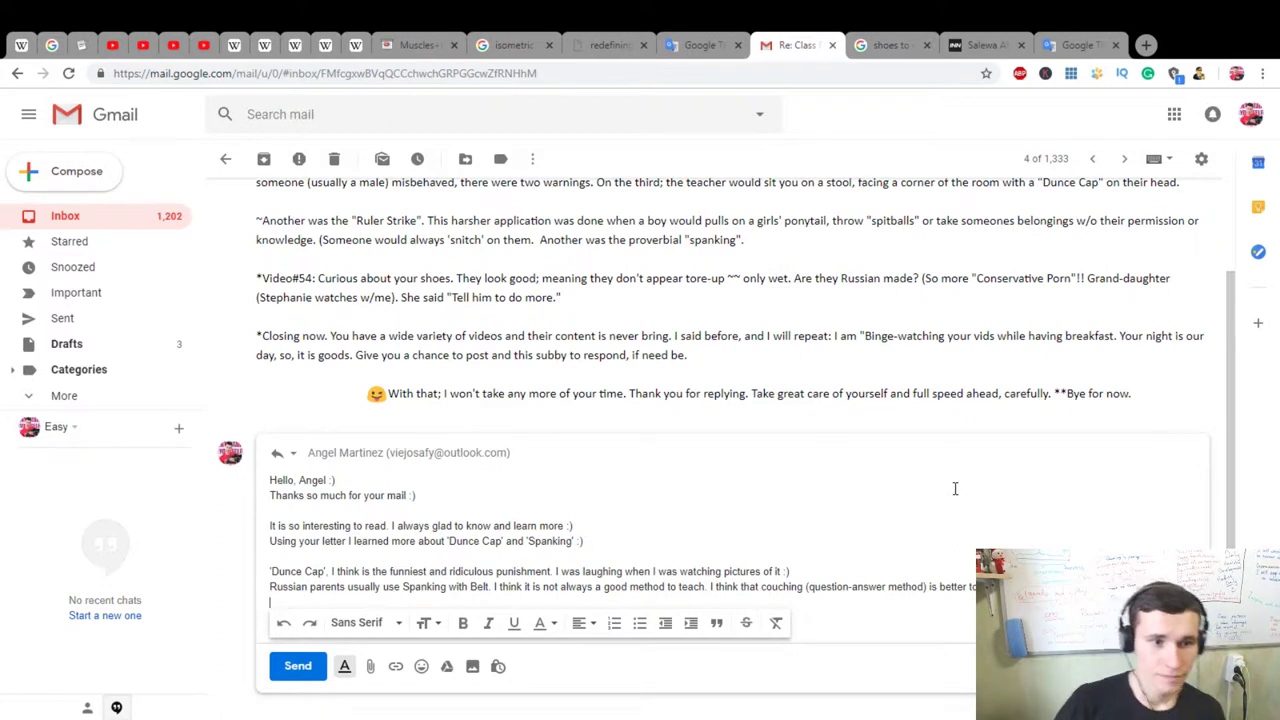
Step: Add the paragraph "By the way, Hello for all your siblings who was watching. I really appreciate it :)"
{"action": "scroll", "coordinate": [955, 488], "scroll_direction": "down", "scroll_amount": 1}
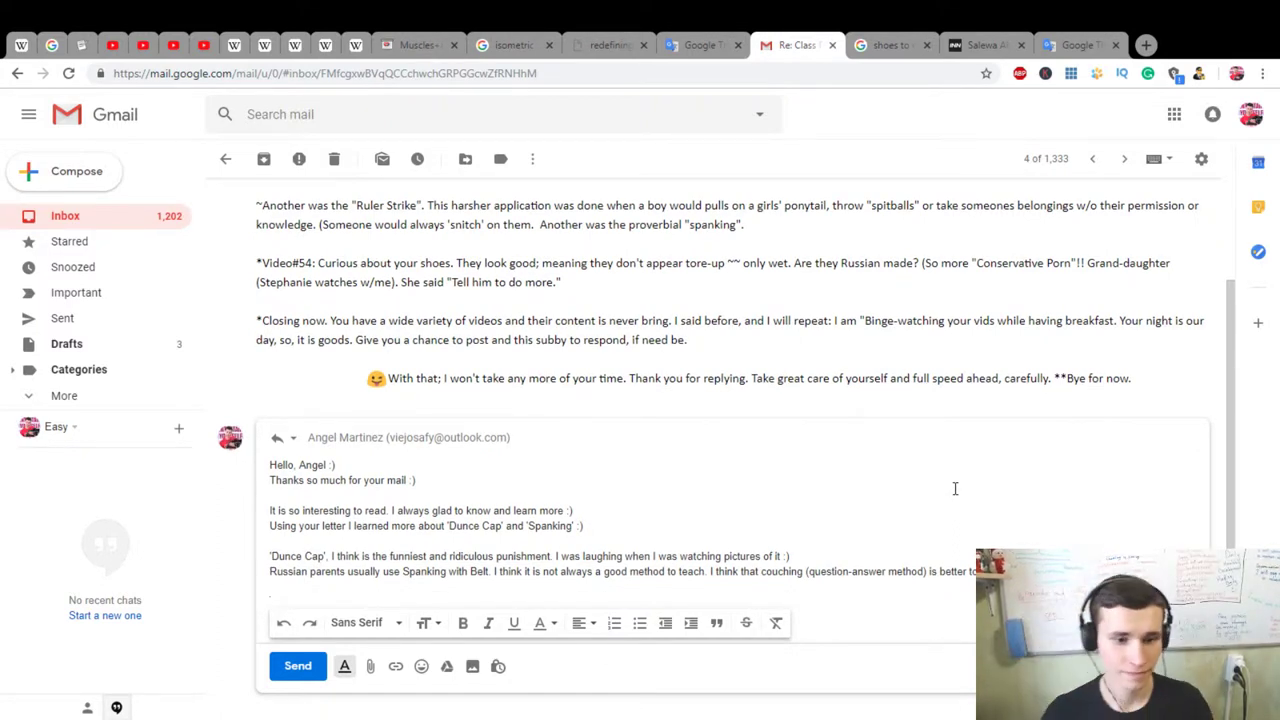
{"action": "type", "text": "By"}
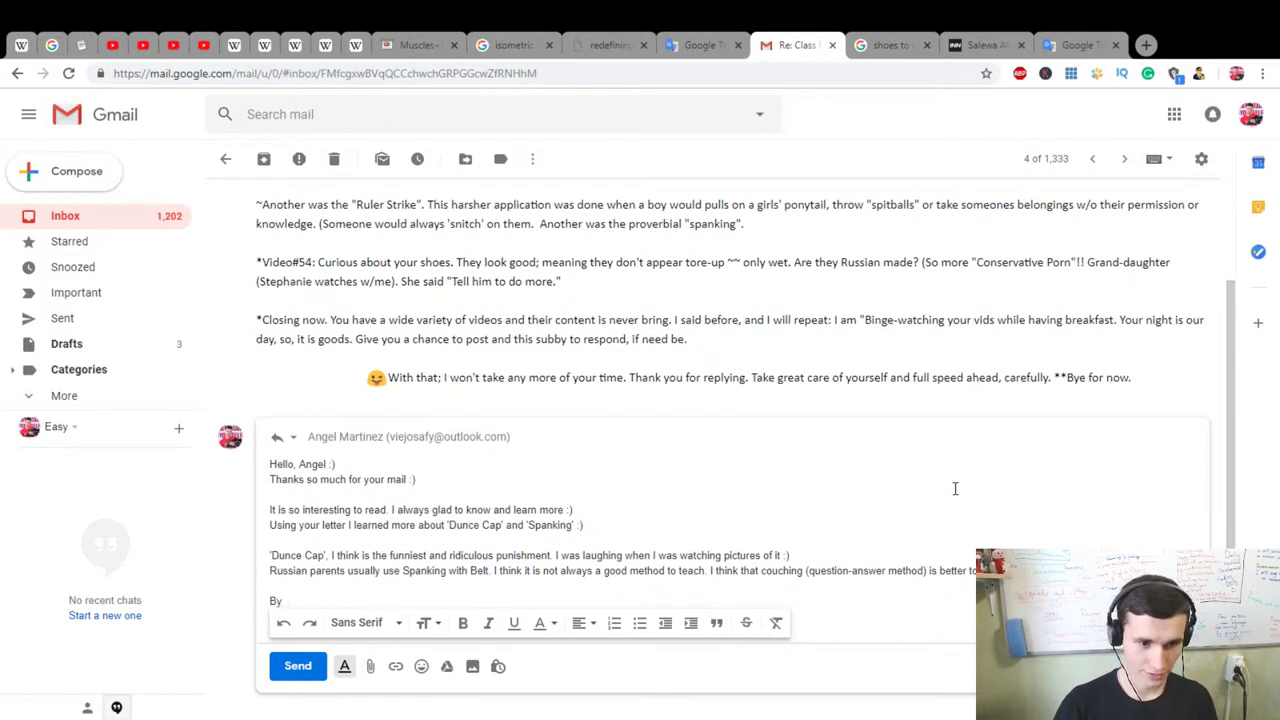
{"action": "type", "text": "t the way, Hello for all your sibling "}
{"action": "type", "text": " who are"}
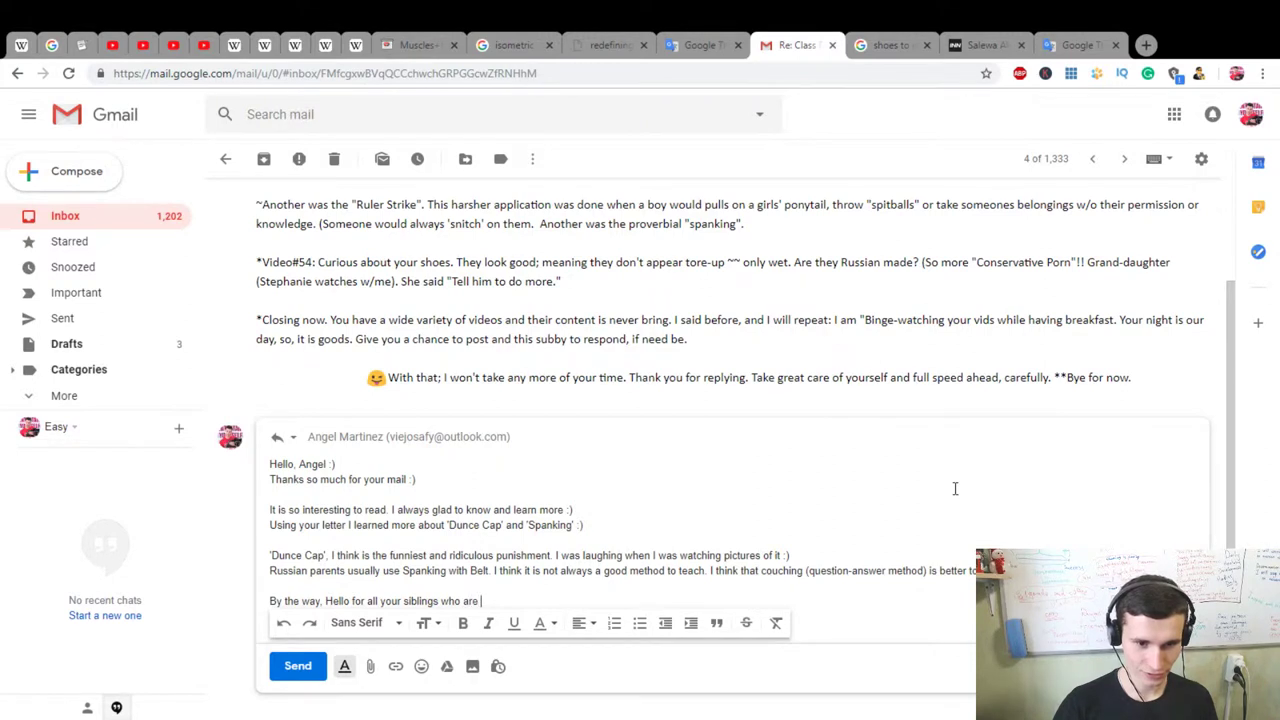
{"action": "type", "text": " watching"}
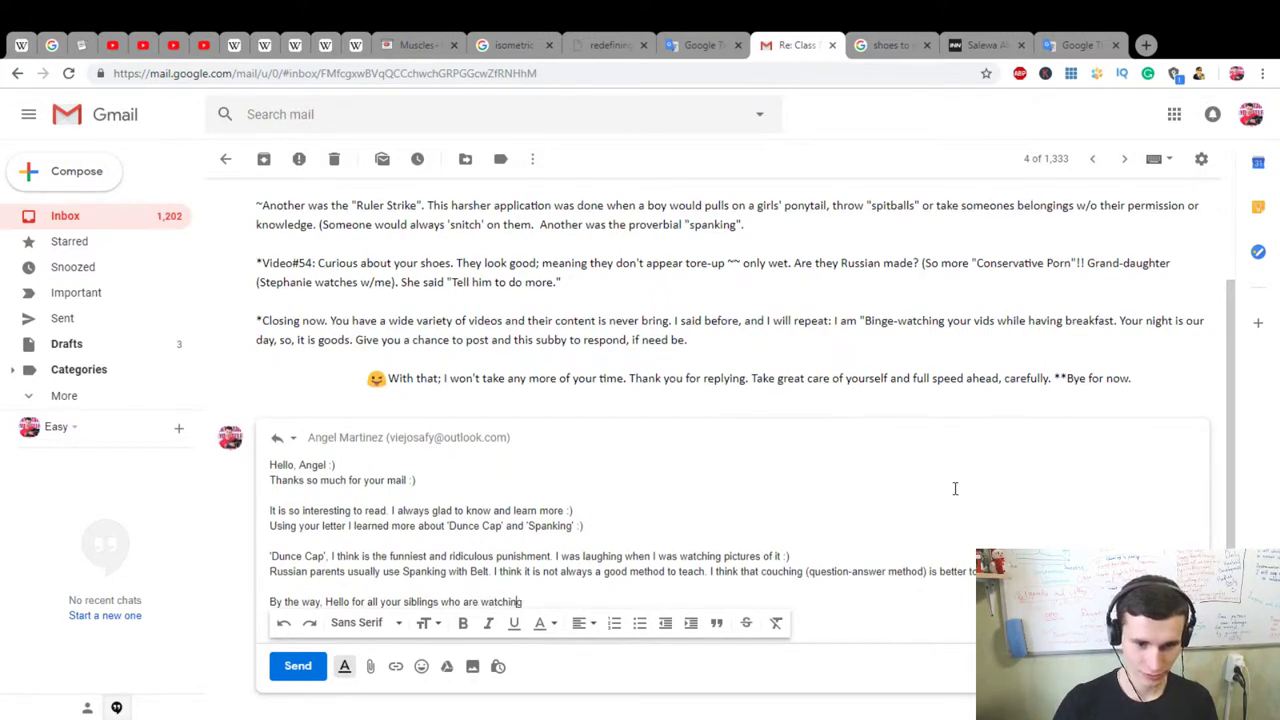
{"action": "key", "text": "BackSpace"}
{"action": "key", "text": "BackSpace"}
{"action": "key", "text": "BackSpace"}
{"action": "key", "text": "BackSpace"}
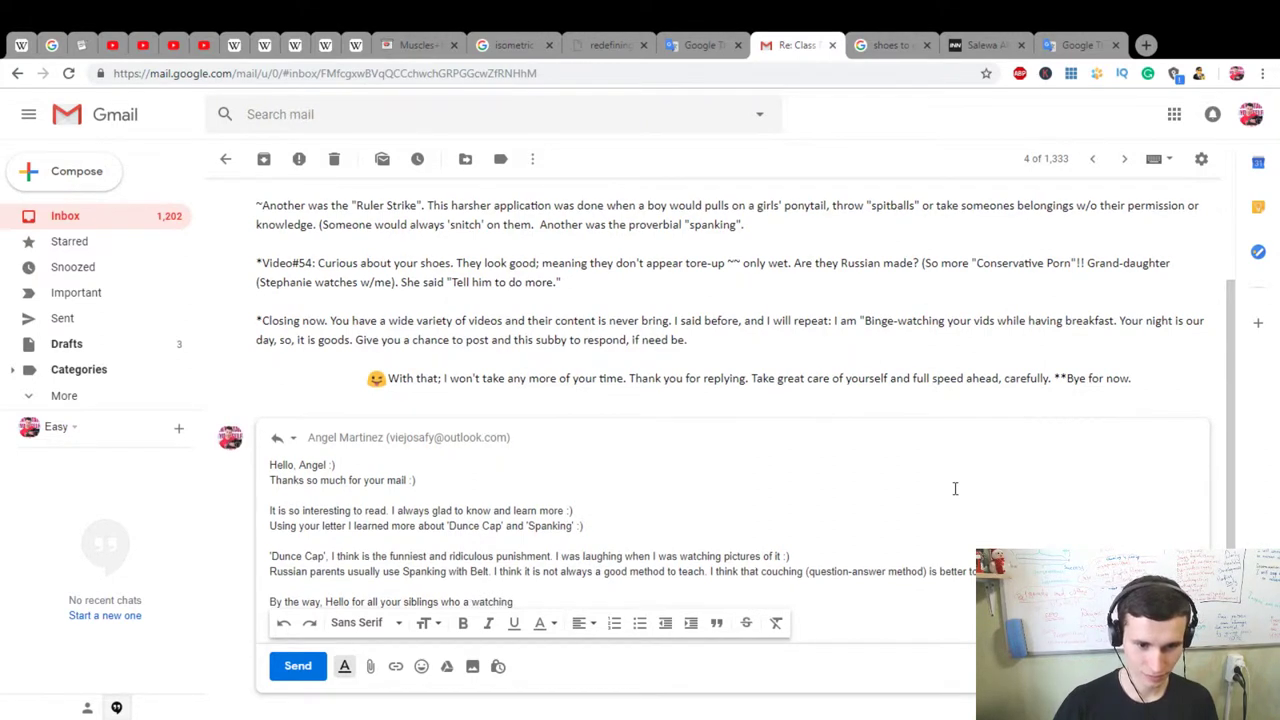
{"action": "type", "text": "was watching"}
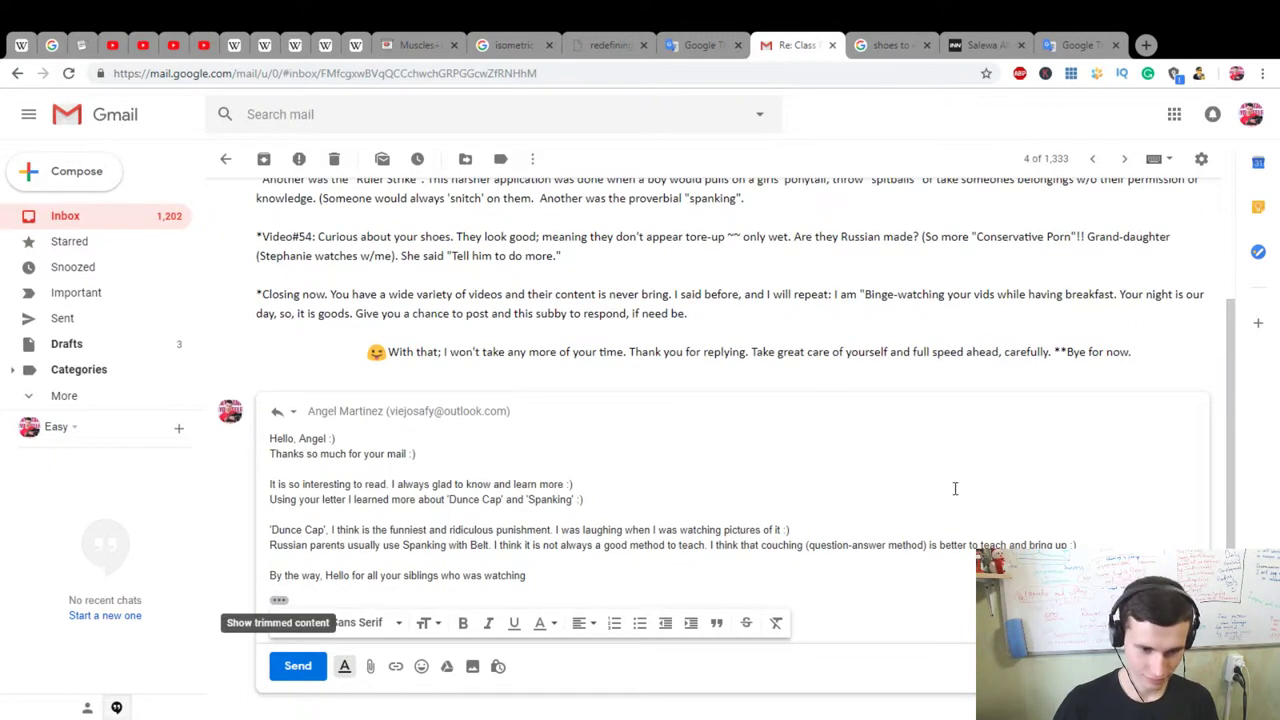
{"action": "type", "text": ". I really appreciate it :)"}
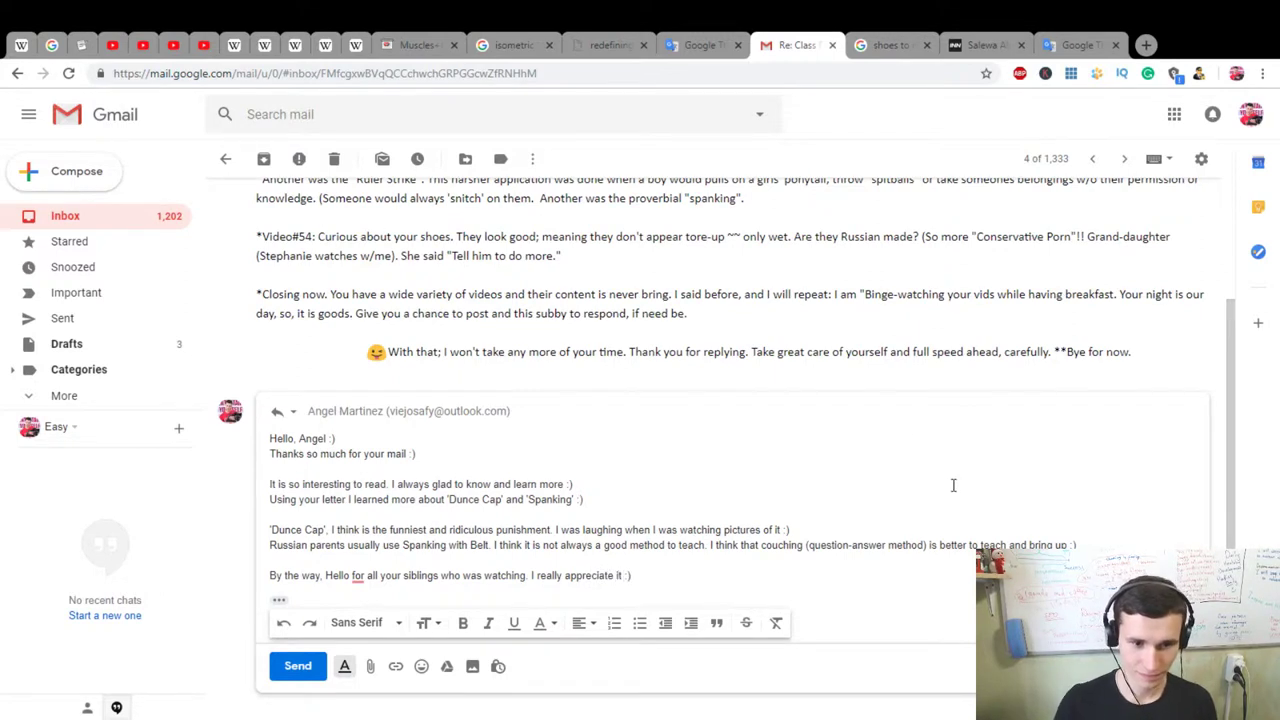
Step: Replace "for" after "Hello" with the suggested "to" and start a new line below the paragraph
{"action": "mouse_move", "coordinate": [358, 575]}
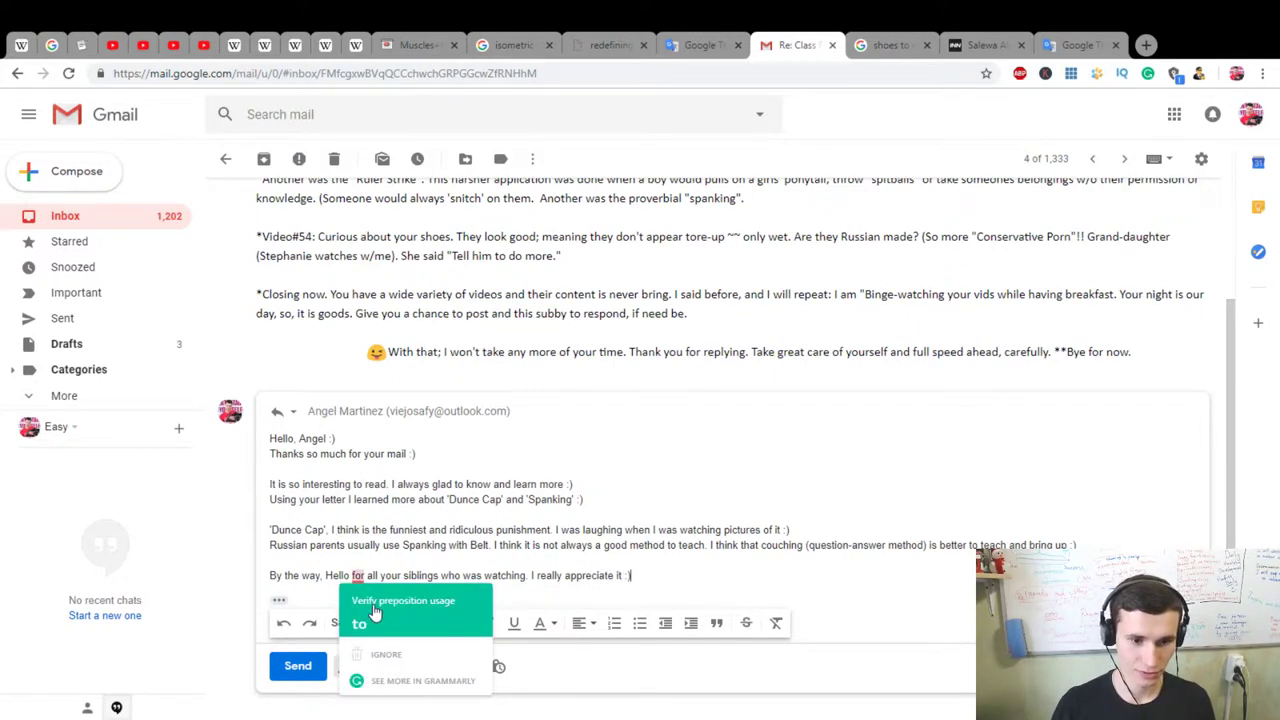
{"action": "left_click", "coordinate": [360, 623]}
{"action": "key", "text": "Return"}
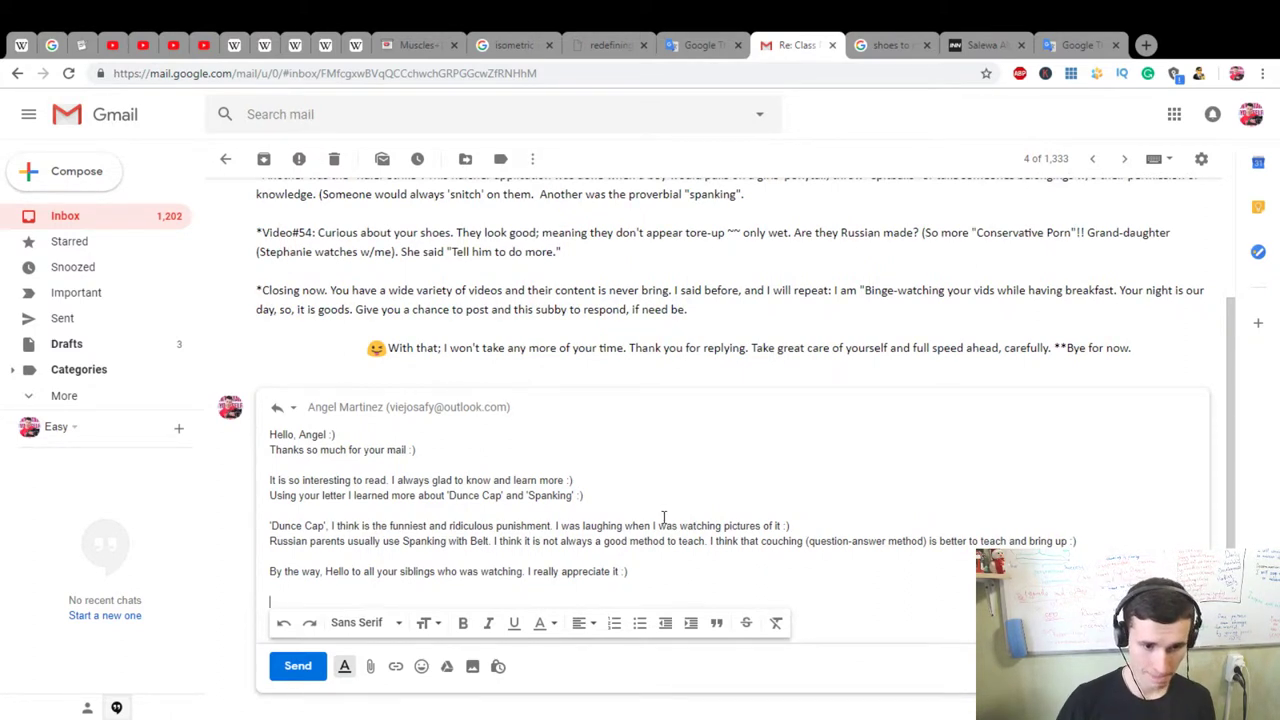
Step: Start a new paragraph with the word "About", keeping a single blank line above it
{"action": "type", "text": "About"}
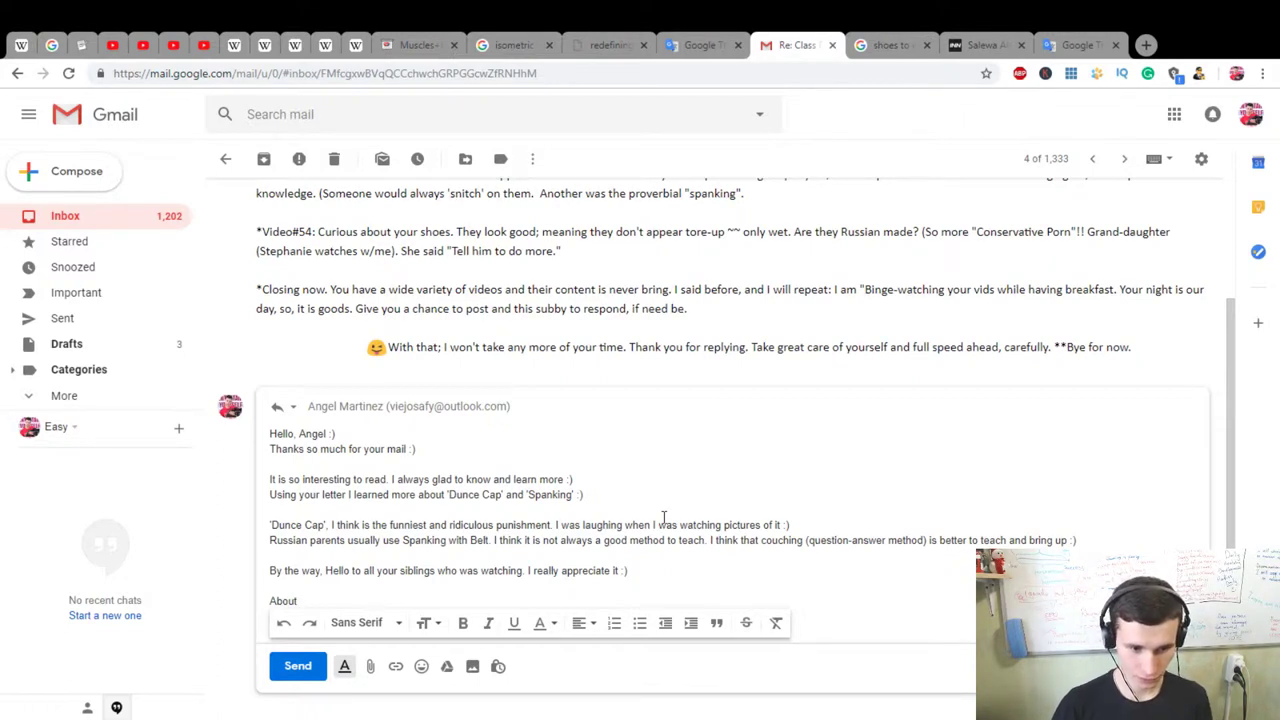
{"action": "key", "text": "BackSpace"}
{"action": "key", "text": "BackSpace"}
{"action": "key", "text": "BackSpace"}
{"action": "key", "text": "BackSpace"}
{"action": "key", "text": "BackSpace"}
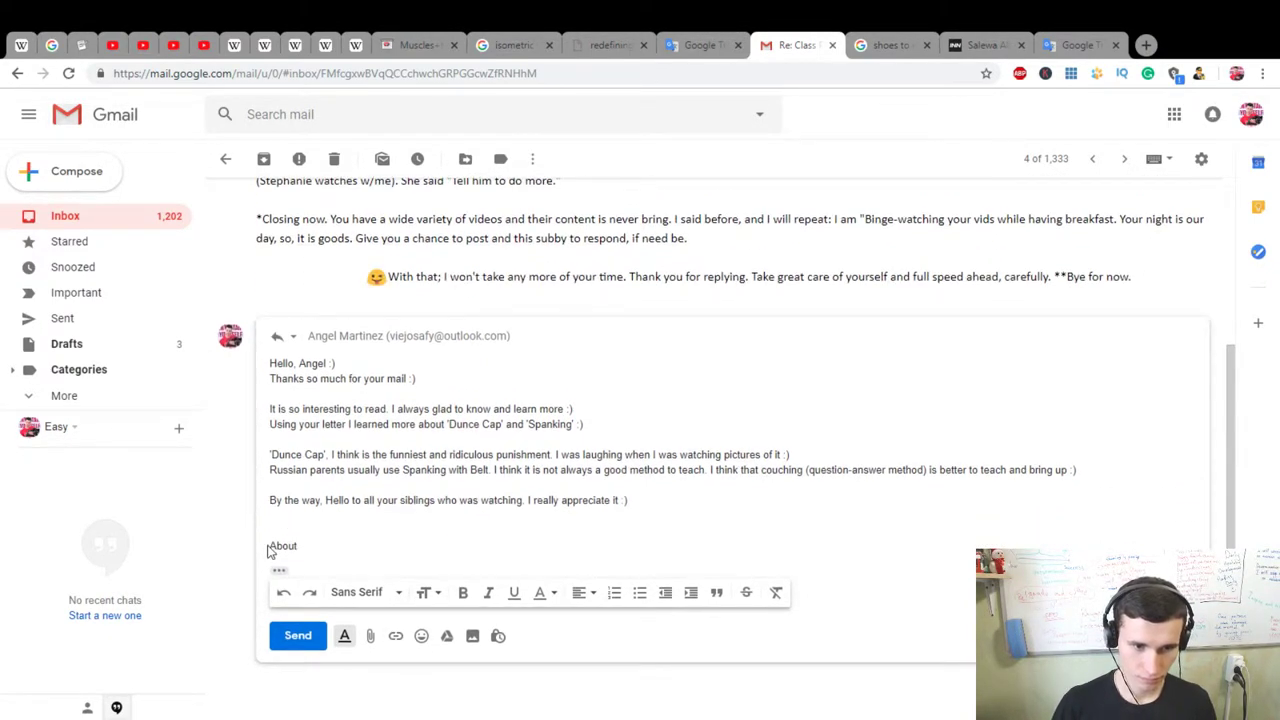
{"action": "left_click", "coordinate": [271, 545]}
{"action": "key", "text": "BackSpace"}
Step: Insert a dashed divider line and a blank line above the "By the way" paragraph, and return to the end of "About"
{"action": "left_click", "coordinate": [282, 500]}
{"action": "key", "text": "Return"}
{"action": "type", "text": "---------"}
{"action": "key", "text": "Return"}
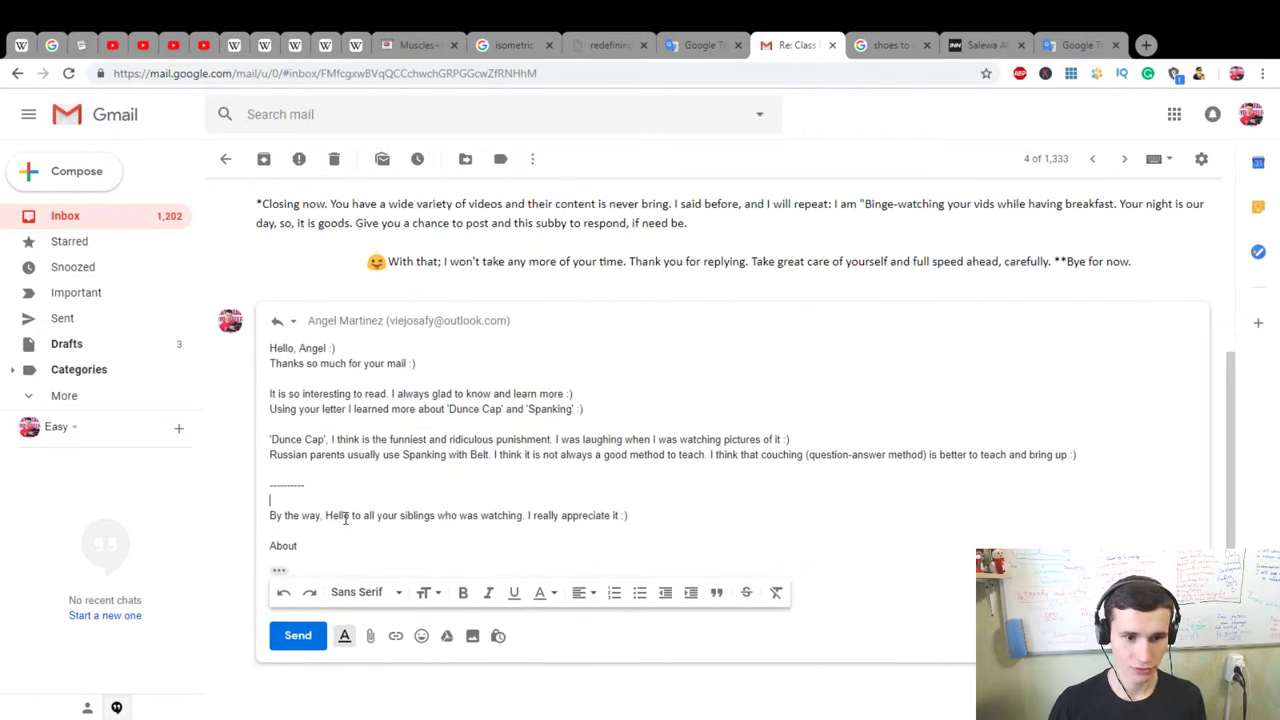
{"action": "left_click", "coordinate": [318, 545]}
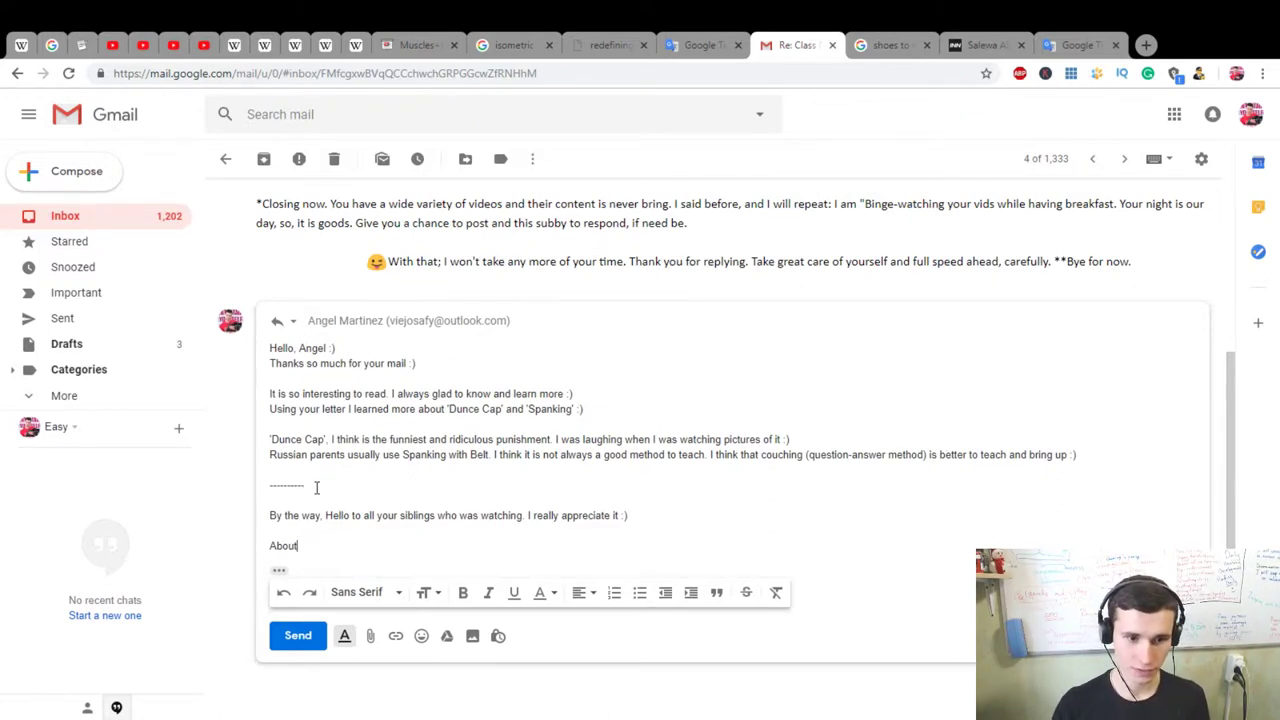
Step: Make the words Dunce Cap at the start of their paragraph bold
{"action": "left_click_drag", "start_coordinate": [270, 439], "coordinate": [327, 440]}
{"action": "key", "text": "ctrl+b"}
{"action": "left_click", "coordinate": [384, 439]}
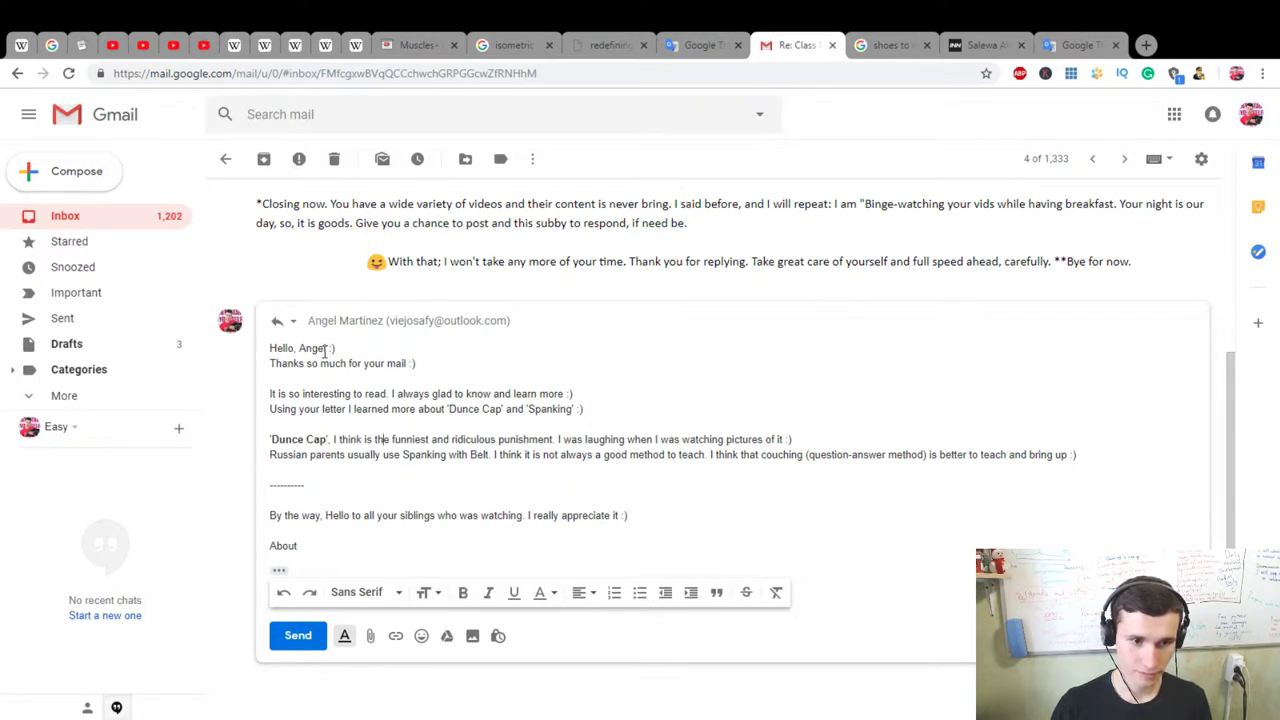
Step: Make the recipient's name in the greeting and the words "Thanks so much" bold
{"action": "left_click_drag", "start_coordinate": [328, 348], "coordinate": [347, 368]}
{"action": "key", "text": "ctrl+b"}
{"action": "left_click", "coordinate": [453, 426]}
{"action": "key", "text": "ctrl+b"}
{"action": "left_click", "coordinate": [505, 462]}
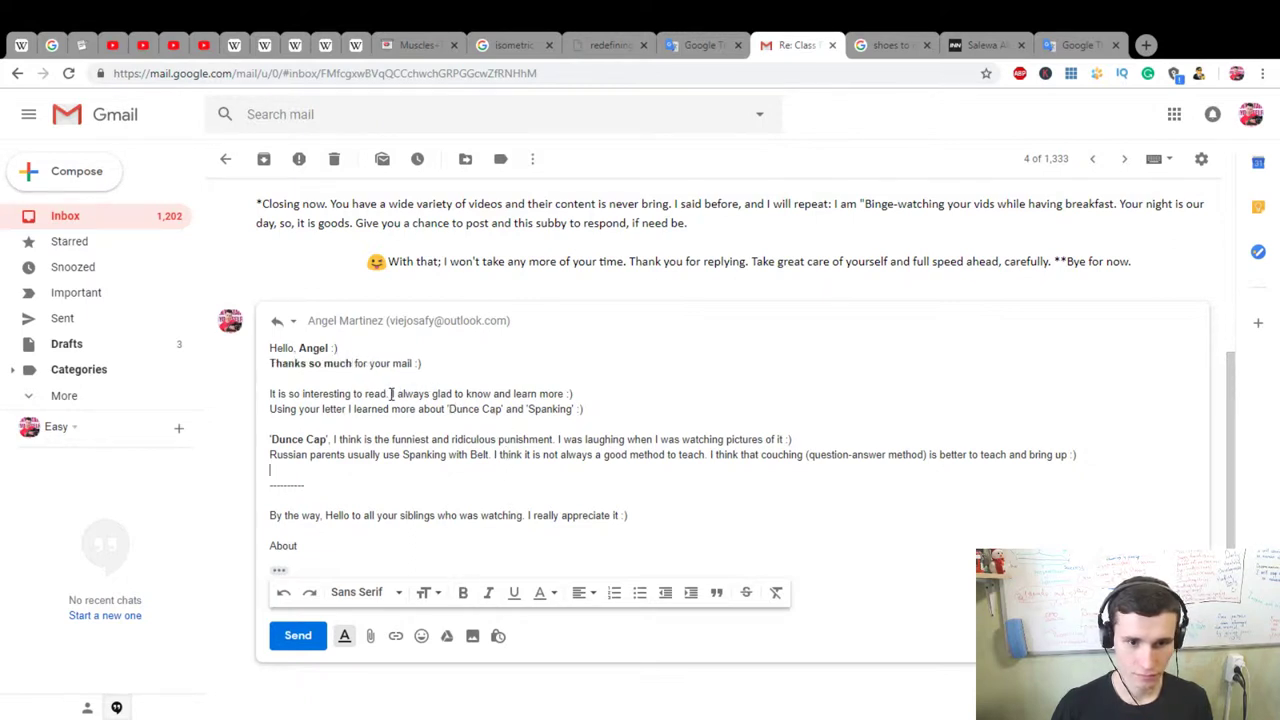
Step: Make the sentence "I always glad to know and learn more" bold
{"action": "left_click_drag", "start_coordinate": [390, 393], "coordinate": [565, 394]}
{"action": "left_click", "coordinate": [563, 394]}
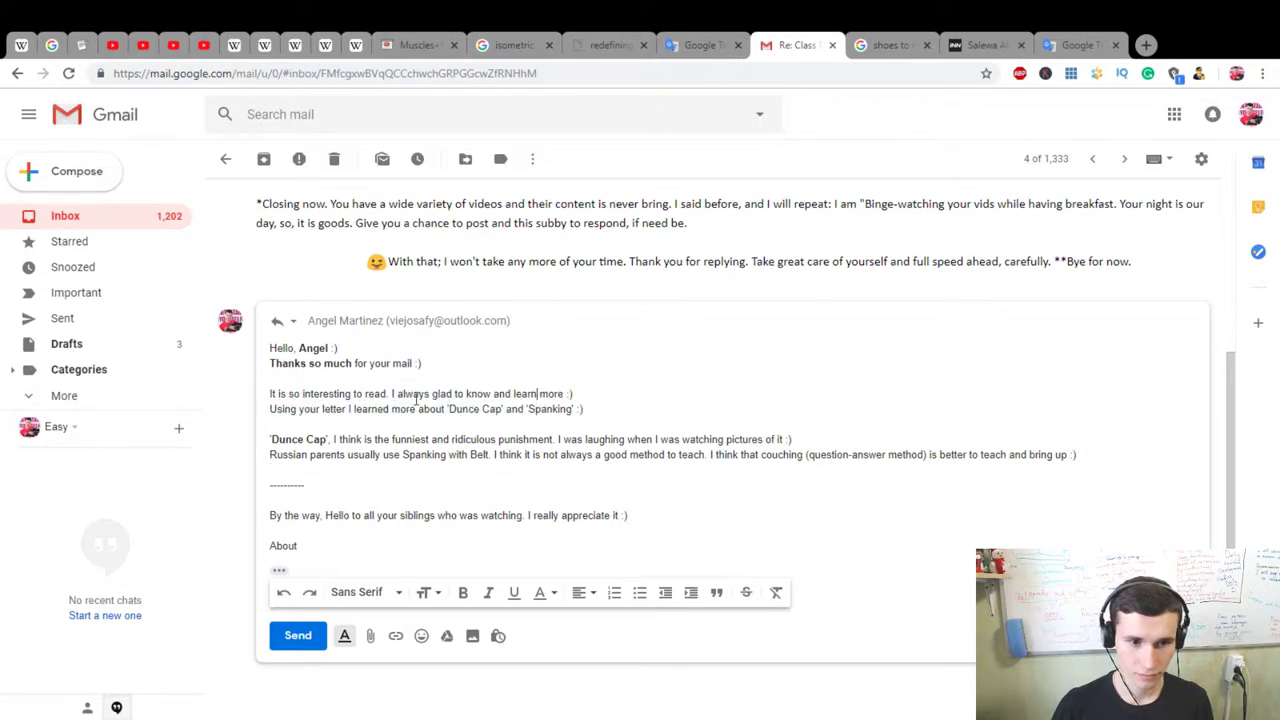
{"action": "left_click_drag", "start_coordinate": [391, 393], "coordinate": [565, 396]}
{"action": "key", "text": "ctrl+b"}
{"action": "left_click", "coordinate": [577, 485]}
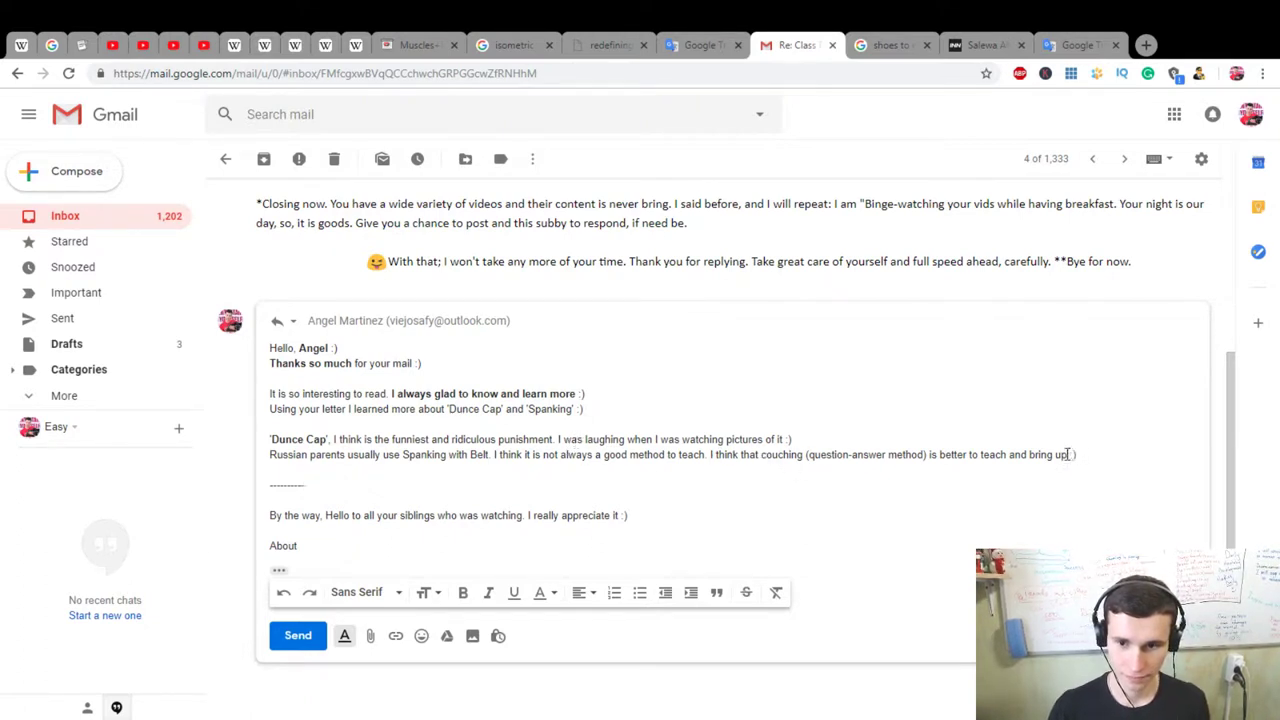
Step: Make the sentence "I think that couching (question-answer method) is better to teach and bring up" bold
{"action": "left_click_drag", "start_coordinate": [1068, 455], "coordinate": [712, 455]}
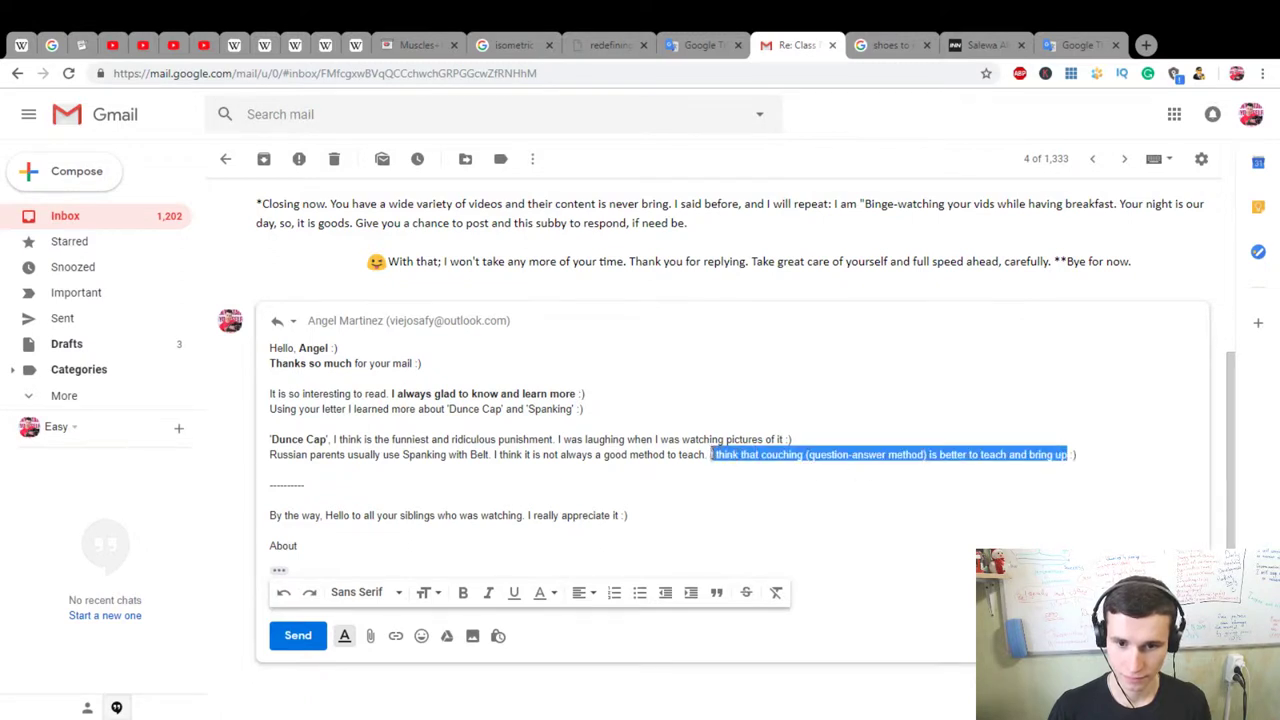
{"action": "key", "text": "ctrl+b"}
{"action": "left_click", "coordinate": [737, 528]}
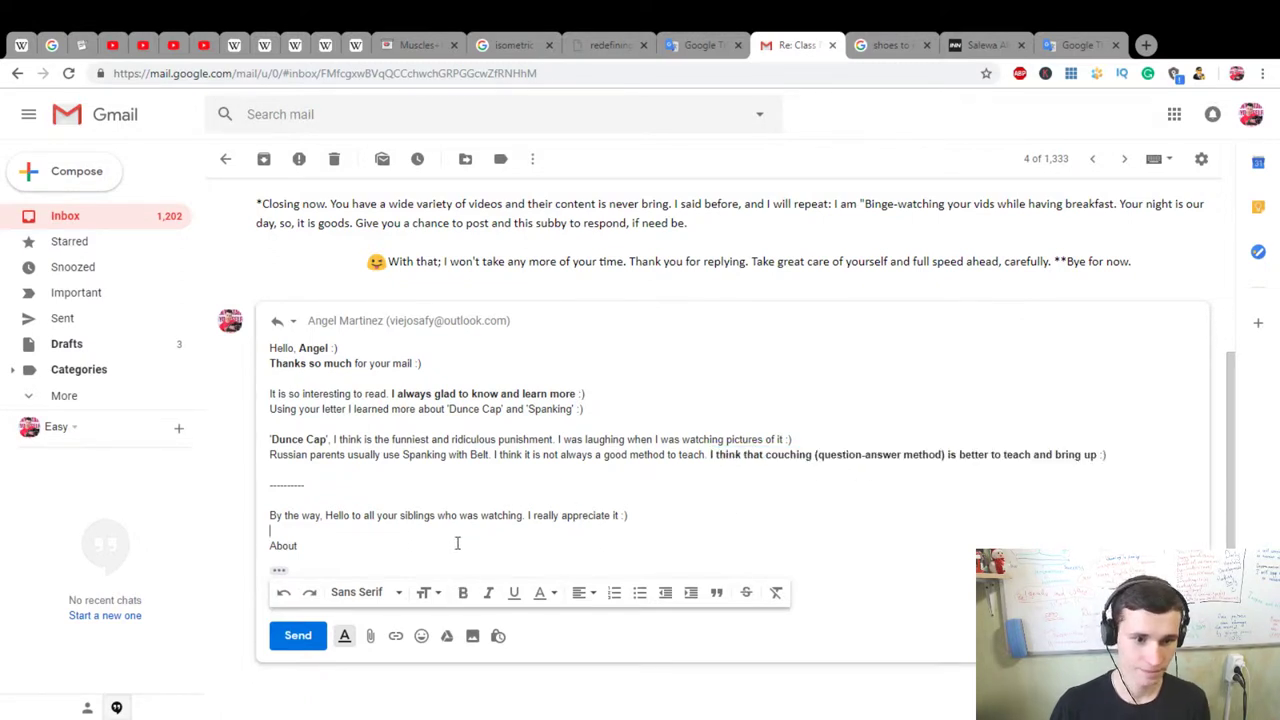
Step: Make "Hello to all your siblings who was watching. I really appreciate it :)" bold in the "By the way" paragraph
{"action": "double_click", "coordinate": [332, 515]}
{"action": "left_click_drag", "start_coordinate": [370, 517], "coordinate": [638, 515]}
{"action": "key", "text": "ctrl+b"}
{"action": "left_click", "coordinate": [472, 546]}
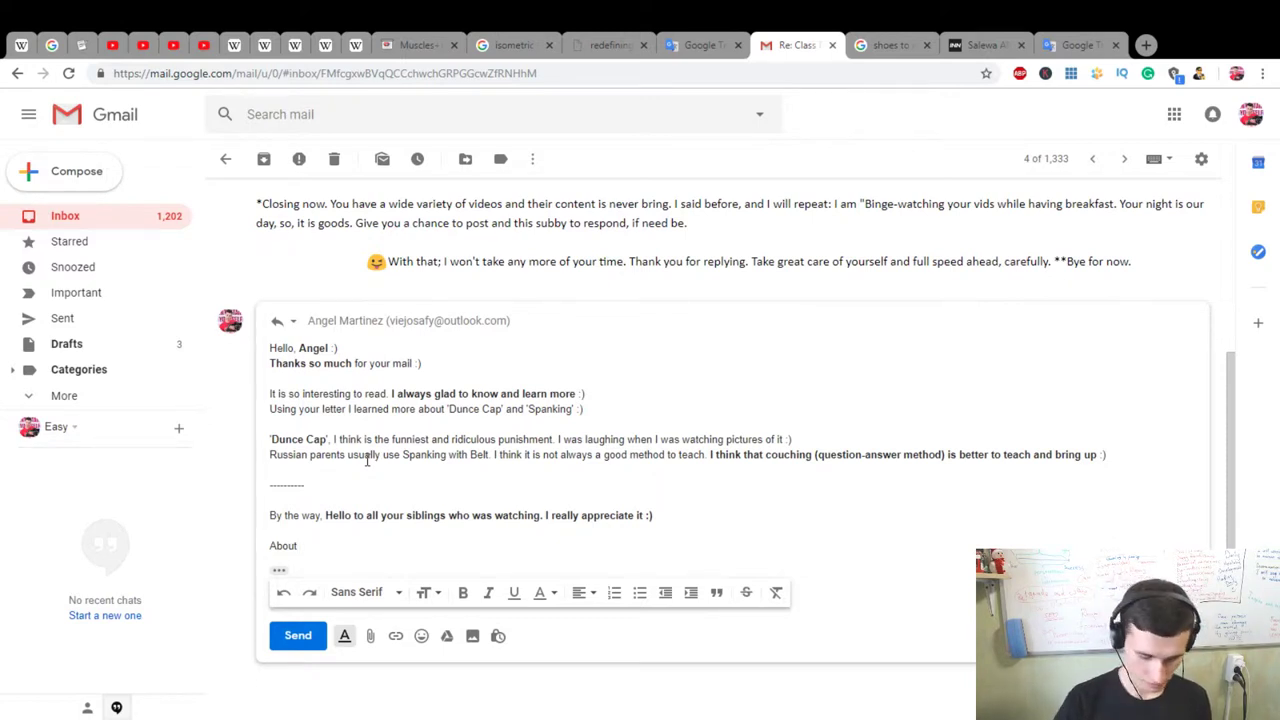
Step: Complete the heading as "About shoes:" and write below it "I don't remember full. But shoes from Belgium or Germany."
{"action": "type", "text": "shoes"}
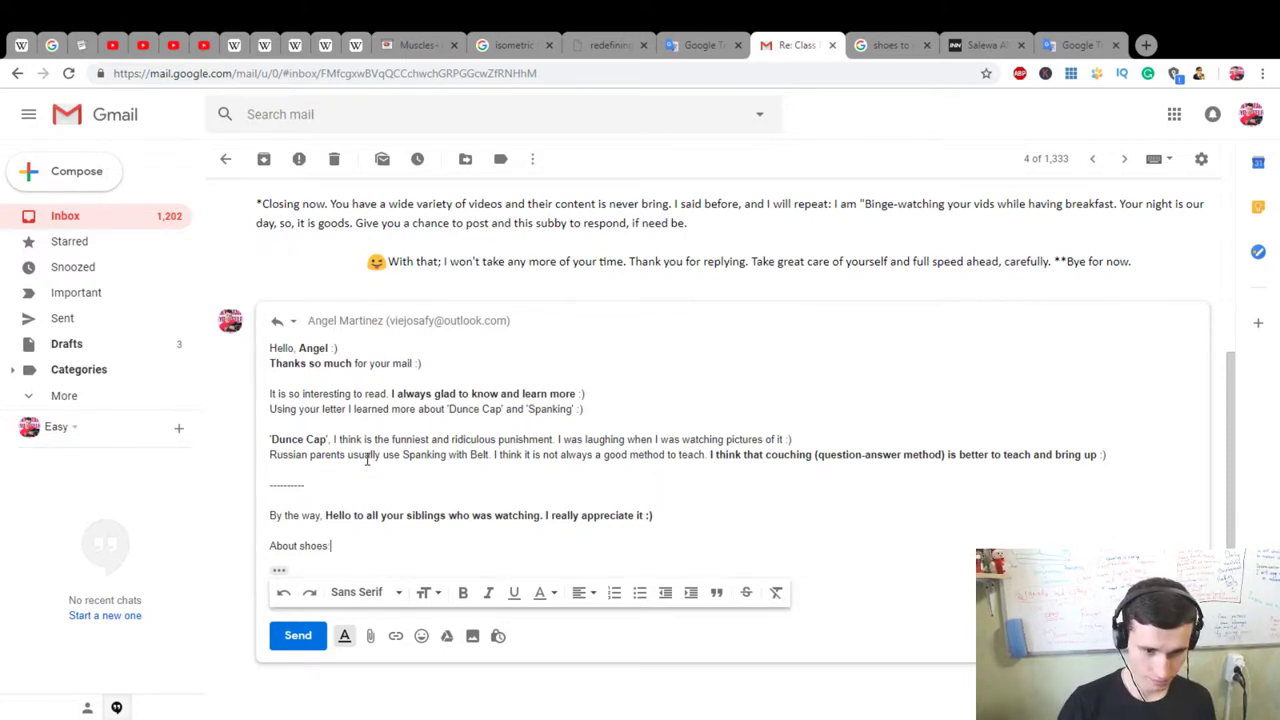
{"action": "type", "text": ":"}
{"action": "key", "text": "Return"}
{"action": "type", "text": "I don't remember fu"}
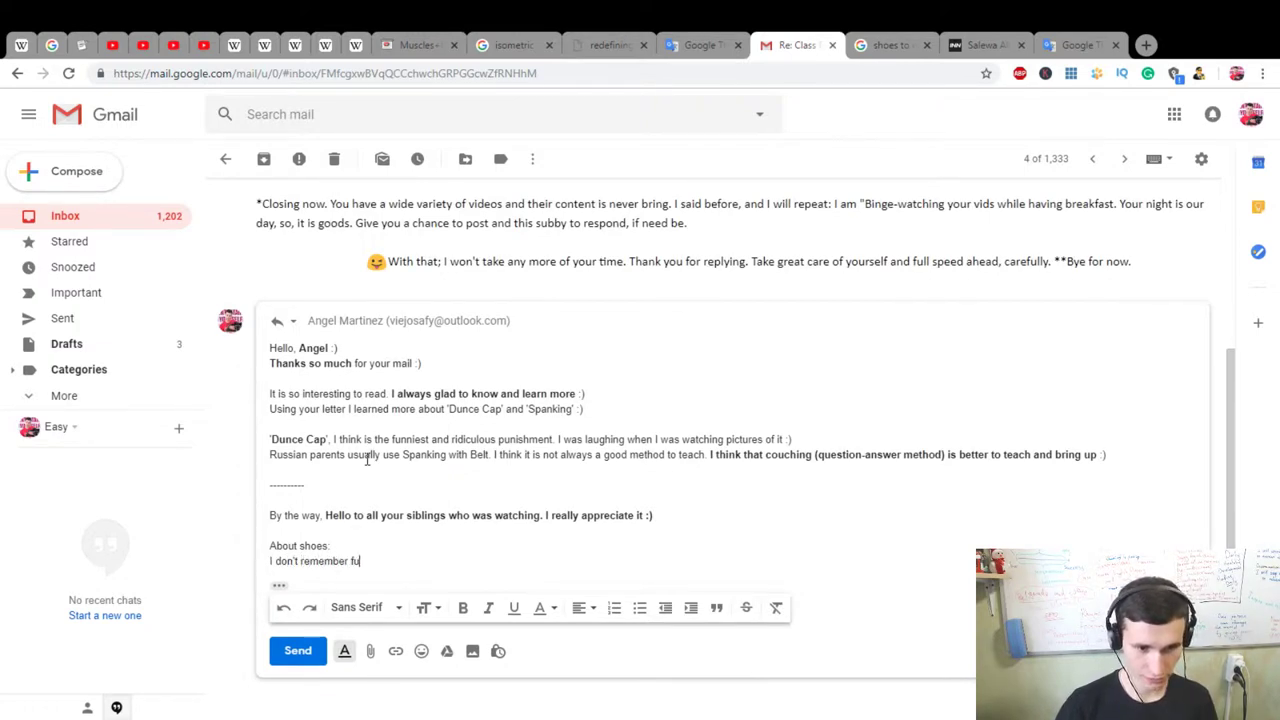
{"action": "type", "text": "ll. But "}
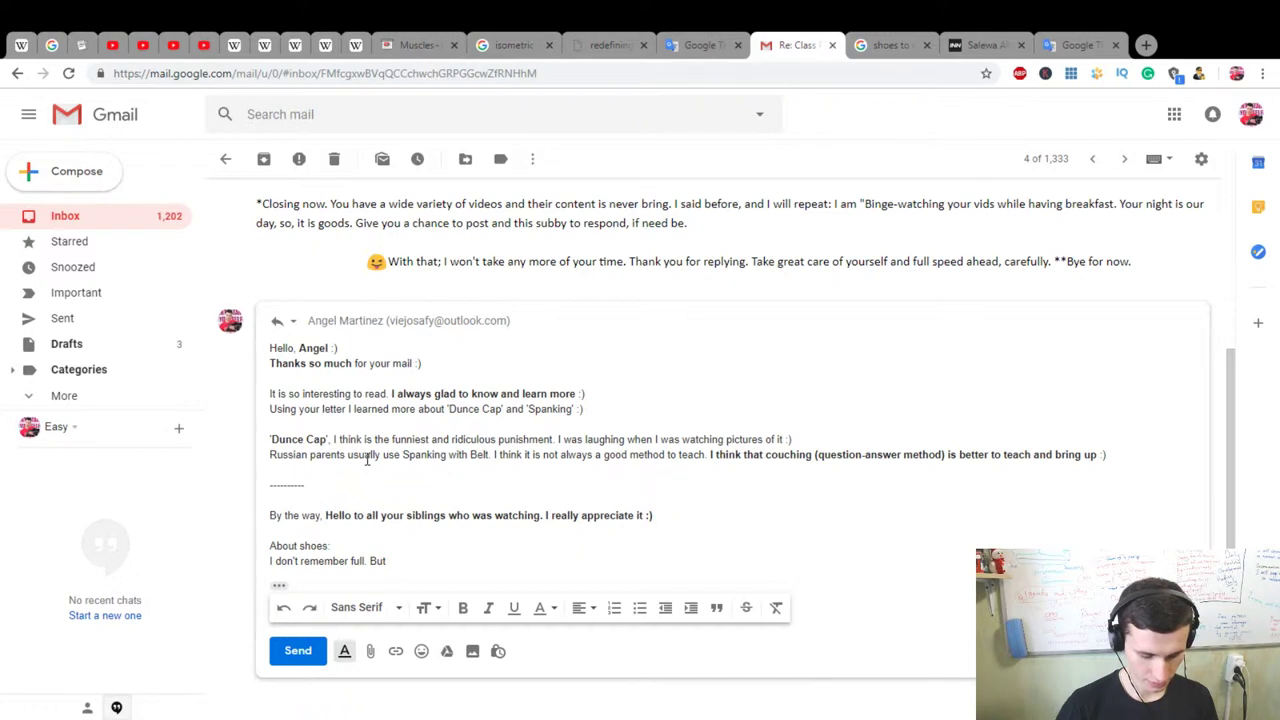
{"action": "type", "text": "shoes fro"}
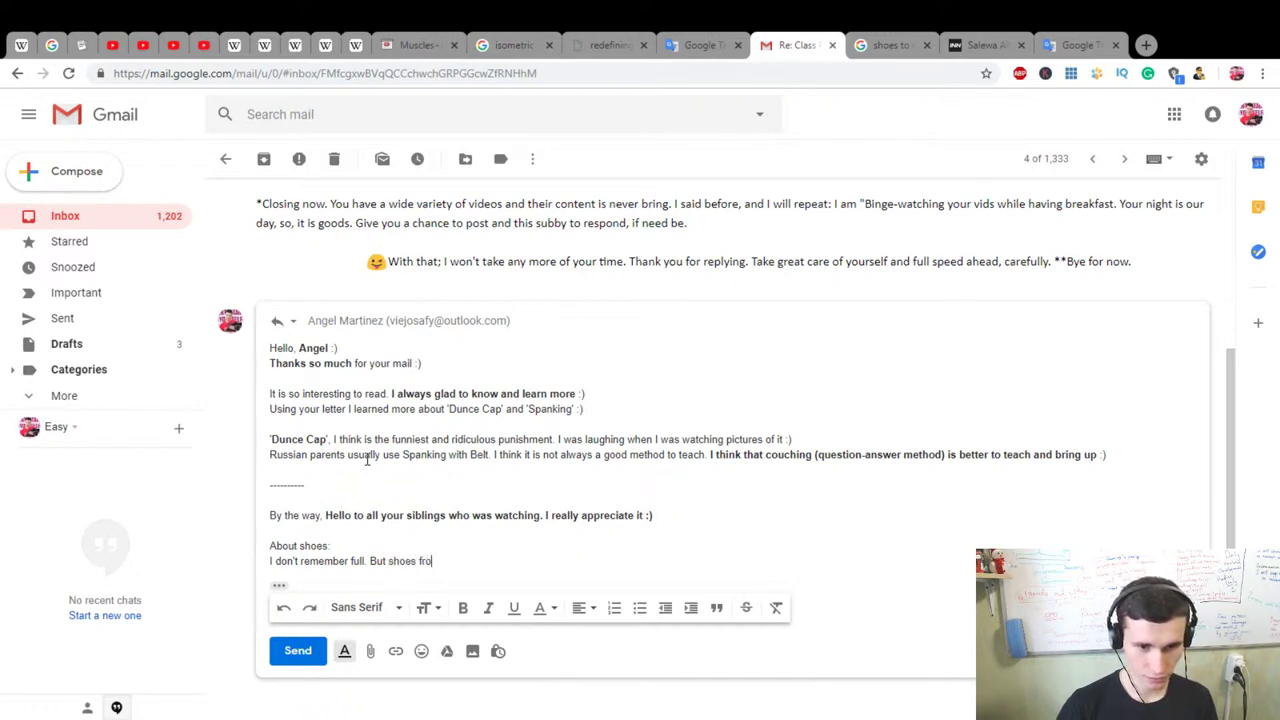
{"action": "type", "text": "m Belg"}
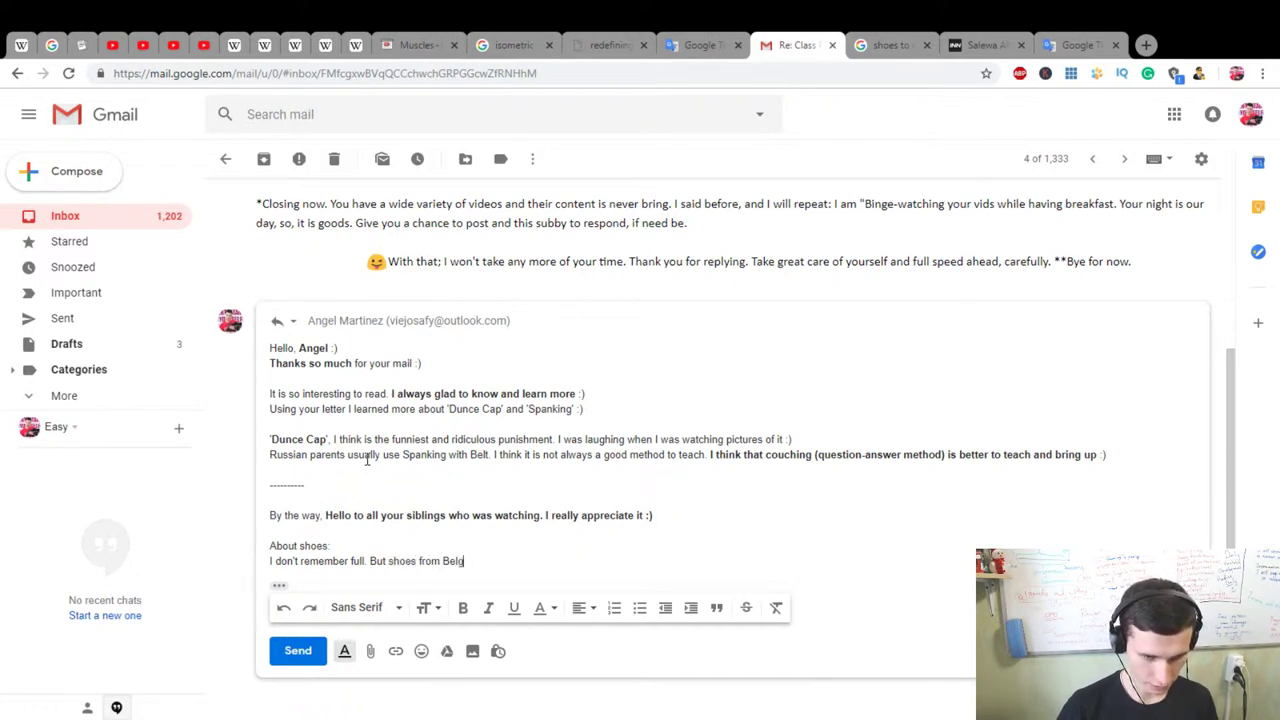
{"action": "type", "text": "ium or G"}
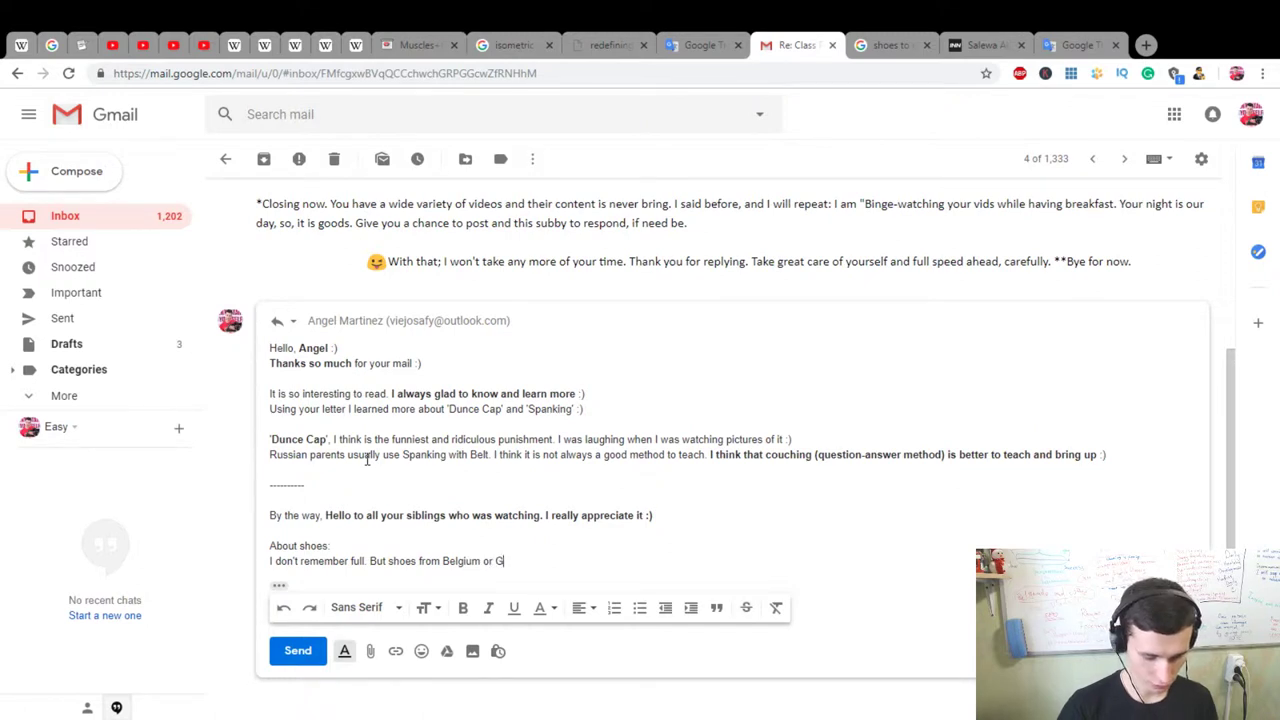
{"action": "type", "text": "ermany. "}
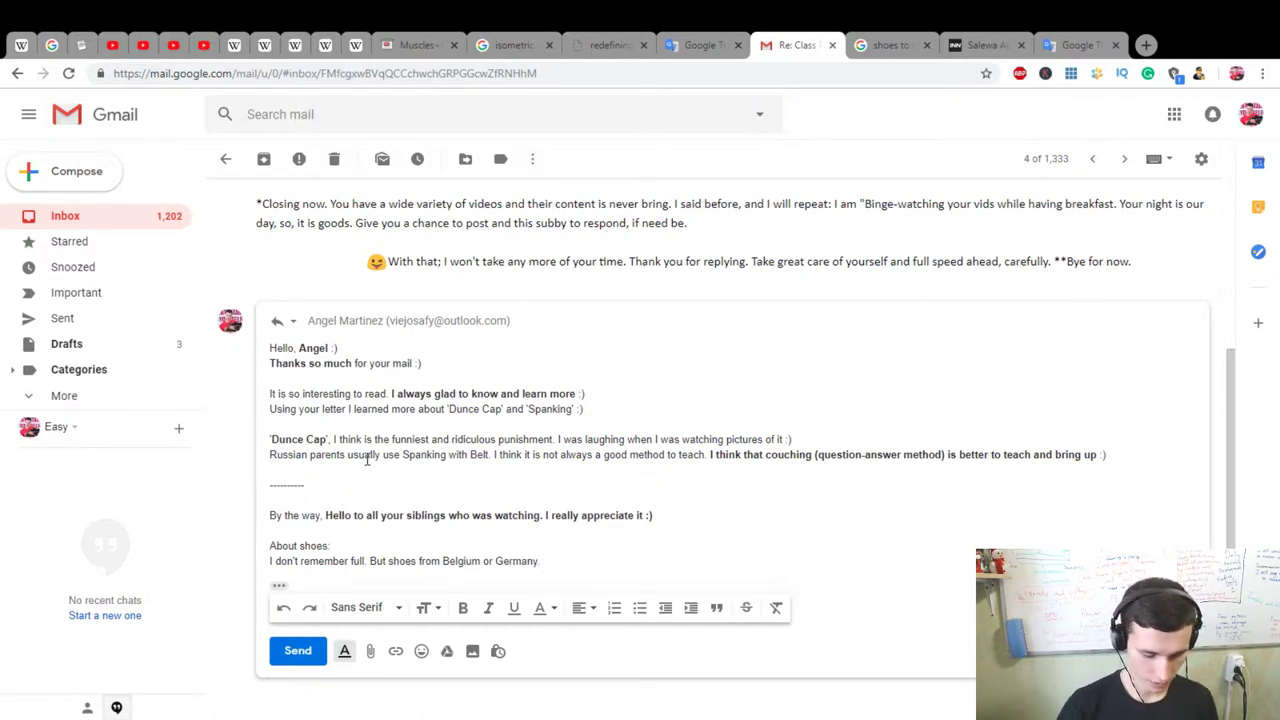
Step: Continue the shoes paragraph with "I bought it from special sport shop for climbers in"
{"action": "type", "text": "I bought it "}
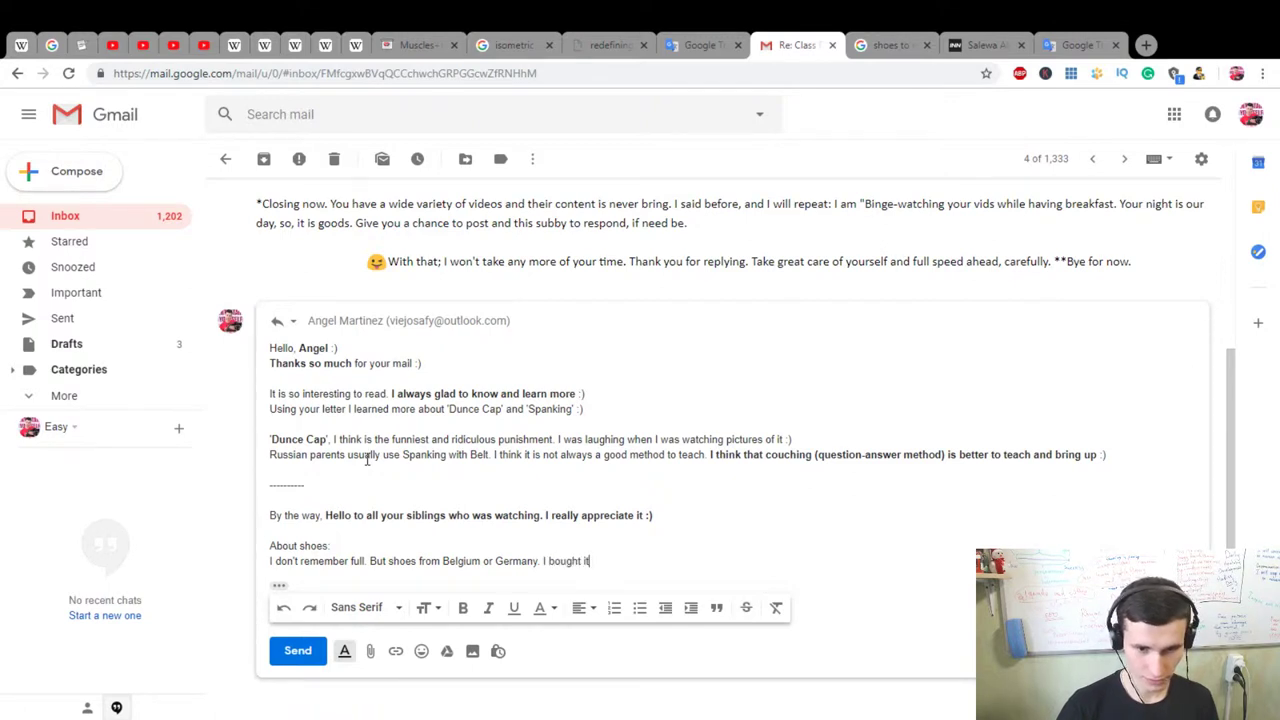
{"action": "type", "text": "w"}
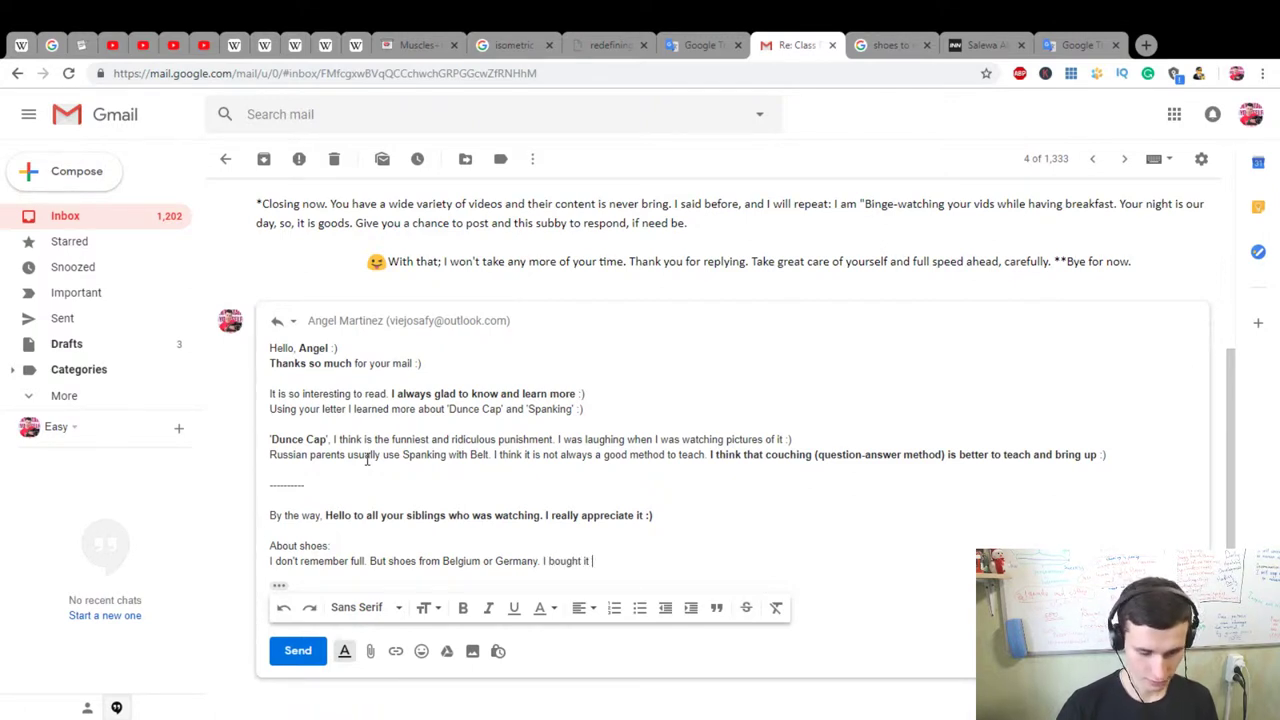
{"action": "type", "text": "insid"}
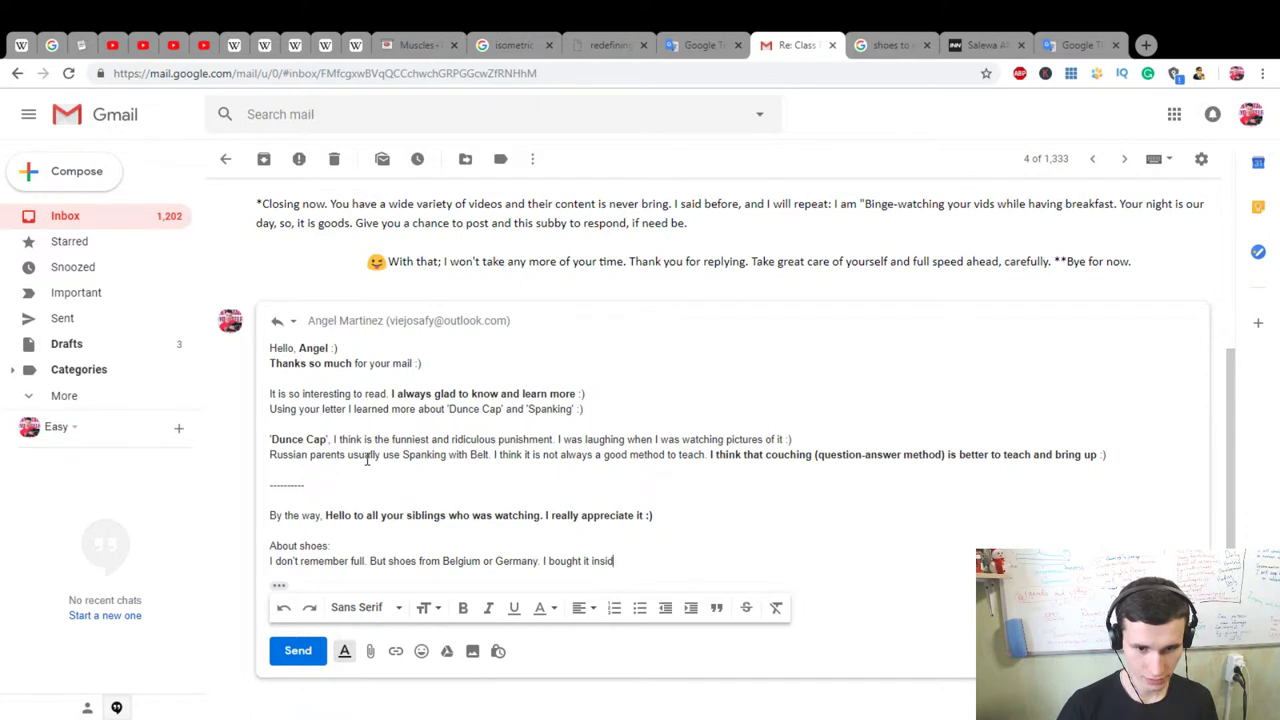
{"action": "key", "text": "BackSpace"}
{"action": "key", "text": "BackSpace"}
{"action": "key", "text": "BackSpace"}
{"action": "key", "text": "BackSpace"}
{"action": "key", "text": "BackSpace"}
{"action": "type", "text": "from "}
{"action": "type", "text": "special"}
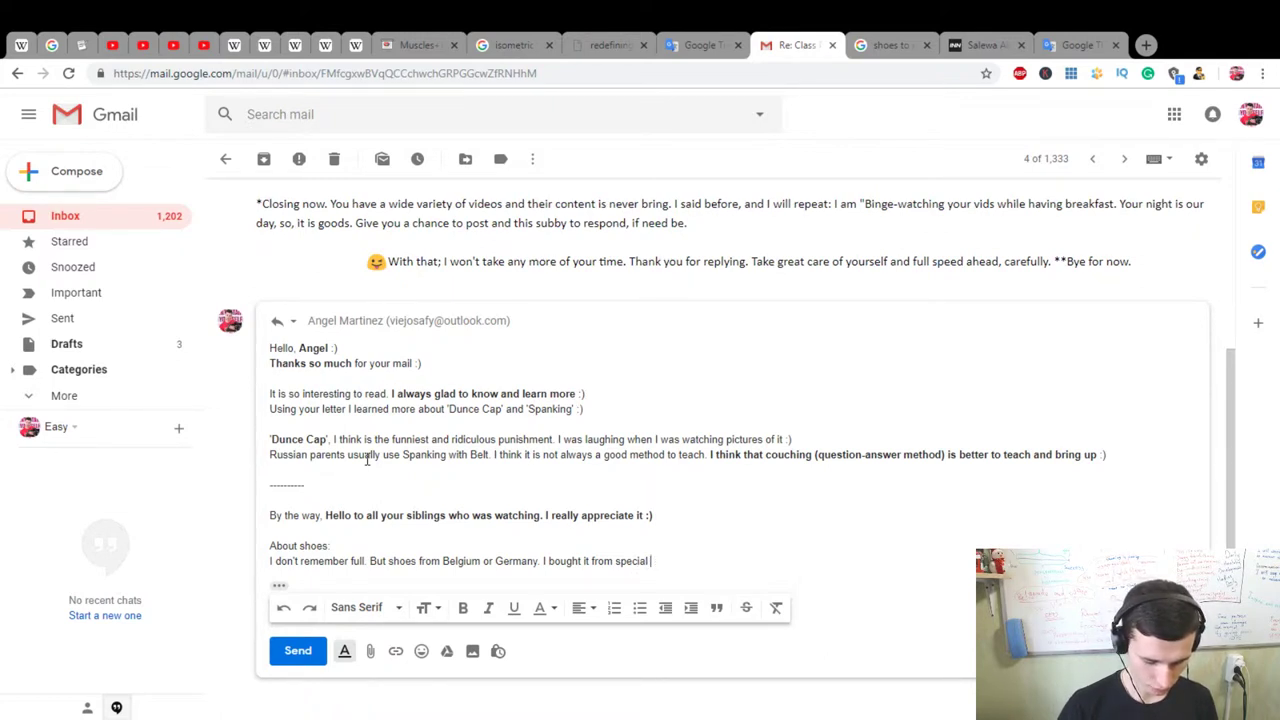
{"action": "type", "text": "l sport shop"}
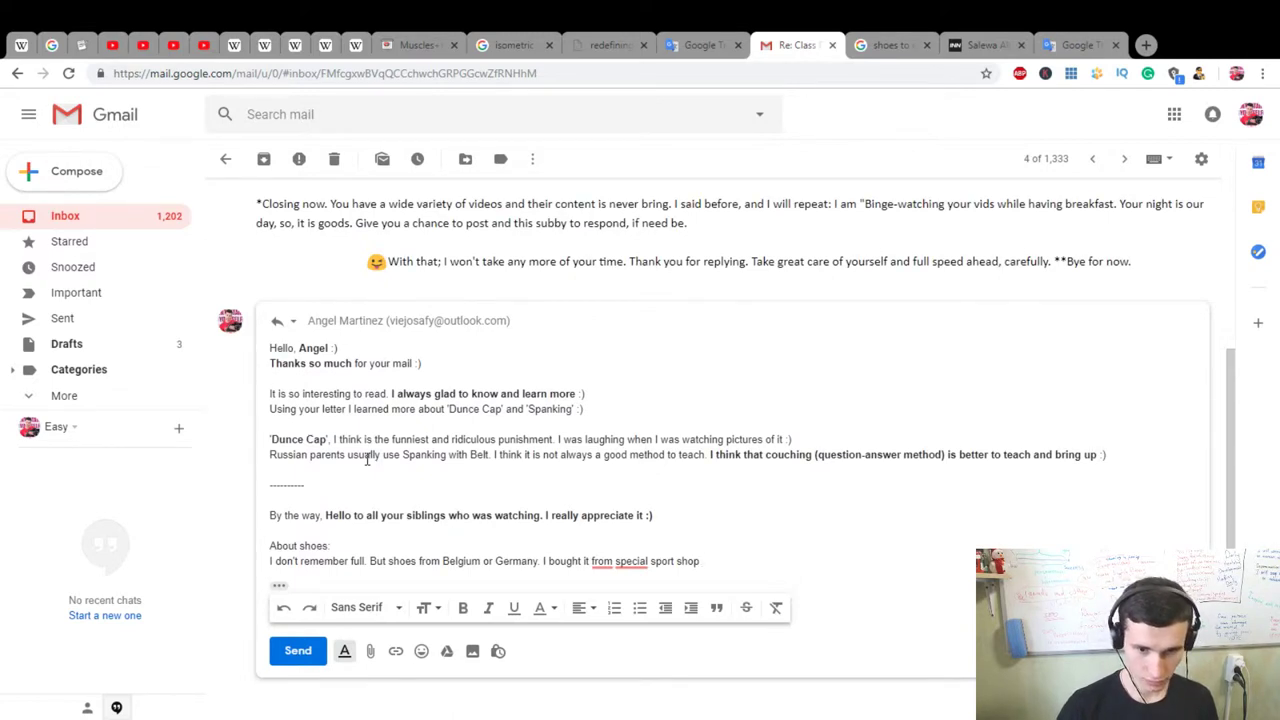
{"action": "type", "text": "for clim"}
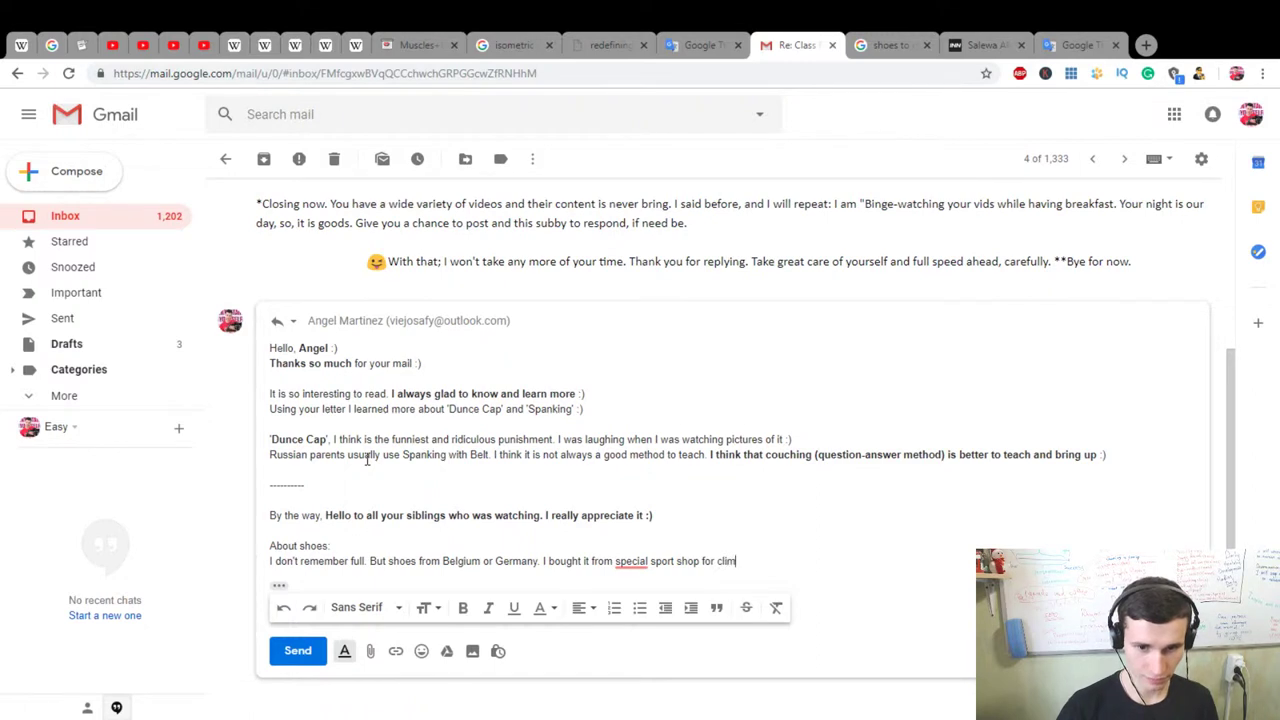
{"action": "type", "text": "bers in"}
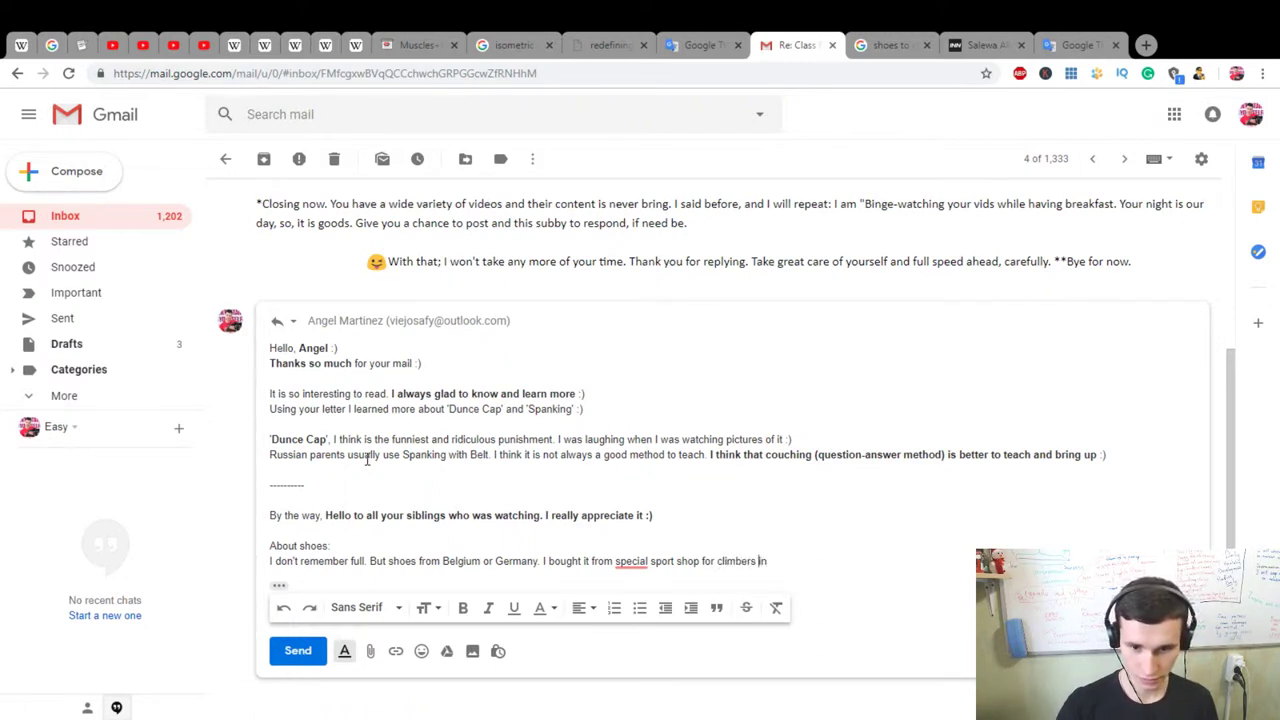
Step: Insert "mountain" before "climbers" and finish the sentence's wording with "Moscow"
{"action": "key", "text": "ctrl+Left"}
{"action": "key", "text": "ctrl+Left"}
{"action": "type", "text": "mountaing"}
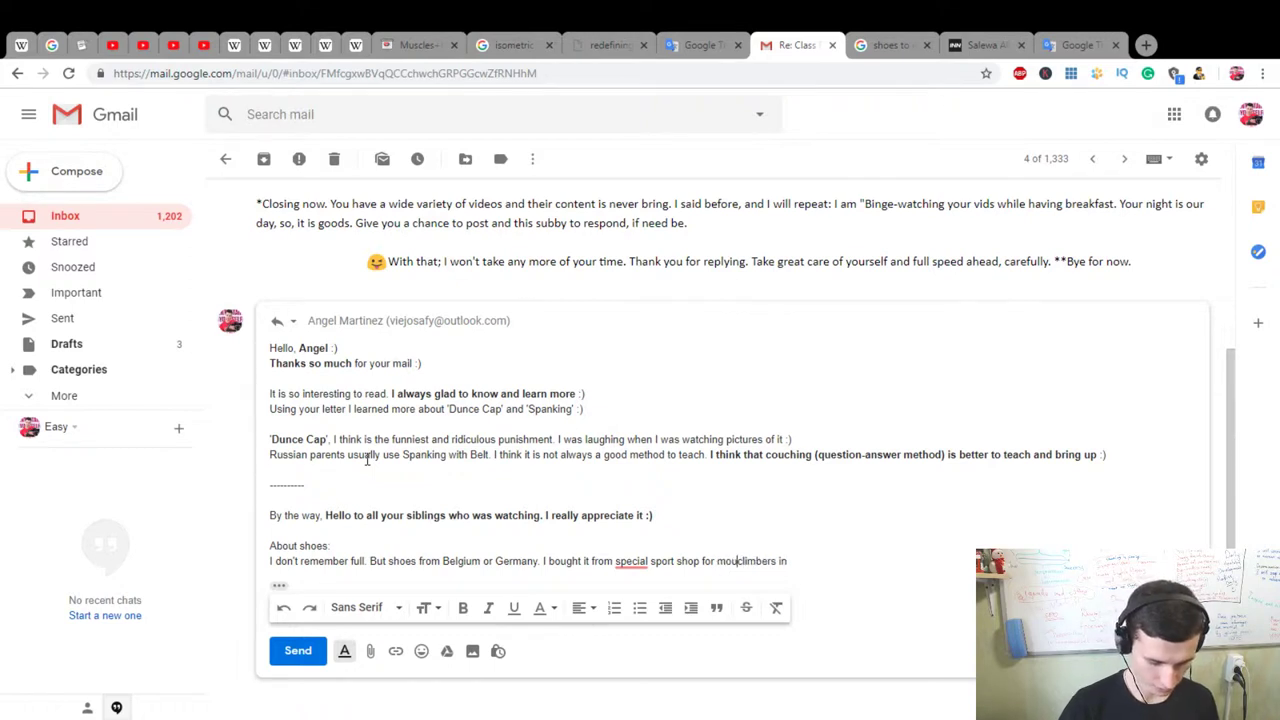
{"action": "key", "text": "BackSpace"}
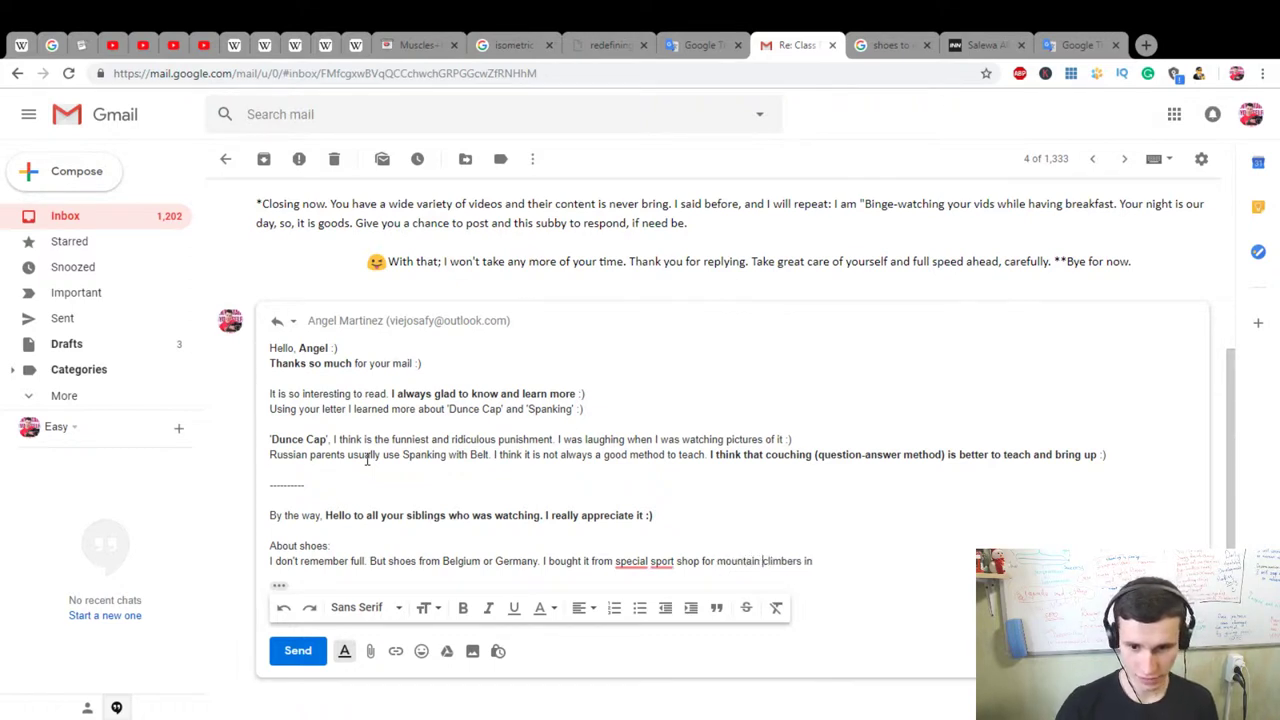
{"action": "key", "text": "End"}
{"action": "type", "text": "Moscow"}
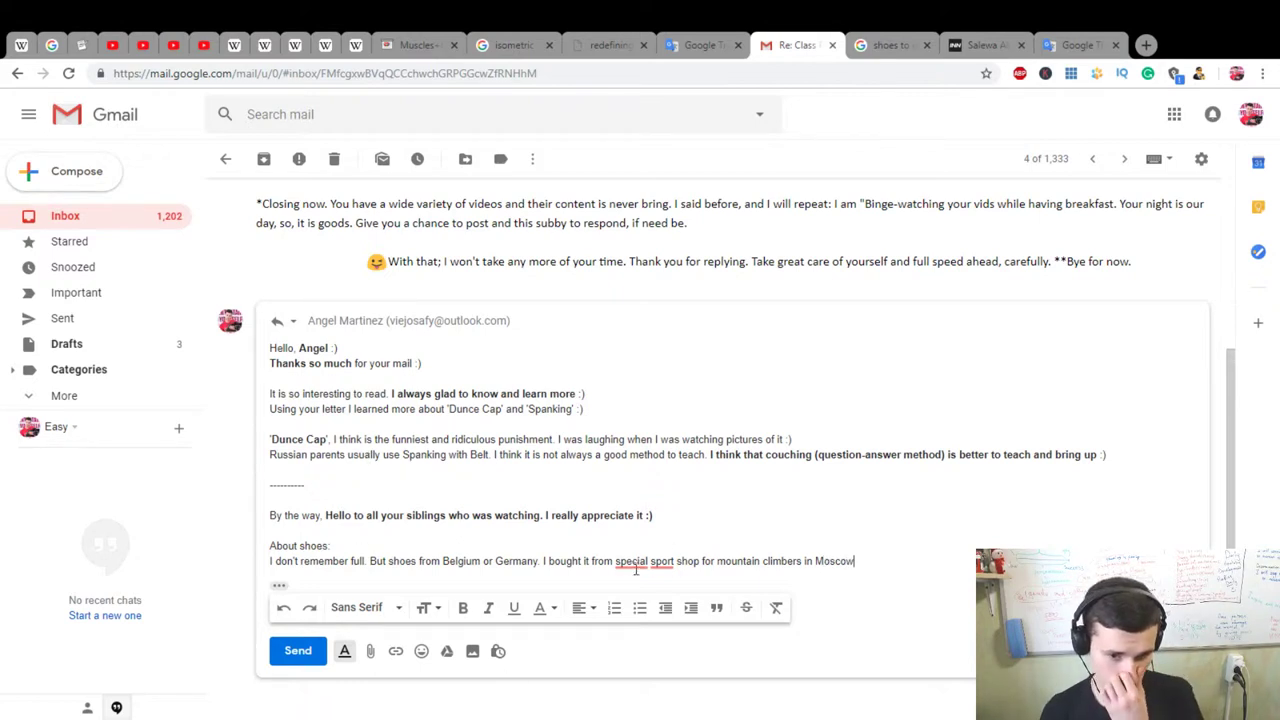
Step: Accept the grammar corrections in the shoes sentence: "a special", "sports", and "for" in place of "from"
{"action": "mouse_move", "coordinate": [632, 563]}
{"action": "left_click", "coordinate": [648, 600]}
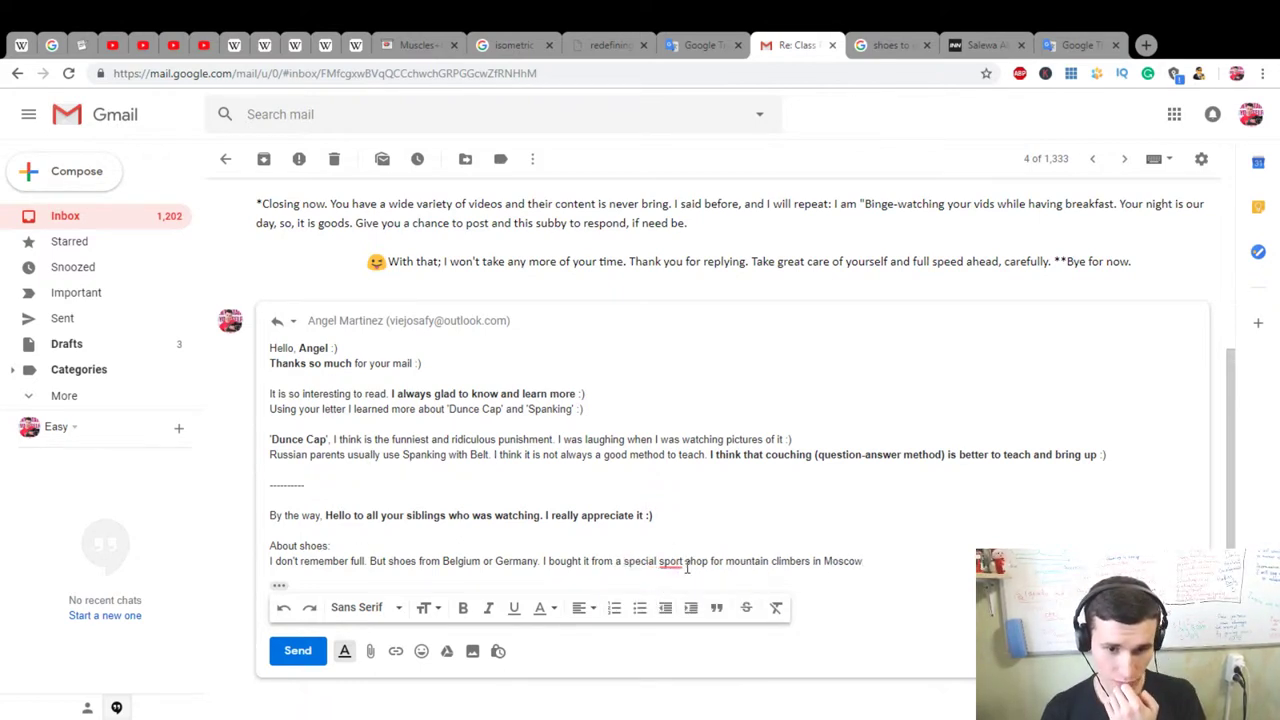
{"action": "mouse_move", "coordinate": [673, 566]}
{"action": "left_click", "coordinate": [690, 609]}
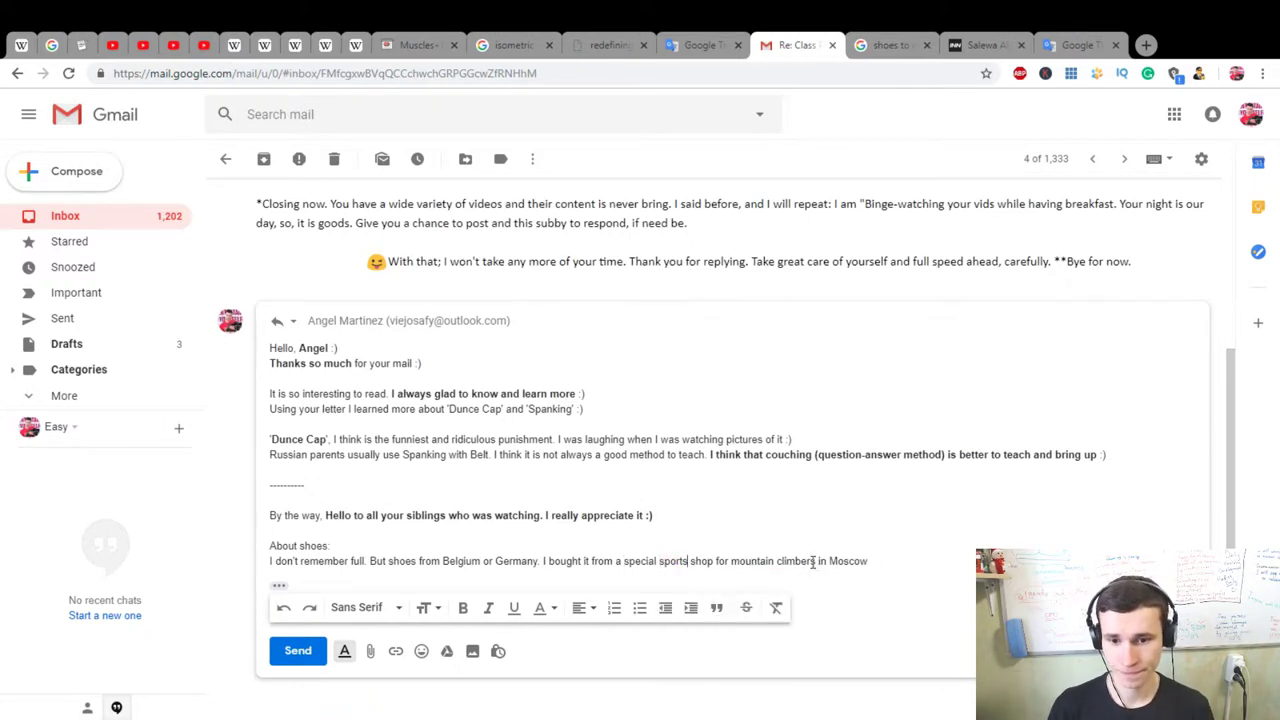
{"action": "scroll", "coordinate": [870, 562], "scroll_direction": "down", "scroll_amount": 1}
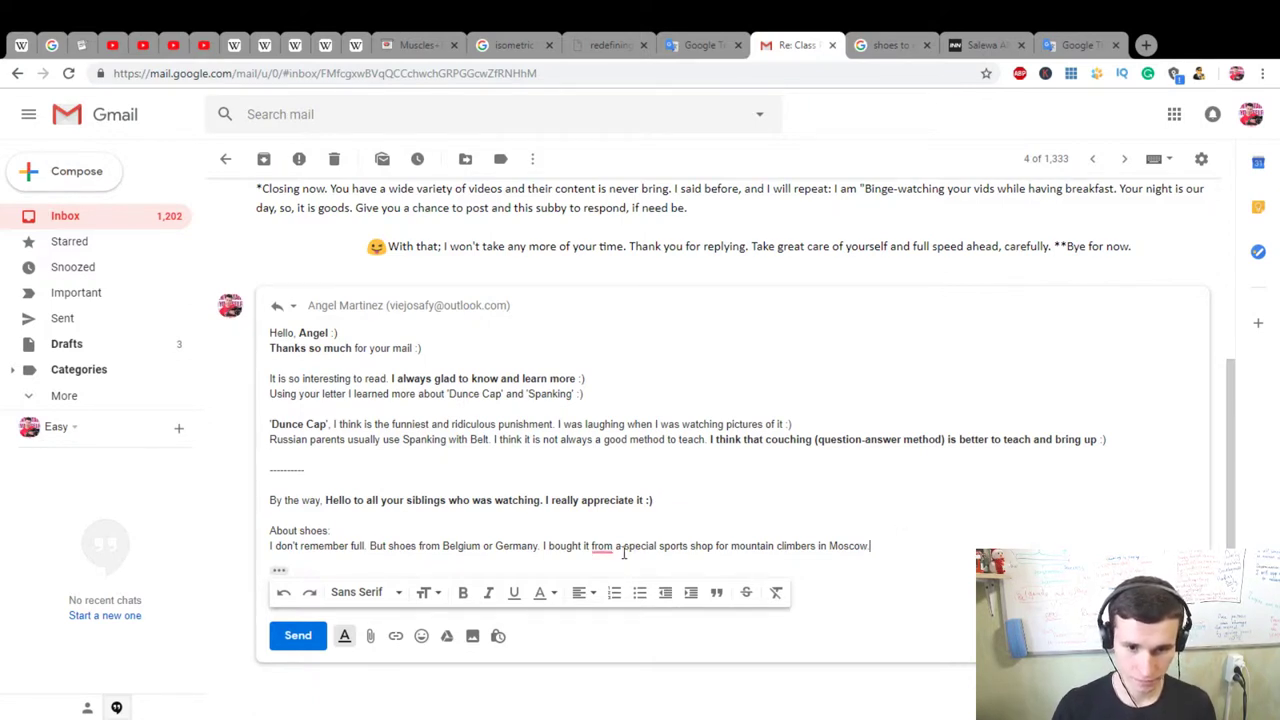
{"action": "mouse_move", "coordinate": [600, 546]}
{"action": "left_click", "coordinate": [620, 590]}
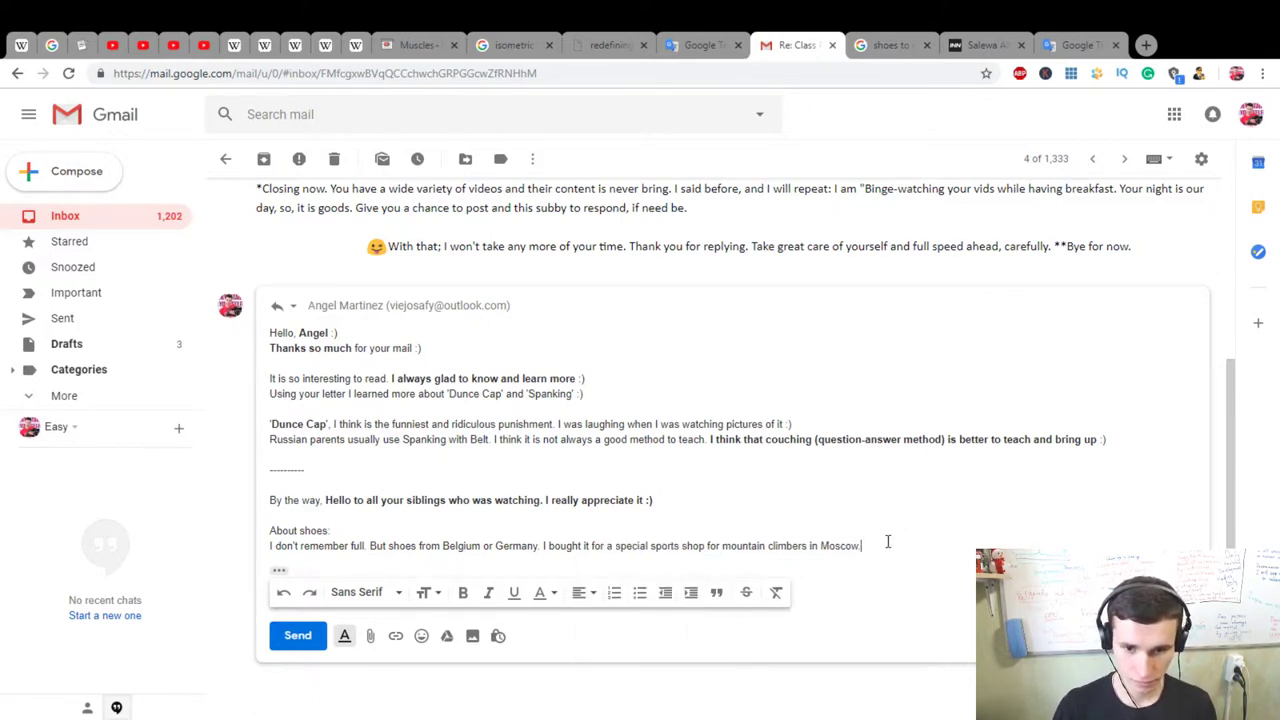
Step: Add the sentence "I genuinely believe that shoes with excellent quality" after the Moscow sentence
{"action": "type", "text": "th"}
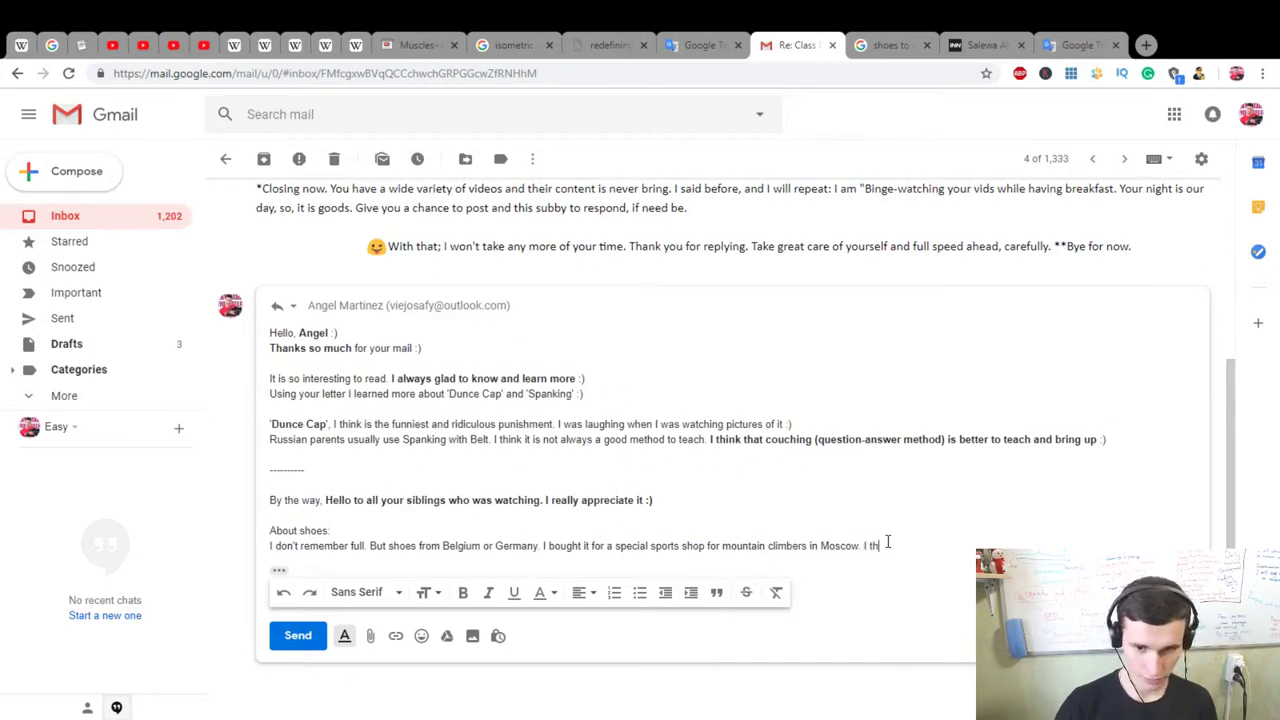
{"action": "key", "text": "BackSpace"}
{"action": "key", "text": "BackSpace"}
{"action": "type", "text": "genuinely believe that shoes with"}
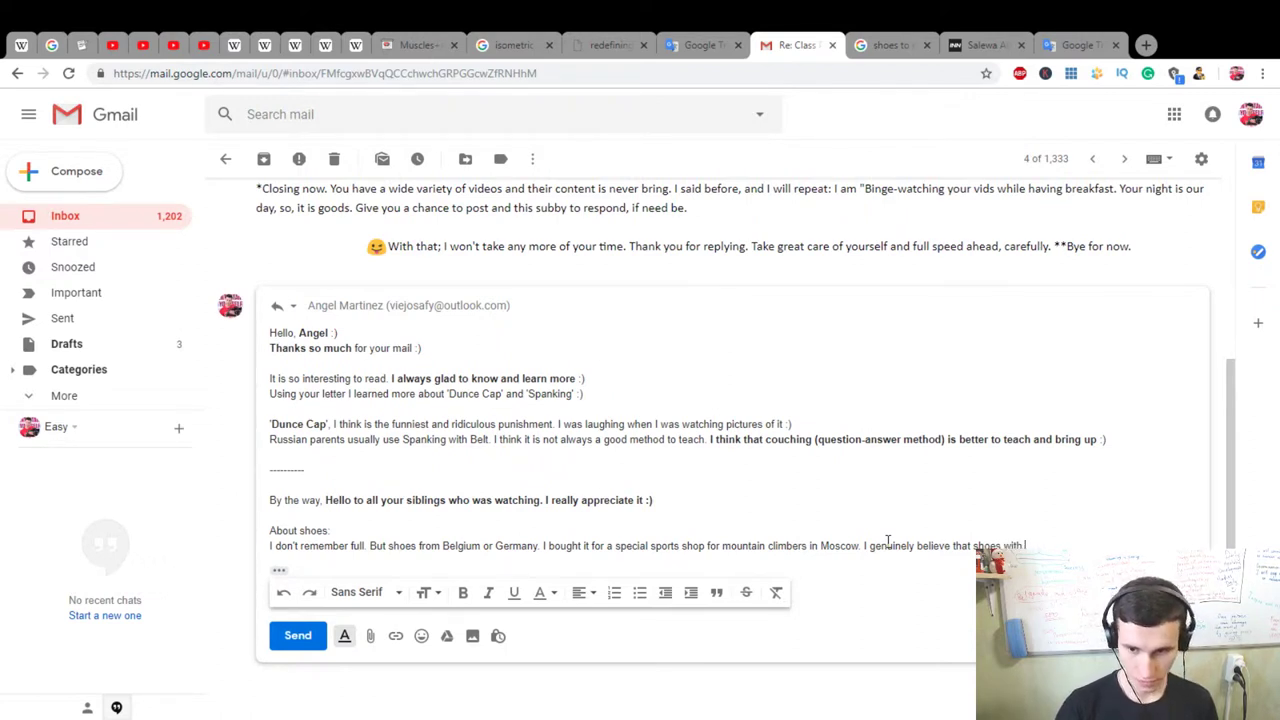
{"action": "type", "text": " excellent quality"}
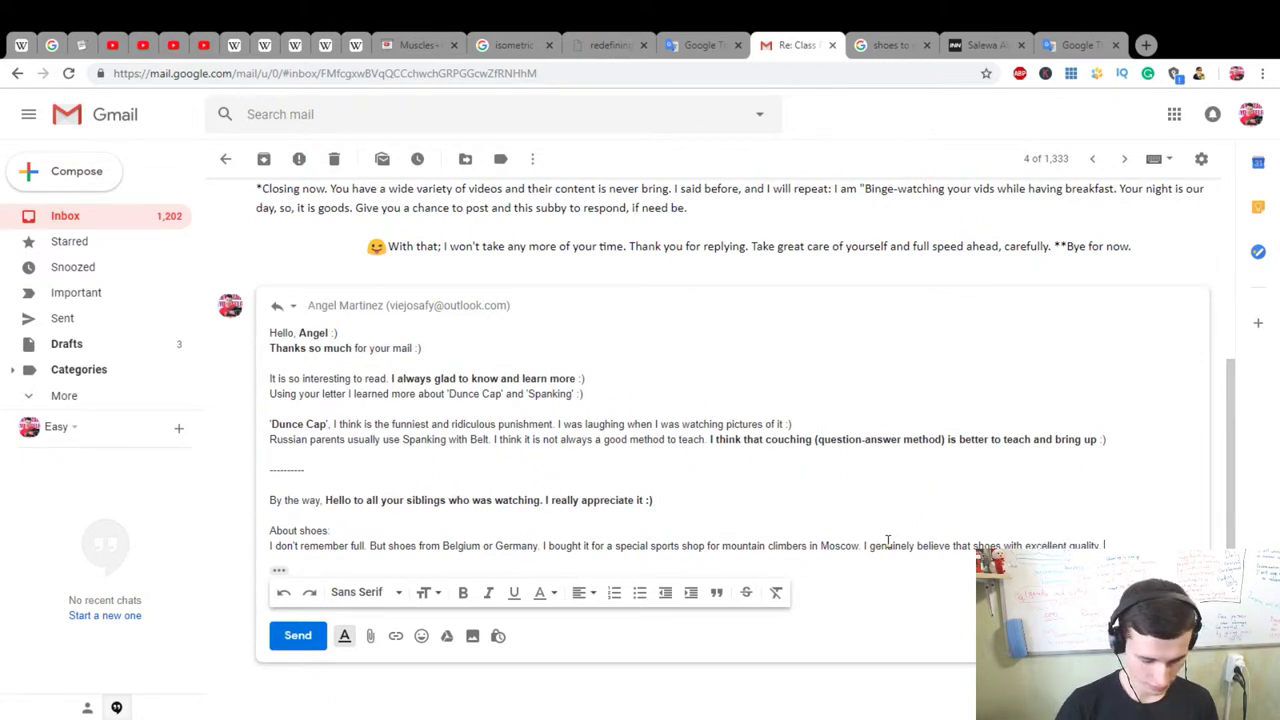
Step: Continue the shoes paragraph with "But it so expensive to me. It was almost 120 dollars."
{"action": "type", "text": ". But the"}
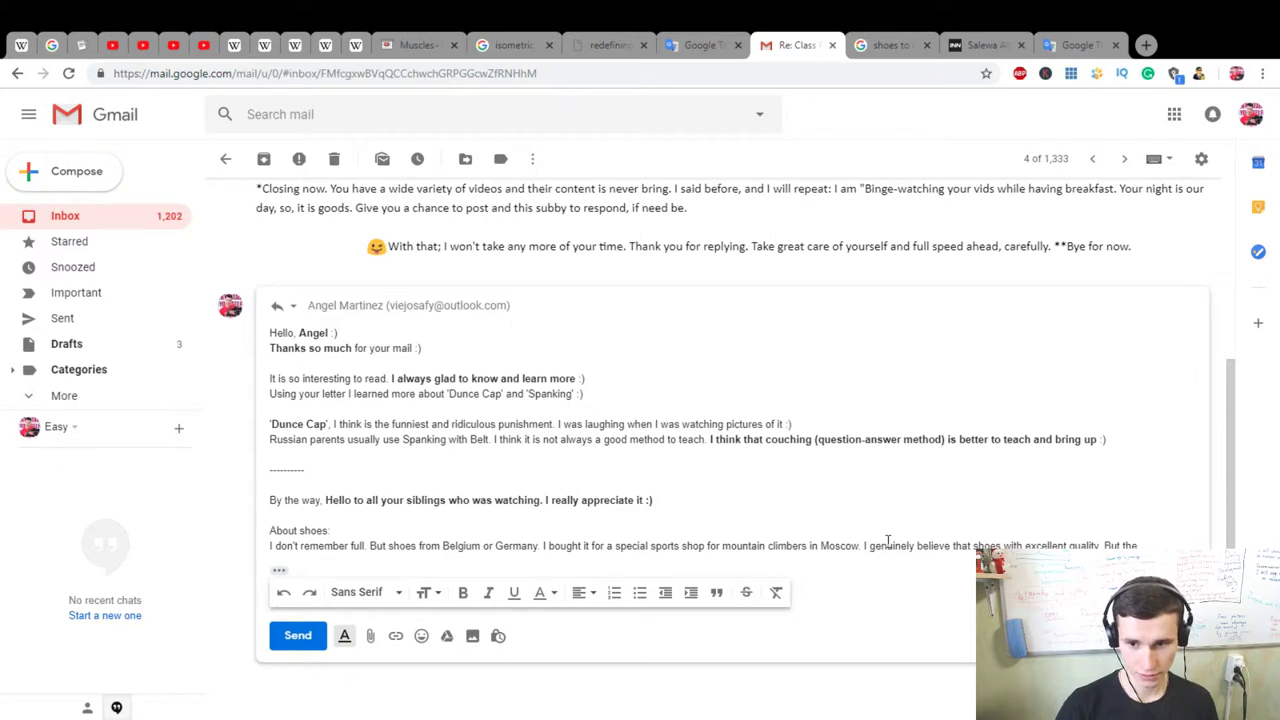
{"action": "type", "text": " I"}
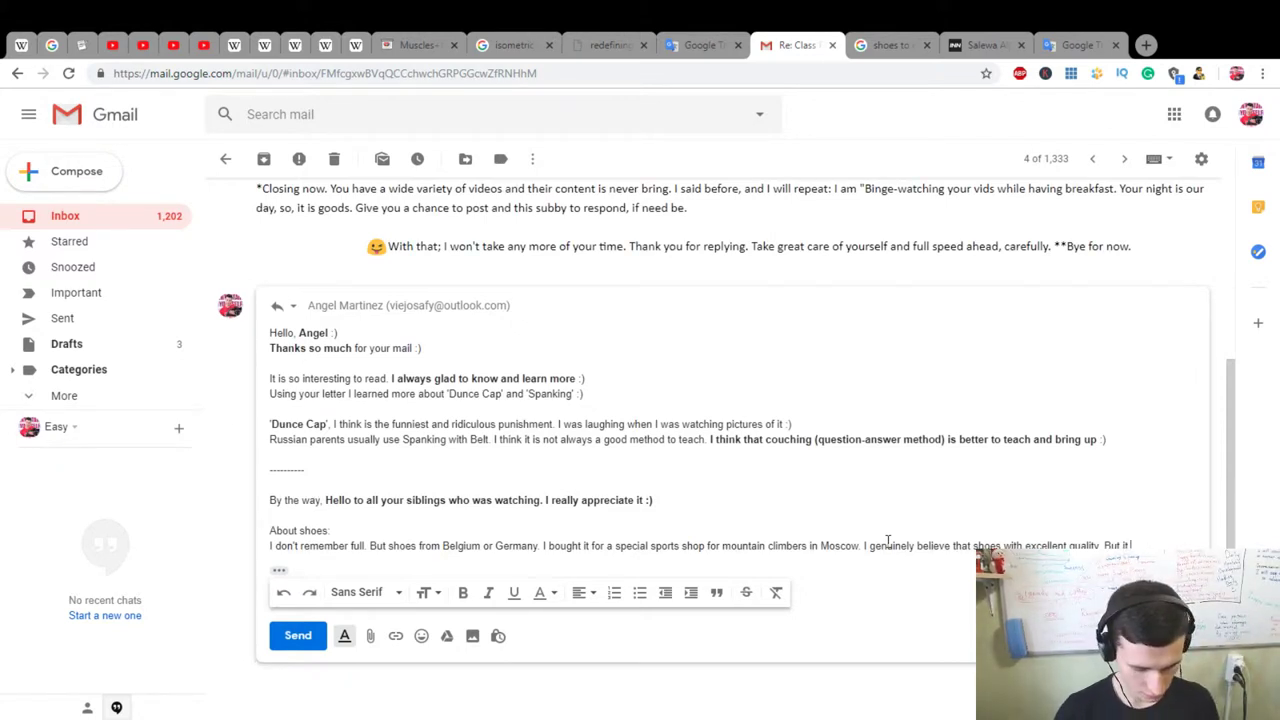
{"action": "type", "text": " so e"}
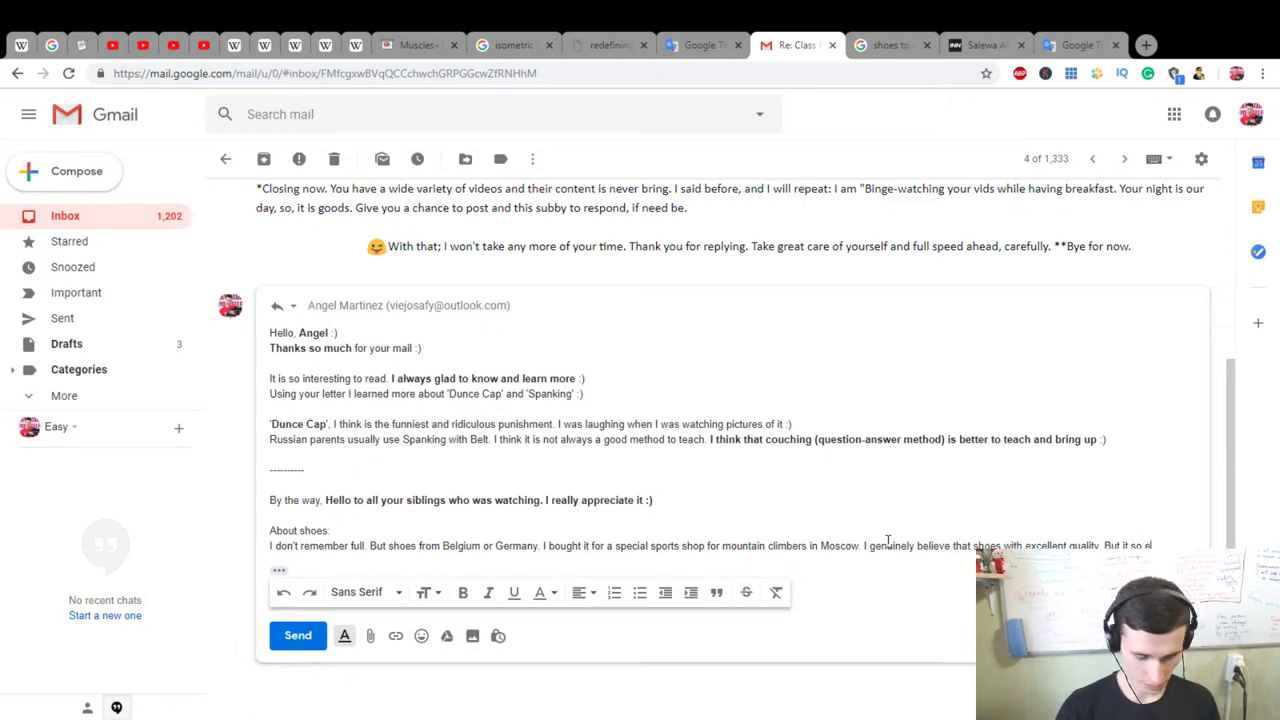
{"action": "type", "text": "xpensive"}
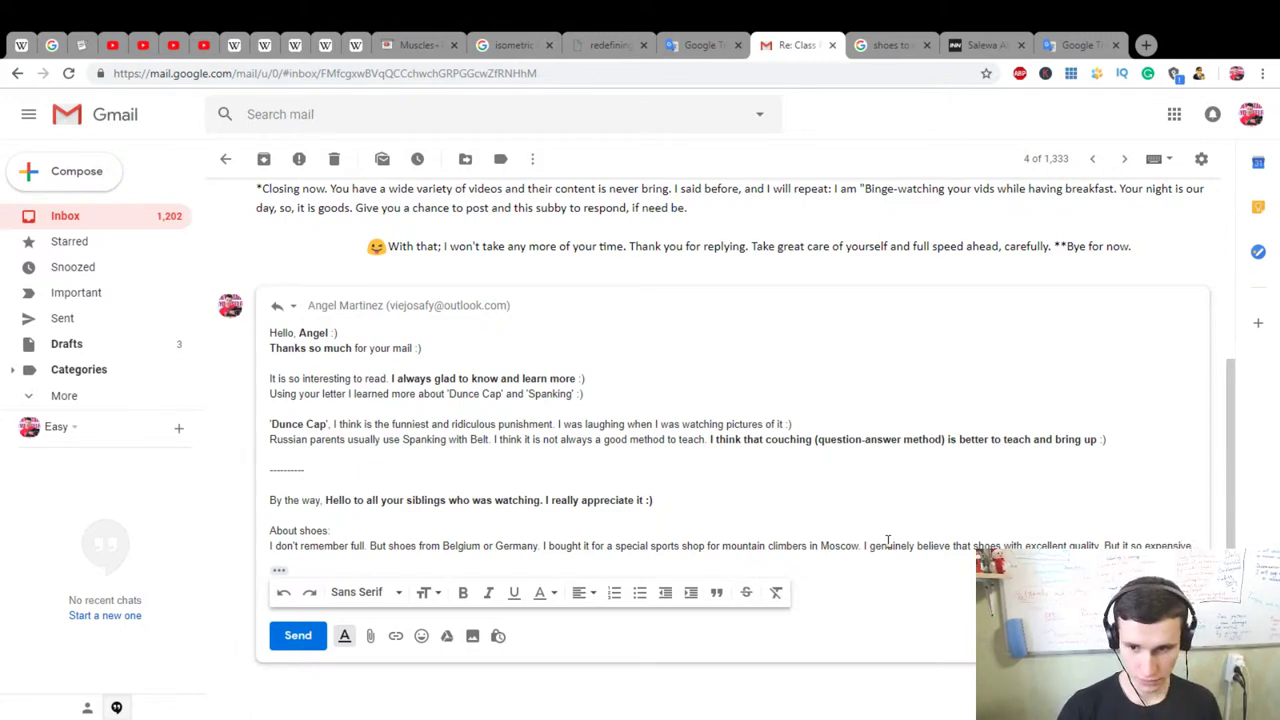
{"action": "type", "text": " to me. It was alm"}
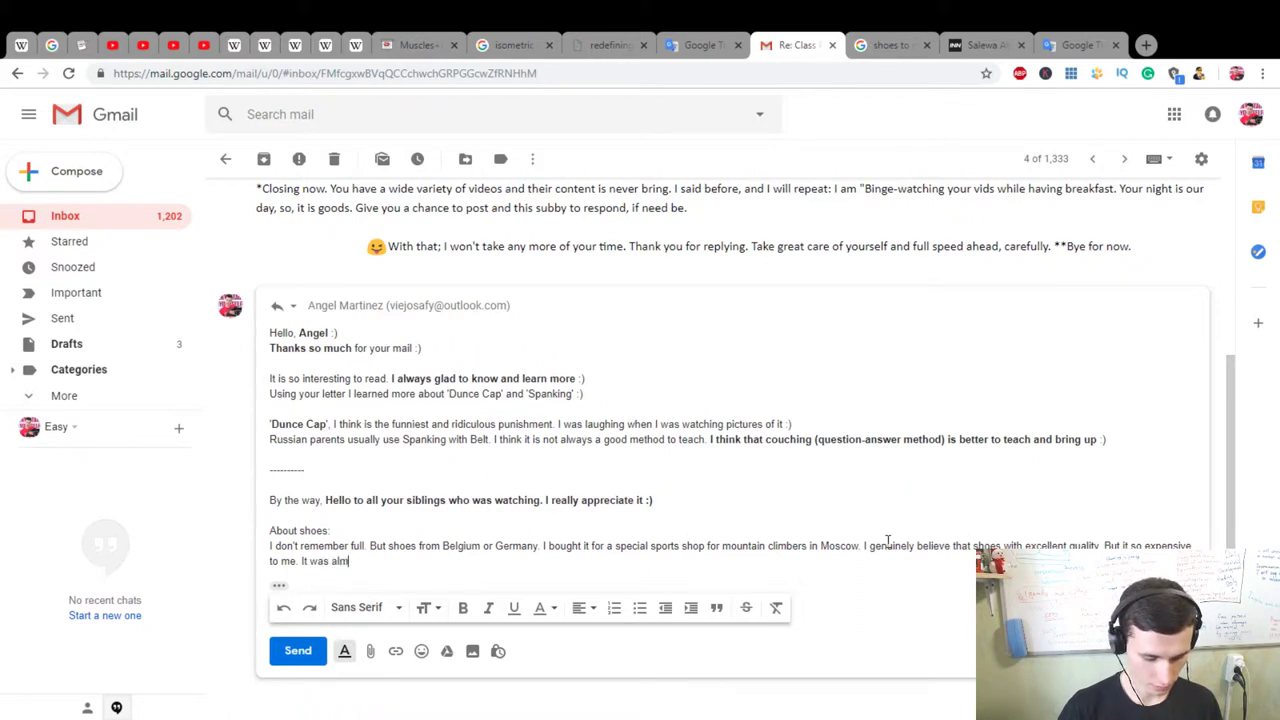
{"action": "type", "text": "ost 120 dollars."}
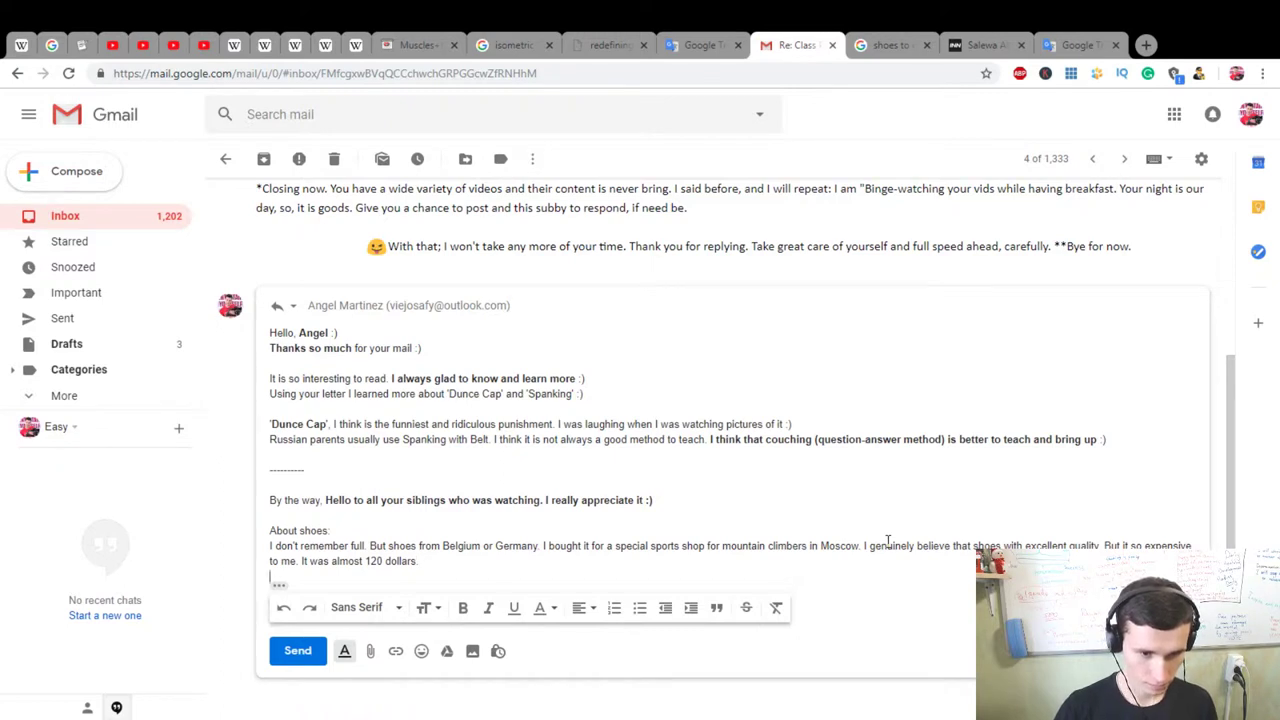
Step: Start a new line below the shoes paragraph reading "About average price for cheep shoes"
{"action": "key", "text": "Return"}
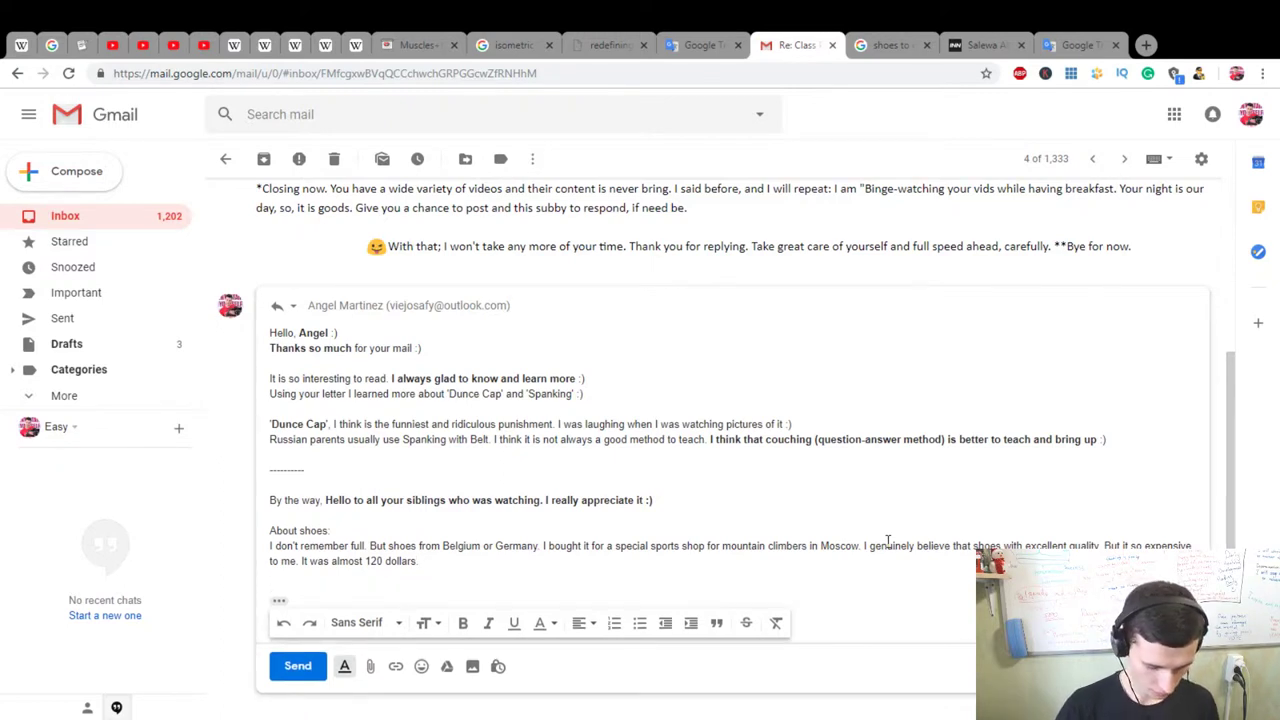
{"action": "type", "text": "About "}
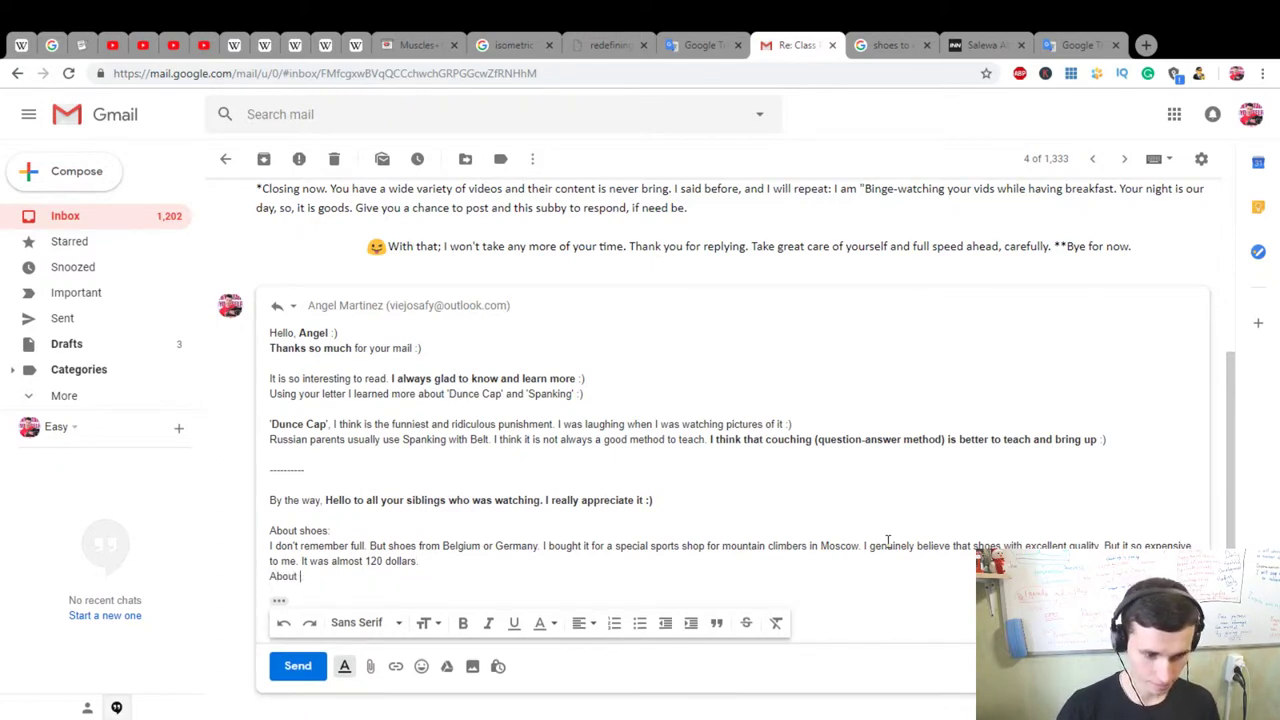
{"action": "type", "text": "avera"}
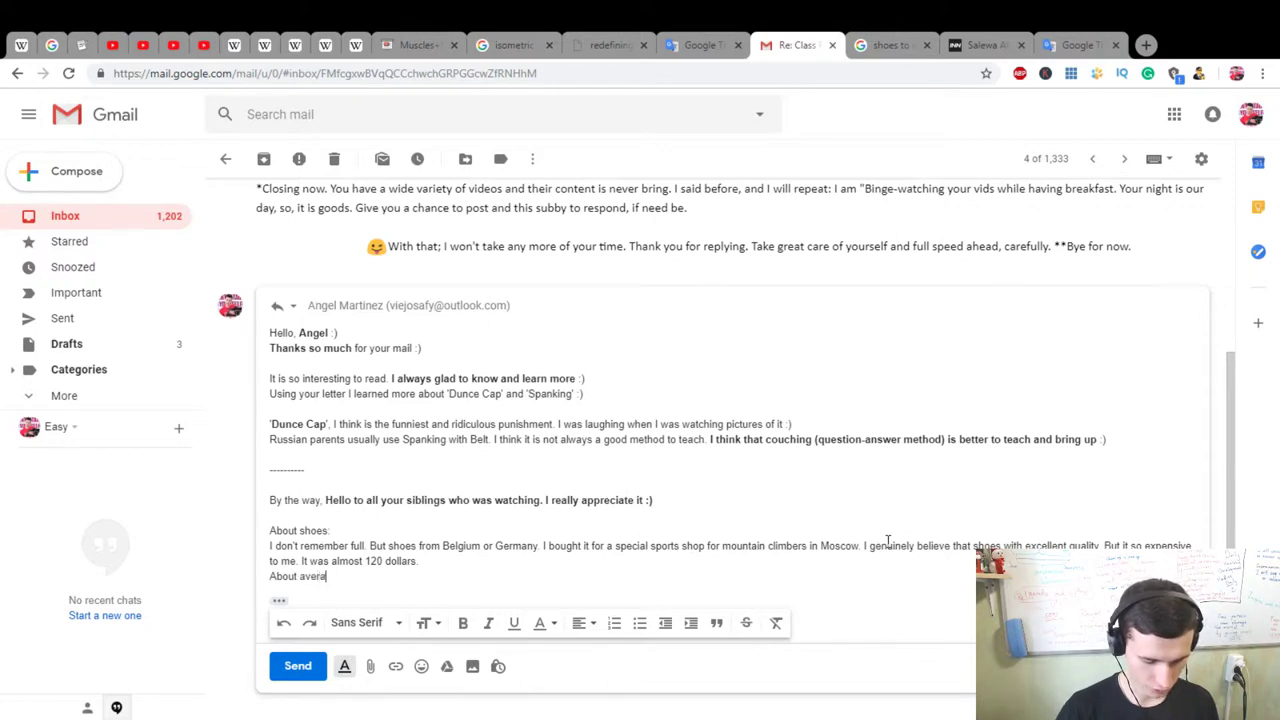
{"action": "type", "text": "ge price "}
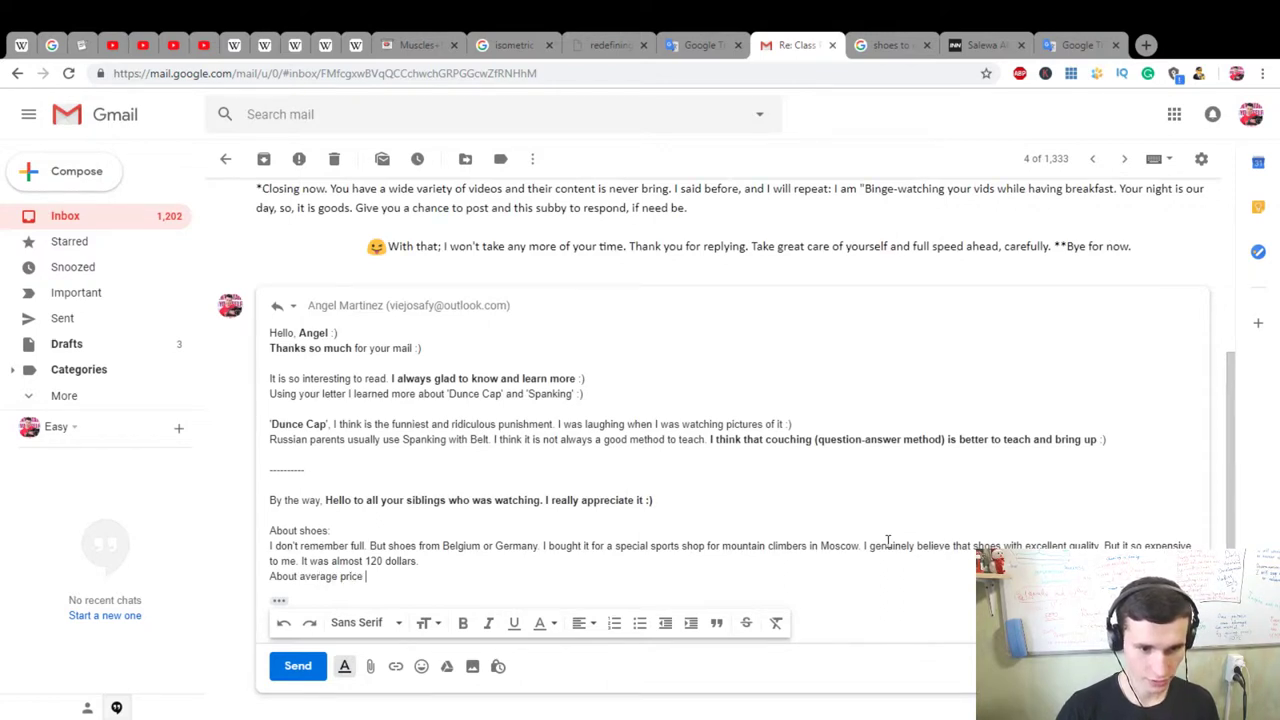
{"action": "type", "text": "for shoes"}
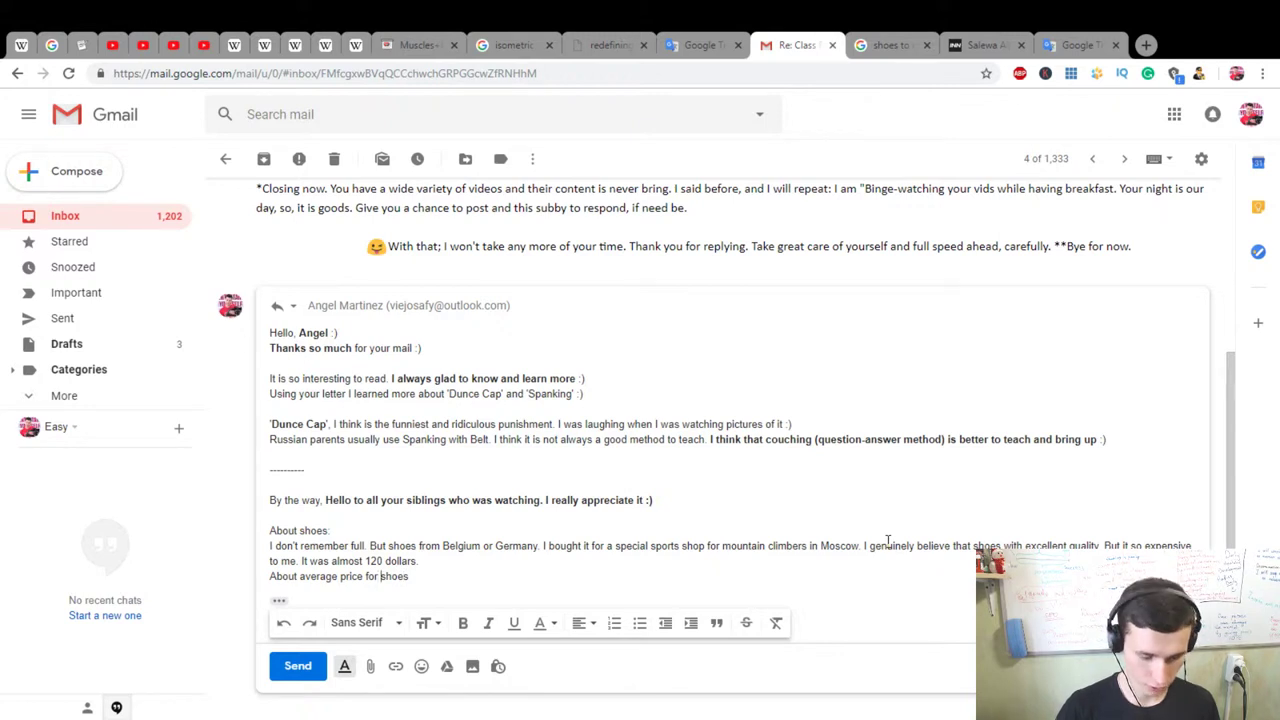
{"action": "type", "text": "cheep"}
{"action": "key", "text": "End"}
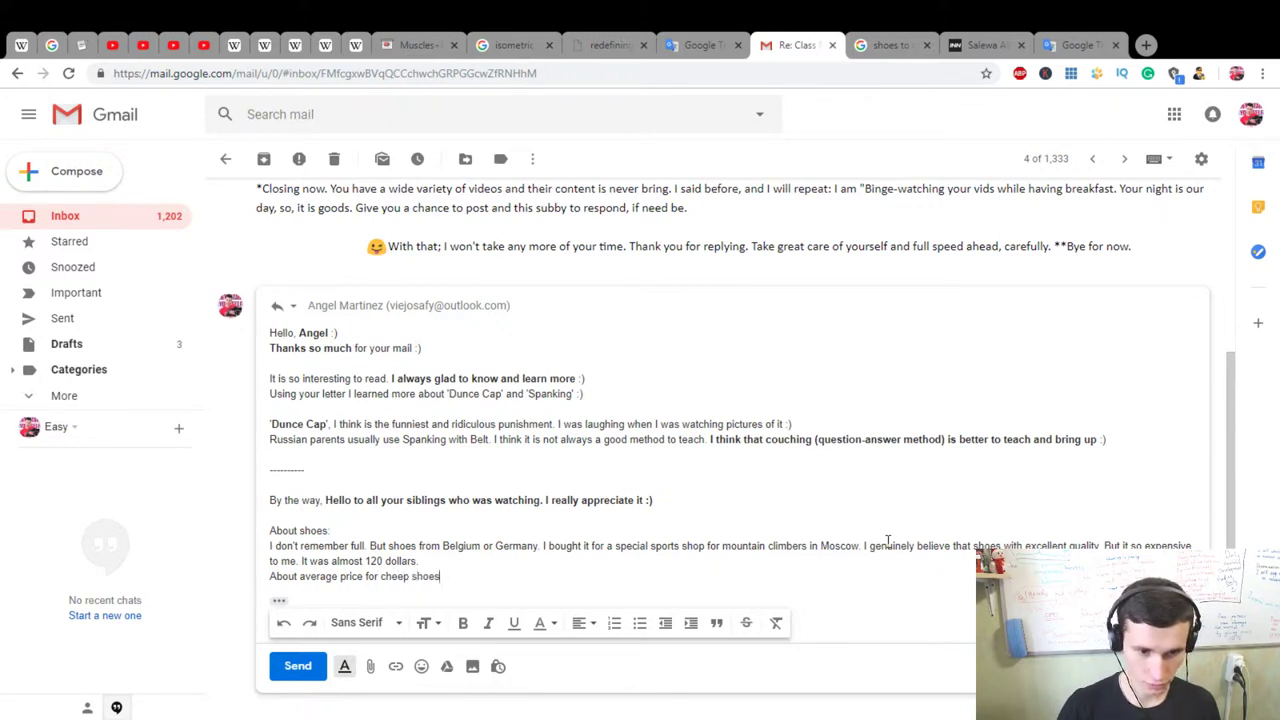
Step: Continue the average price line with ": In Russia" and correct the spelling of "cheep" to "cheap"
{"action": "type", "text": ": In Rus"}
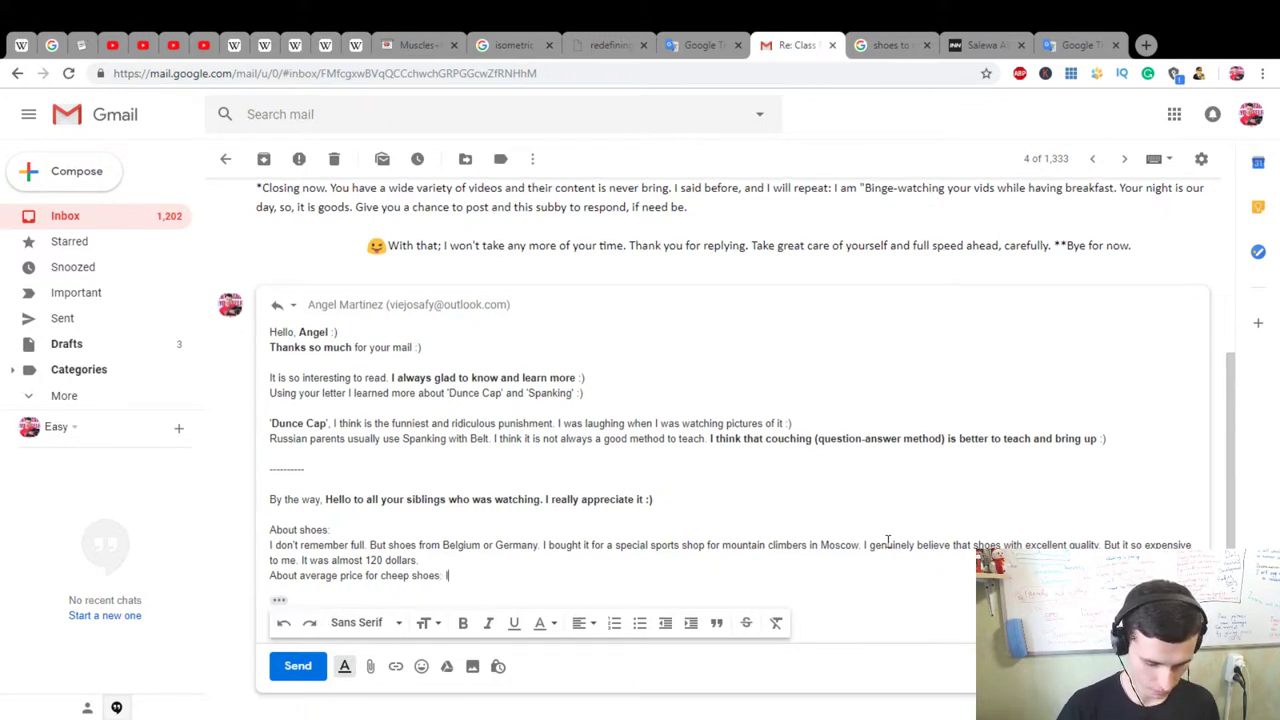
{"action": "type", "text": "sia"}
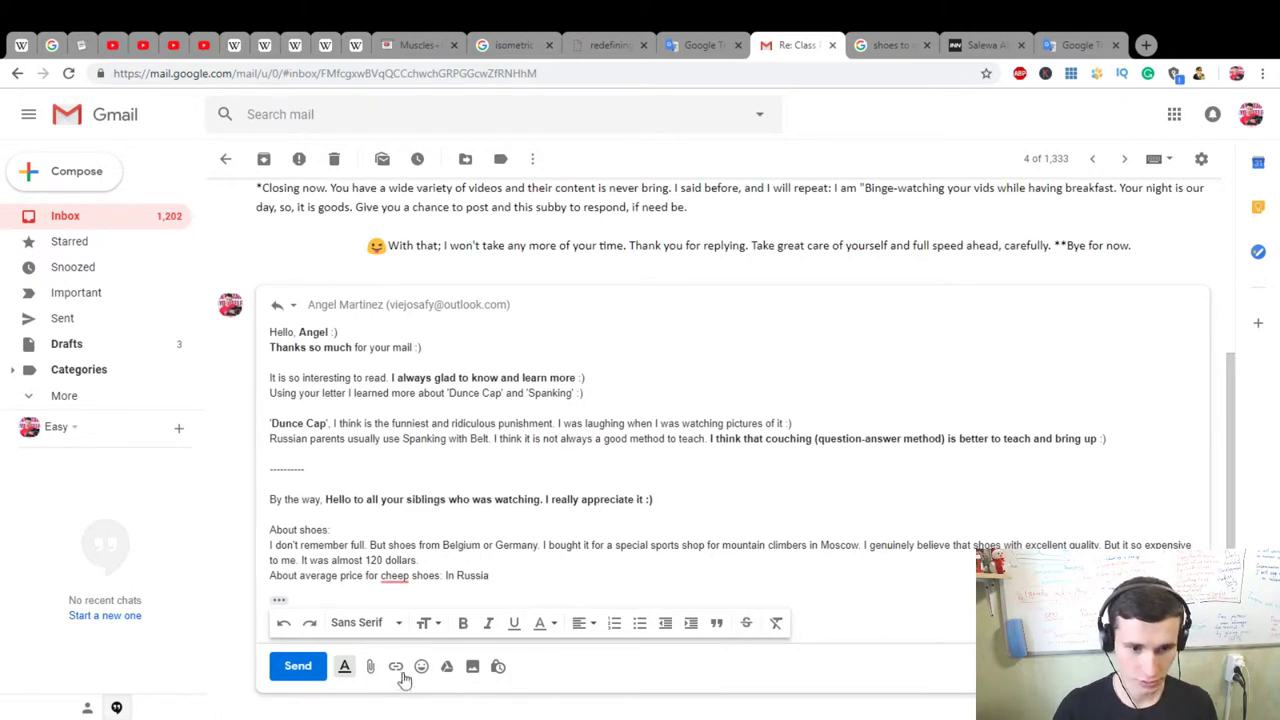
{"action": "mouse_move", "coordinate": [384, 579]}
{"action": "left_click", "coordinate": [401, 623]}
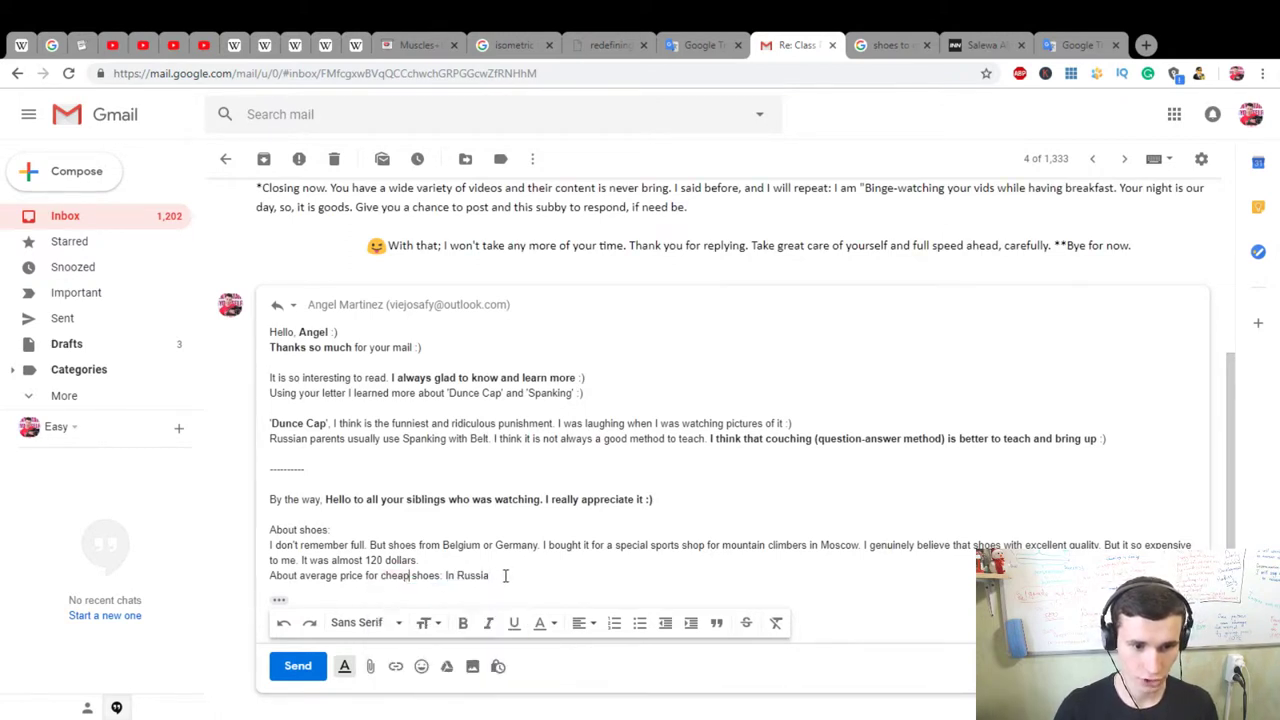
Step: Extend the cheap shoes line with "is 35-45 dollars. But it"
{"action": "type", "text": "is"}
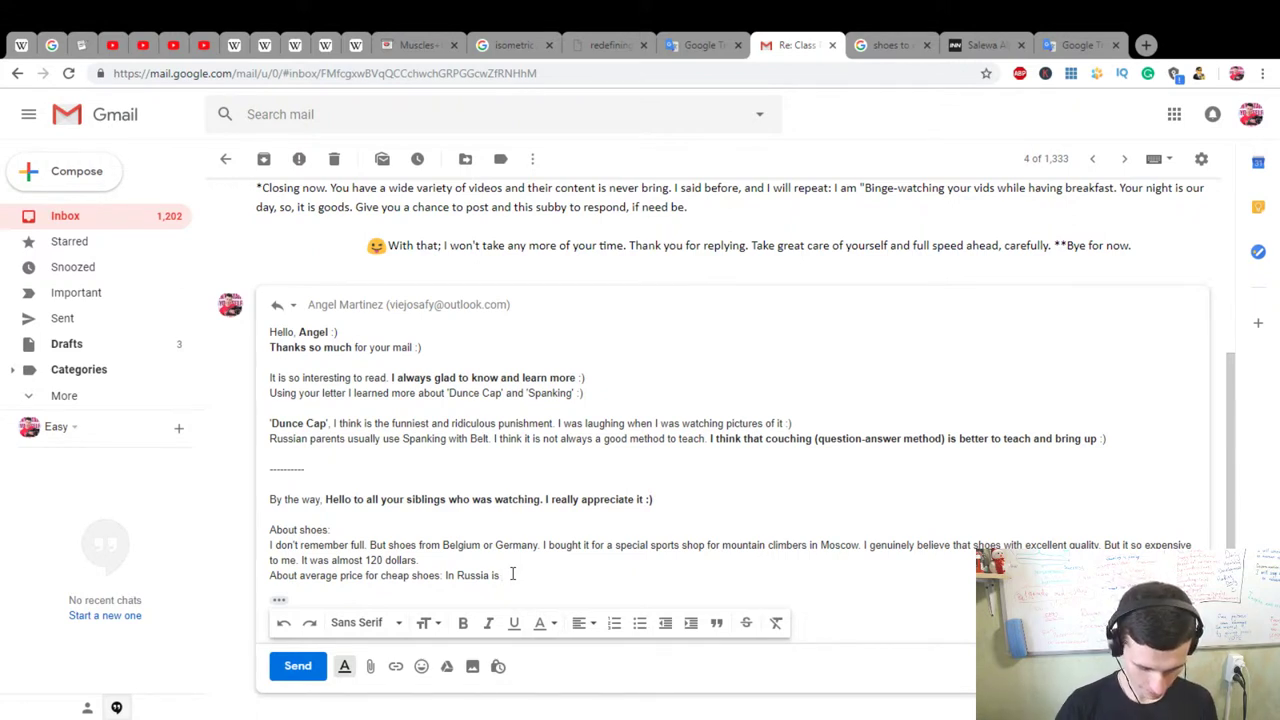
{"action": "type", "text": "35"}
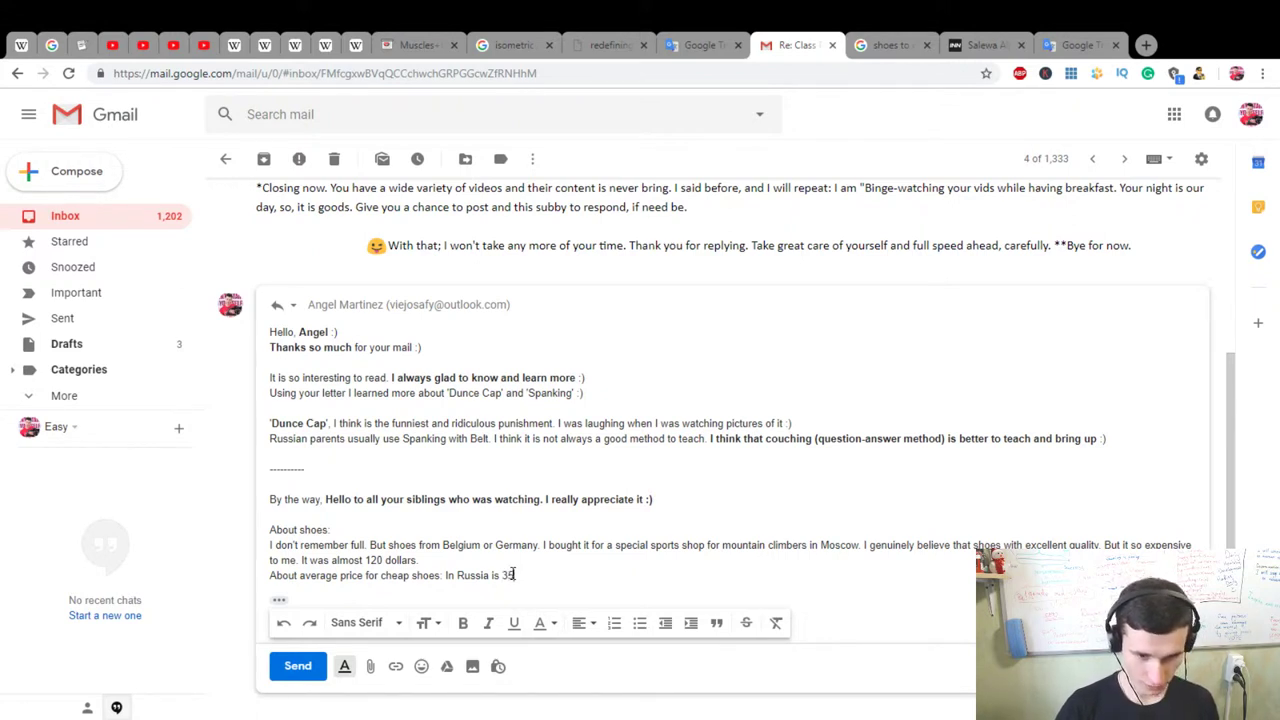
{"action": "type", "text": "-45 dollars"}
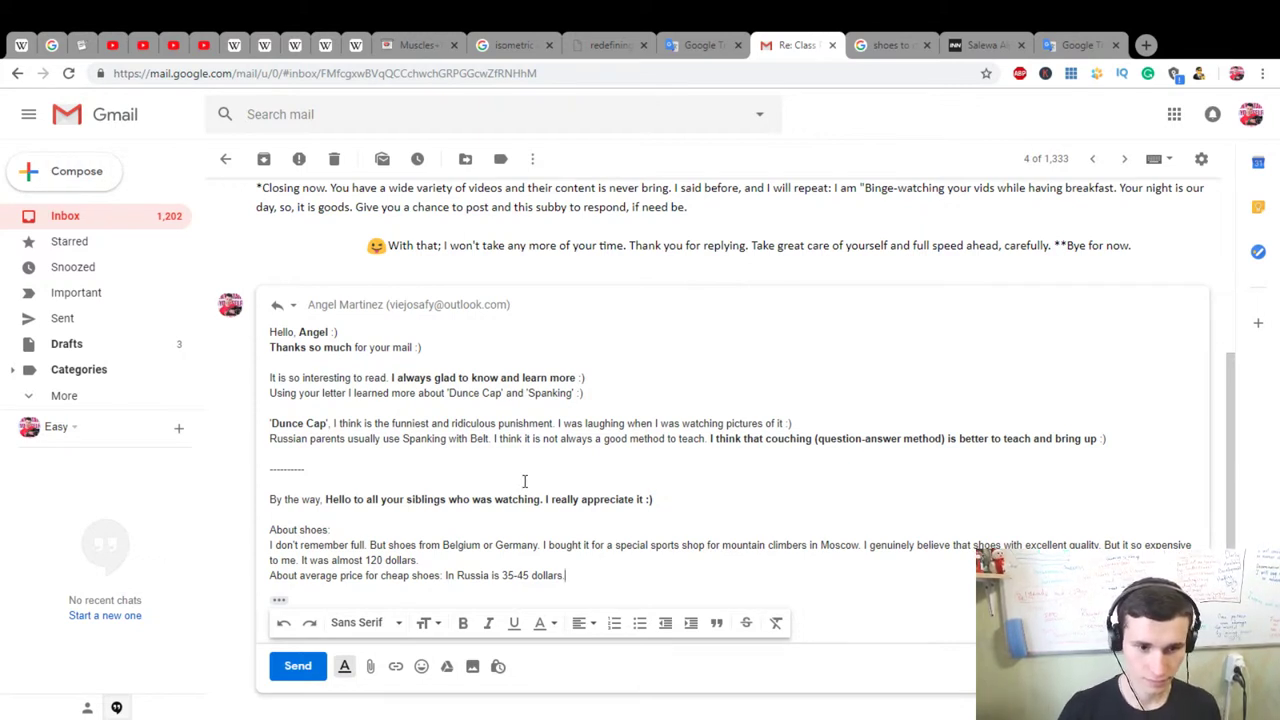
{"action": "type", "text": ". But "}
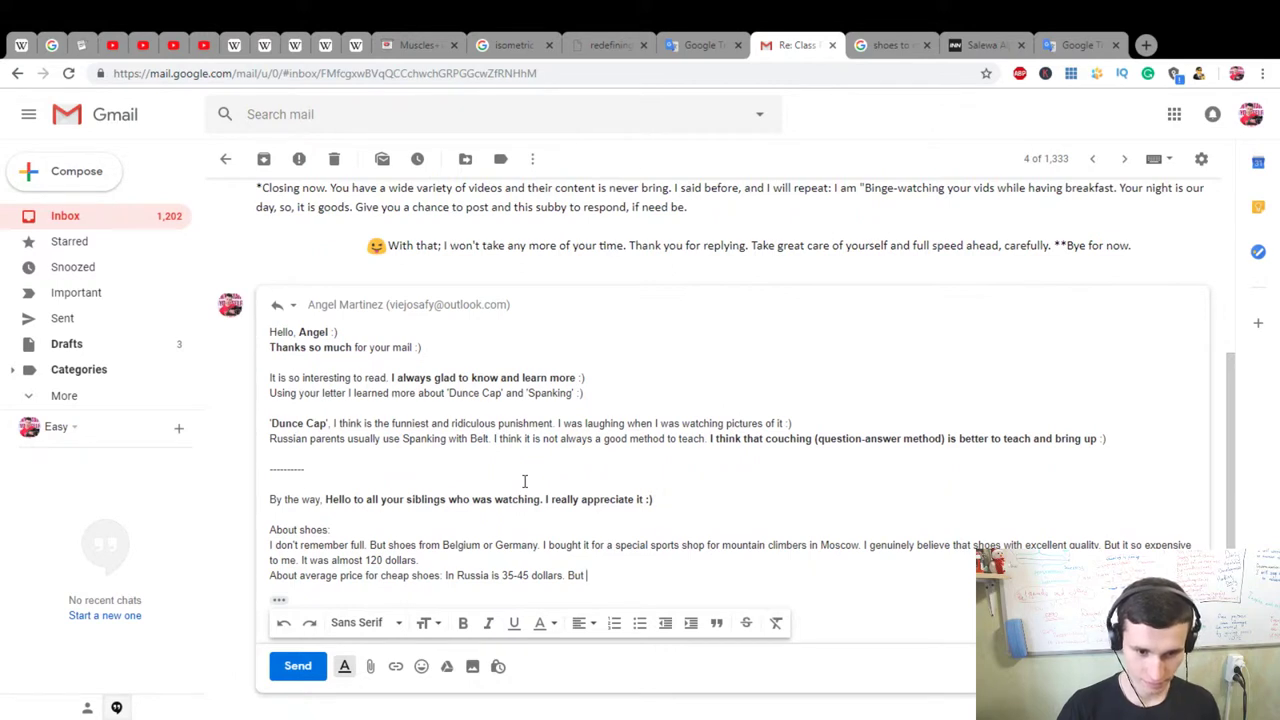
{"action": "type", "text": "if"}
{"action": "key", "text": "BackSpace"}
{"action": "key", "text": "BackSpace"}
{"action": "key", "text": "BackSpace"}
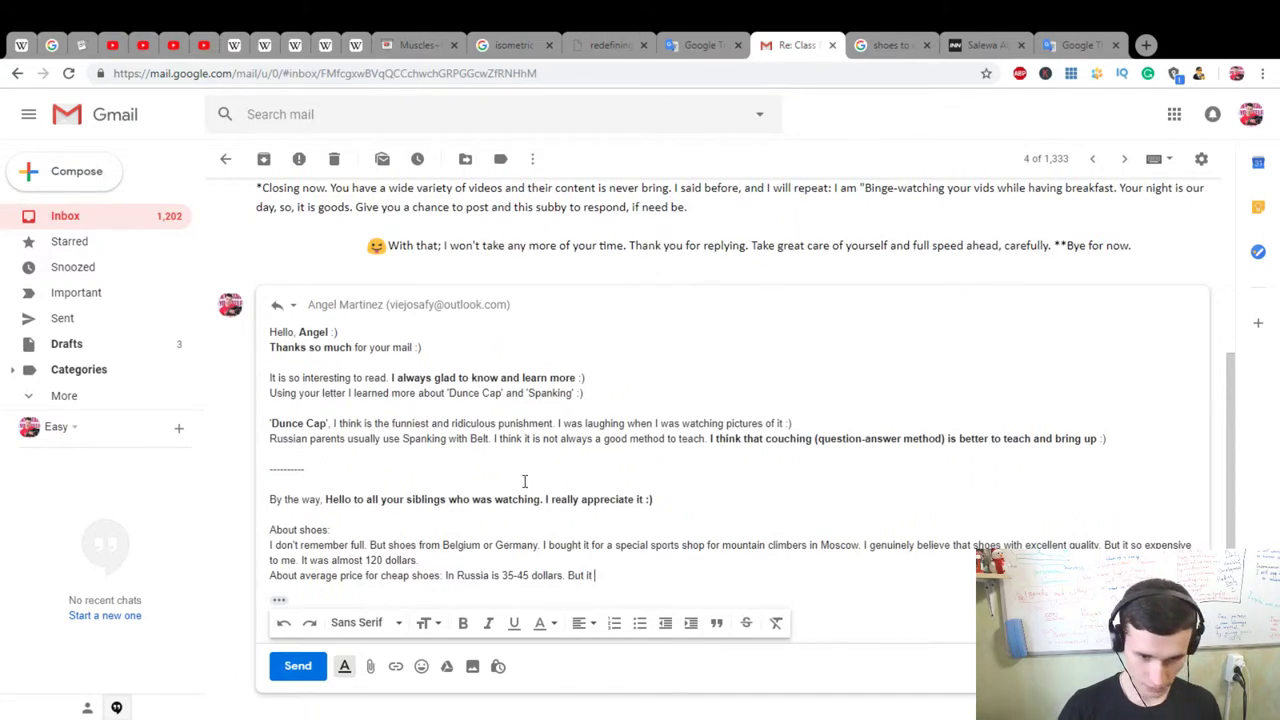
{"action": "type", "text": "it"}
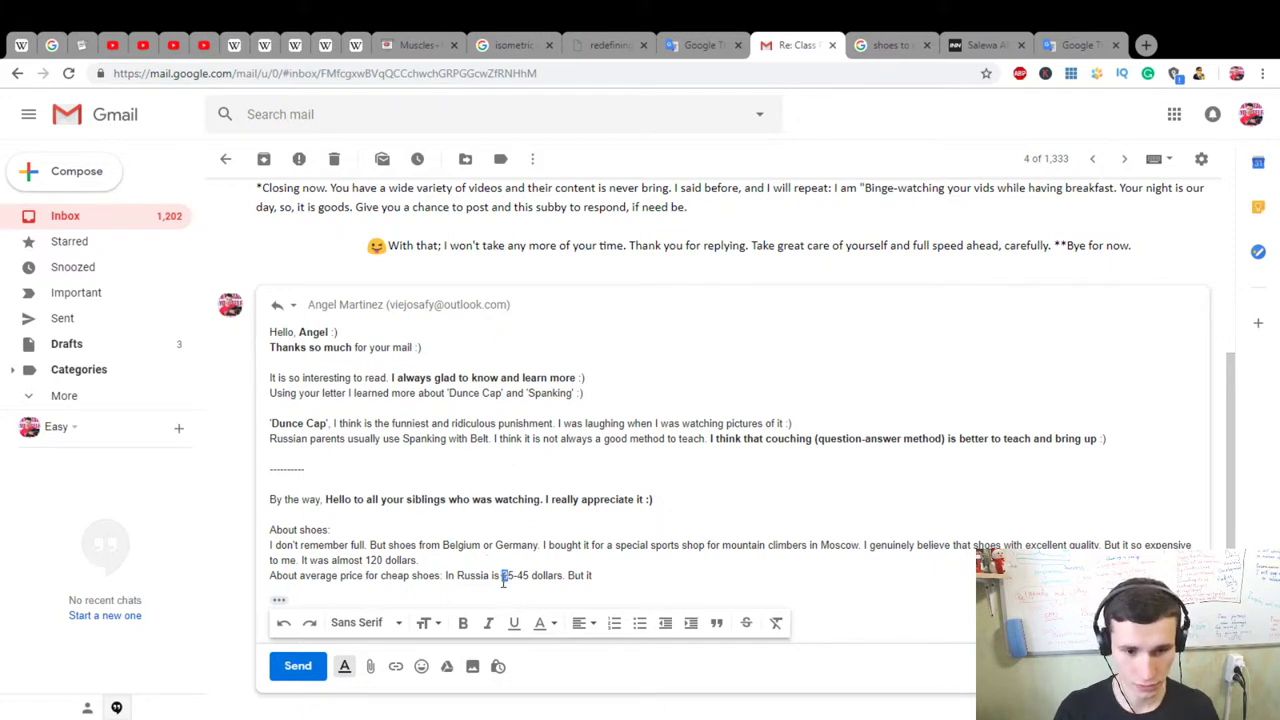
Step: Change the lower price of the cheap shoes range to 25
{"action": "left_click_drag", "start_coordinate": [502, 577], "coordinate": [516, 578]}
{"action": "type", "text": "2"}
{"action": "left_click", "coordinate": [611, 574]}
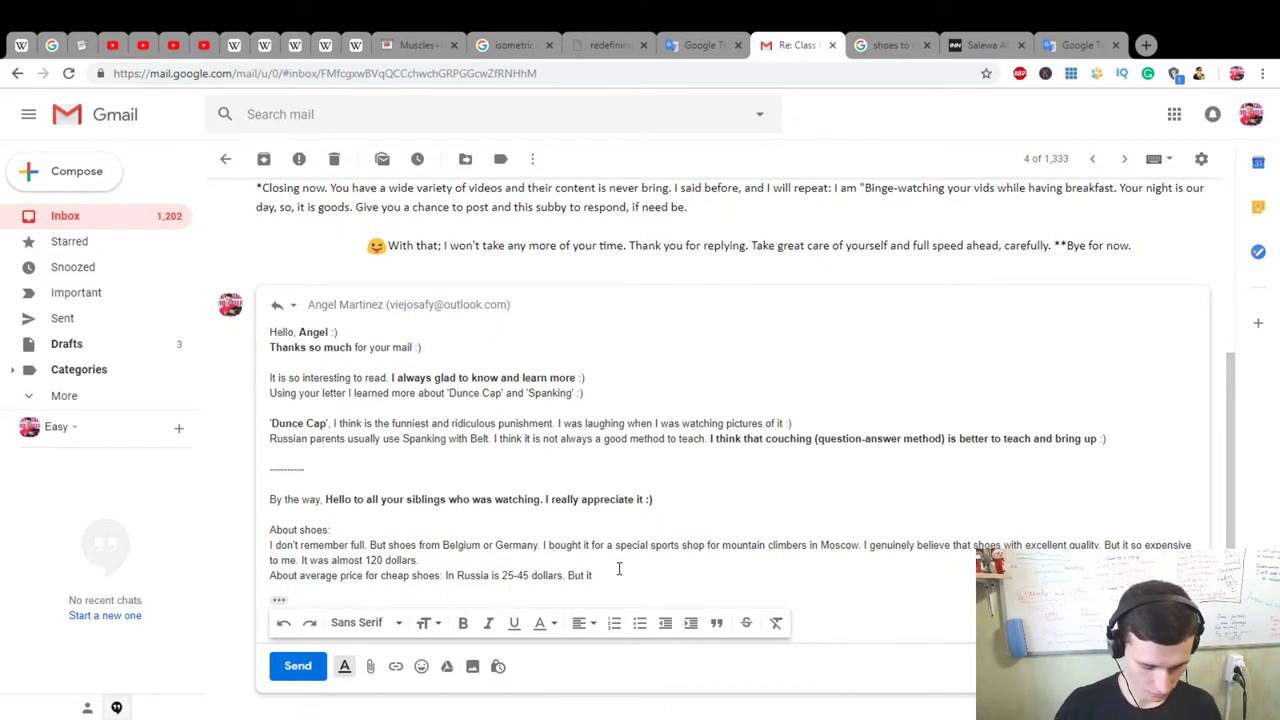
Step: Finish the sentence after "But it" with "will be Second Hand."
{"action": "type", "text": "will be Se"}
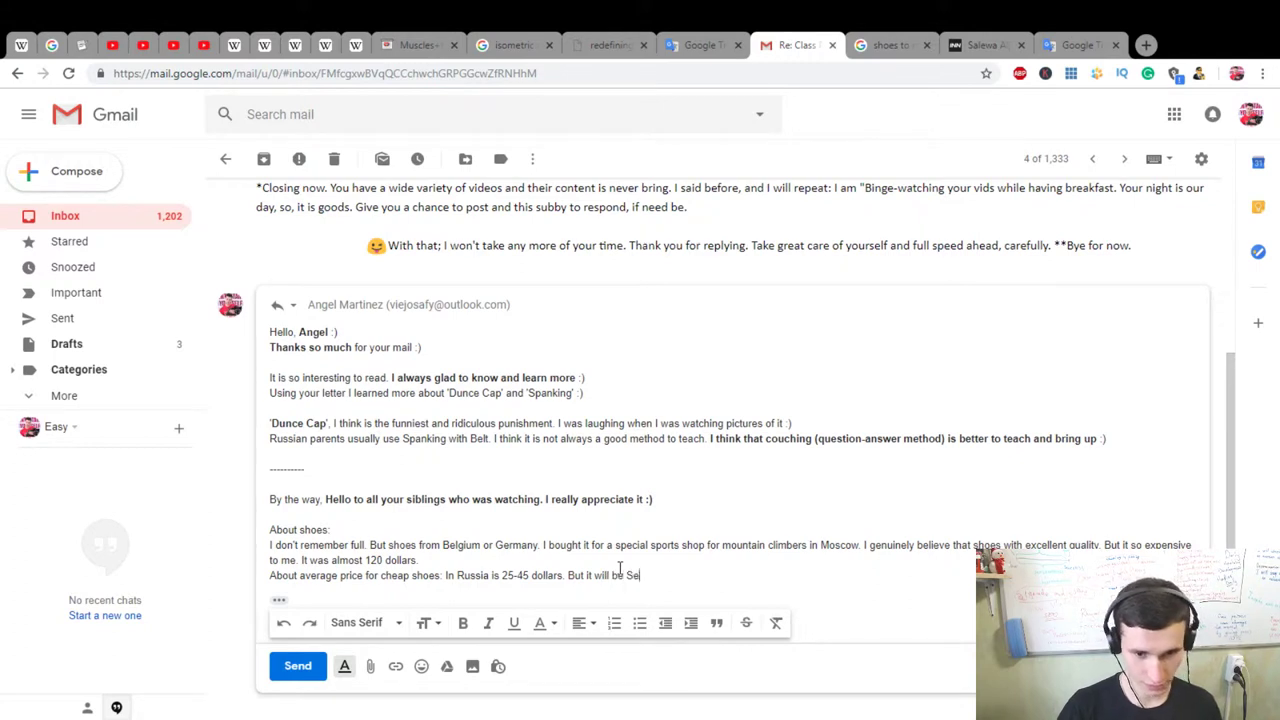
{"action": "type", "text": "cond Hand"}
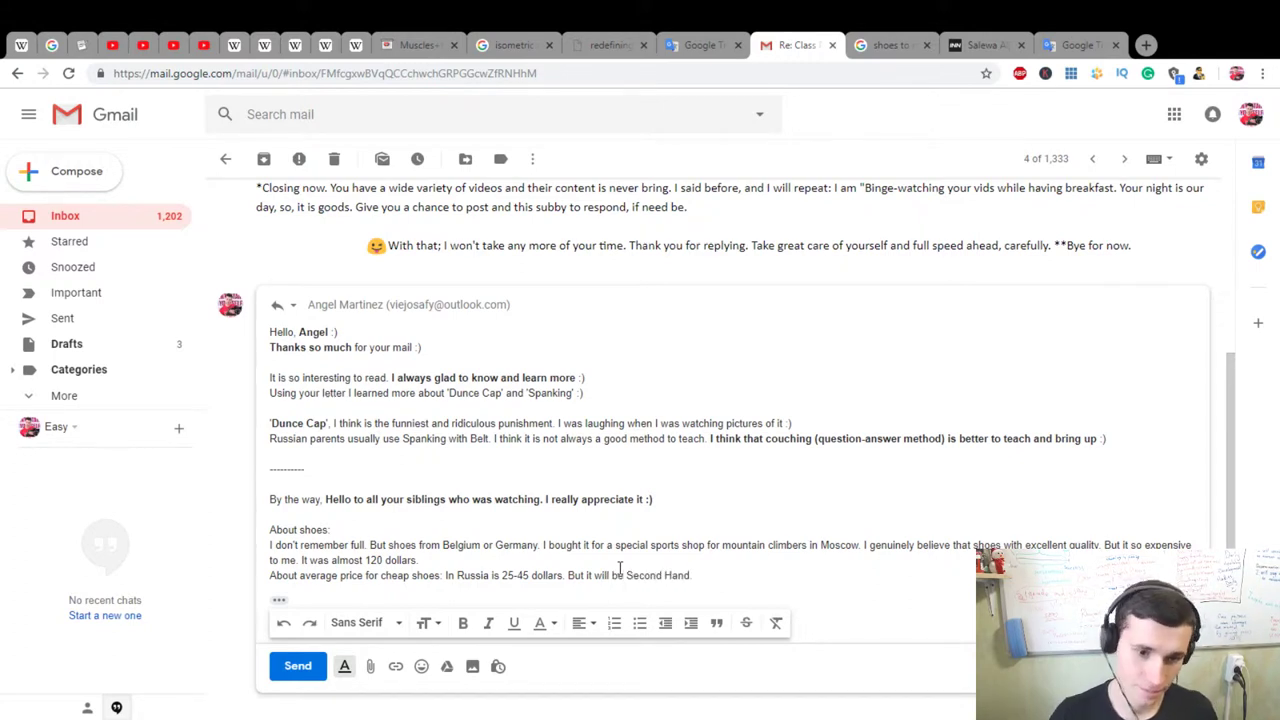
{"action": "key", "text": "BackSpace"}
{"action": "type", "text": "."}
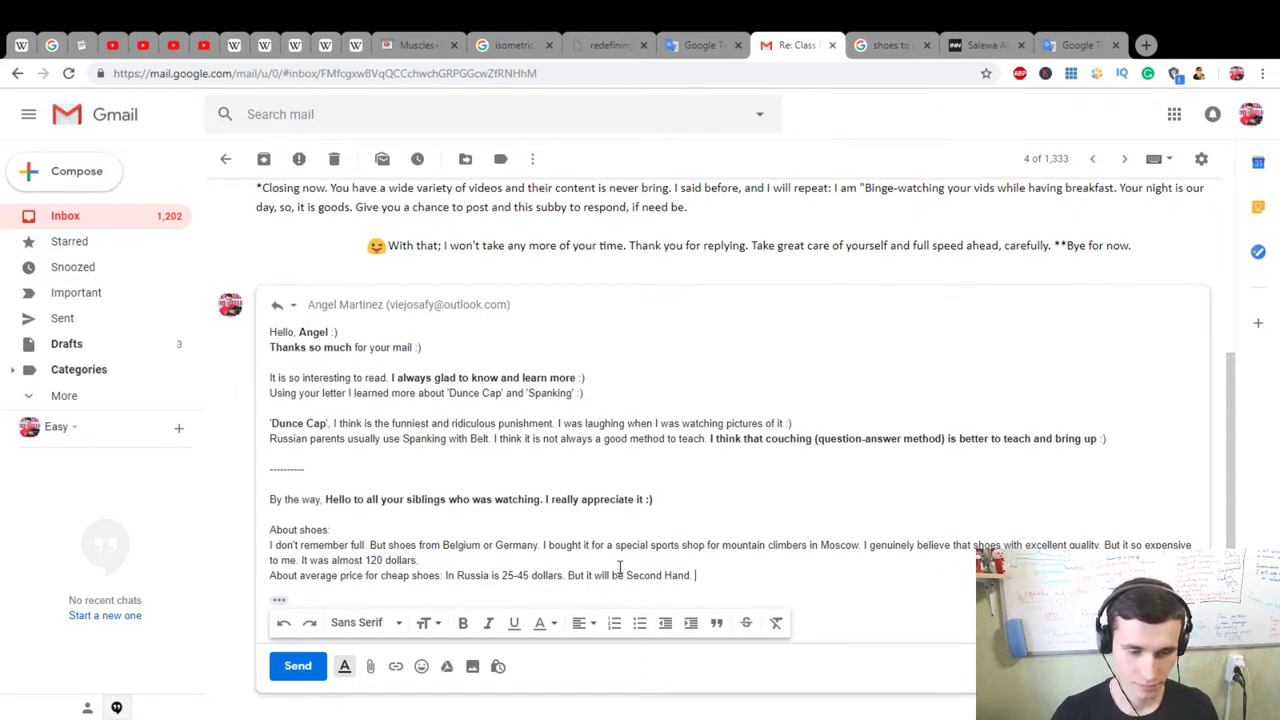
Step: Add the line "Average price Non-Second-Hand is 80-90 dollars" directly below the cheap shoes line
{"action": "key", "text": "Return"}
{"action": "key", "text": "Return"}
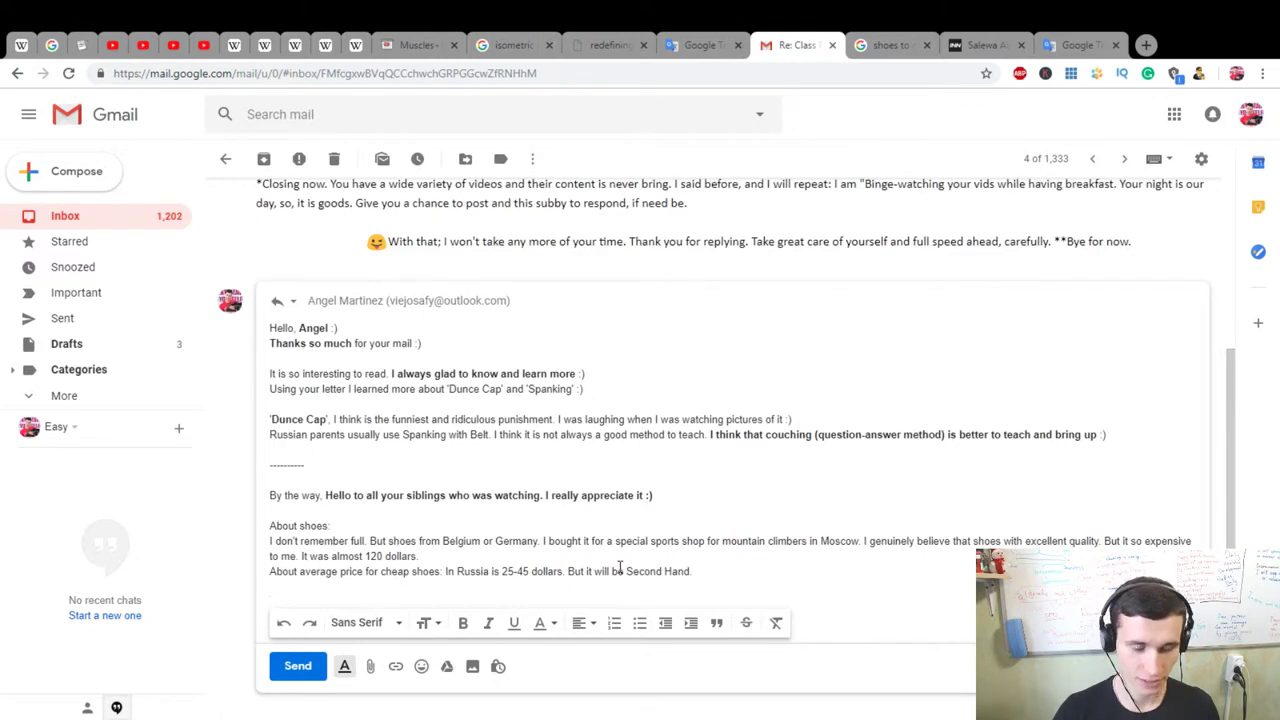
{"action": "scroll", "coordinate": [620, 568], "scroll_direction": "down", "scroll_amount": 1}
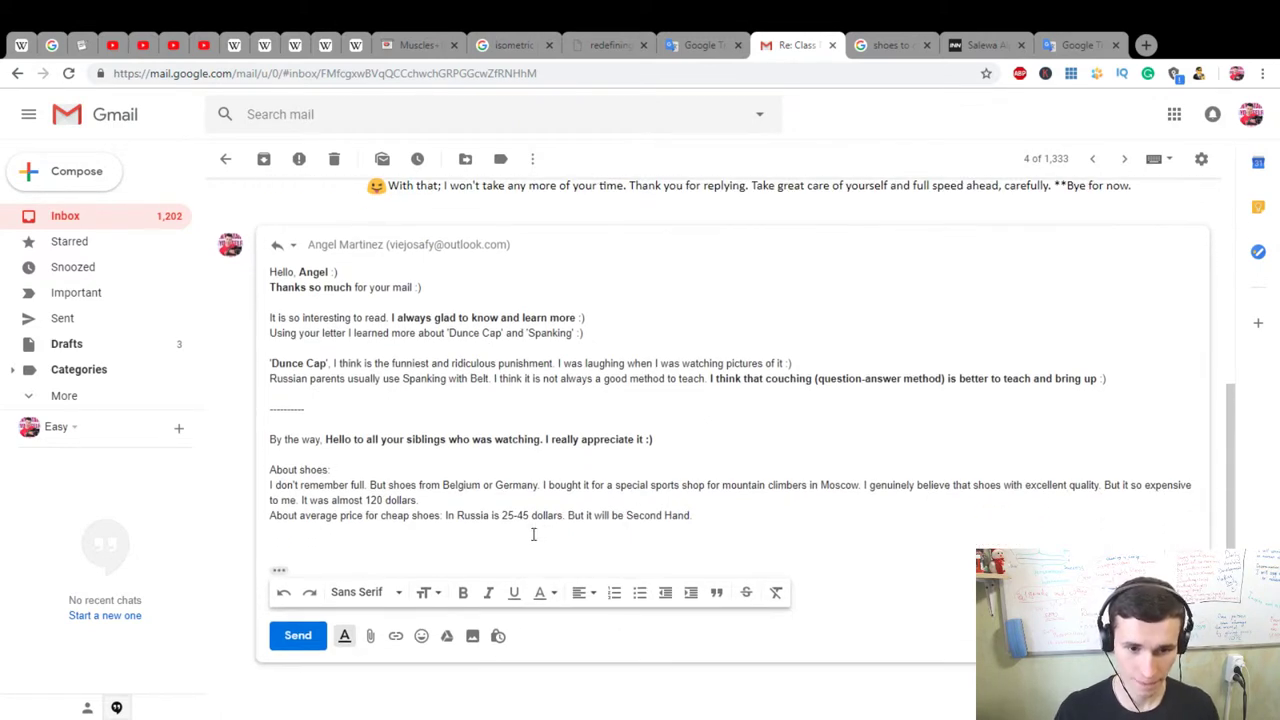
{"action": "left_click", "coordinate": [374, 524]}
{"action": "type", "text": "Abe"}
{"action": "key", "text": "BackSpace"}
{"action": "key", "text": "BackSpace"}
{"action": "key", "text": "BackSpace"}
{"action": "type", "text": "Ab"}
{"action": "key", "text": "BackSpace"}
{"action": "type", "text": "verage "}
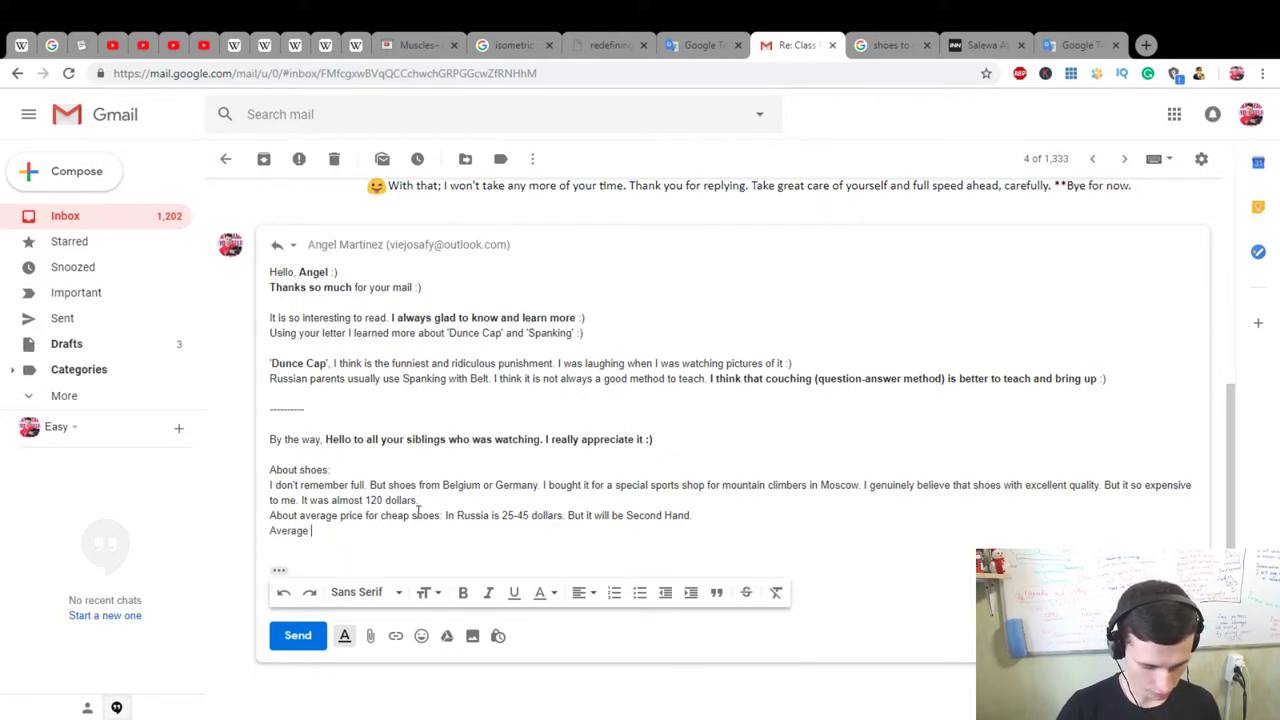
{"action": "type", "text": "price Non"}
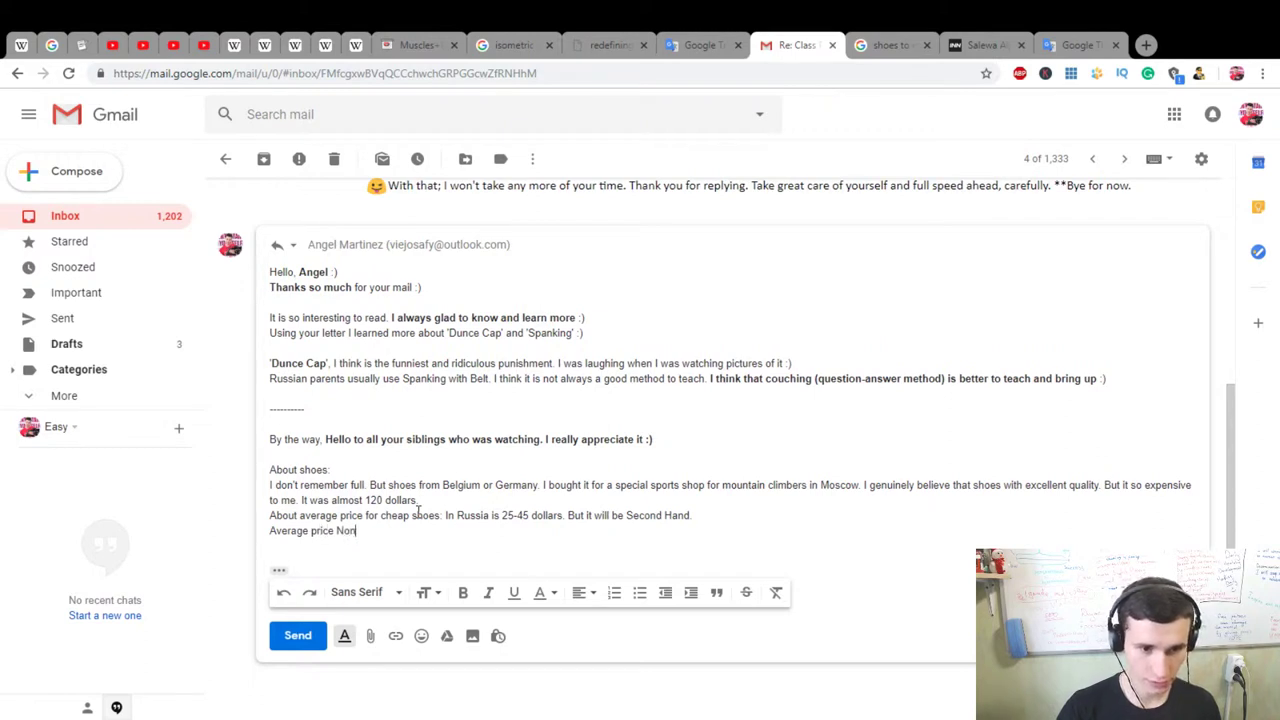
{"action": "type", "text": "-Second-Hand is"}
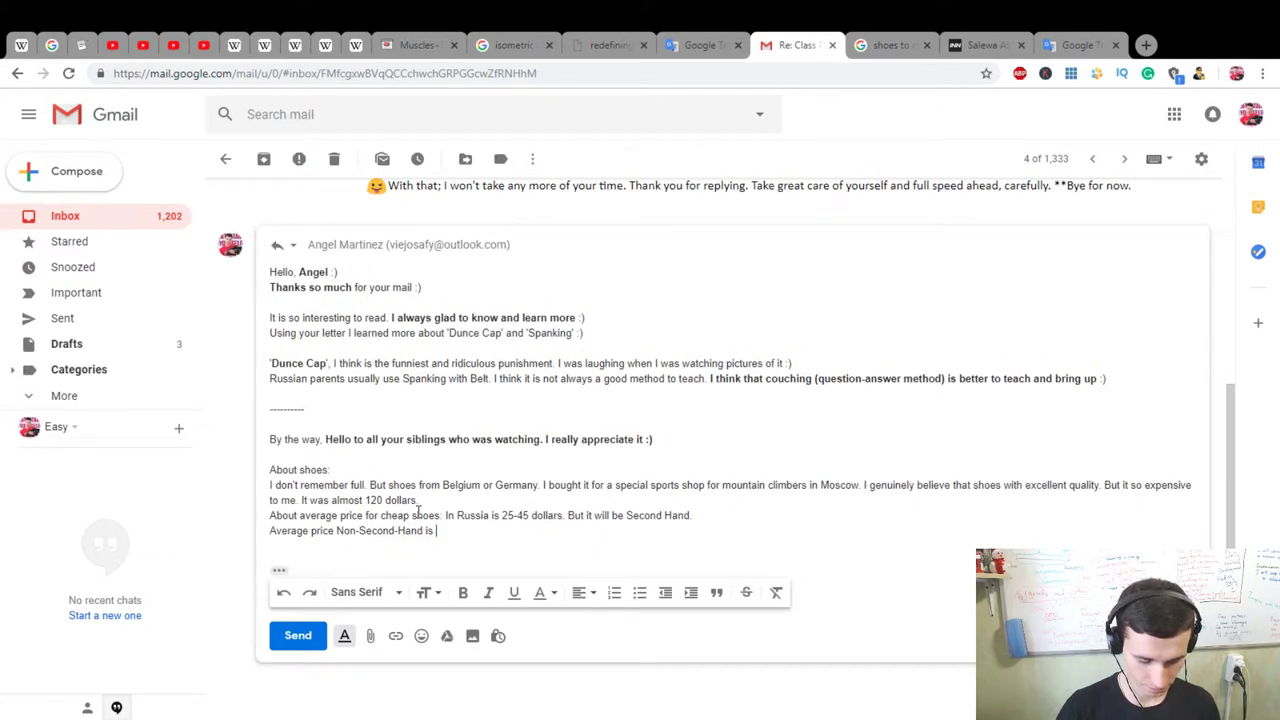
{"action": "type", "text": " 80-90 "}
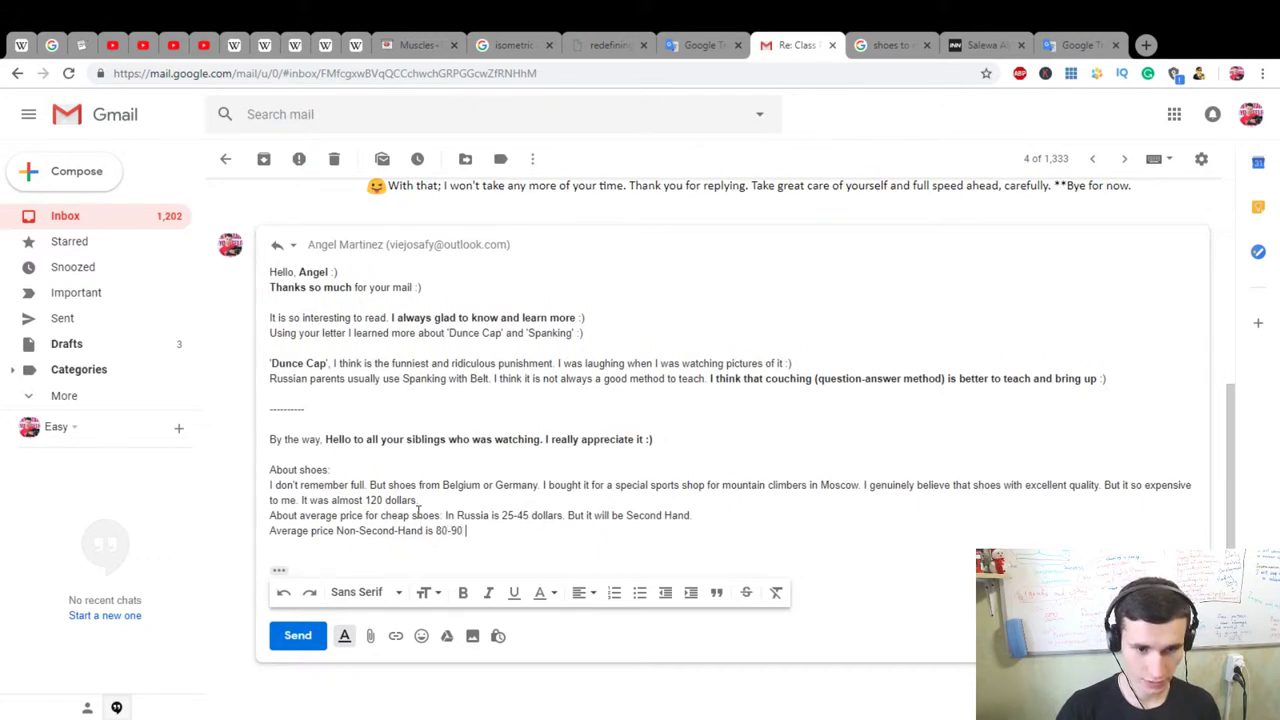
{"action": "type", "text": "dollars"}
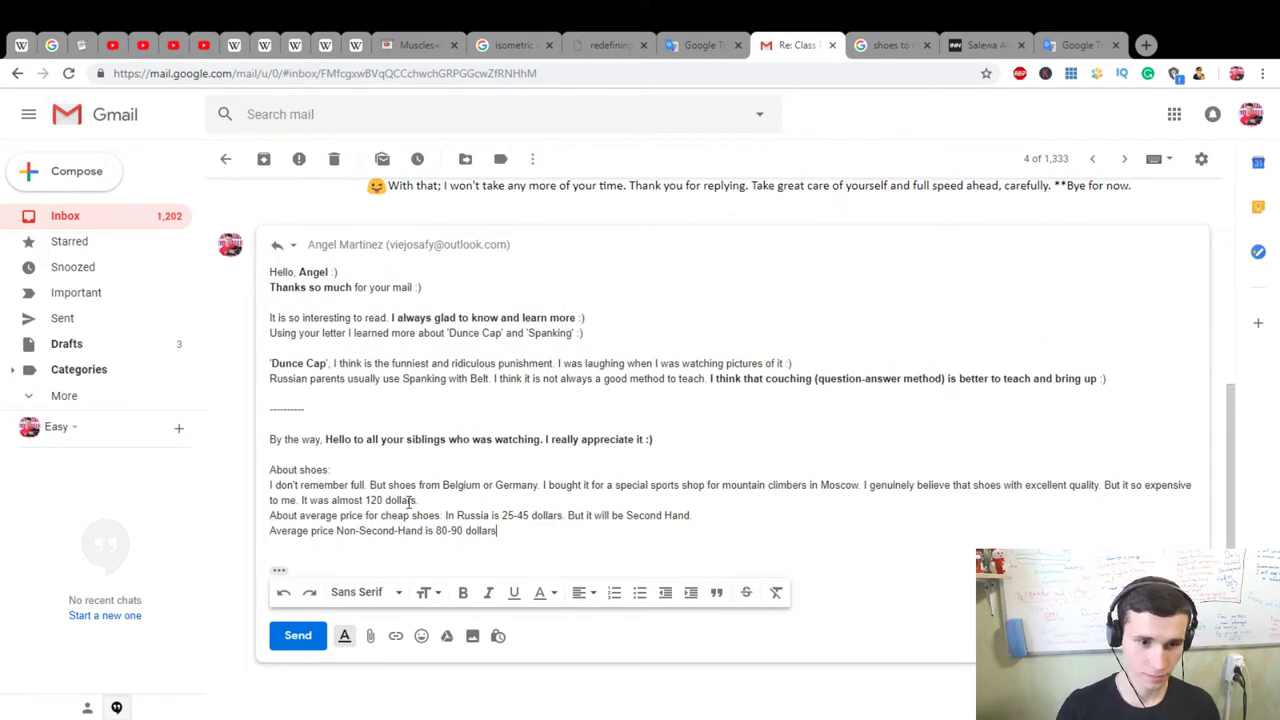
Step: Change the upper price of the Non-Second-Hand range to 95
{"action": "left_click", "coordinate": [461, 531]}
{"action": "key", "text": "BackSpace"}
{"action": "type", "text": "5"}
{"action": "left_click", "coordinate": [506, 537]}
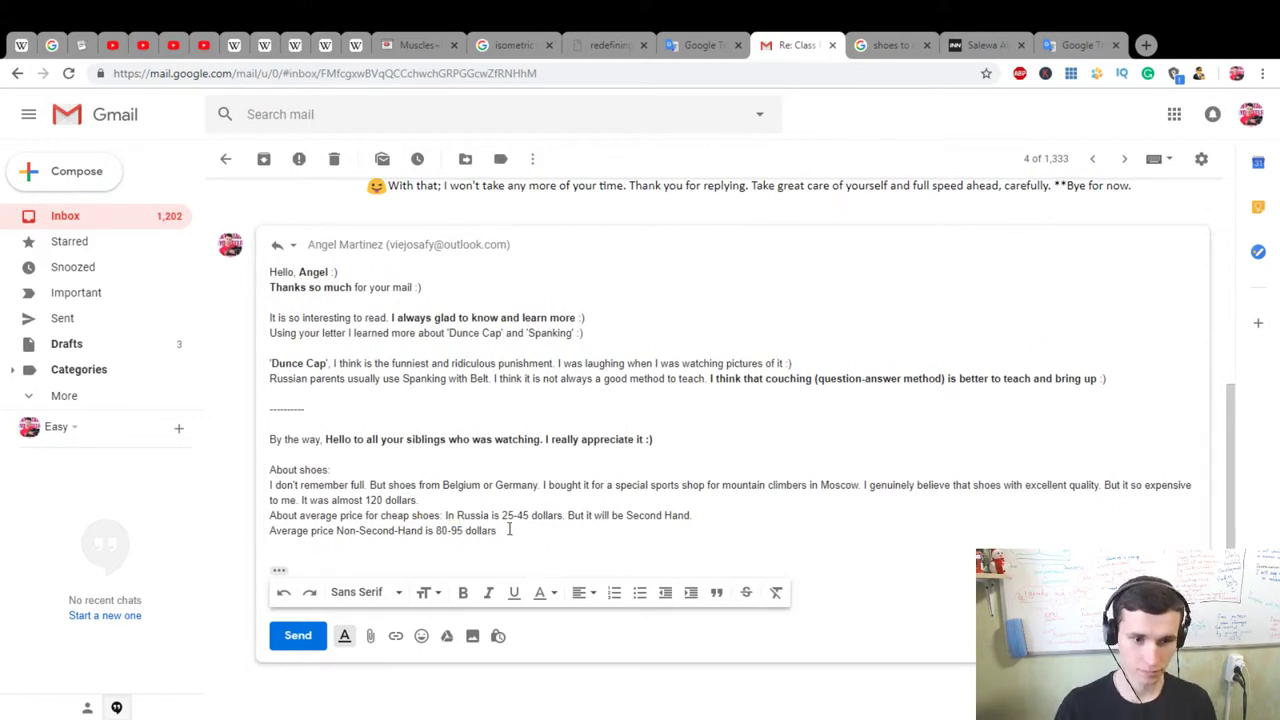
Step: Begin a closing line with "T" below the shoe prices and insert a dashed separator line with spacing above it
{"action": "key", "text": "Return"}
{"action": "key", "text": "Return"}
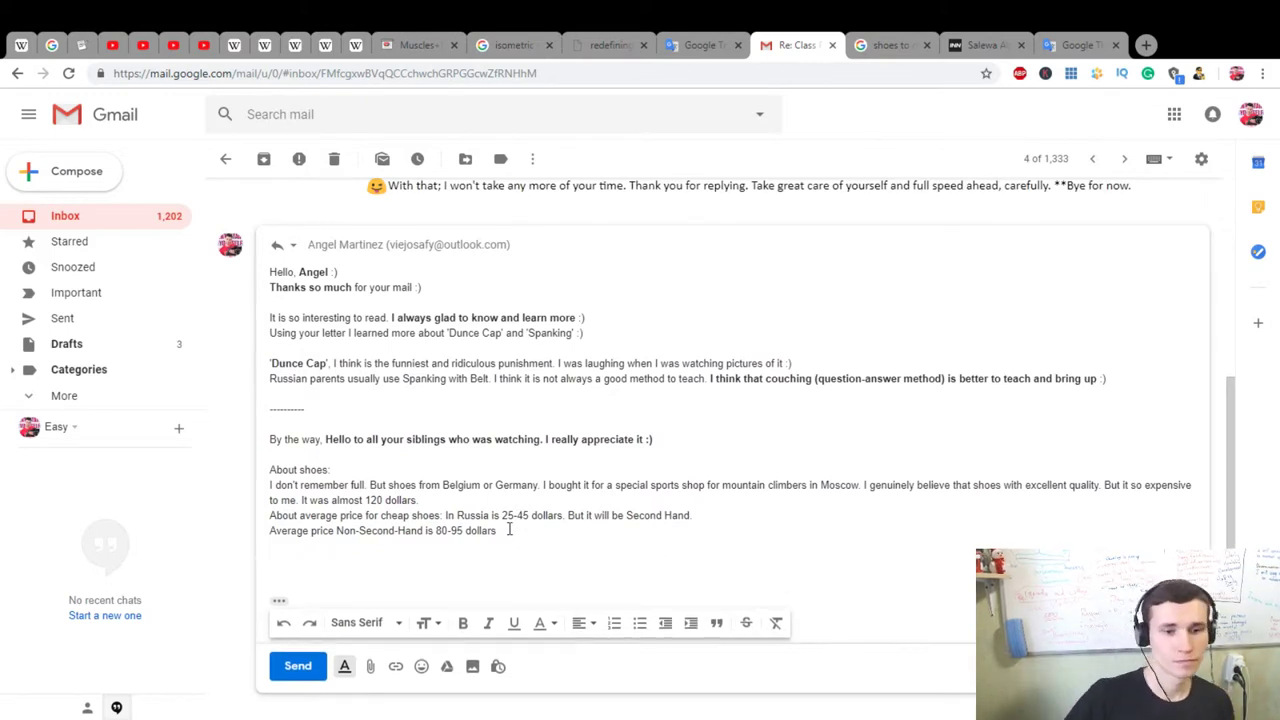
{"action": "type", "text": "T"}
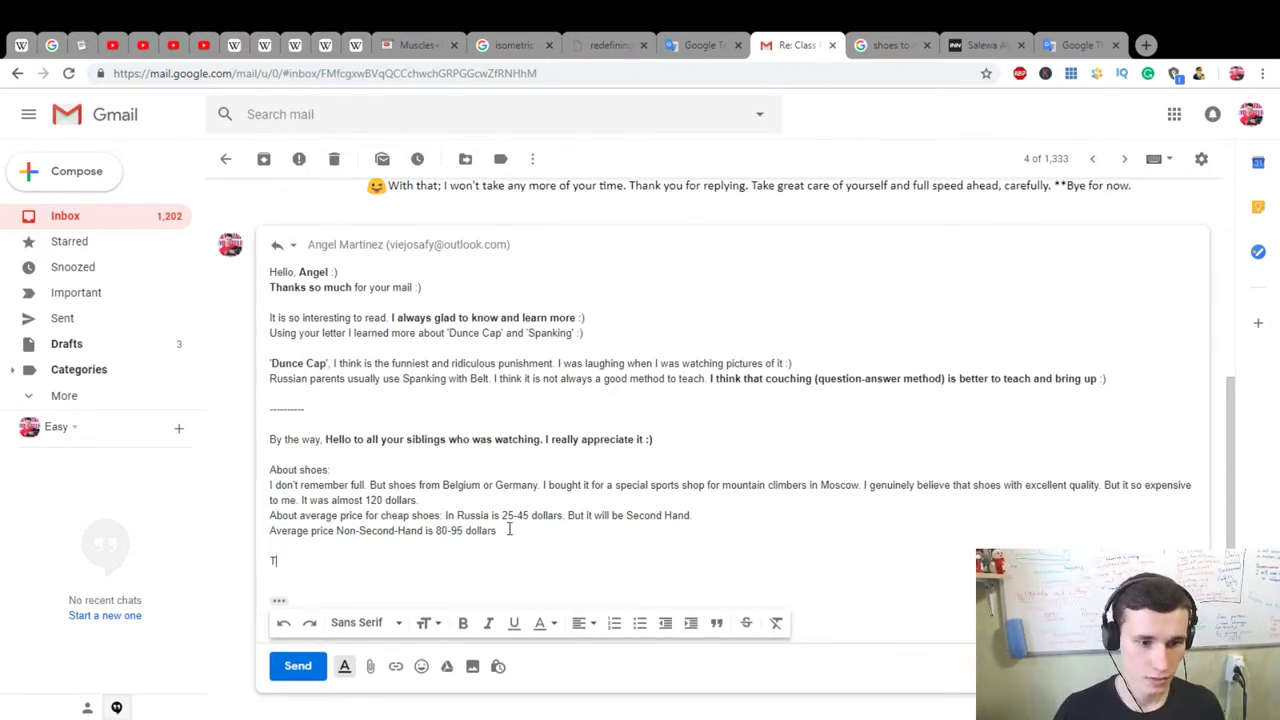
{"action": "scroll", "coordinate": [509, 530], "scroll_direction": "up", "scroll_amount": 3}
{"action": "scroll", "coordinate": [422, 502], "scroll_direction": "down", "scroll_amount": 2}
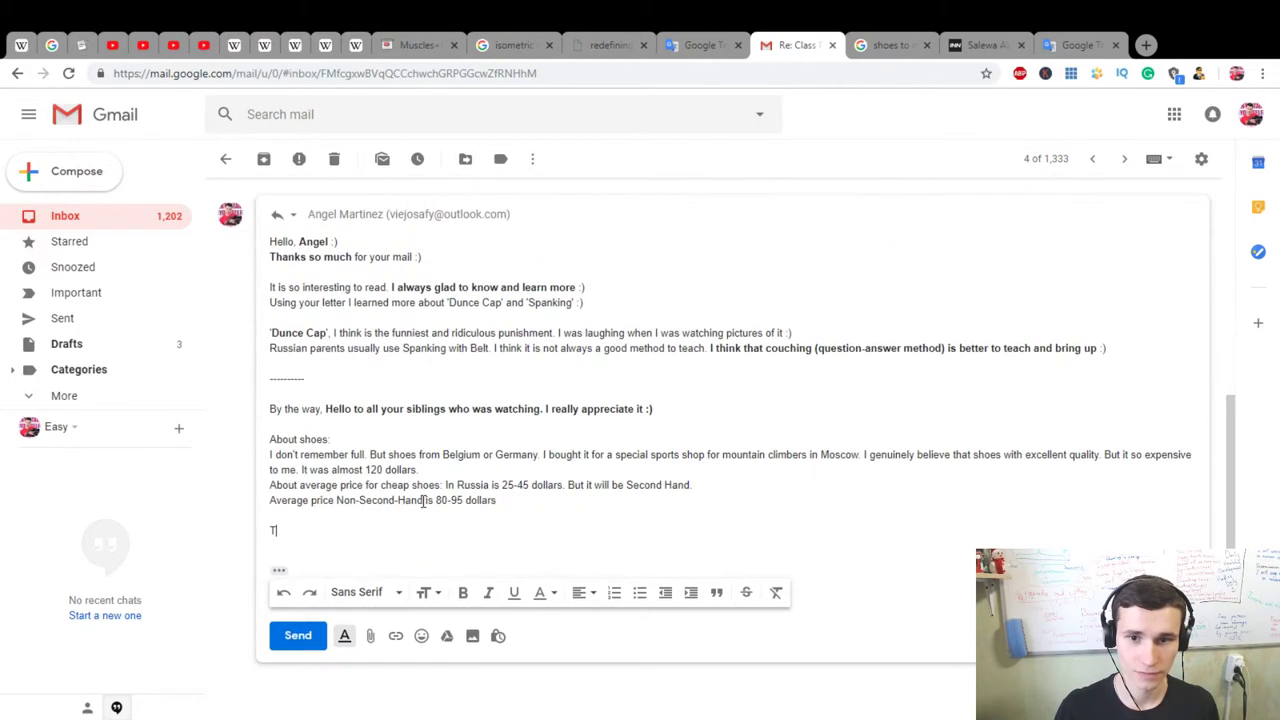
{"action": "left_click", "coordinate": [270, 515]}
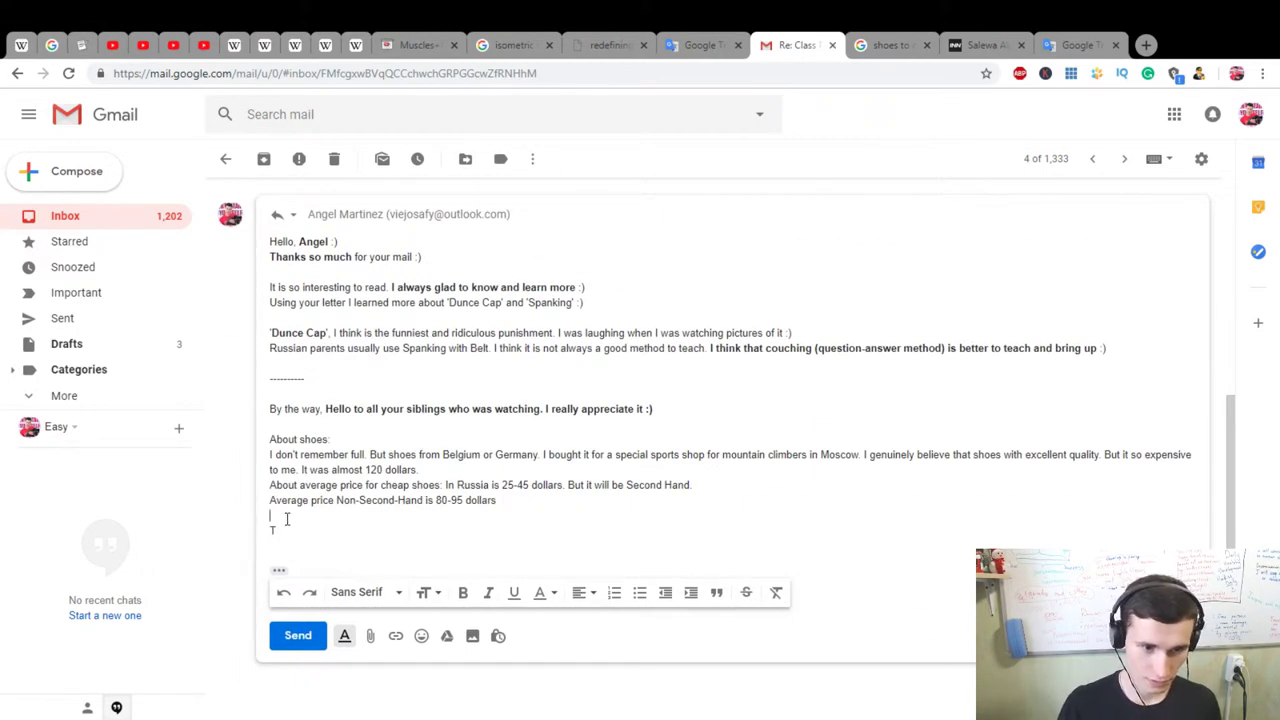
{"action": "key", "text": "Return"}
{"action": "type", "text": "----------"}
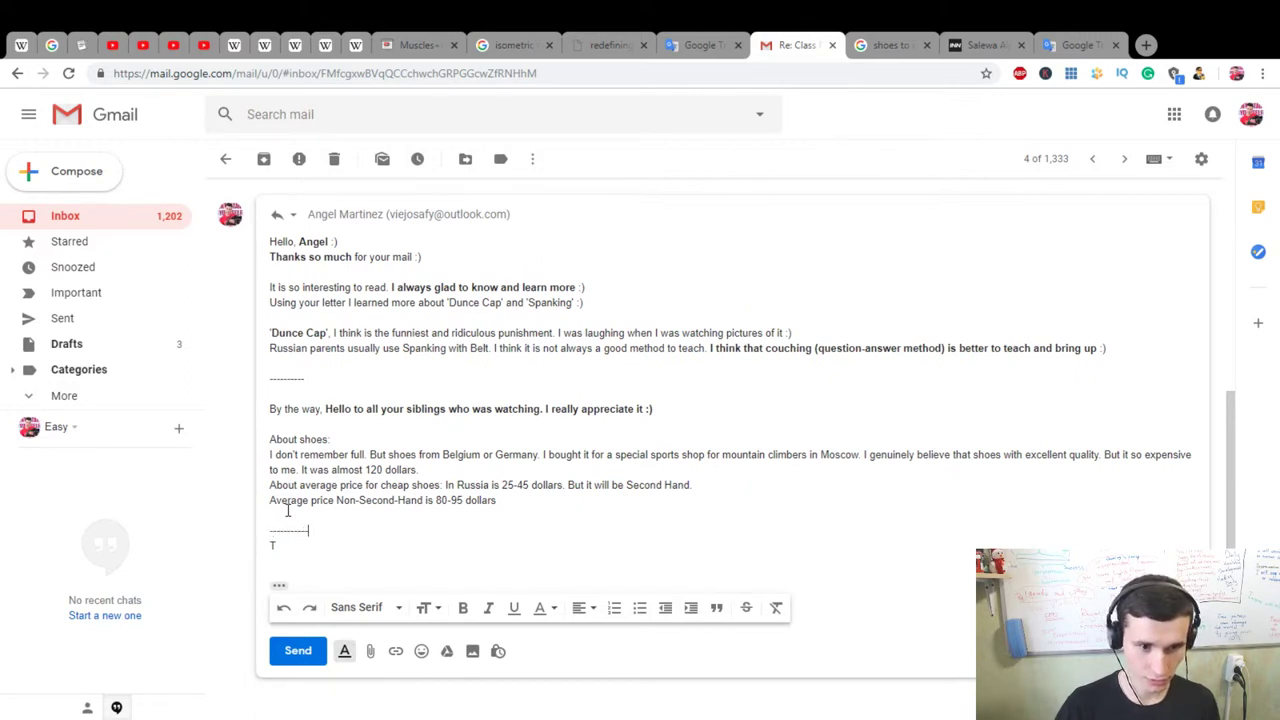
{"action": "key", "text": "Return"}
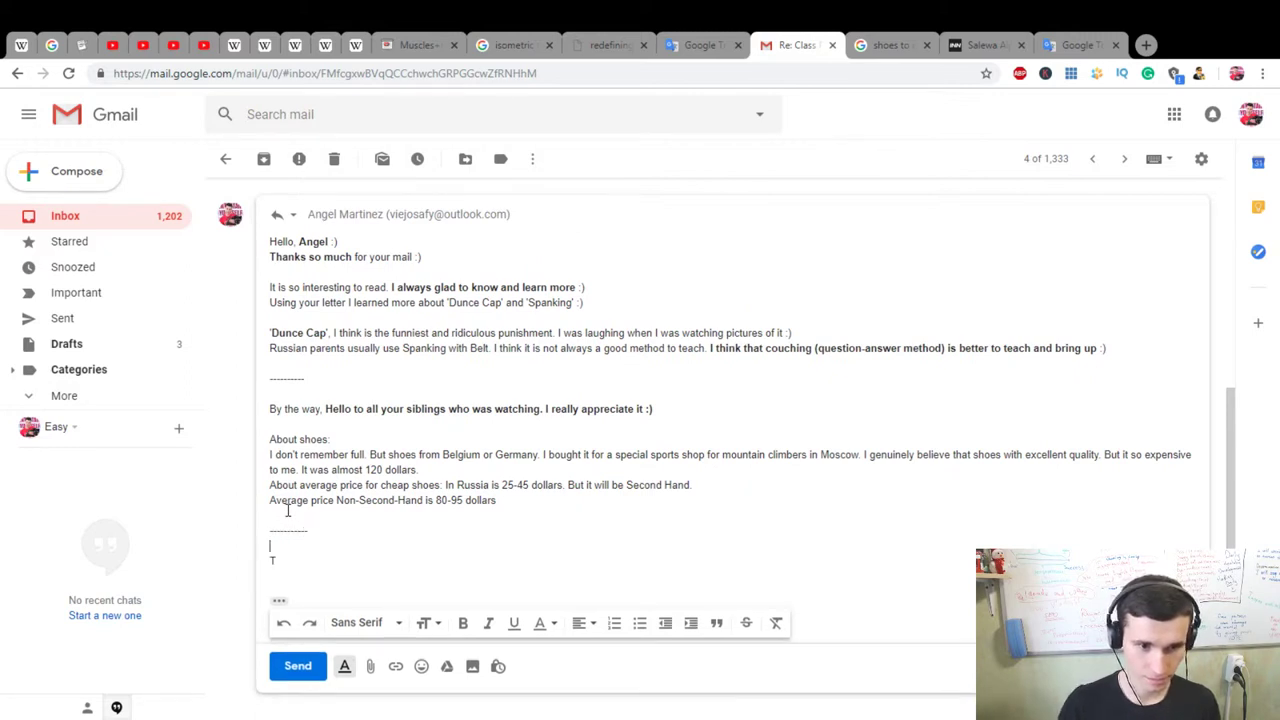
Step: Continue the closing line below the dashed separator so it reads "Thanks so much for your"
{"action": "left_click", "coordinate": [297, 560]}
{"action": "type", "text": "hanks so m"}
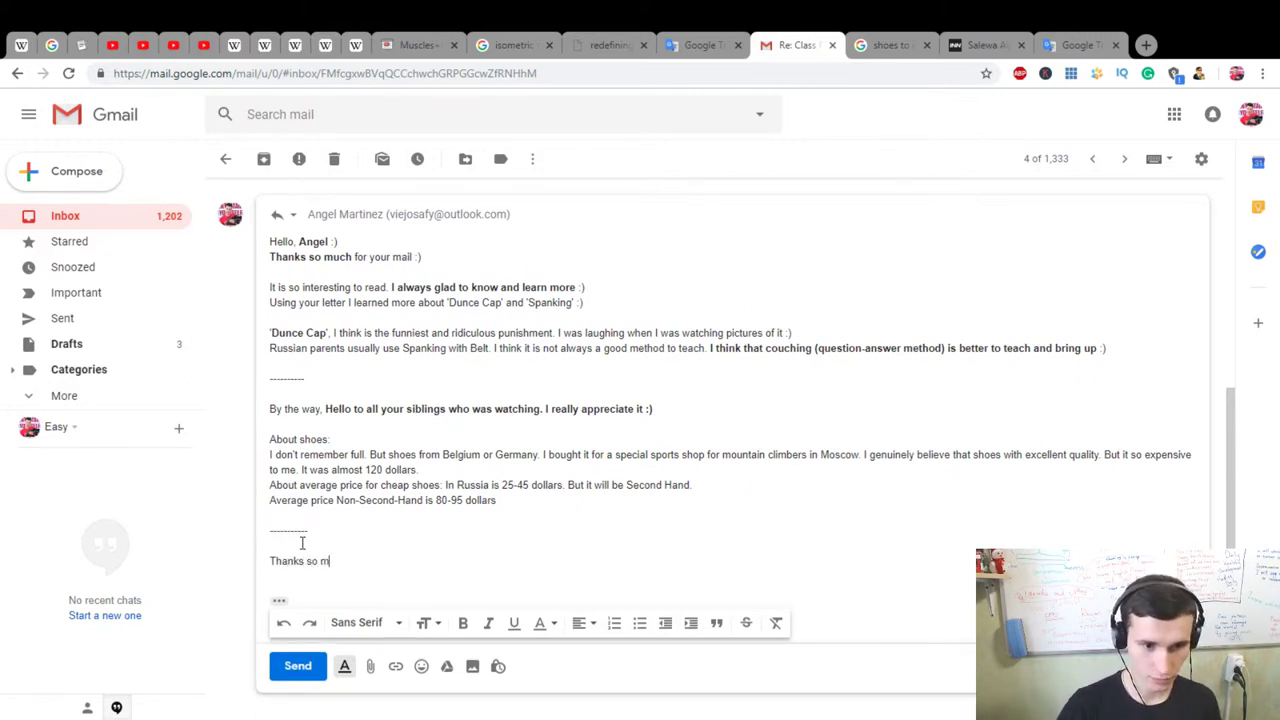
{"action": "type", "text": "uch for your"}
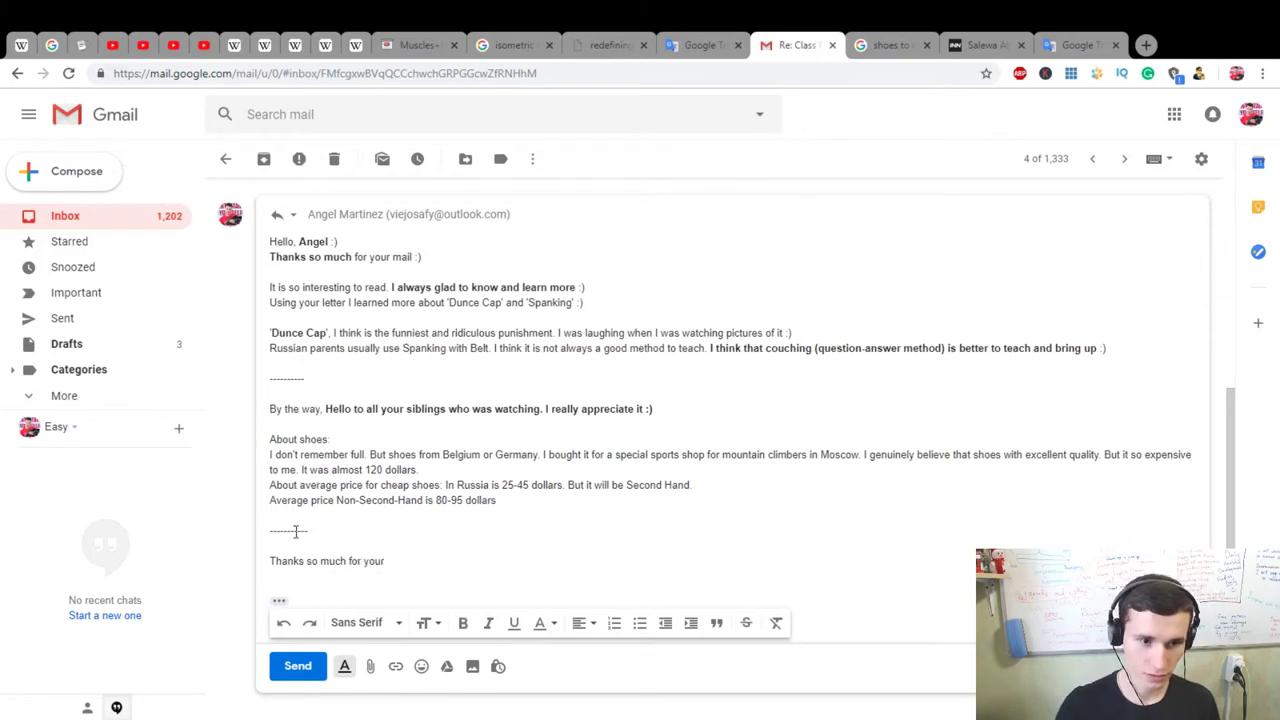
Step: Make the "About shoes:" heading bold
{"action": "triple_click", "coordinate": [300, 439]}
{"action": "key", "text": "ctrl+b"}
Step: Complete the closing thanks line with "detailed replying. I really appreciate it :)"
{"action": "left_click", "coordinate": [409, 559]}
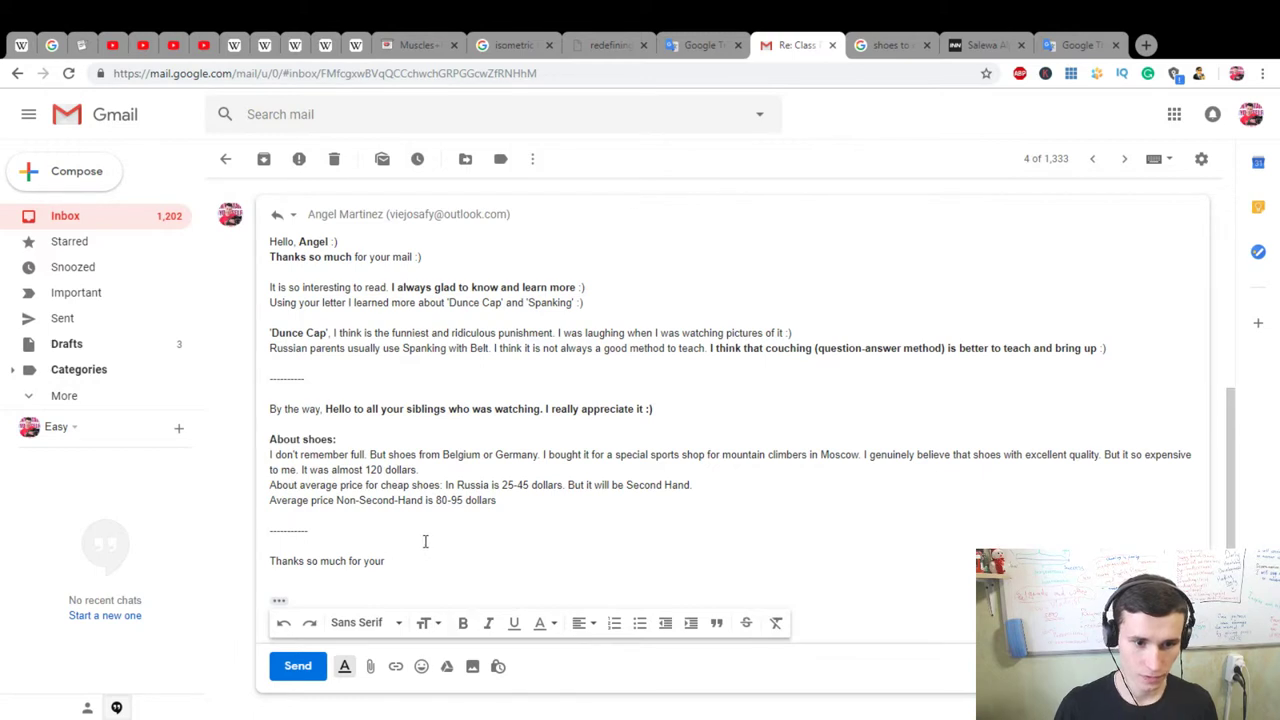
{"action": "type", "text": "replying"}
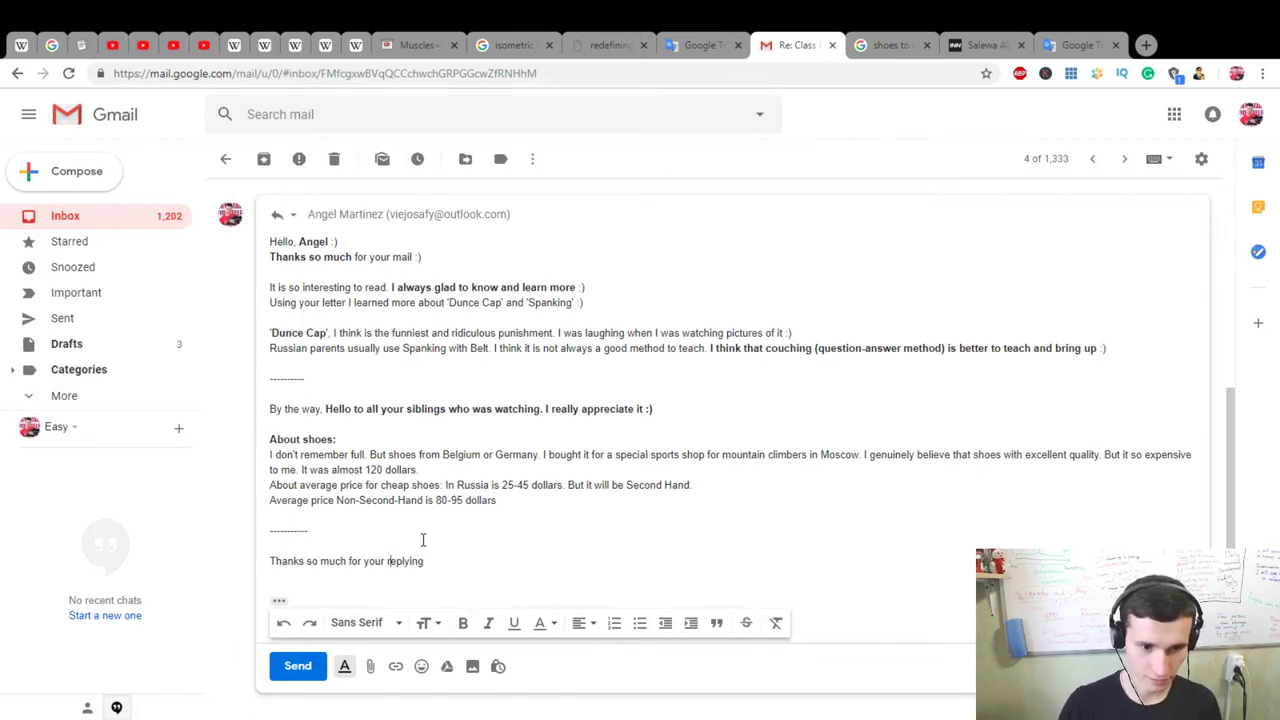
{"action": "type", "text": "detailed"}
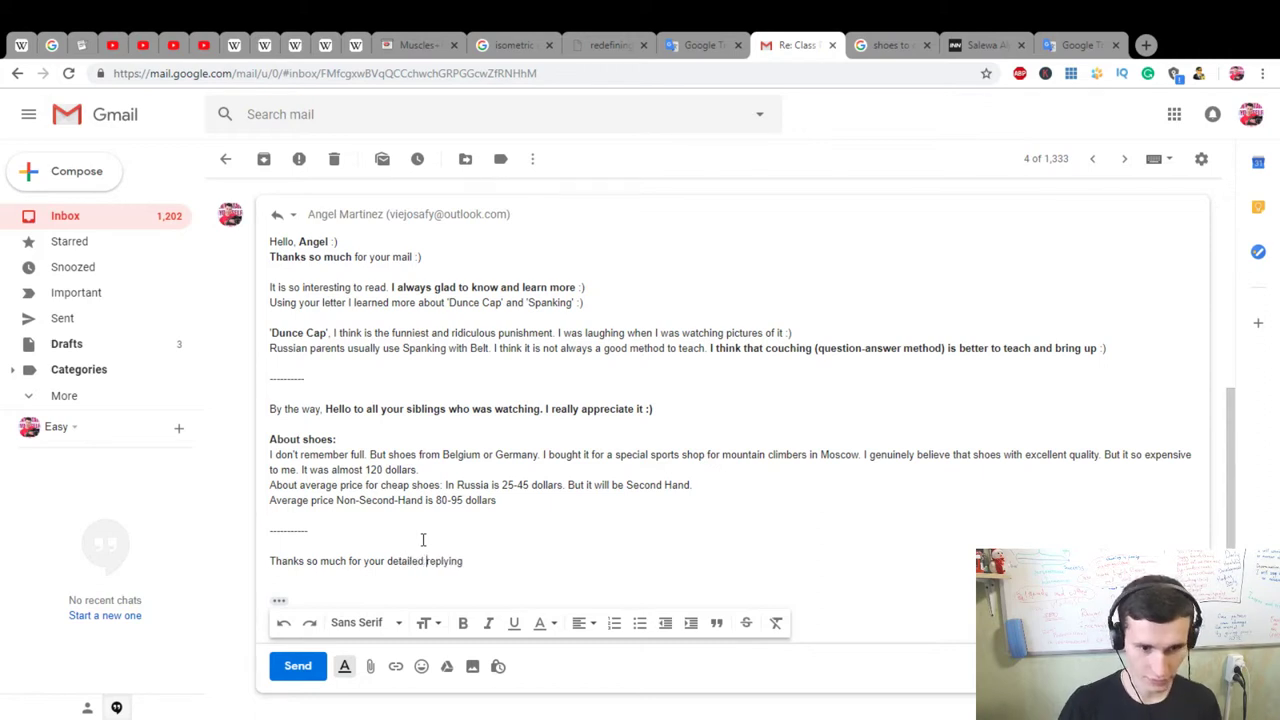
{"action": "key", "text": "Right"}
{"action": "key", "text": "Right"}
{"action": "key", "text": "Right"}
{"action": "key", "text": "Right"}
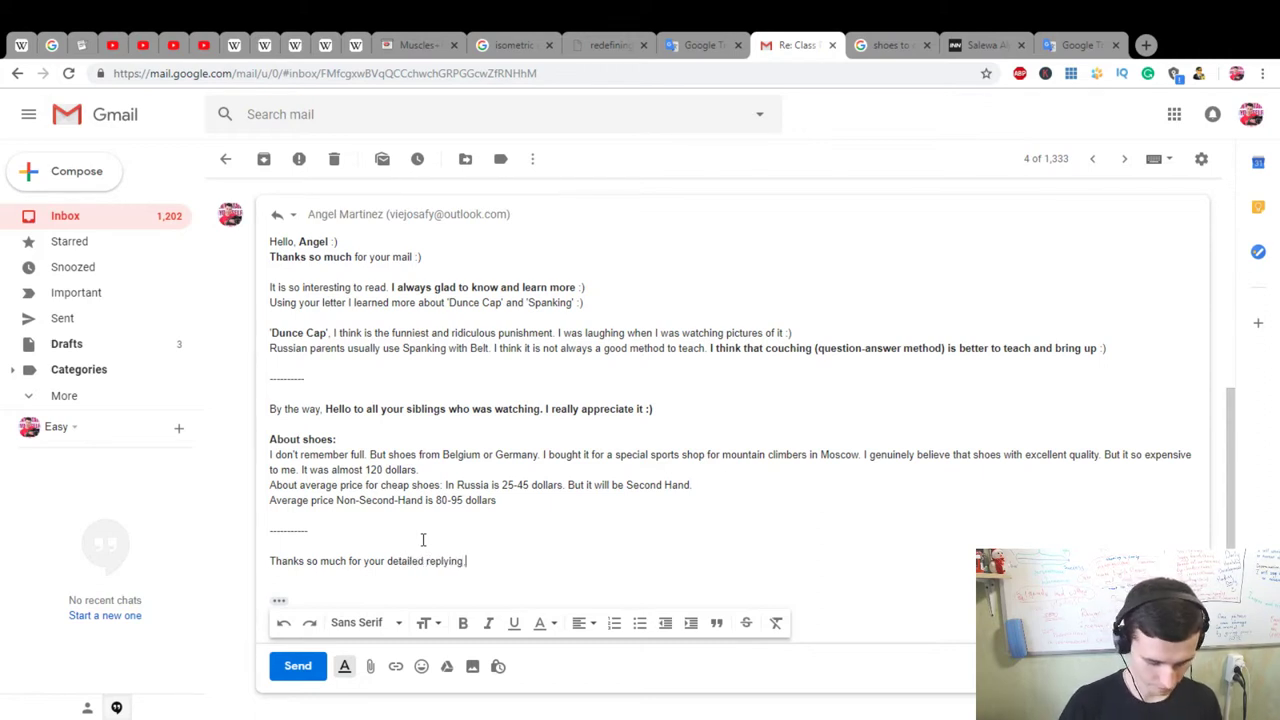
{"action": "type", "text": "I reall"}
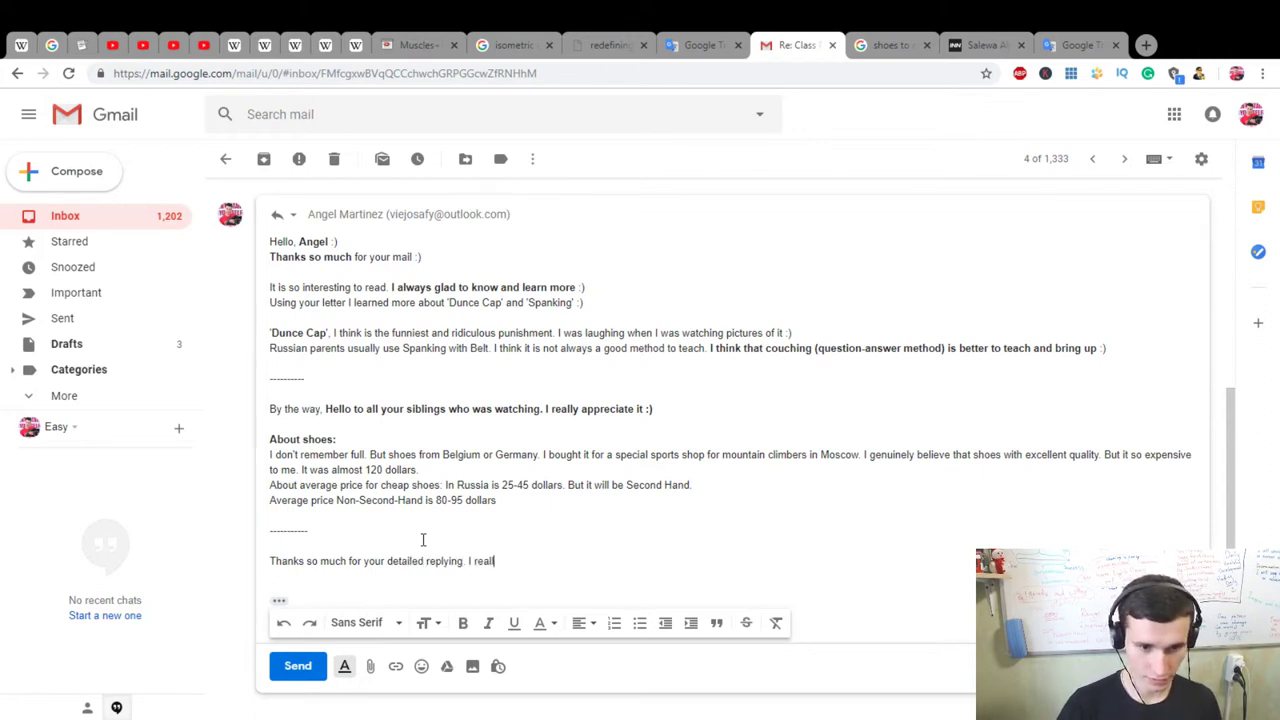
{"action": "type", "text": "y appreciate "}
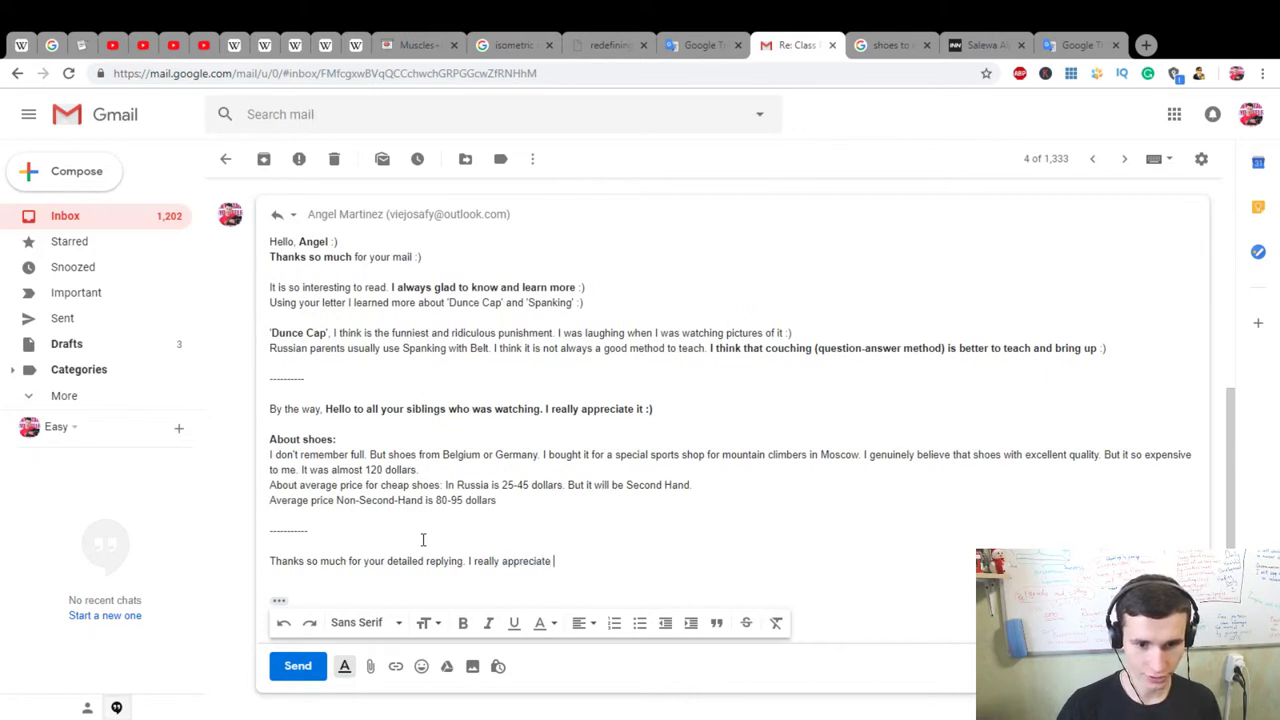
{"action": "type", "text": "it :)"}
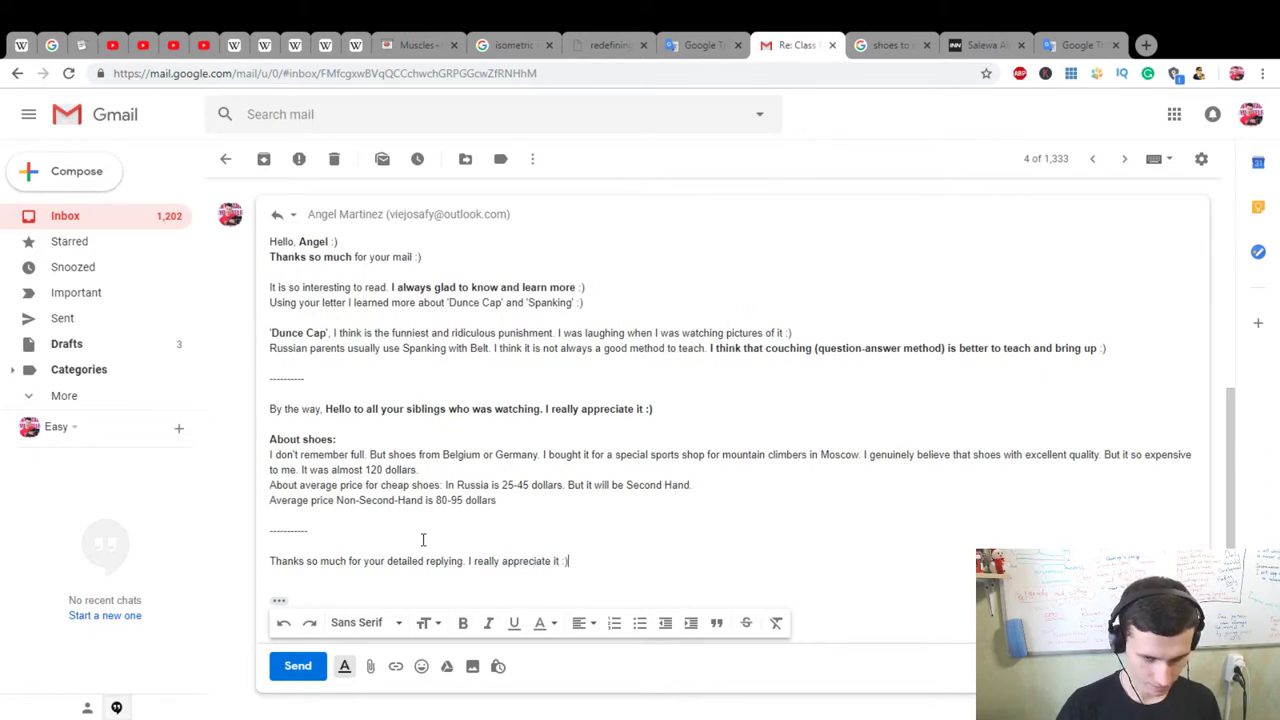
Step: Add the lines "Have a delightful day! :)" and "Let's improve ourselves together! :)" below the thanks line
{"action": "key", "text": "Return"}
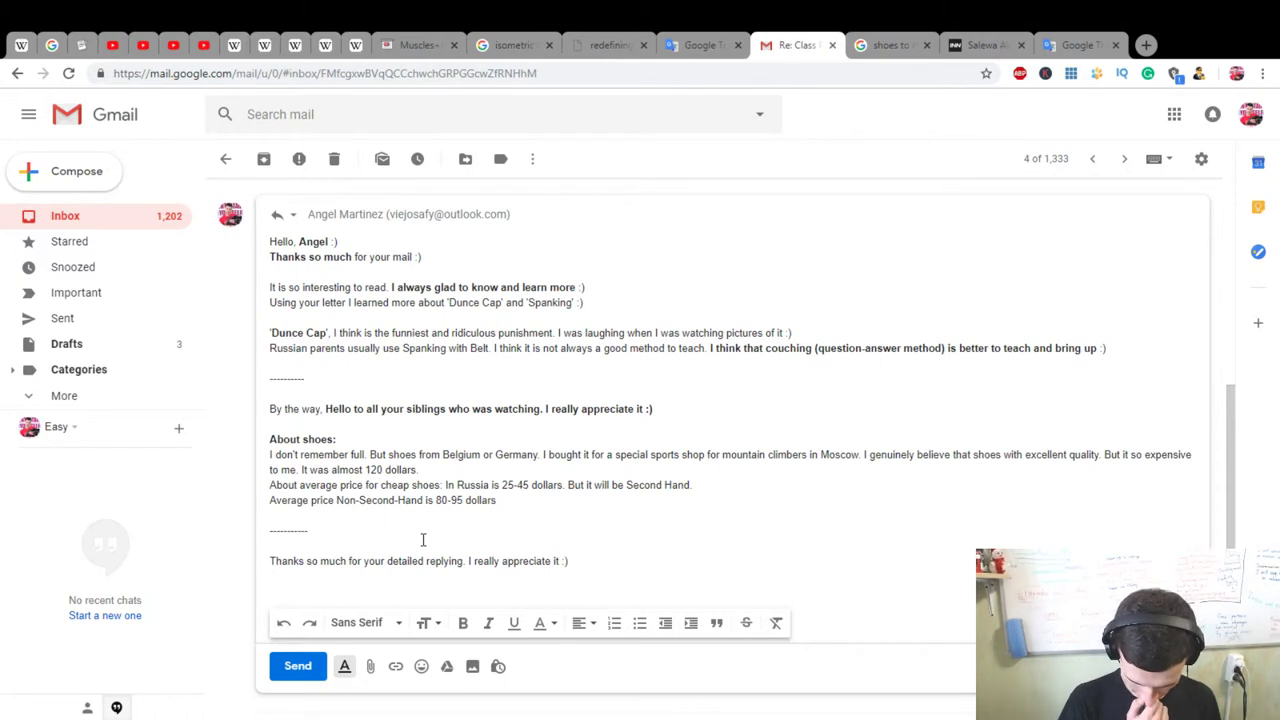
{"action": "type", "text": "Have a deli"}
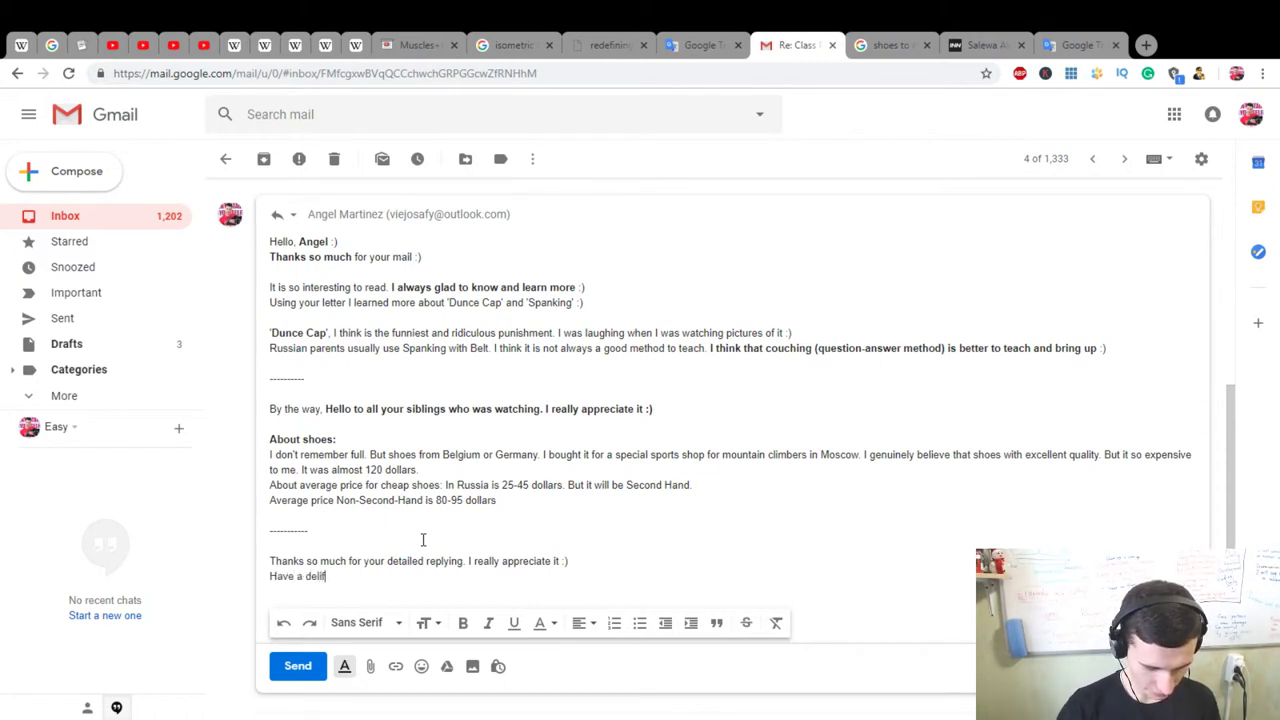
{"action": "type", "text": "ghtfu"}
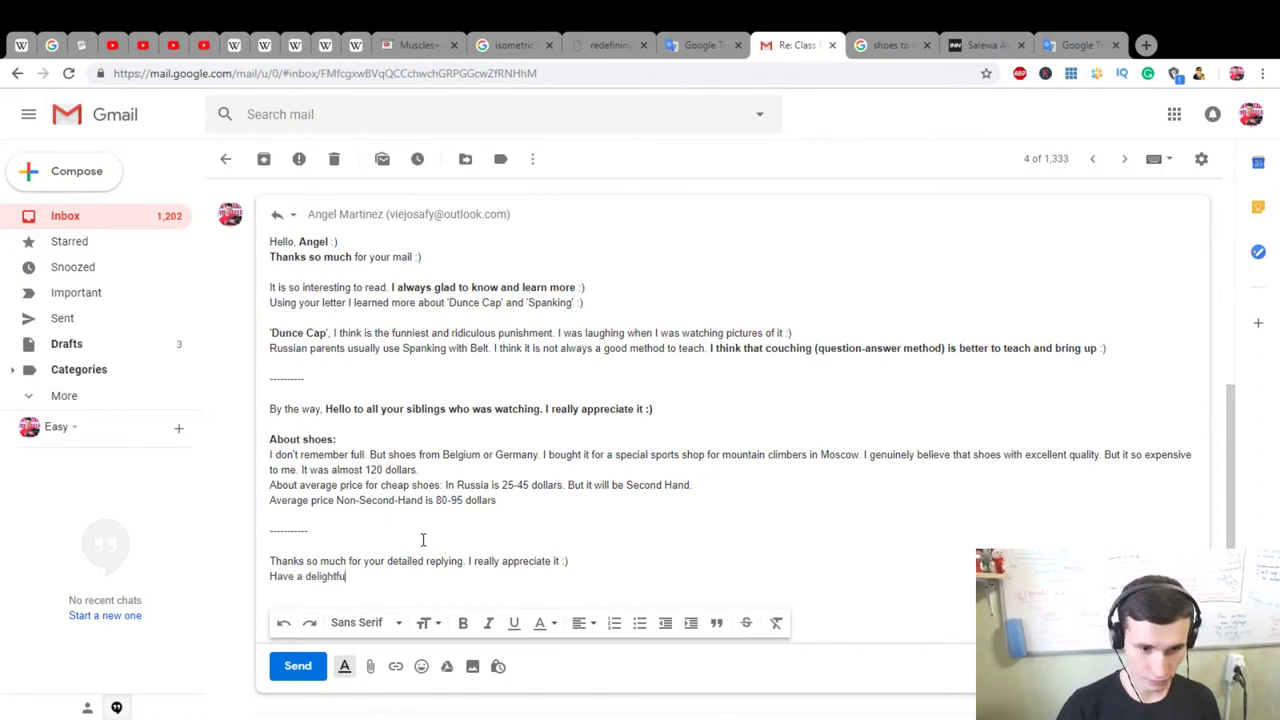
{"action": "type", "text": "l day! :)"}
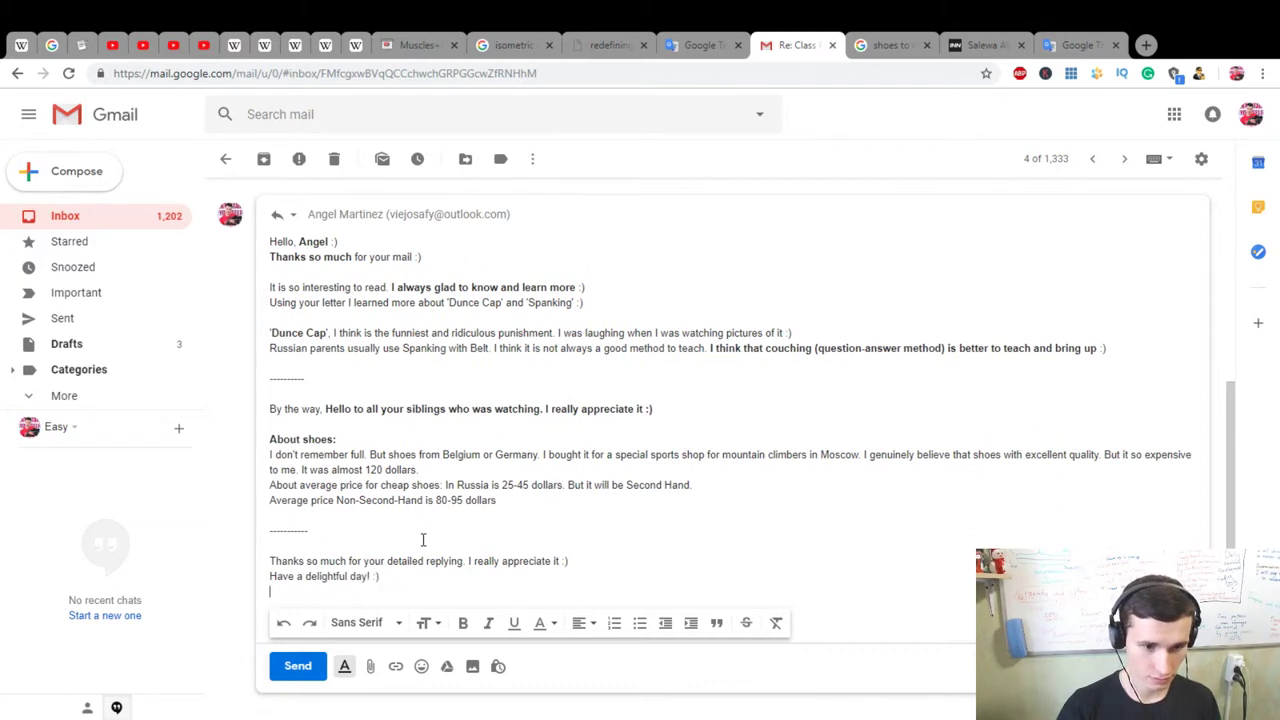
{"action": "key", "text": "Return"}
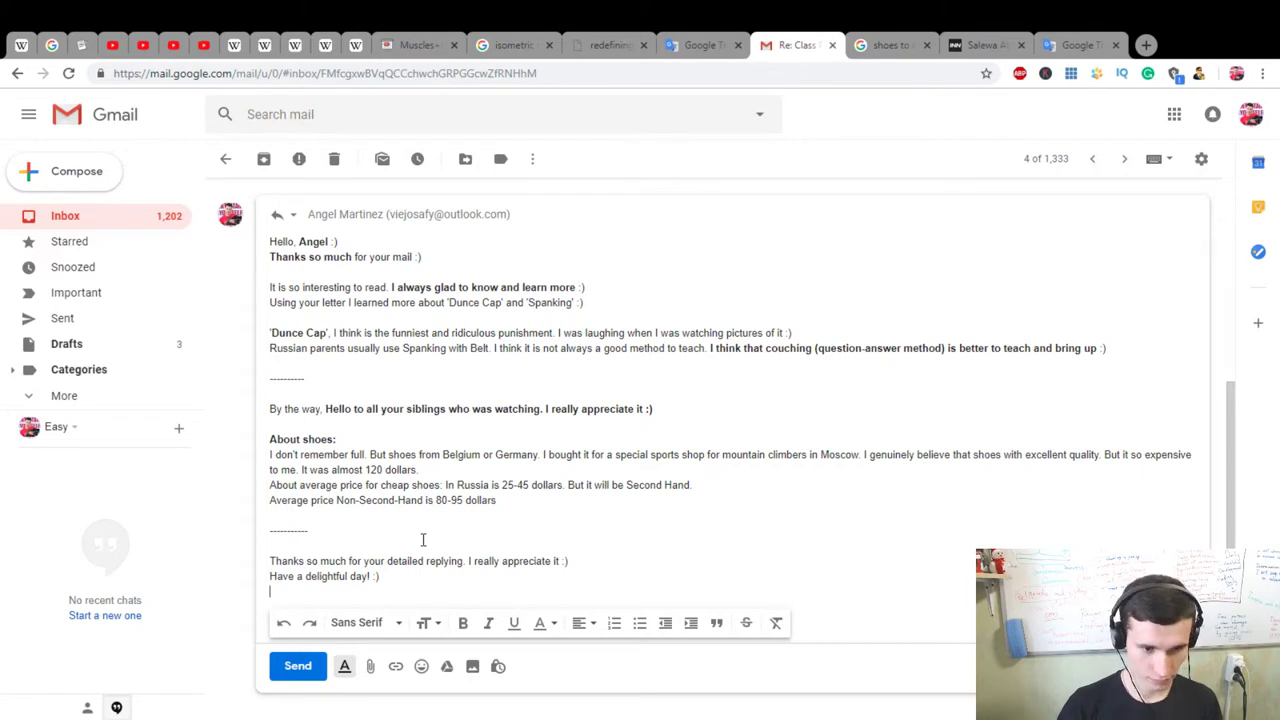
{"action": "type", "text": "Let's improve "}
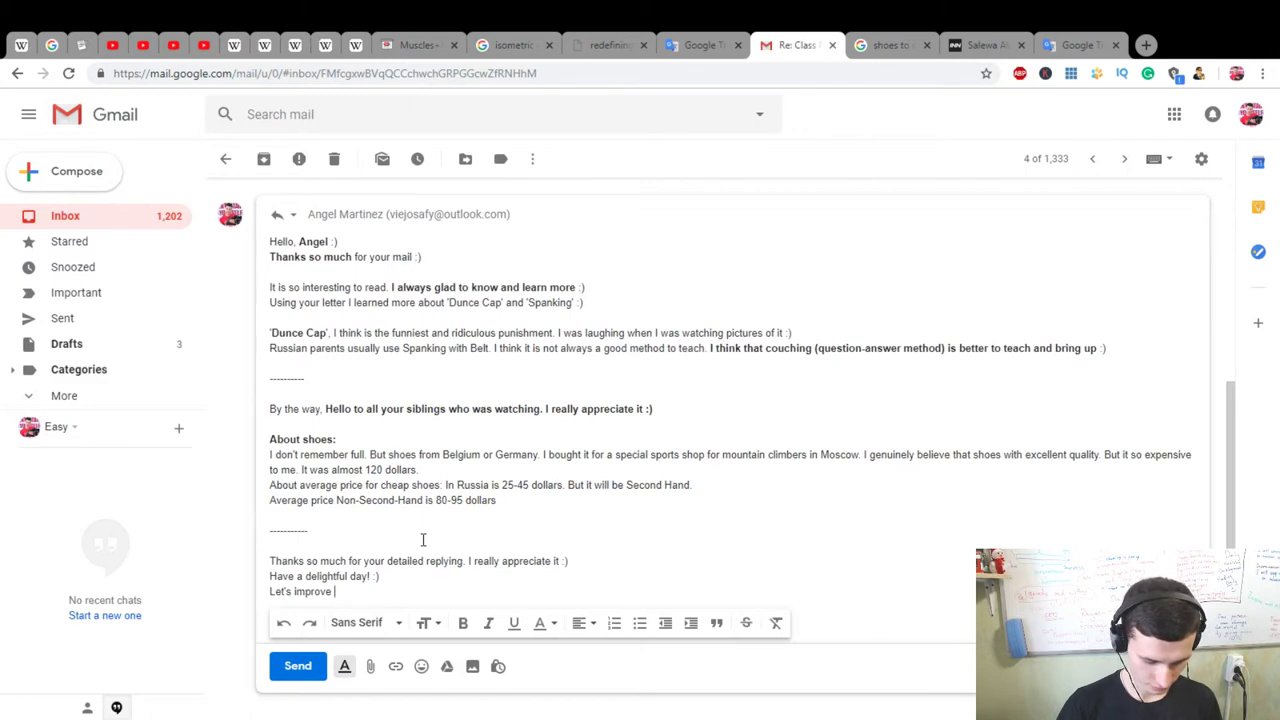
{"action": "type", "text": "ours"}
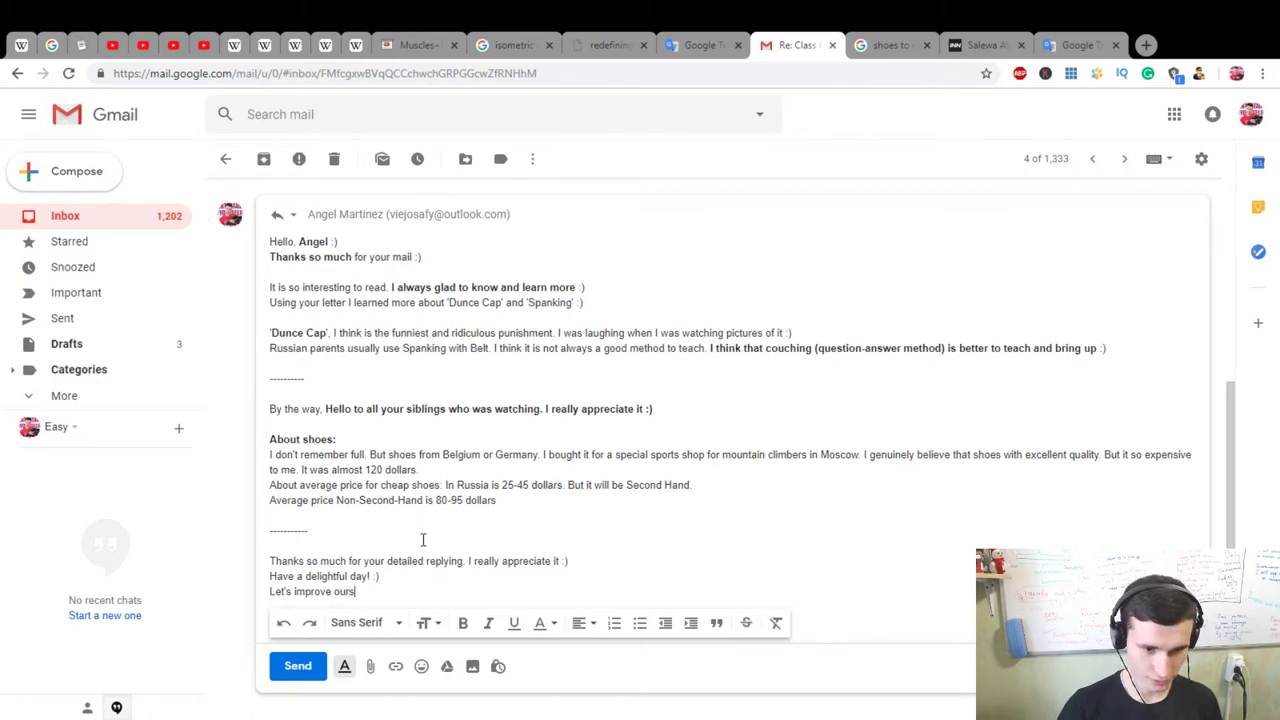
{"action": "type", "text": "es together! :)"}
Step: Leave a blank line and sign off with "With best wishes," followed by the sender's full name and a smiley on the line below
{"action": "key", "text": "Return"}
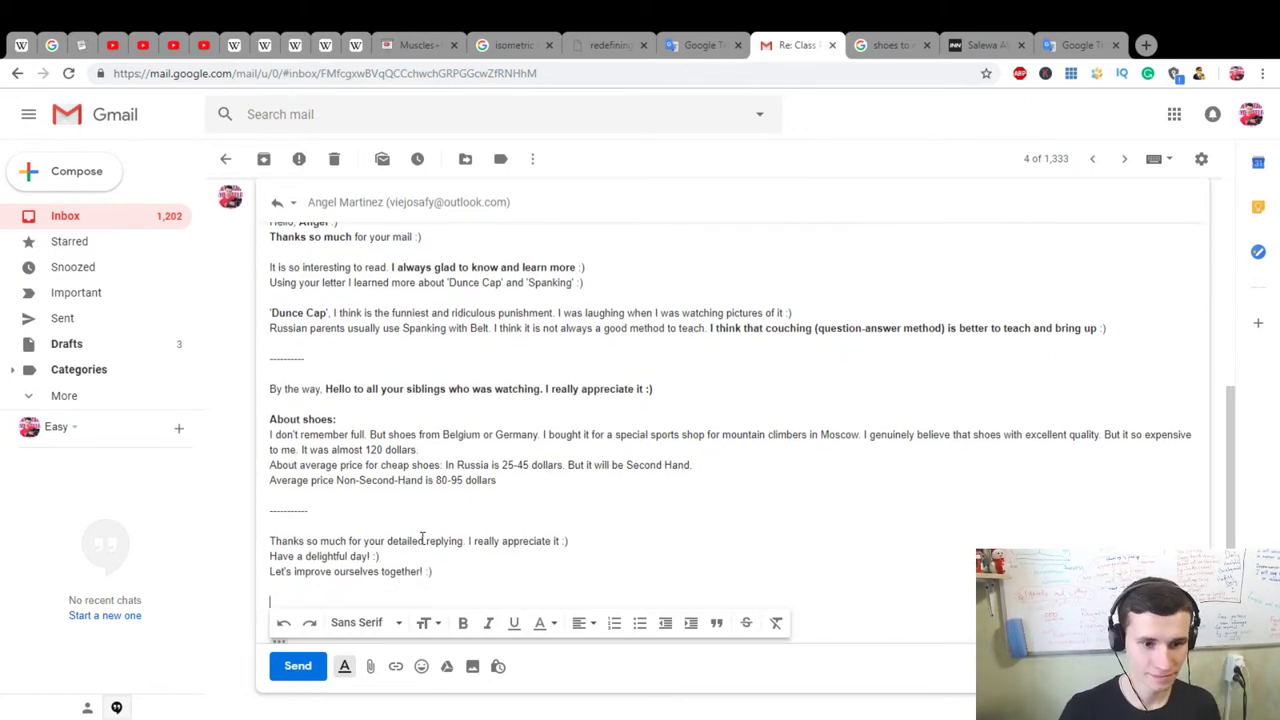
{"action": "type", "text": "With"}
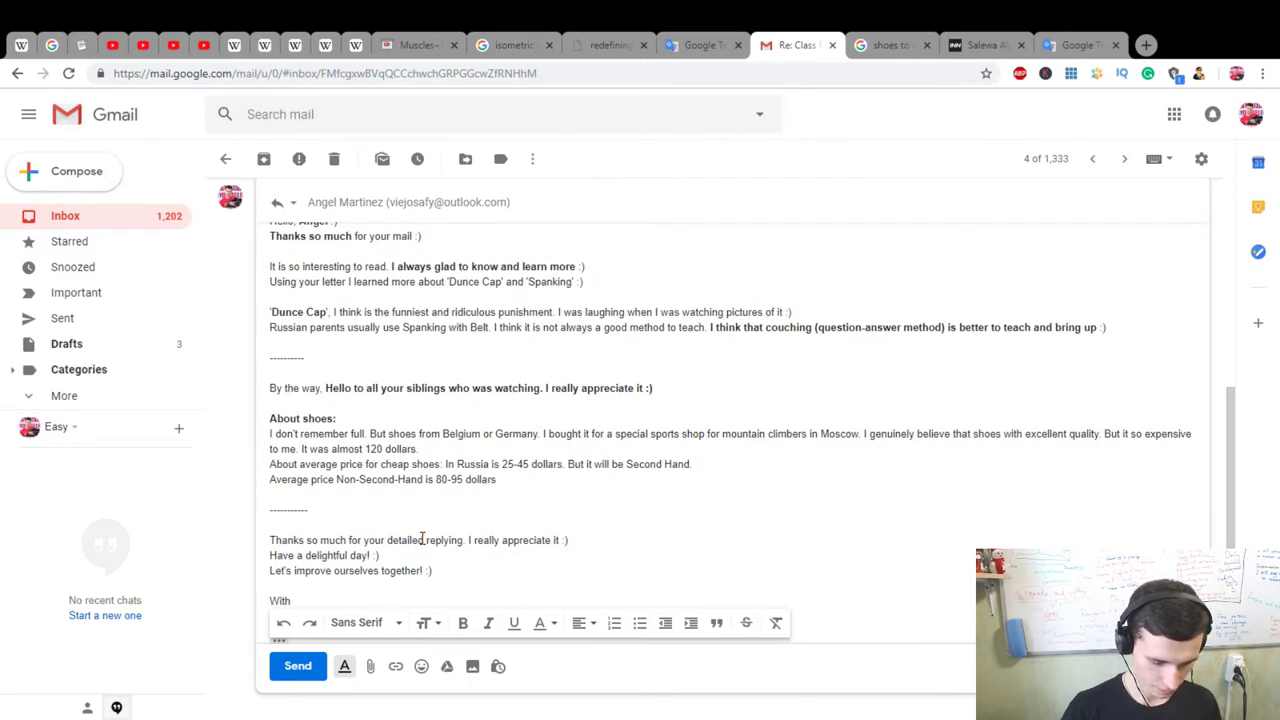
{"action": "type", "text": " best wishes"}
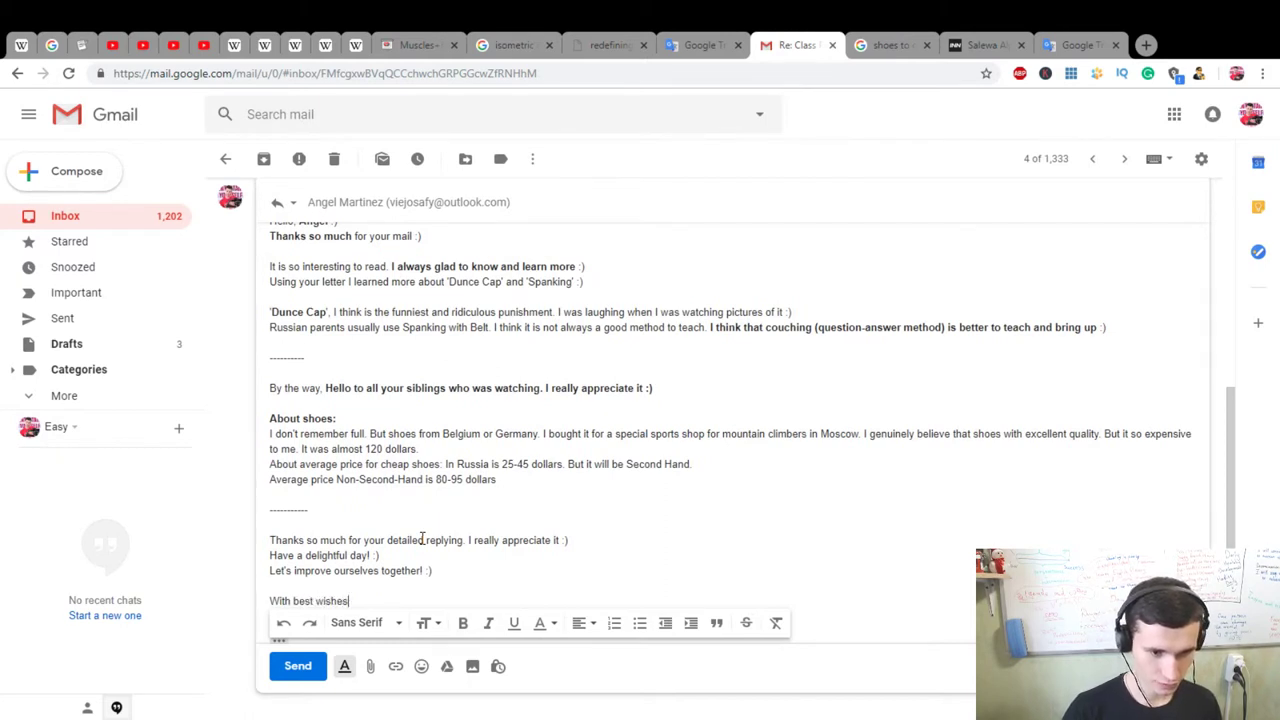
{"action": "type", "text": ","}
{"action": "key", "text": "Return"}
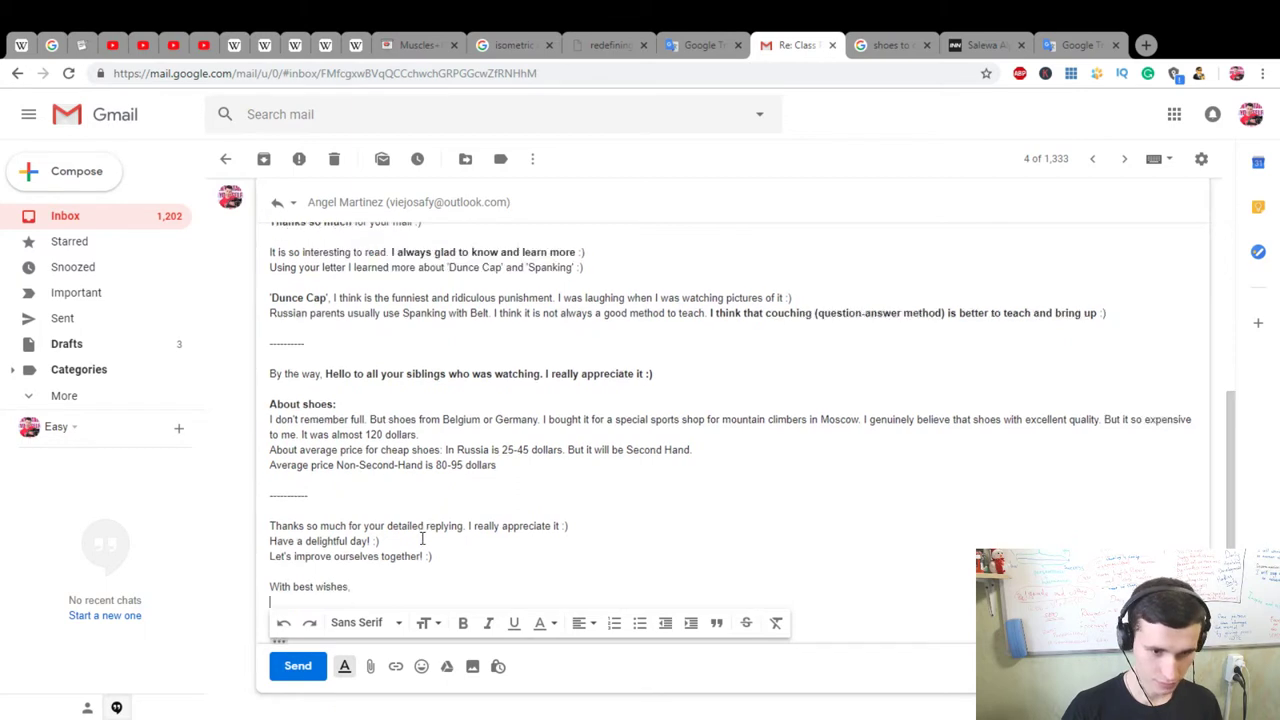
{"action": "type", "text": "Egor Vu"}
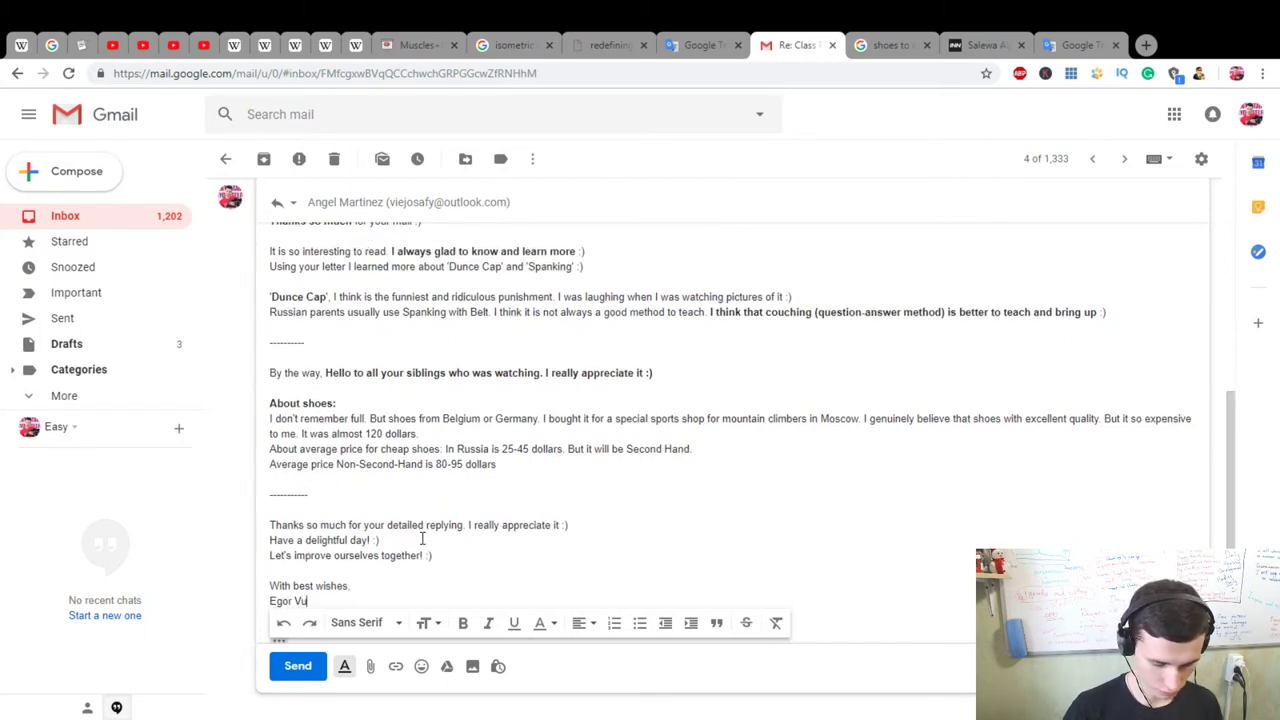
{"action": "type", "text": "jicik :)"}
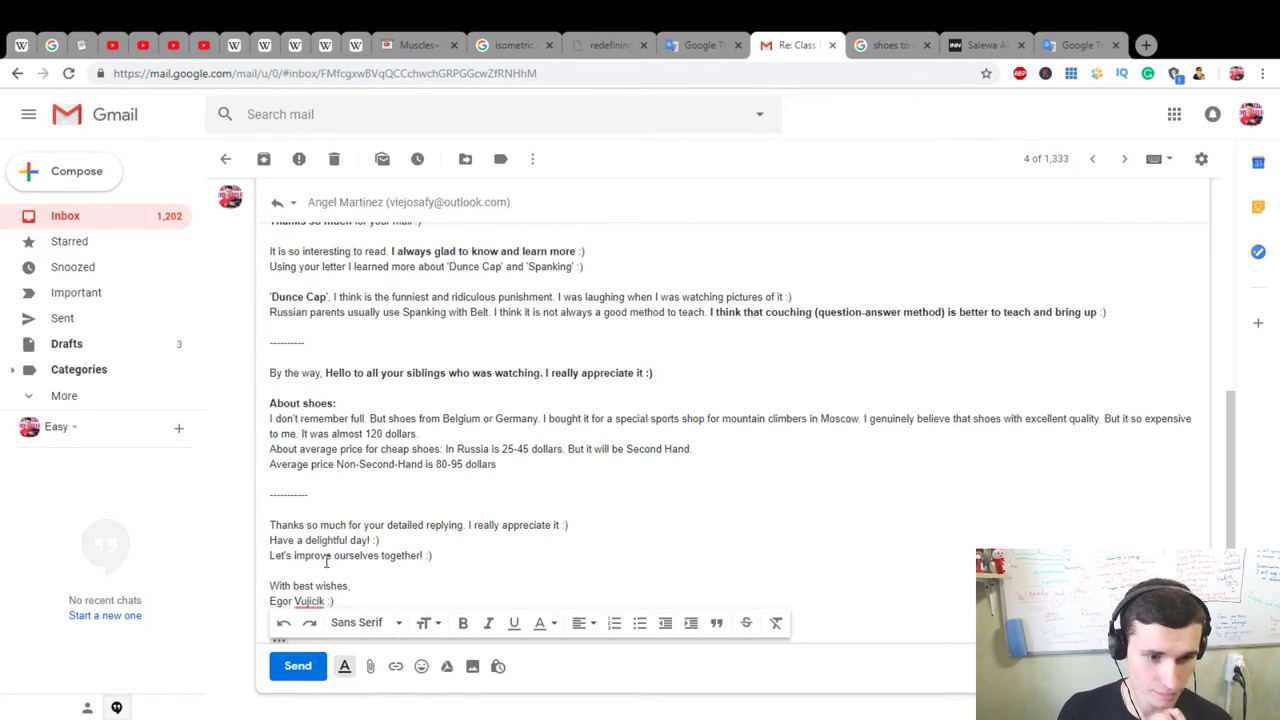
Step: Try a different spelling of the sender's surname in the signature
{"action": "mouse_move", "coordinate": [299, 605]}
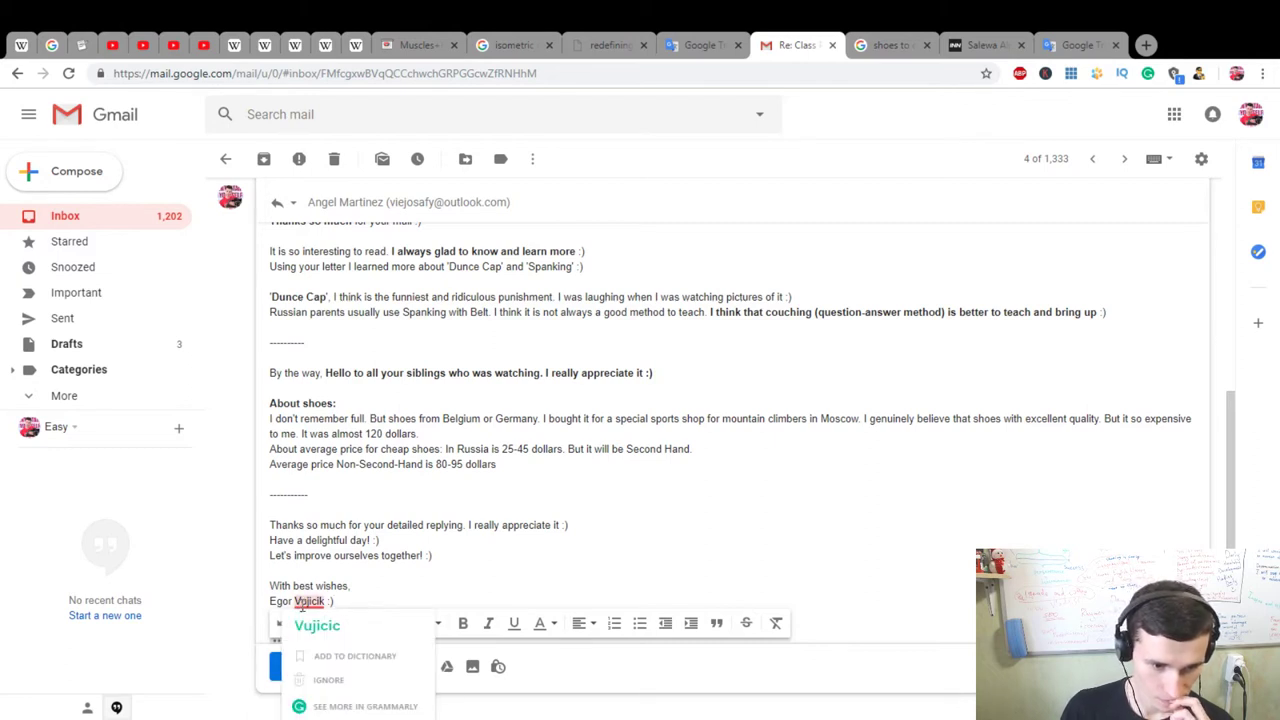
{"action": "double_click", "coordinate": [301, 603]}
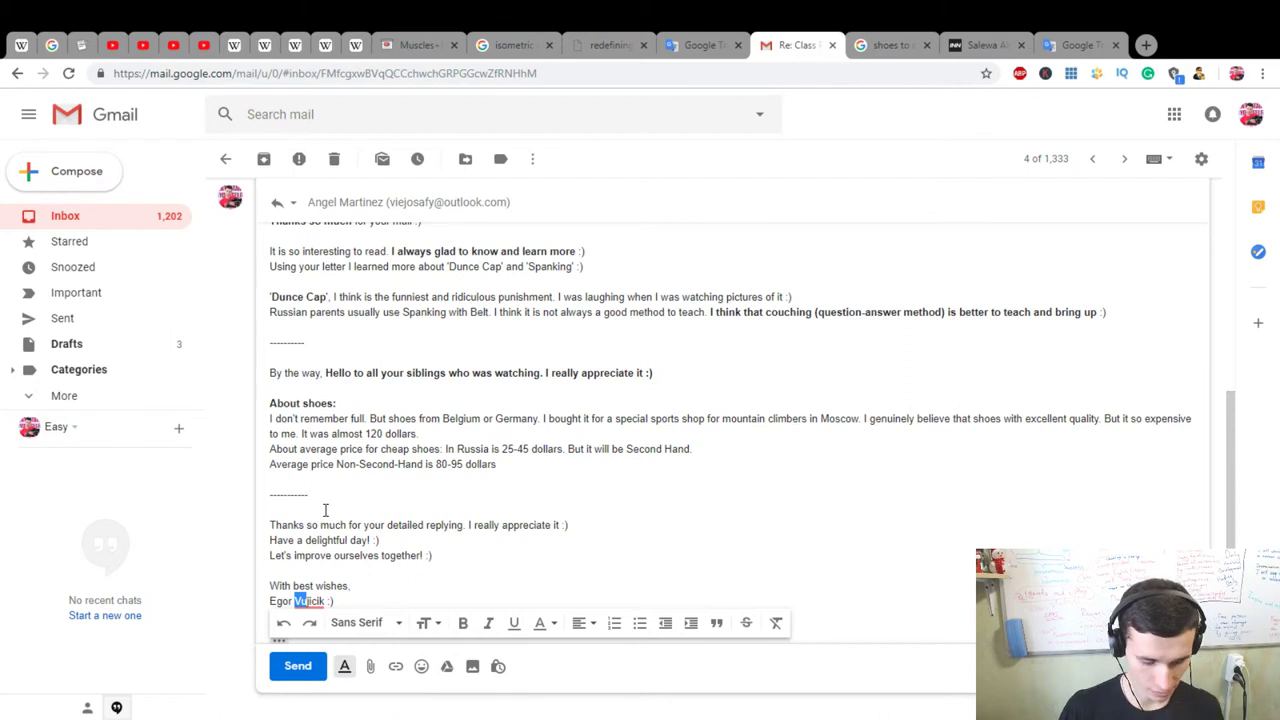
{"action": "type", "text": "Wojcik"}
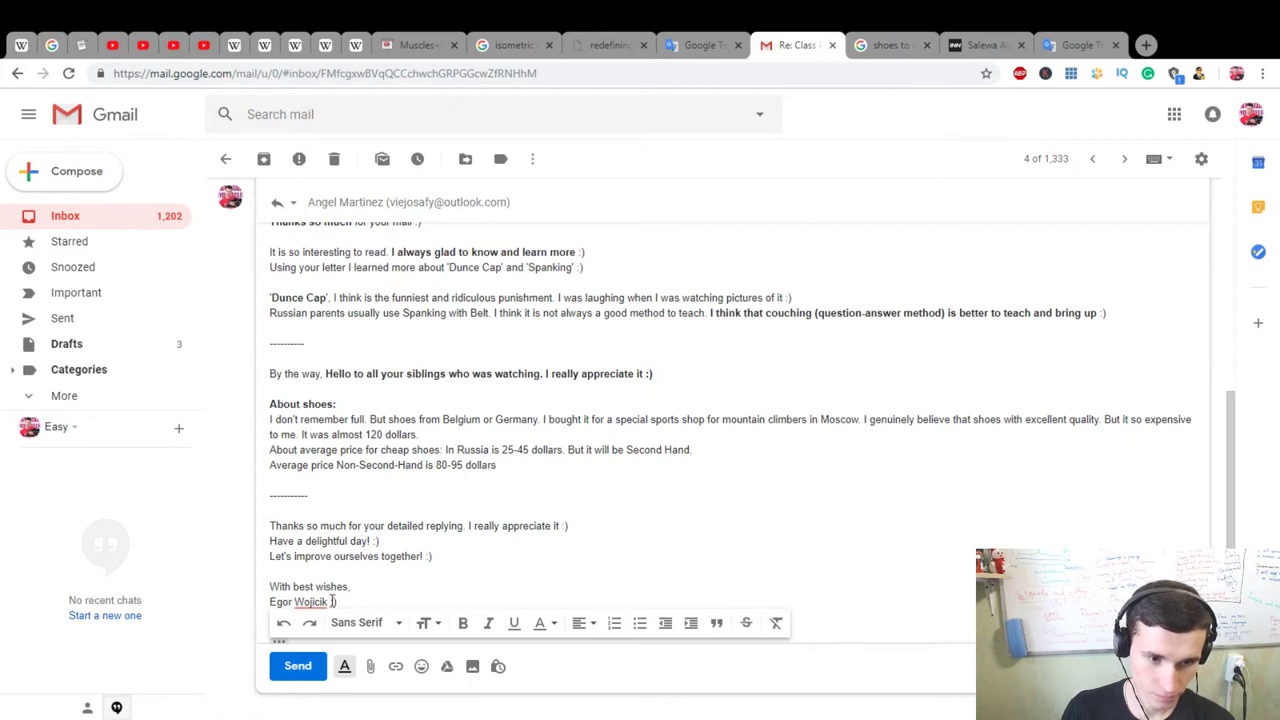
{"action": "double_click", "coordinate": [323, 601]}
{"action": "left_click", "coordinate": [366, 601]}
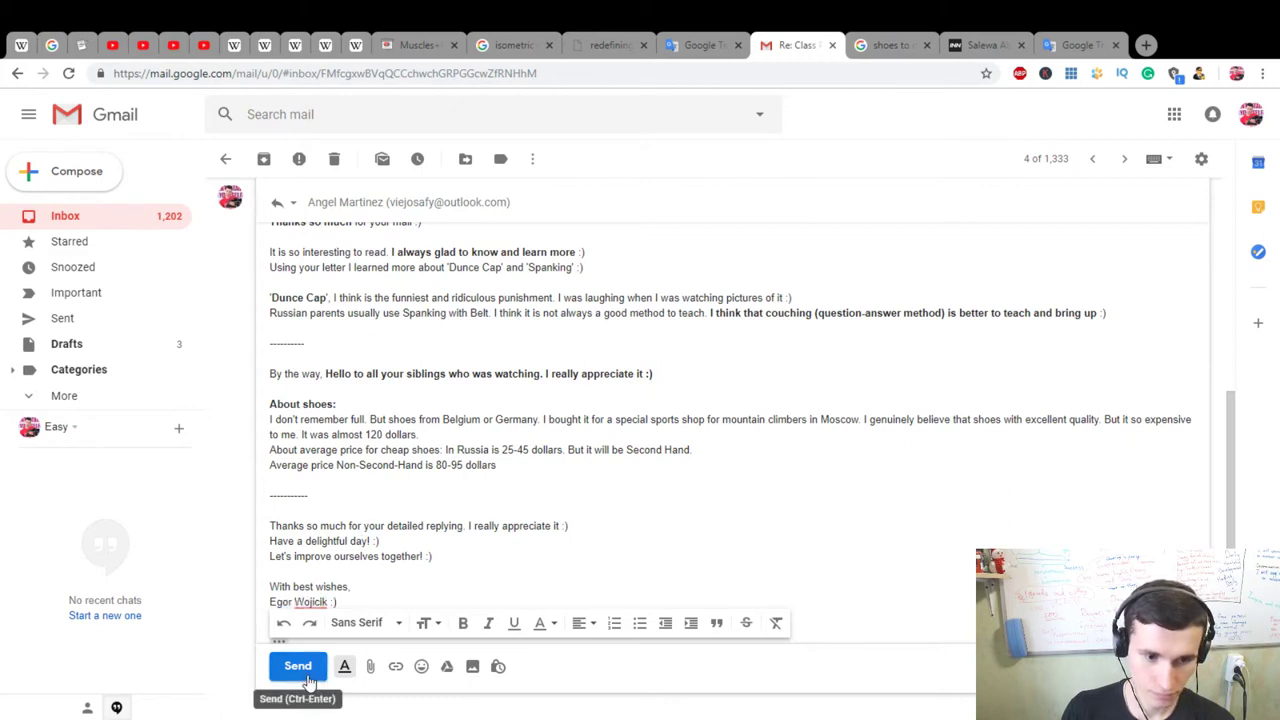
{"action": "key", "text": "Up"}
{"action": "key", "text": "Up"}
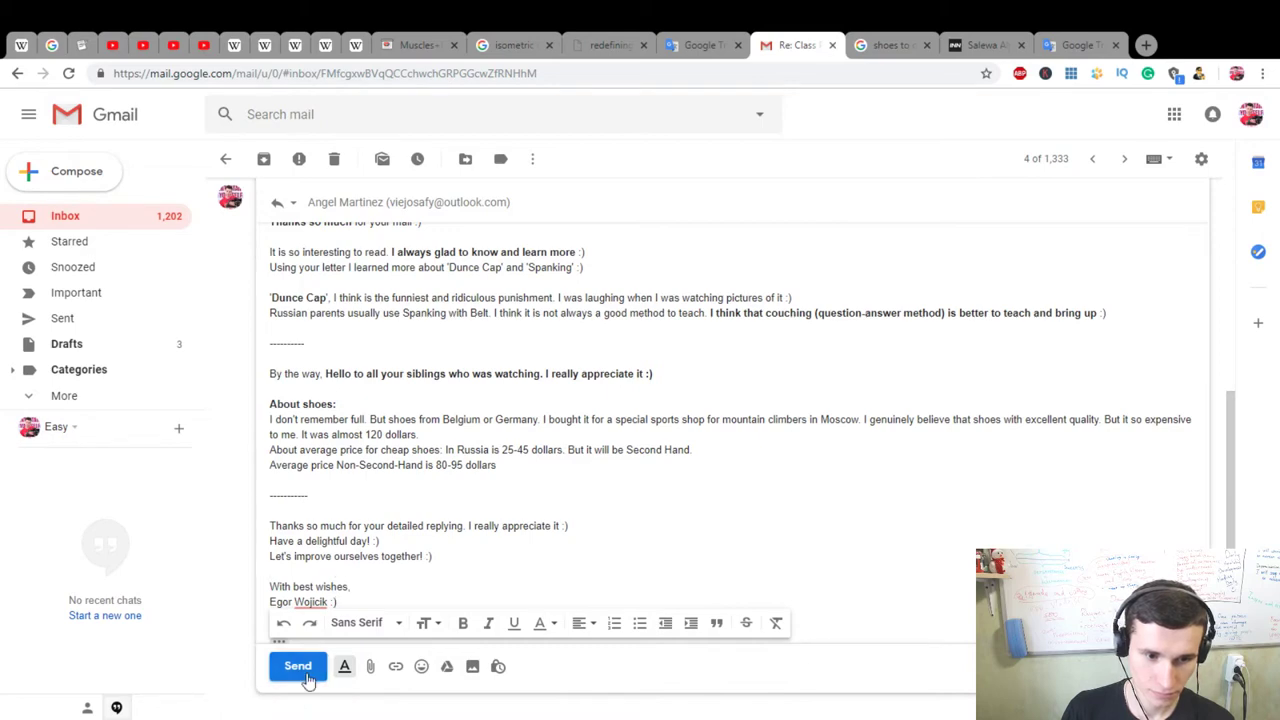
Step: Restore the original spelling of the sender's surname in the signature
{"action": "scroll", "coordinate": [414, 440], "scroll_direction": "up", "scroll_amount": 3}
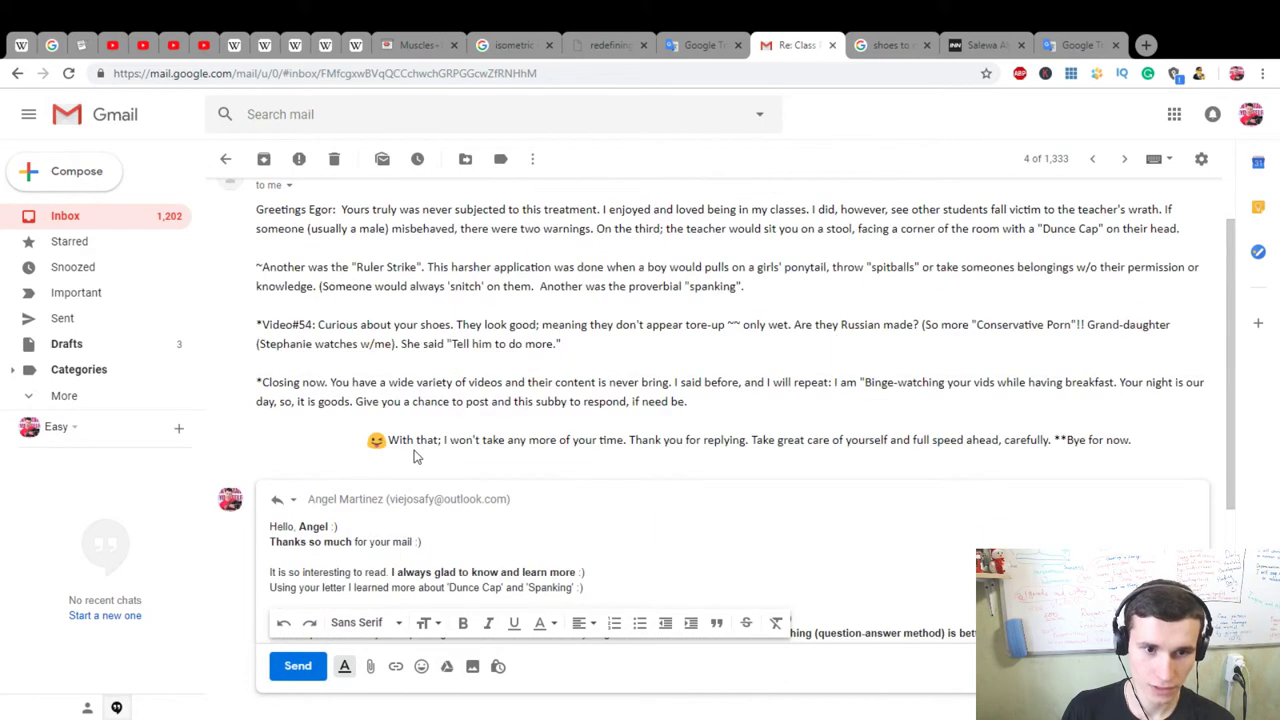
{"action": "scroll", "coordinate": [417, 456], "scroll_direction": "down", "scroll_amount": 5}
{"action": "left_click", "coordinate": [305, 531]}
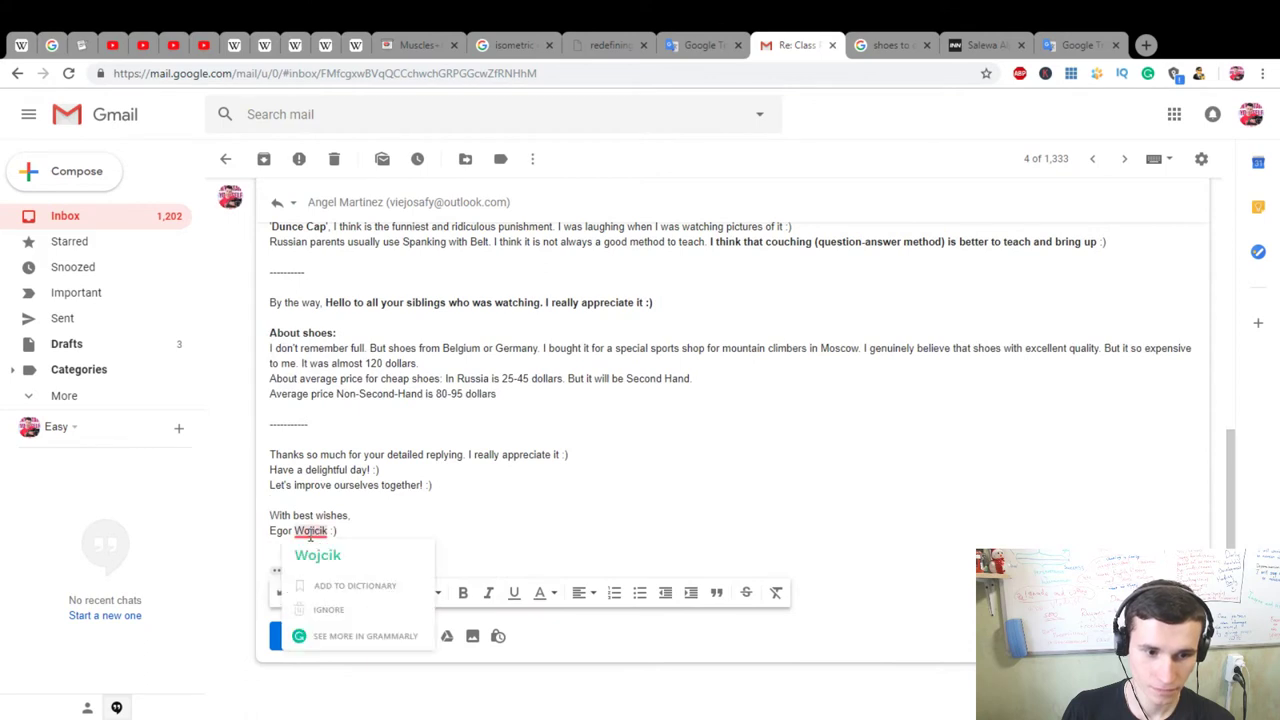
{"action": "left_click_drag", "start_coordinate": [310, 531], "coordinate": [300, 534]}
{"action": "type", "text": "Vu"}
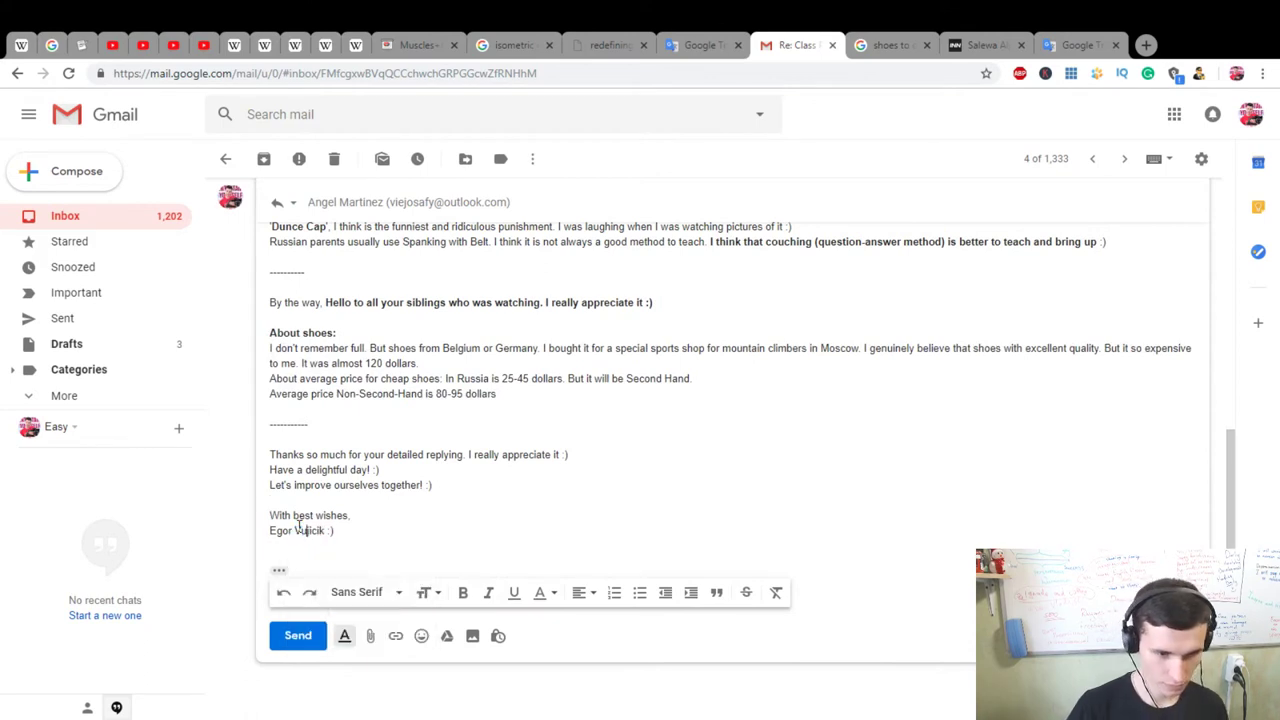
{"action": "left_click", "coordinate": [322, 485]}
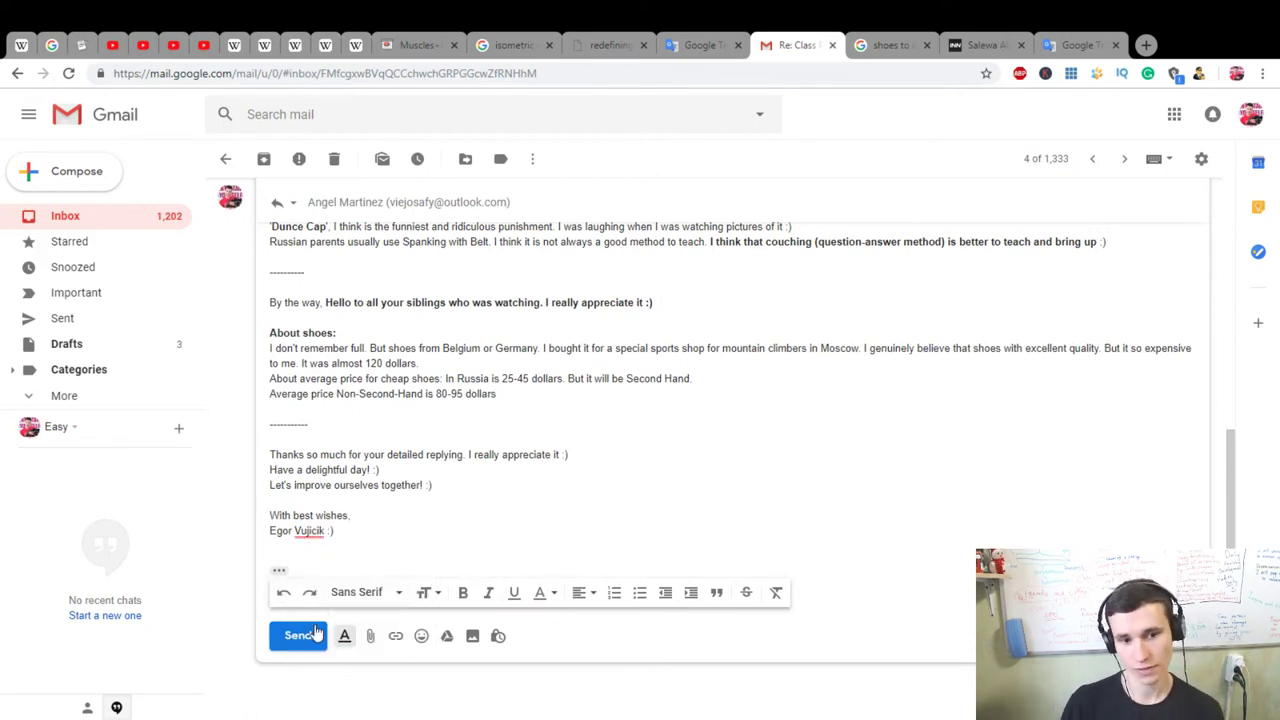
Step: Check the finished reply against the viewer's email and send it
{"action": "scroll", "coordinate": [360, 480], "scroll_direction": "up", "scroll_amount": 3}
{"action": "scroll", "coordinate": [371, 466], "scroll_direction": "down", "scroll_amount": 3}
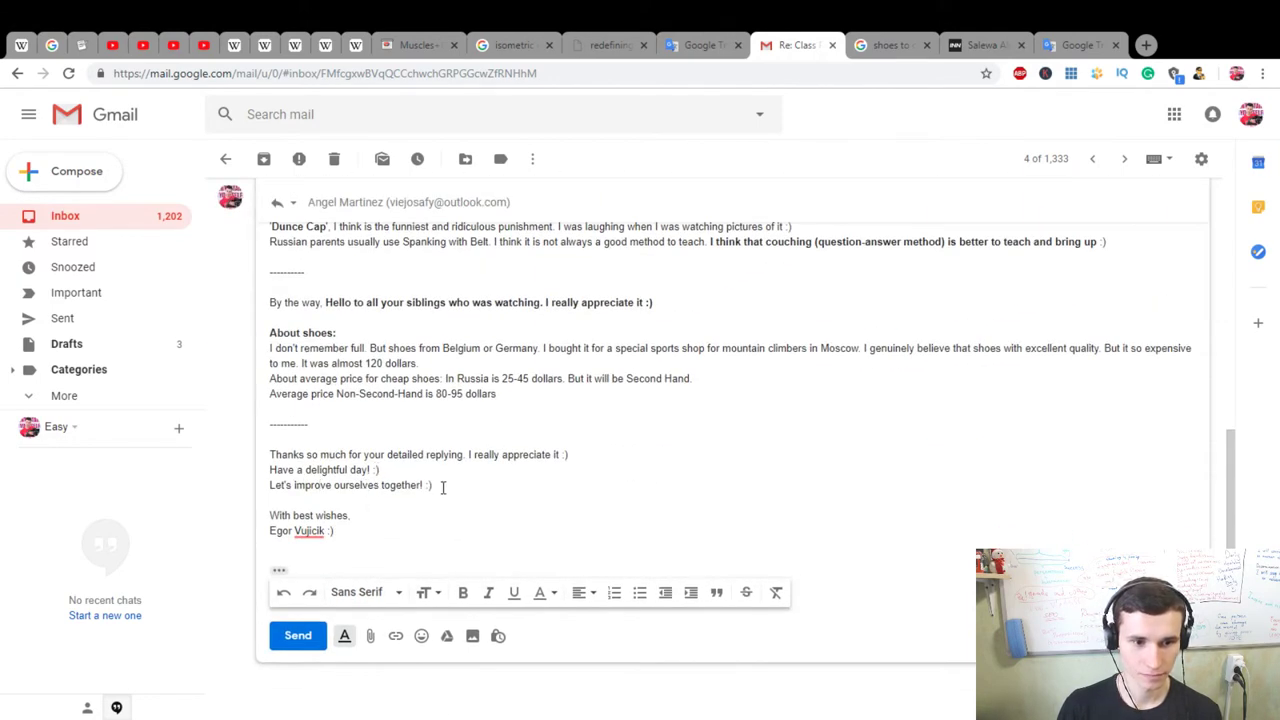
{"action": "scroll", "coordinate": [333, 507], "scroll_direction": "up", "scroll_amount": 3}
{"action": "scroll", "coordinate": [331, 500], "scroll_direction": "down", "scroll_amount": 3}
{"action": "left_click", "coordinate": [298, 637]}
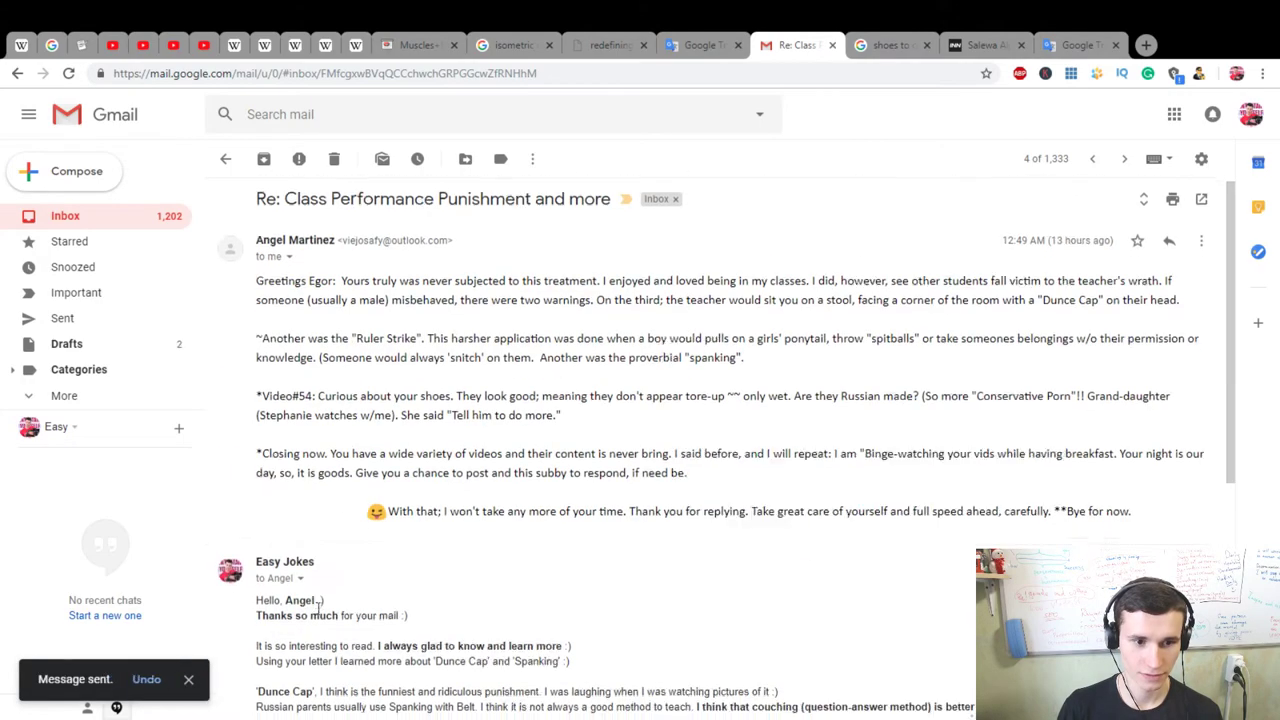
Step: Review the sent reply together with the viewer's original email in the conversation
{"action": "scroll", "coordinate": [320, 598], "scroll_direction": "up", "scroll_amount": 4}
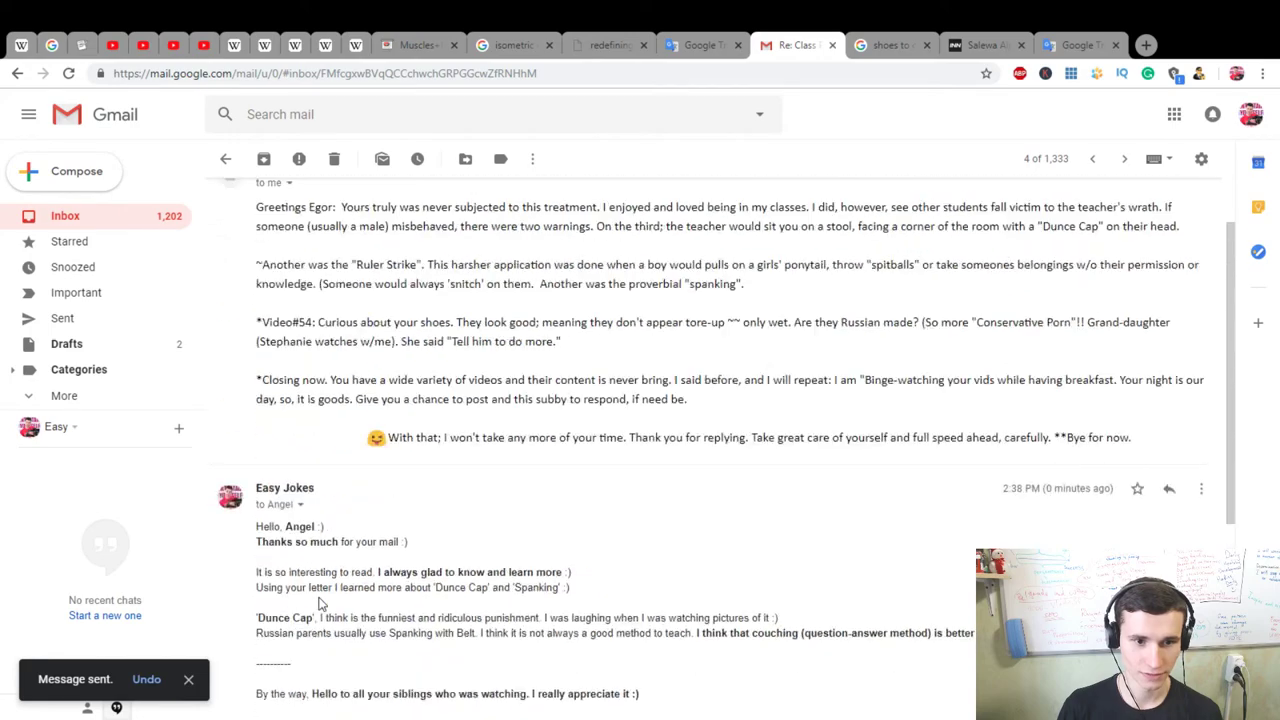
{"action": "scroll", "coordinate": [320, 600], "scroll_direction": "down", "scroll_amount": 5}
{"action": "scroll", "coordinate": [352, 585], "scroll_direction": "up", "scroll_amount": 5}
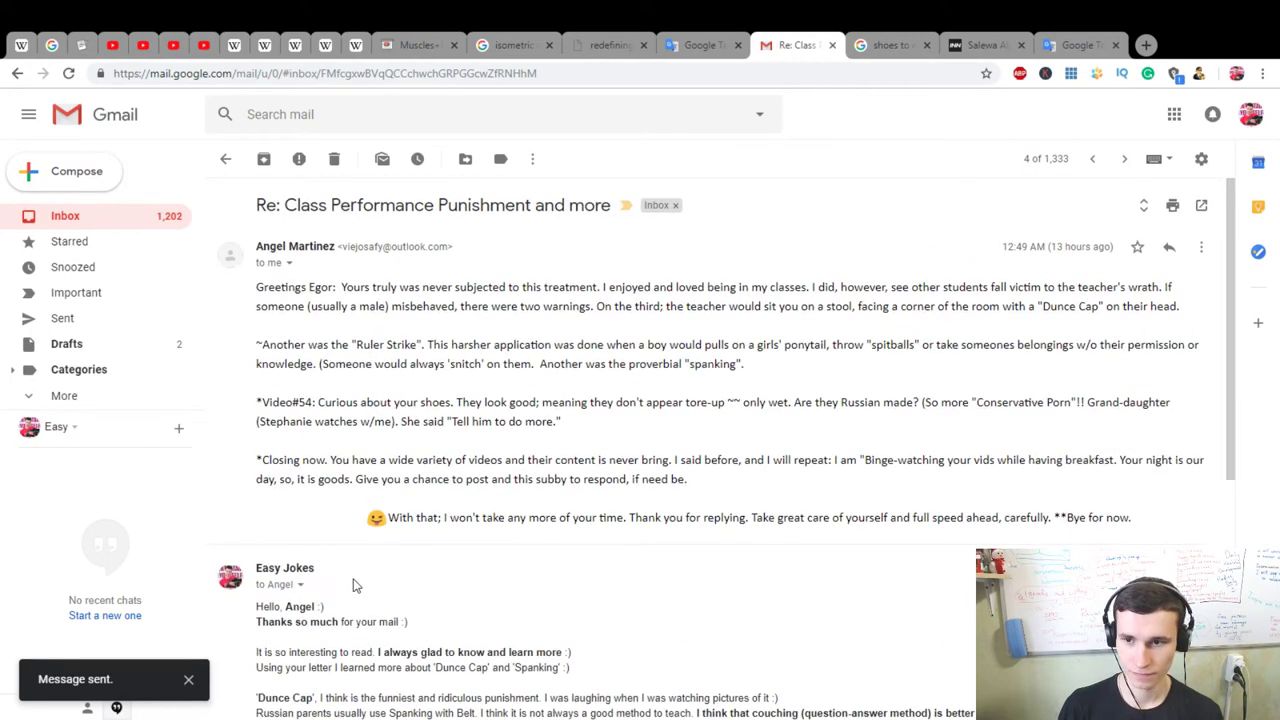
{"action": "scroll", "coordinate": [352, 585], "scroll_direction": "down", "scroll_amount": 5}
{"action": "scroll", "coordinate": [352, 585], "scroll_direction": "up", "scroll_amount": 3}
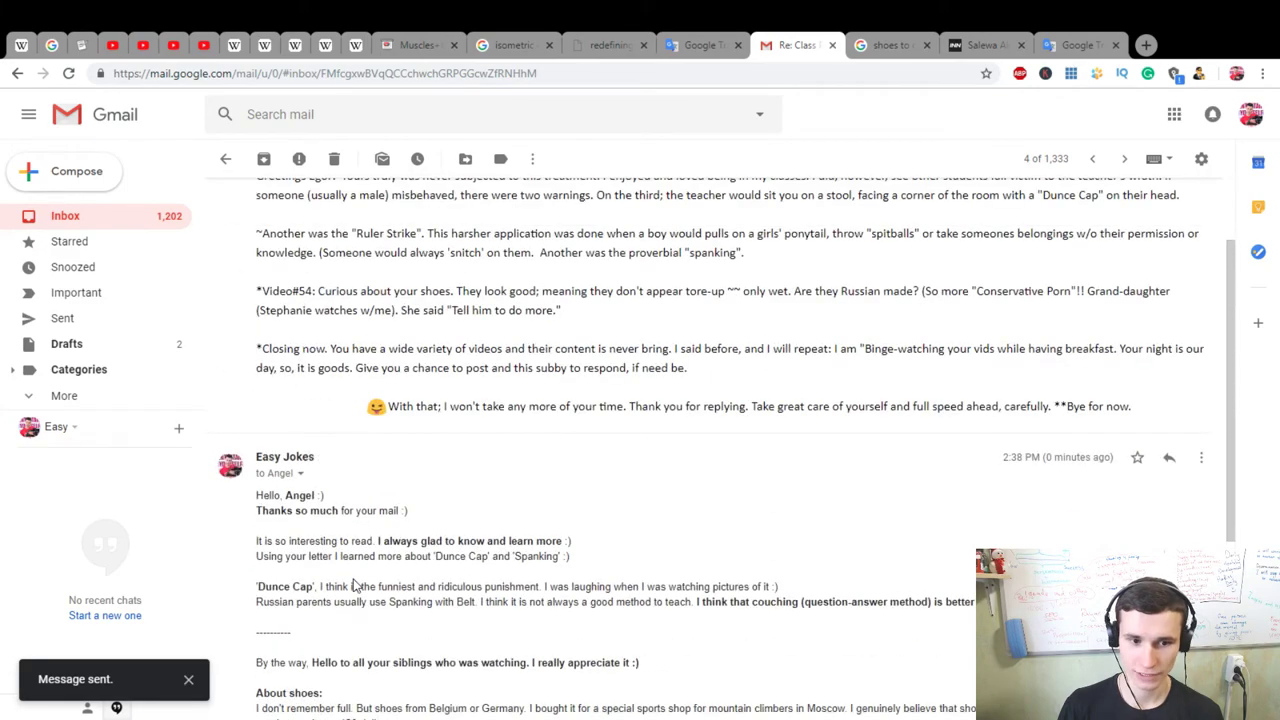
{"action": "scroll", "coordinate": [352, 585], "scroll_direction": "down", "scroll_amount": 3}
{"action": "scroll", "coordinate": [352, 585], "scroll_direction": "up", "scroll_amount": 5}
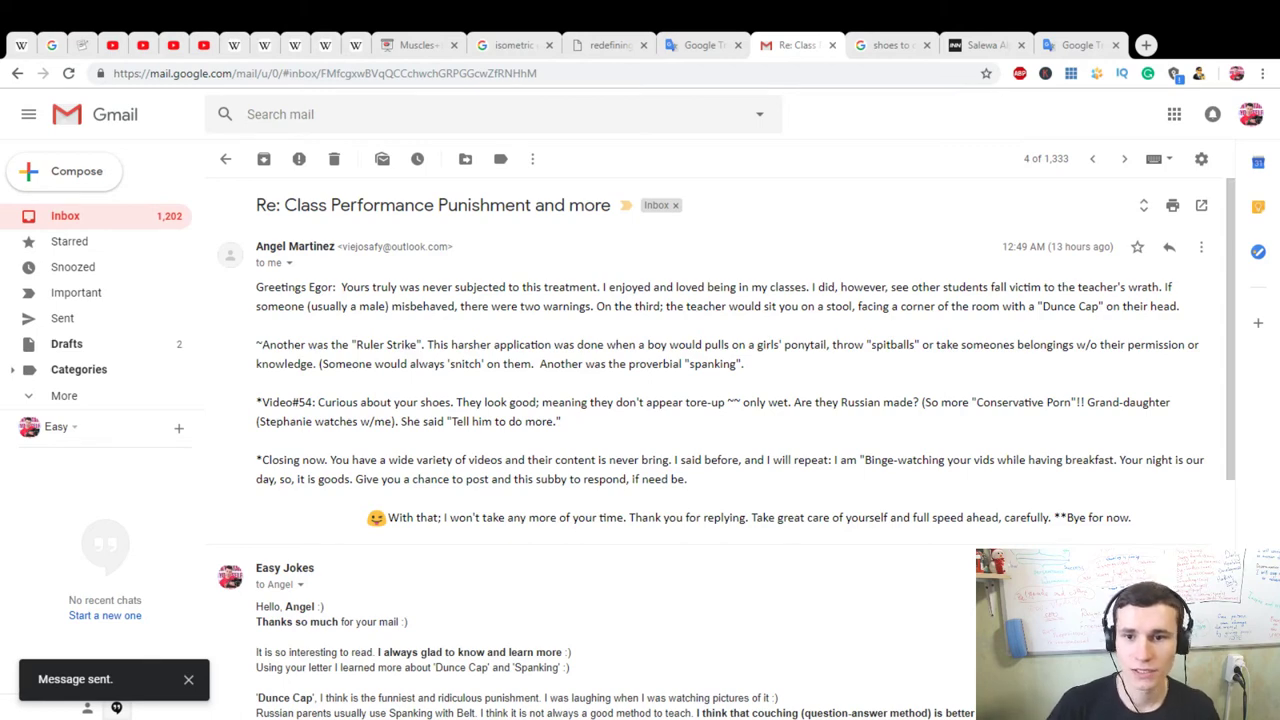
{"action": "scroll", "coordinate": [446, 554], "scroll_direction": "down", "scroll_amount": 4}
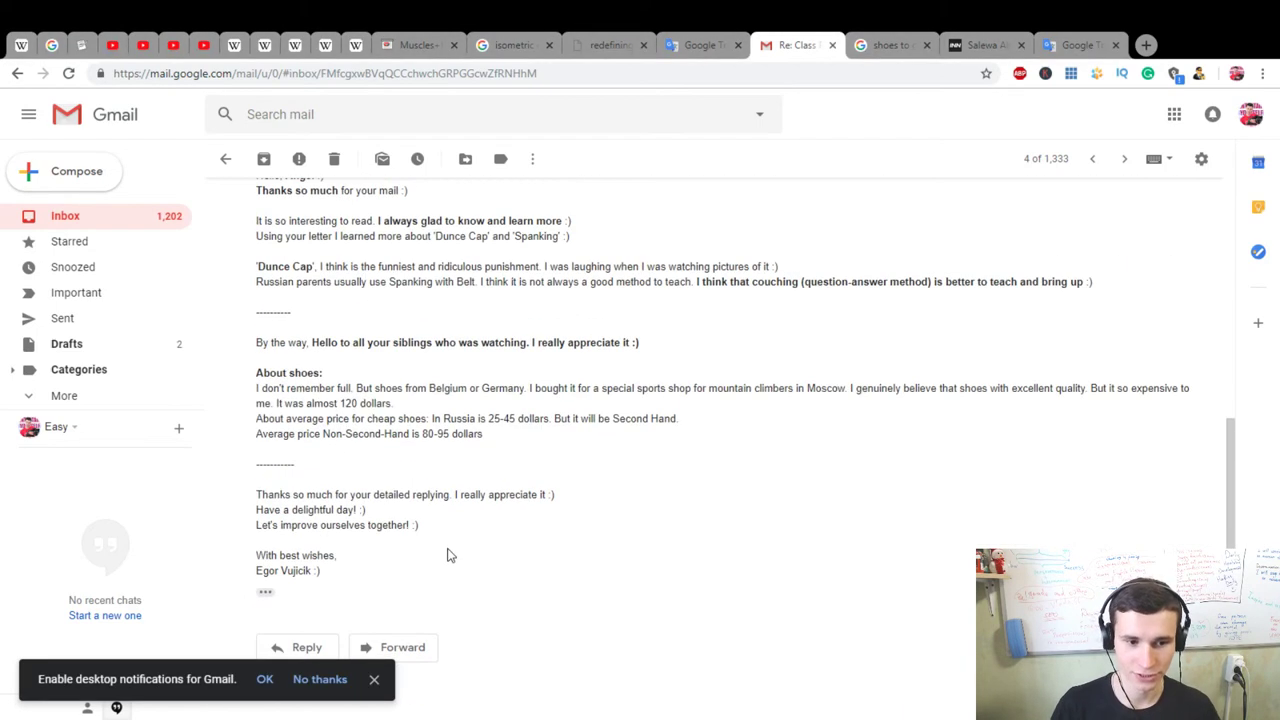
{"action": "scroll", "coordinate": [410, 530], "scroll_direction": "up", "scroll_amount": 1}
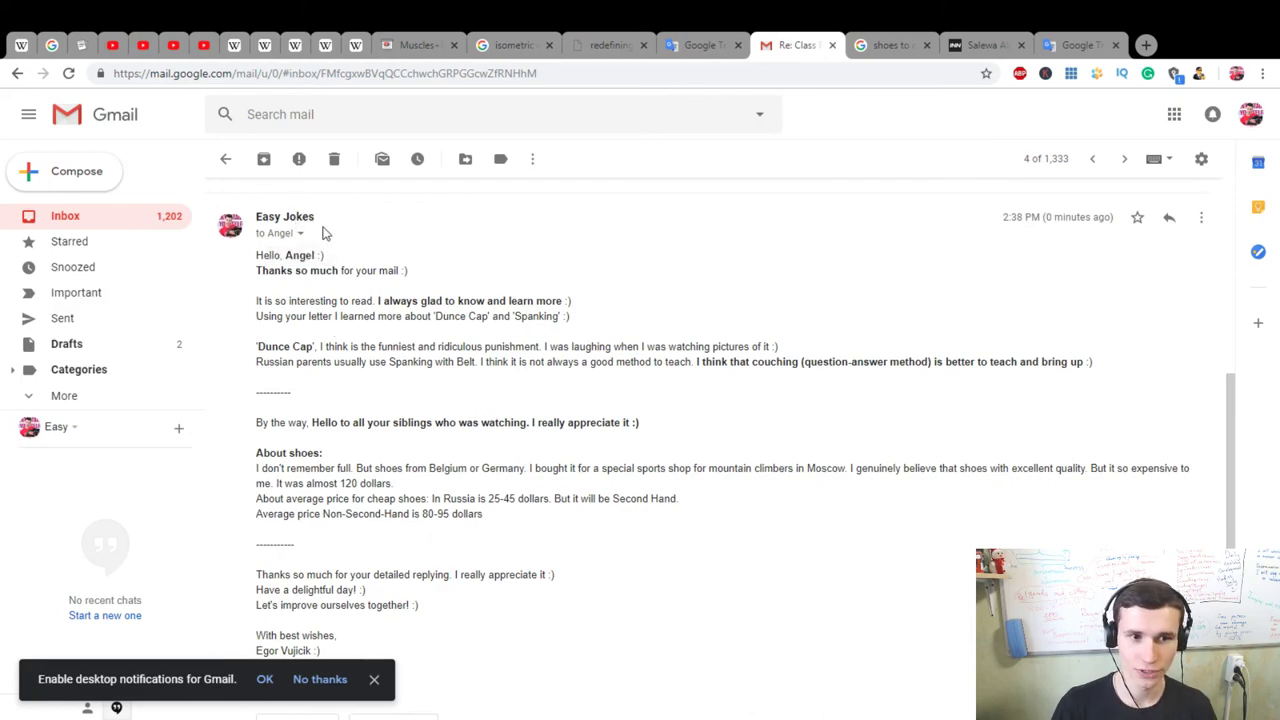
{"action": "scroll", "coordinate": [540, 425], "scroll_direction": "up", "scroll_amount": 1}
{"action": "scroll", "coordinate": [540, 425], "scroll_direction": "up", "scroll_amount": 3}
{"action": "scroll", "coordinate": [538, 450], "scroll_direction": "down", "scroll_amount": 2}
{"action": "scroll", "coordinate": [537, 470], "scroll_direction": "up", "scroll_amount": 1}
{"action": "scroll", "coordinate": [535, 499], "scroll_direction": "down", "scroll_amount": 3}
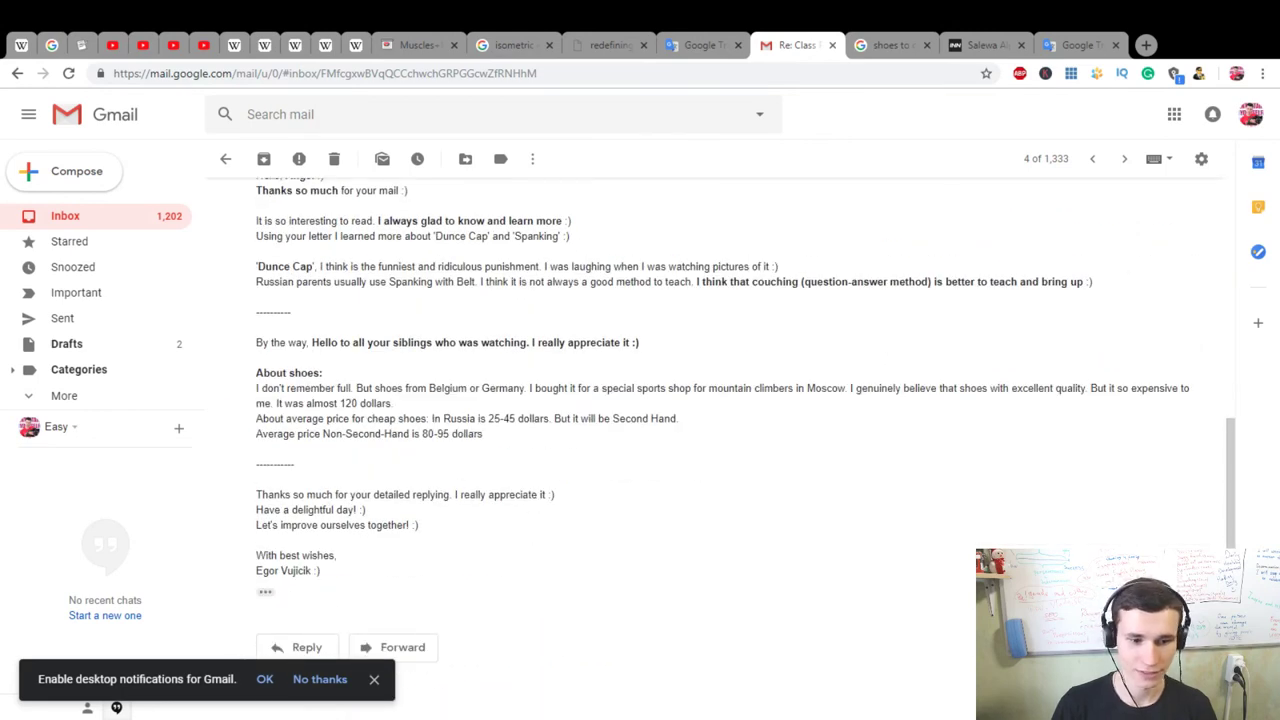